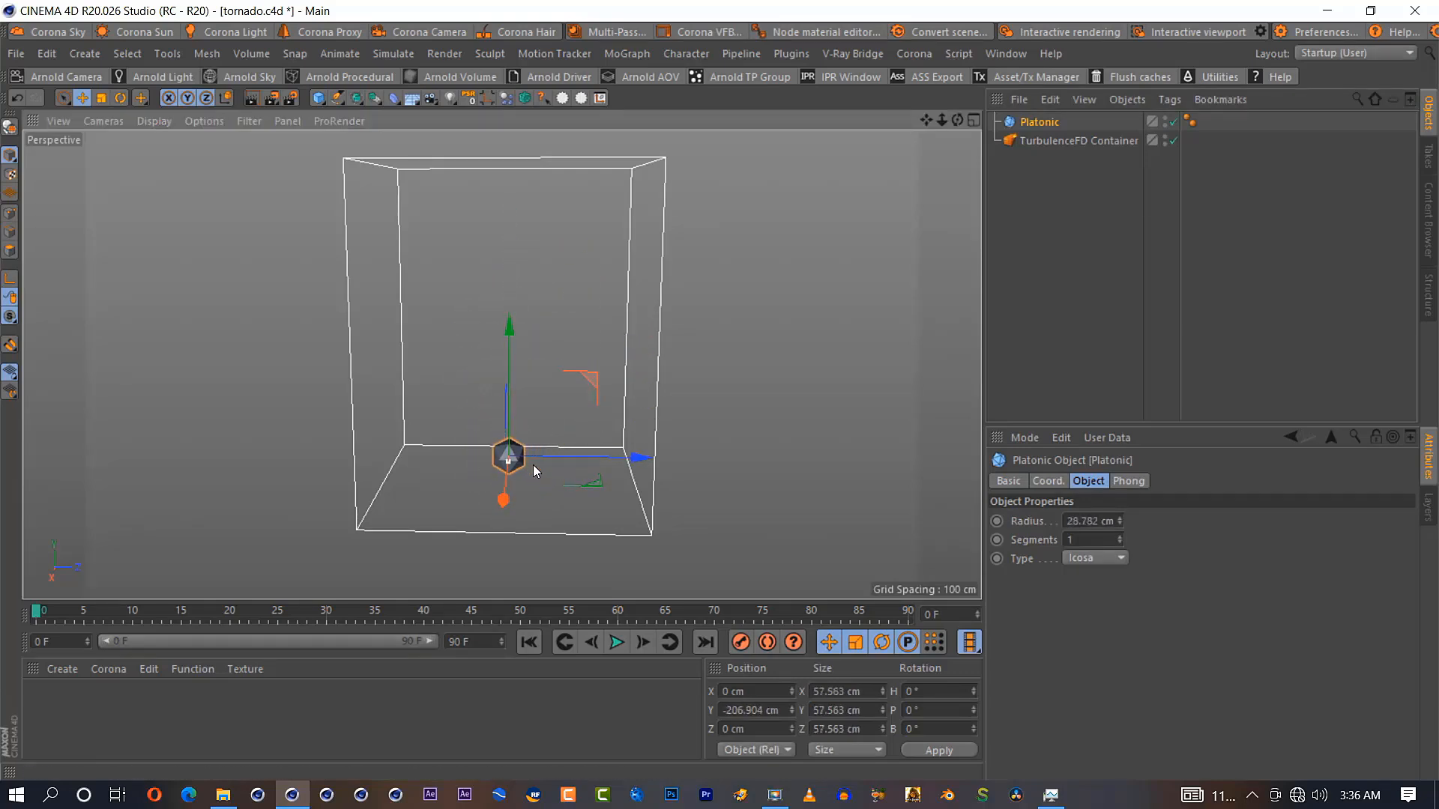
Lower the Platonic object to about Y -230 cm, close to the floor of the TurbulenceFD container
{"action": "left_click_drag", "start_coordinate": [508, 403], "coordinate": [510, 423]}
{"action": "left_click_drag", "start_coordinate": [958, 120], "coordinate": [966, 82]}
{"action": "left_click_drag", "start_coordinate": [521, 322], "coordinate": [522, 315]}
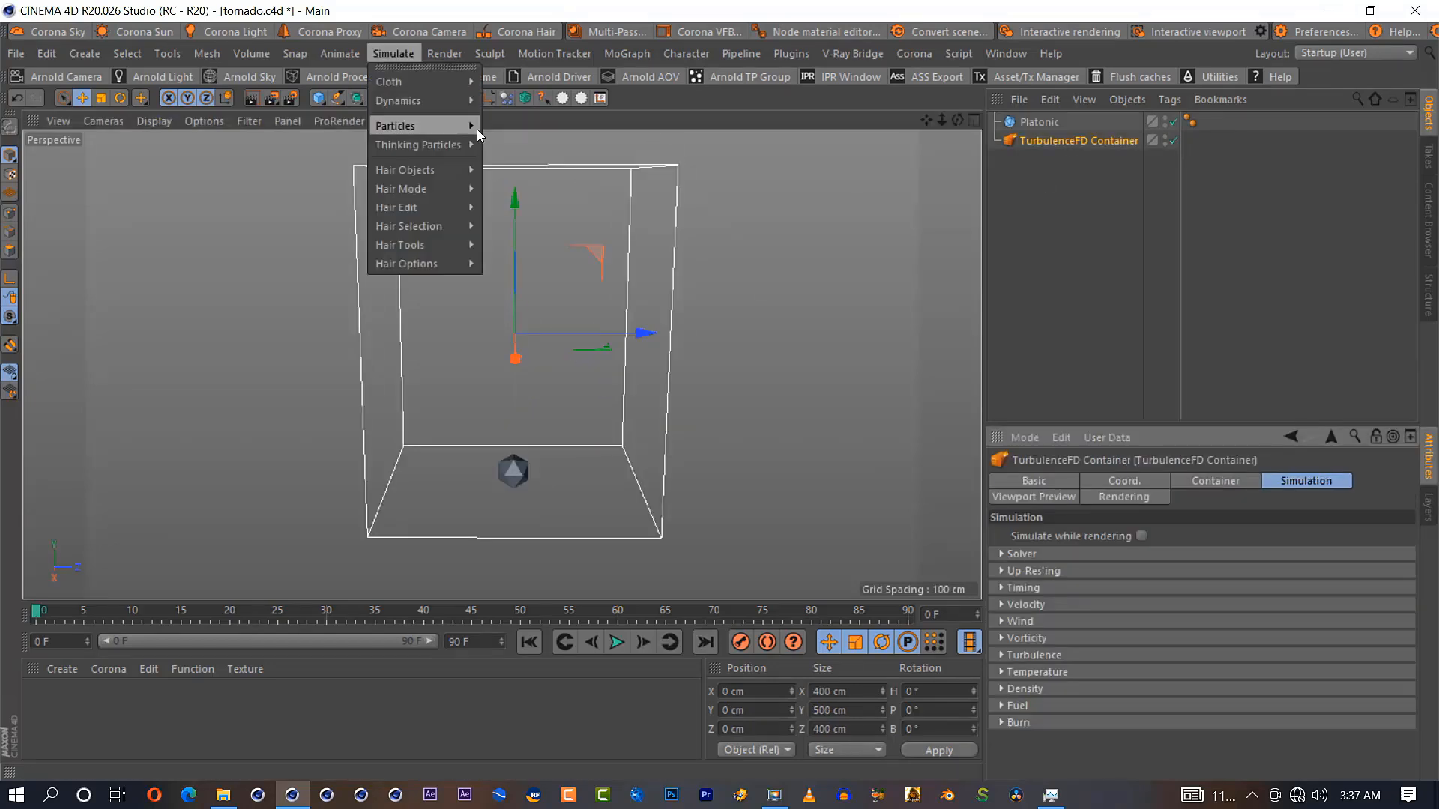
Add a particle Emitter and rotate it to a 90° pitch so it emits upward
{"action": "left_click", "coordinate": [501, 132]}
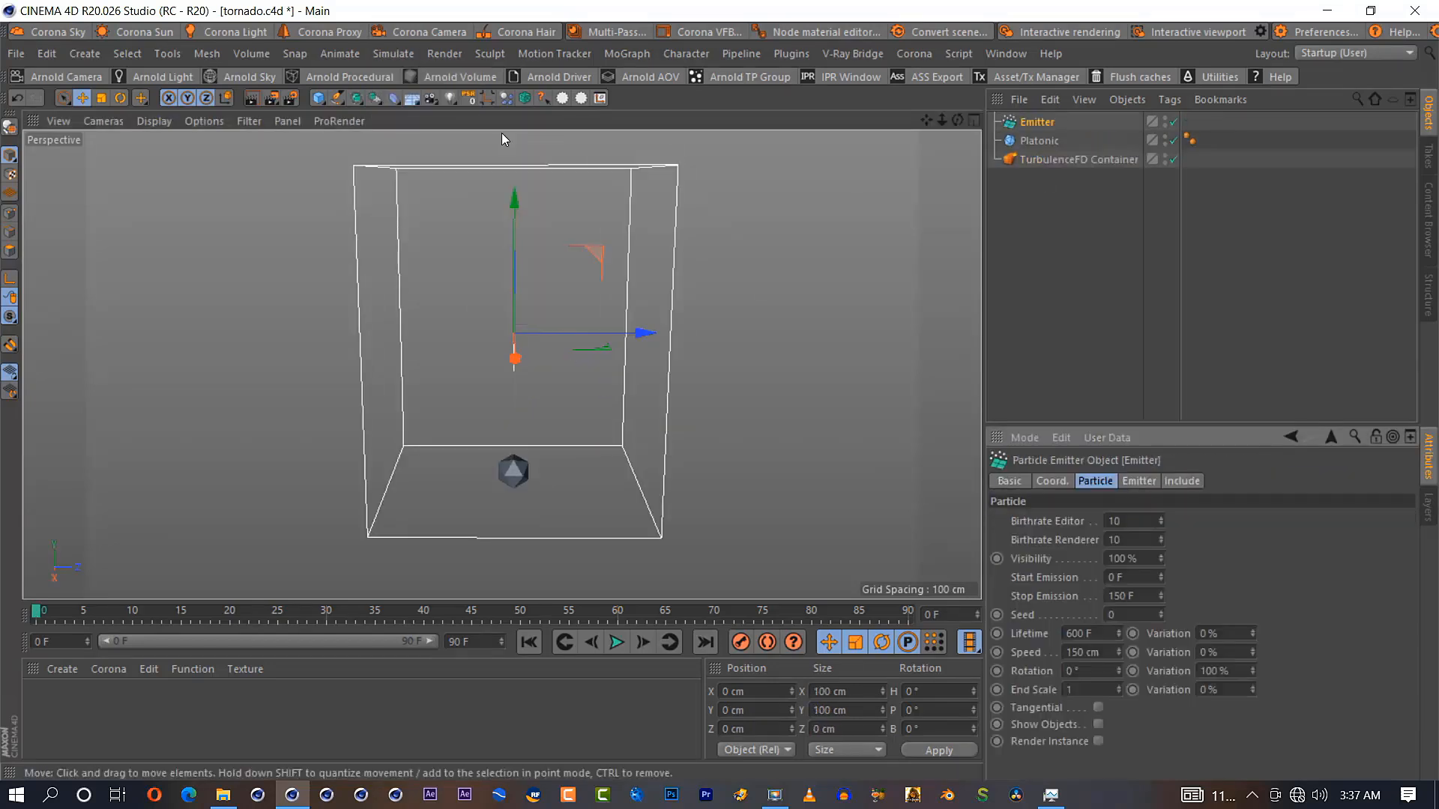
{"action": "left_click", "coordinate": [120, 98]}
{"action": "left_click_drag", "start_coordinate": [458, 275], "coordinate": [458, 389], "text": "shift"}
Set the particle Emitter's X-Size and Y-Size to 400 cm
{"action": "left_click", "coordinate": [1015, 125]}
{"action": "left_click", "coordinate": [1139, 481]}
{"action": "left_click", "coordinate": [1146, 536]}
{"action": "type", "text": "400"}
{"action": "key", "text": "Return"}
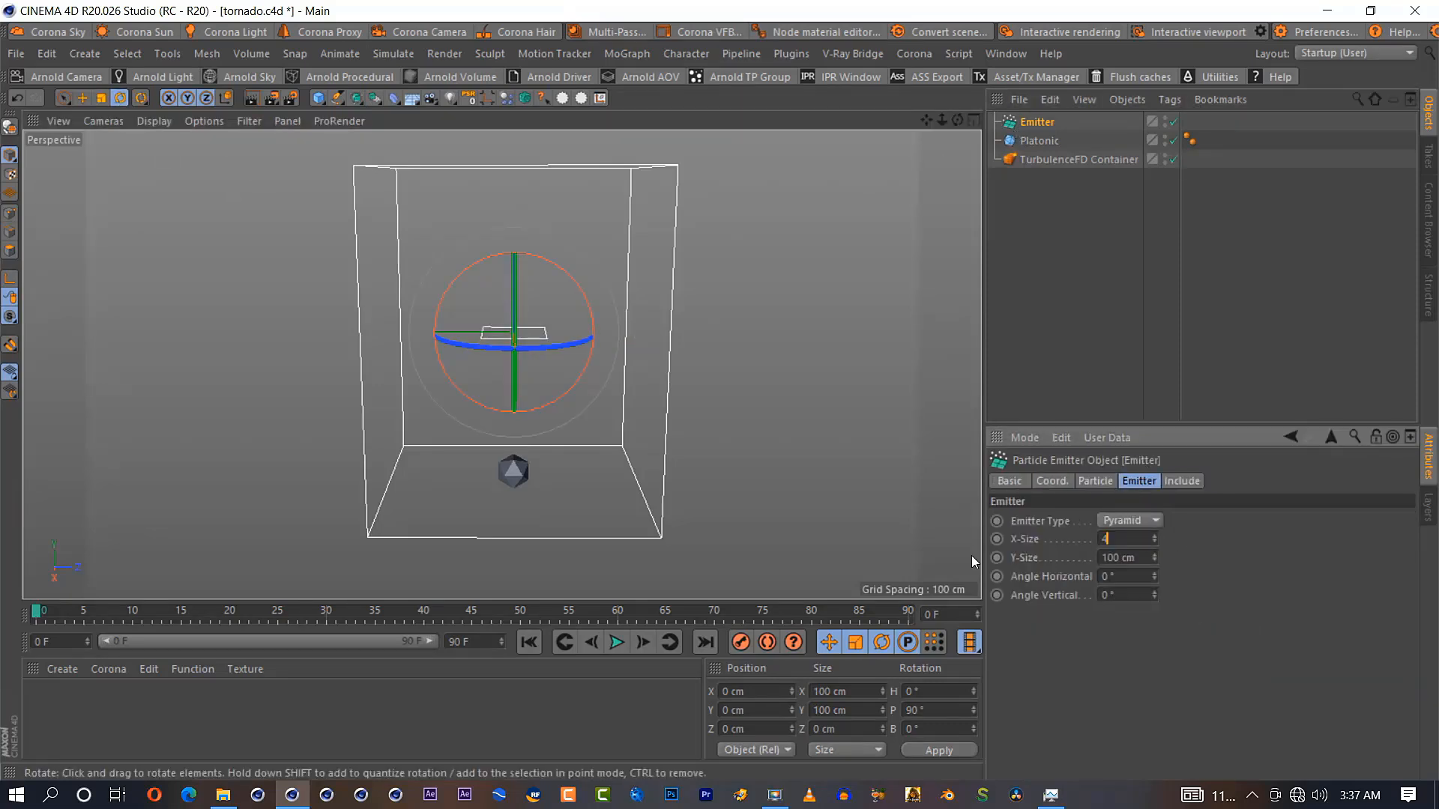
{"action": "key", "text": "BackSpace"}
{"action": "type", "text": "00"}
{"action": "left_click_drag", "start_coordinate": [1151, 558], "coordinate": [1055, 564]}
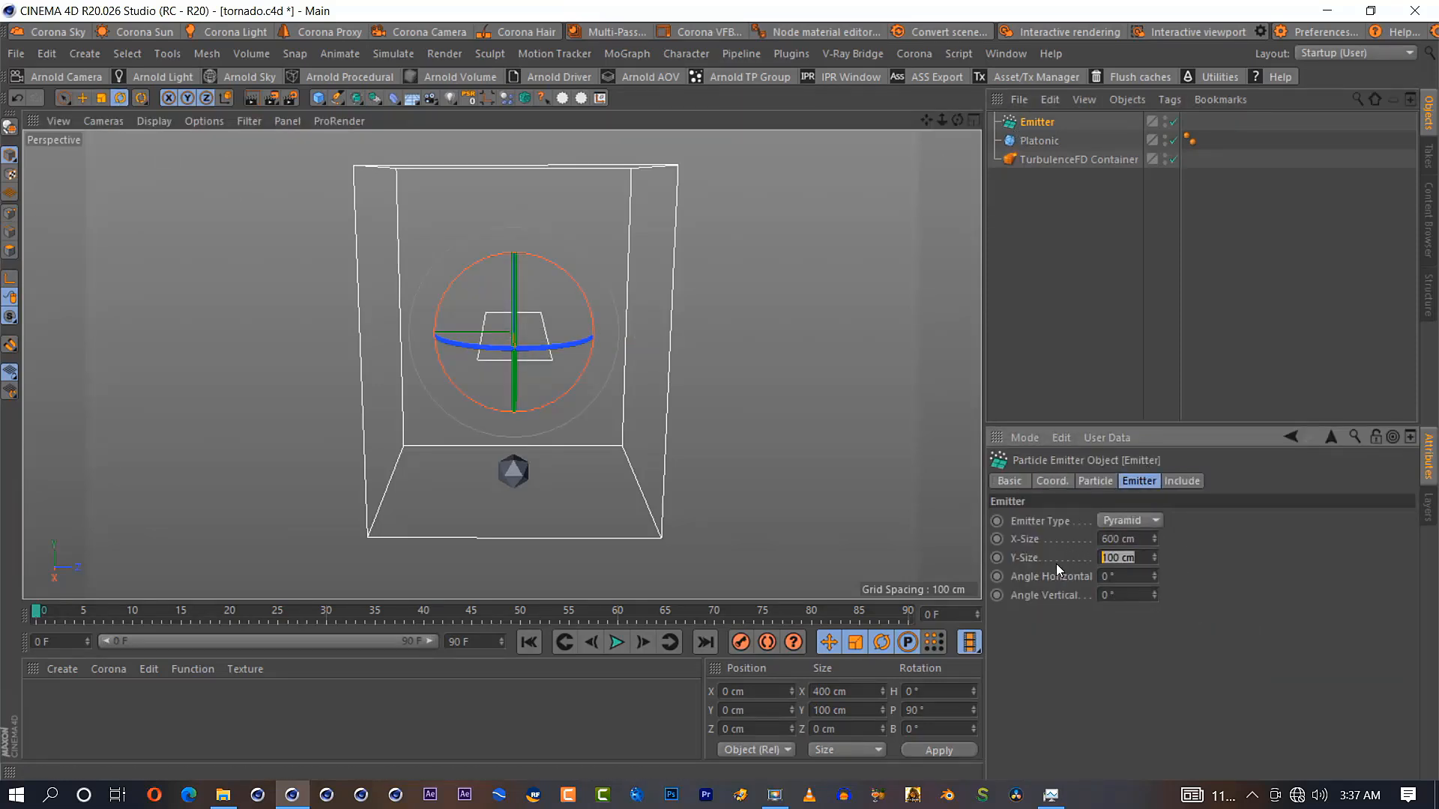
{"action": "type", "text": "600"}
{"action": "key", "text": "Return"}
{"action": "type", "text": "500"}
{"action": "type", "text": "500"}
{"action": "key", "text": "Return"}
{"action": "left_click_drag", "start_coordinate": [1147, 559], "coordinate": [1247, 583]}
{"action": "type", "text": "400400"}
{"action": "key", "text": "Return"}
Move the particle Emitter down to the container's floor, at about Y -247 cm
{"action": "left_click", "coordinate": [82, 98]}
{"action": "left_click_drag", "start_coordinate": [515, 216], "coordinate": [442, 354]}
{"action": "mouse_move", "coordinate": [958, 120]}
{"action": "left_mouse_down"}
{"action": "mouse_move", "coordinate": [957, 107]}
{"action": "mouse_move", "coordinate": [958, 123]}
{"action": "left_mouse_up"}
Extend the timeline's end to 250 frames
{"action": "left_click_drag", "start_coordinate": [477, 642], "coordinate": [462, 642]}
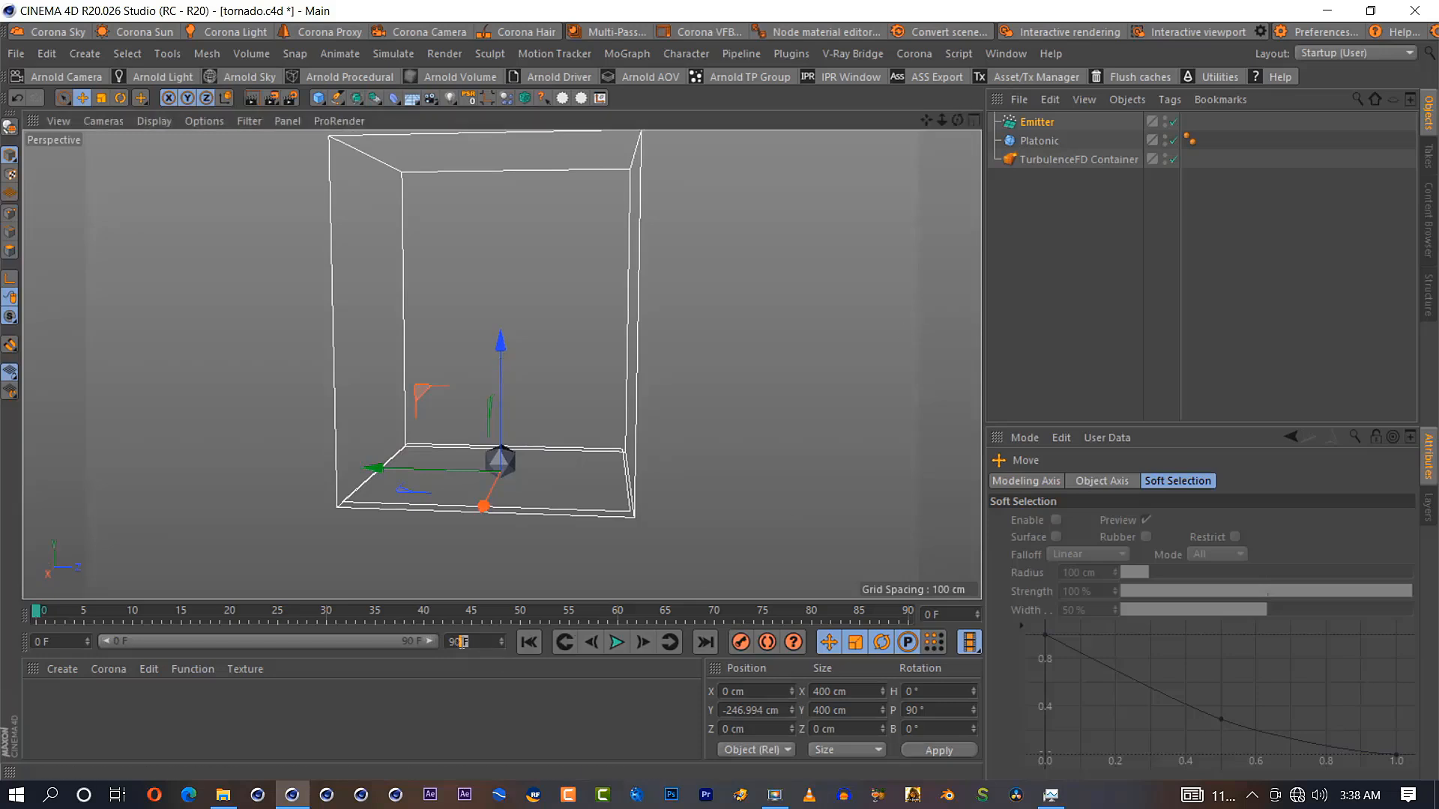
{"action": "type", "text": "250"}
{"action": "key", "text": "Return"}
Play the particle animation and set the Emitter's editor and renderer birthrates to 1000 and its stop emission to 250 F
{"action": "left_click", "coordinate": [616, 642]}
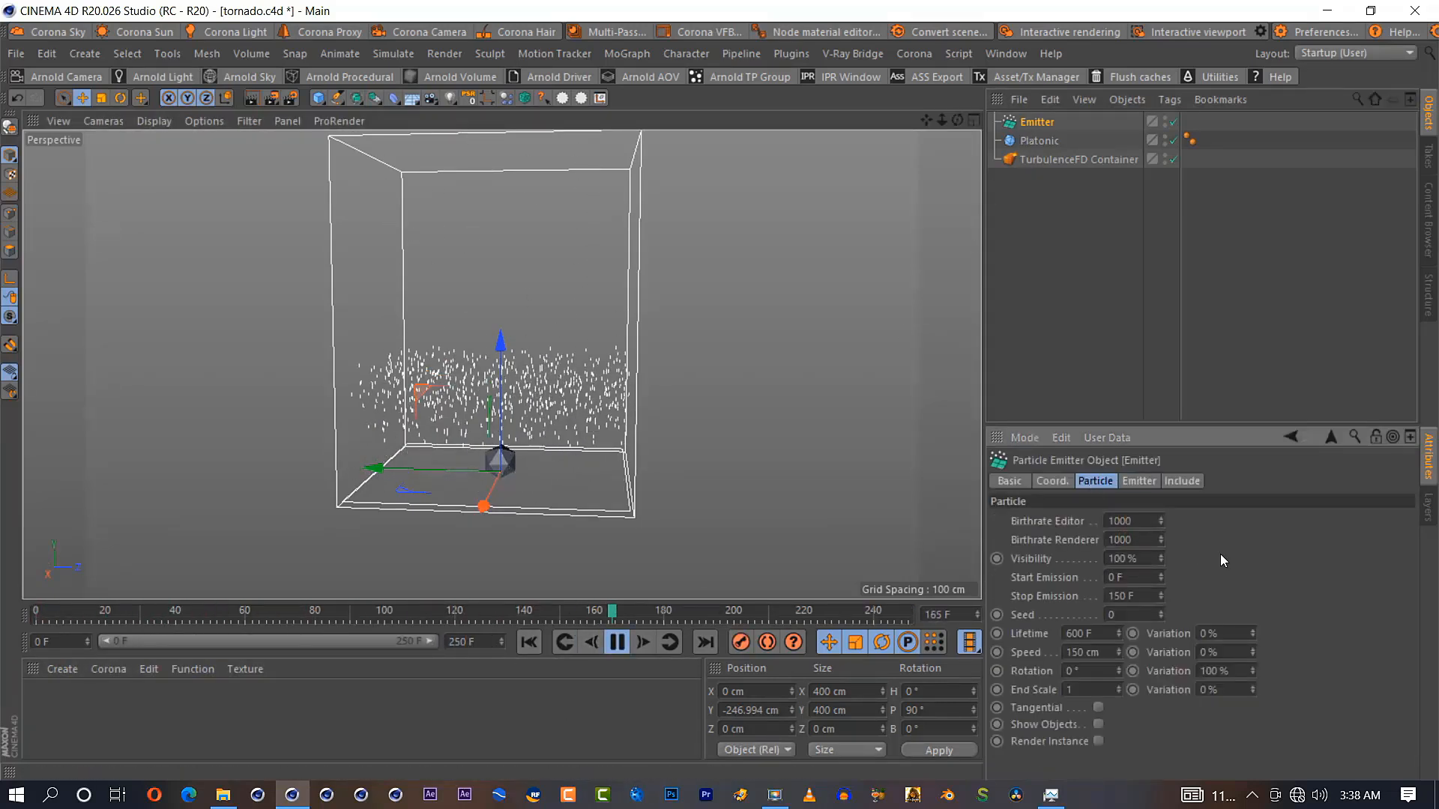
{"action": "double_click", "coordinate": [1122, 597]}
{"action": "type", "text": "250"}
{"action": "key", "text": "Return"}
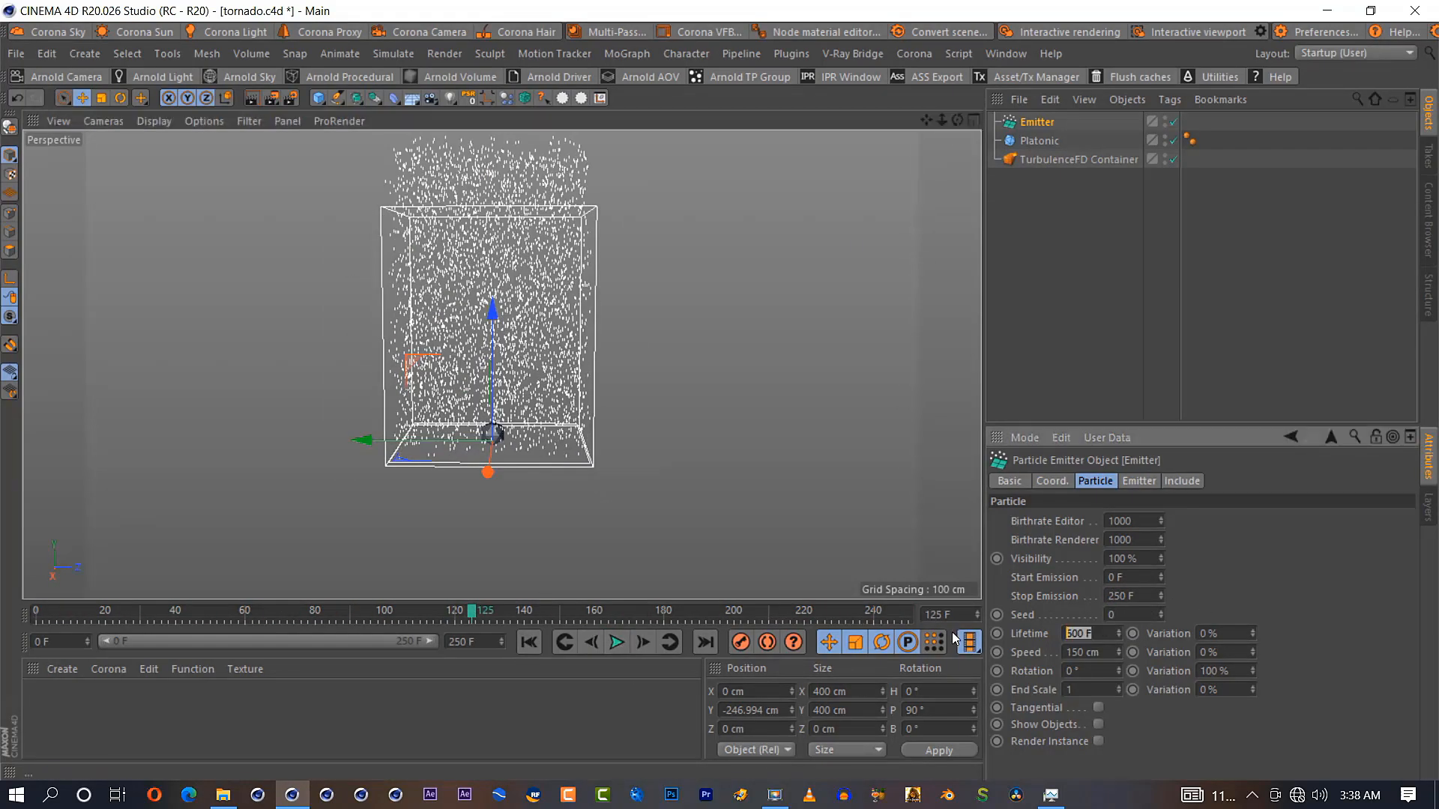
Replay the animation while setting the Emitter's particle lifetime to 200 F and speed to 176 cm
{"action": "left_click", "coordinate": [616, 643]}
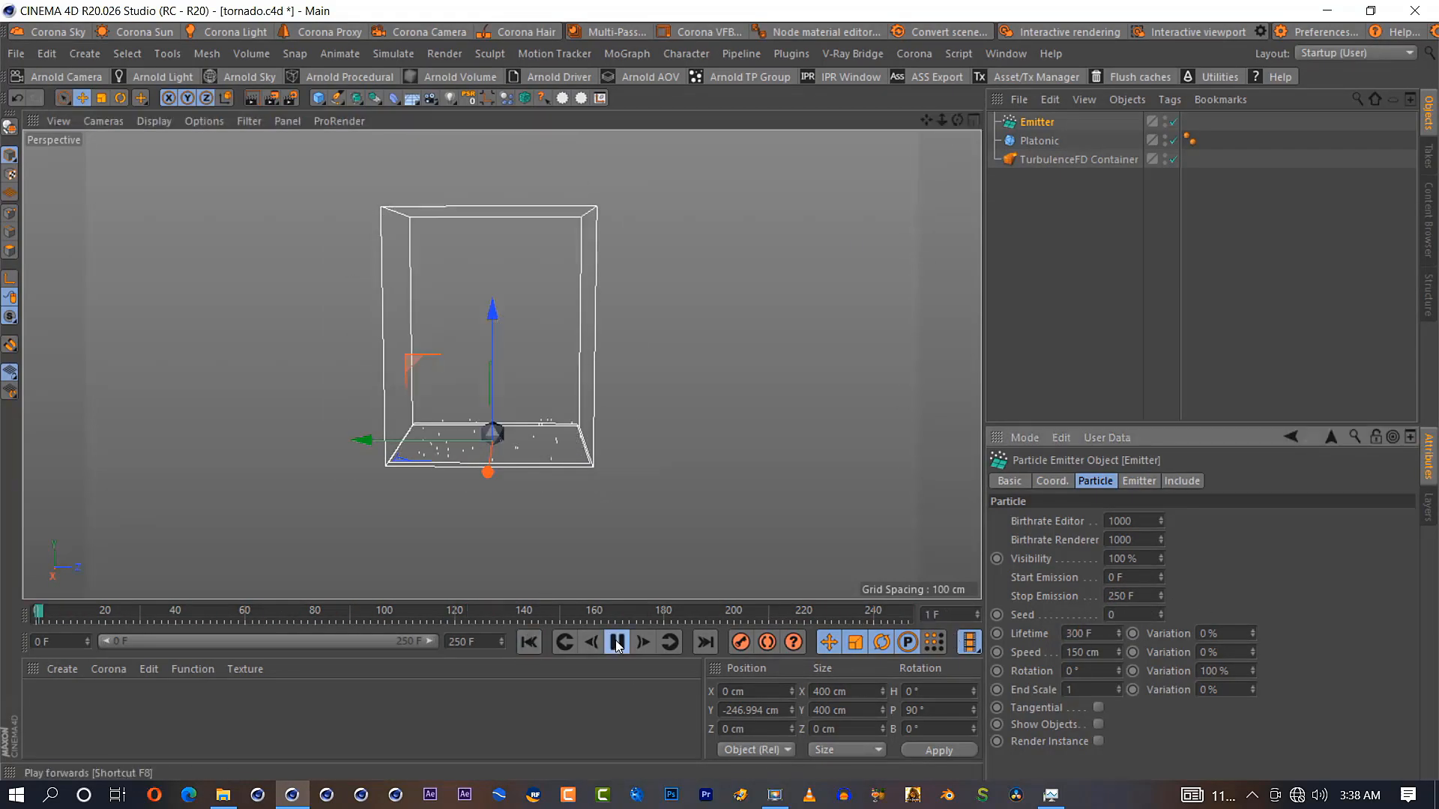
{"action": "double_click", "coordinate": [1079, 634]}
{"action": "type", "text": "200"}
{"action": "key", "text": "Return"}
{"action": "left_click", "coordinate": [529, 642]}
{"action": "left_click", "coordinate": [1086, 654]}
{"action": "scroll", "coordinate": [1086, 654], "scroll_direction": "up", "scroll_amount": 20}
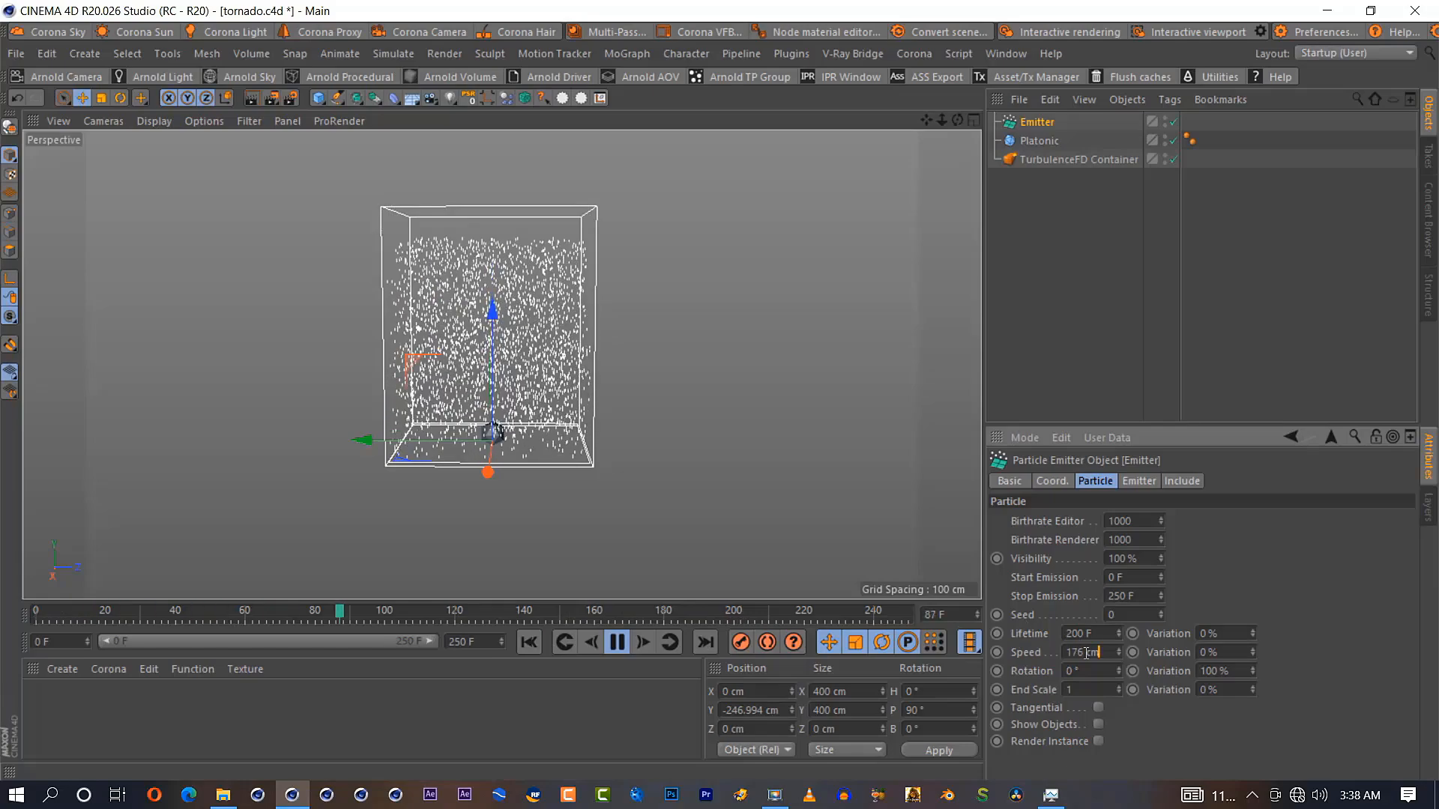
Set the Emitter's particle lifetime to 70 F with 4% variation and the speed variation to 37%, replaying from the start
{"action": "double_click", "coordinate": [1075, 634]}
{"action": "type", "text": "60"}
{"action": "key", "text": "Return"}
{"action": "left_click", "coordinate": [529, 642]}
{"action": "left_click", "coordinate": [530, 642]}
{"action": "left_click", "coordinate": [1231, 632]}
{"action": "scroll", "coordinate": [1231, 632], "scroll_direction": "up", "scroll_amount": 3}
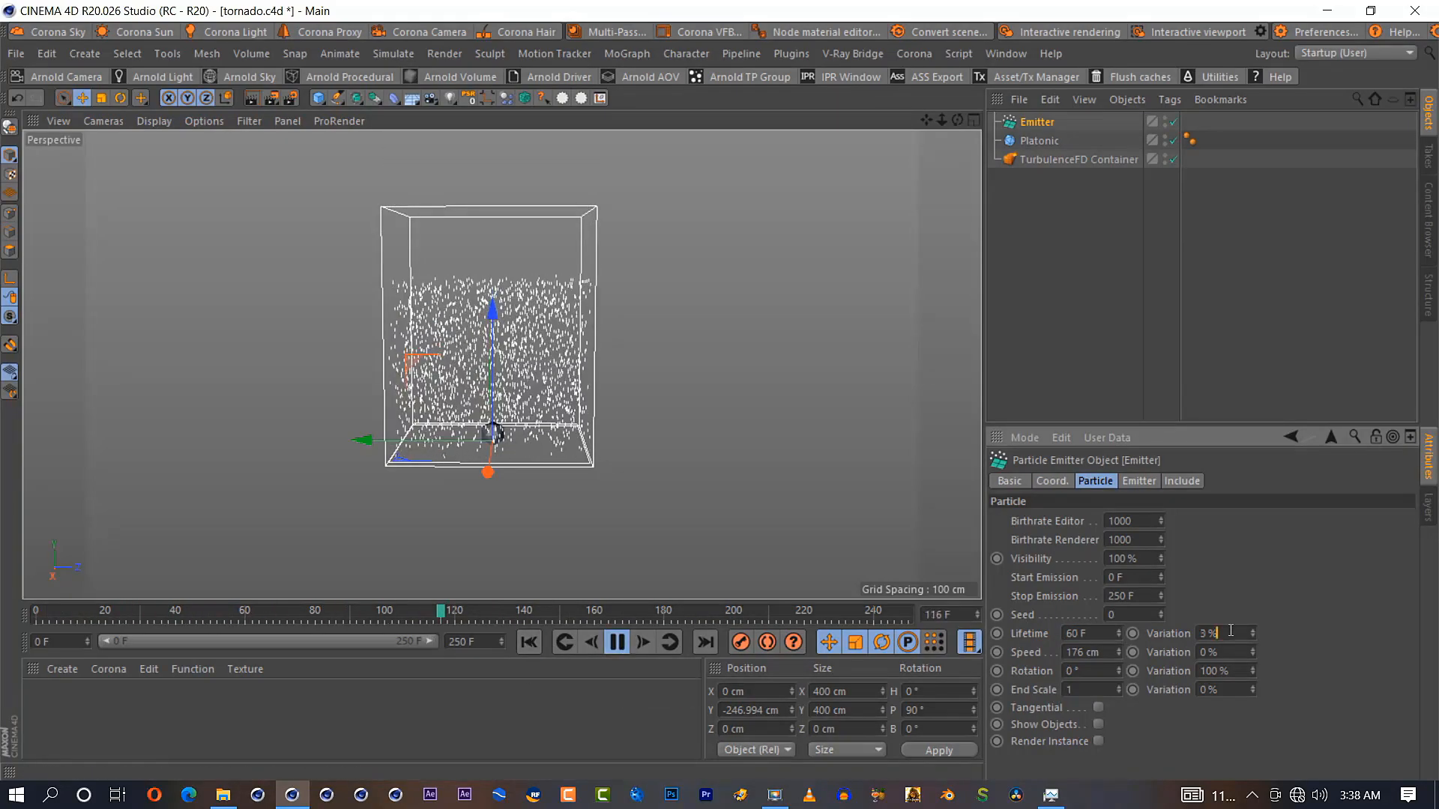
{"action": "scroll", "coordinate": [1230, 631], "scroll_direction": "up", "scroll_amount": 20}
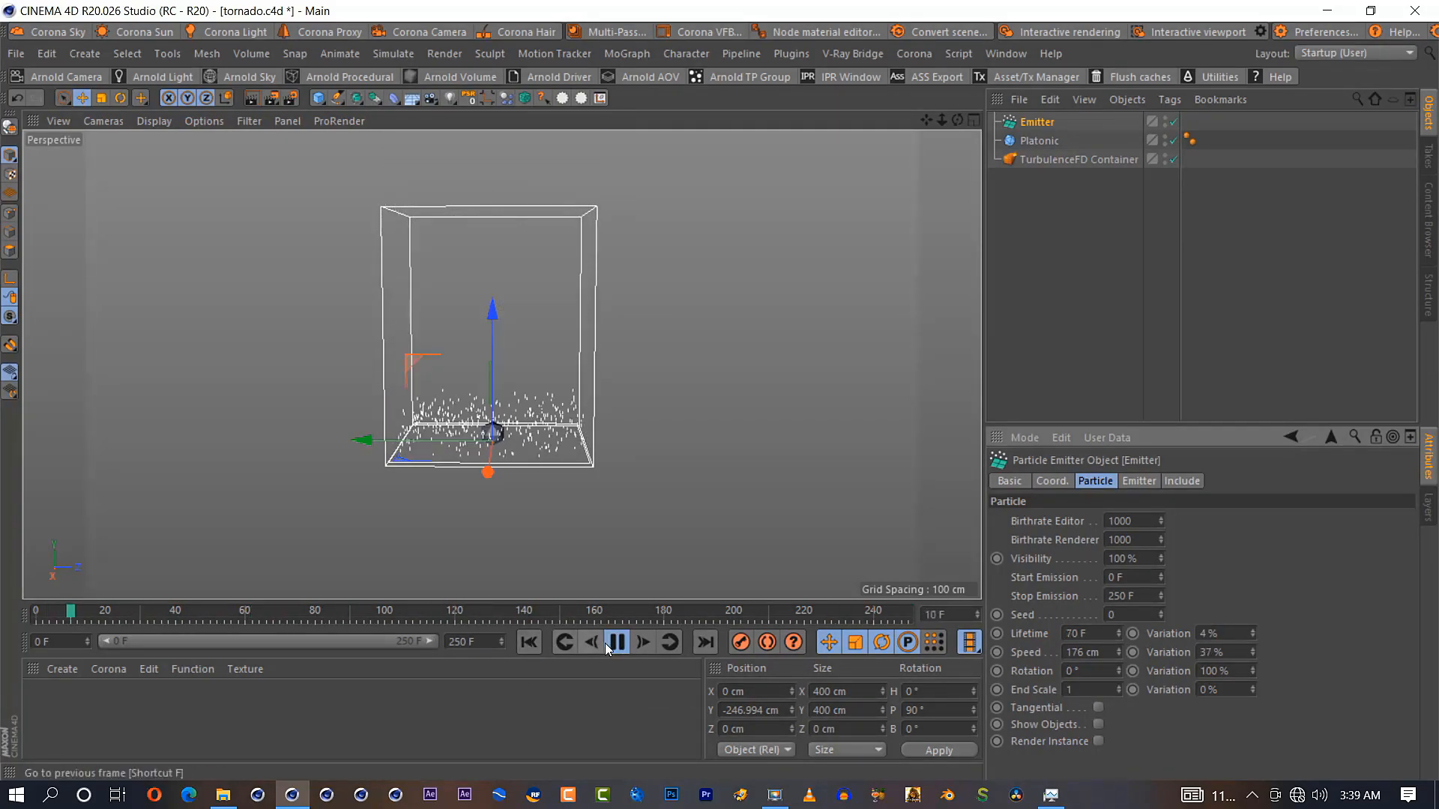
{"action": "left_click", "coordinate": [340, 54]}
{"action": "left_click", "coordinate": [538, 245]}
{"action": "left_click", "coordinate": [1047, 481]}
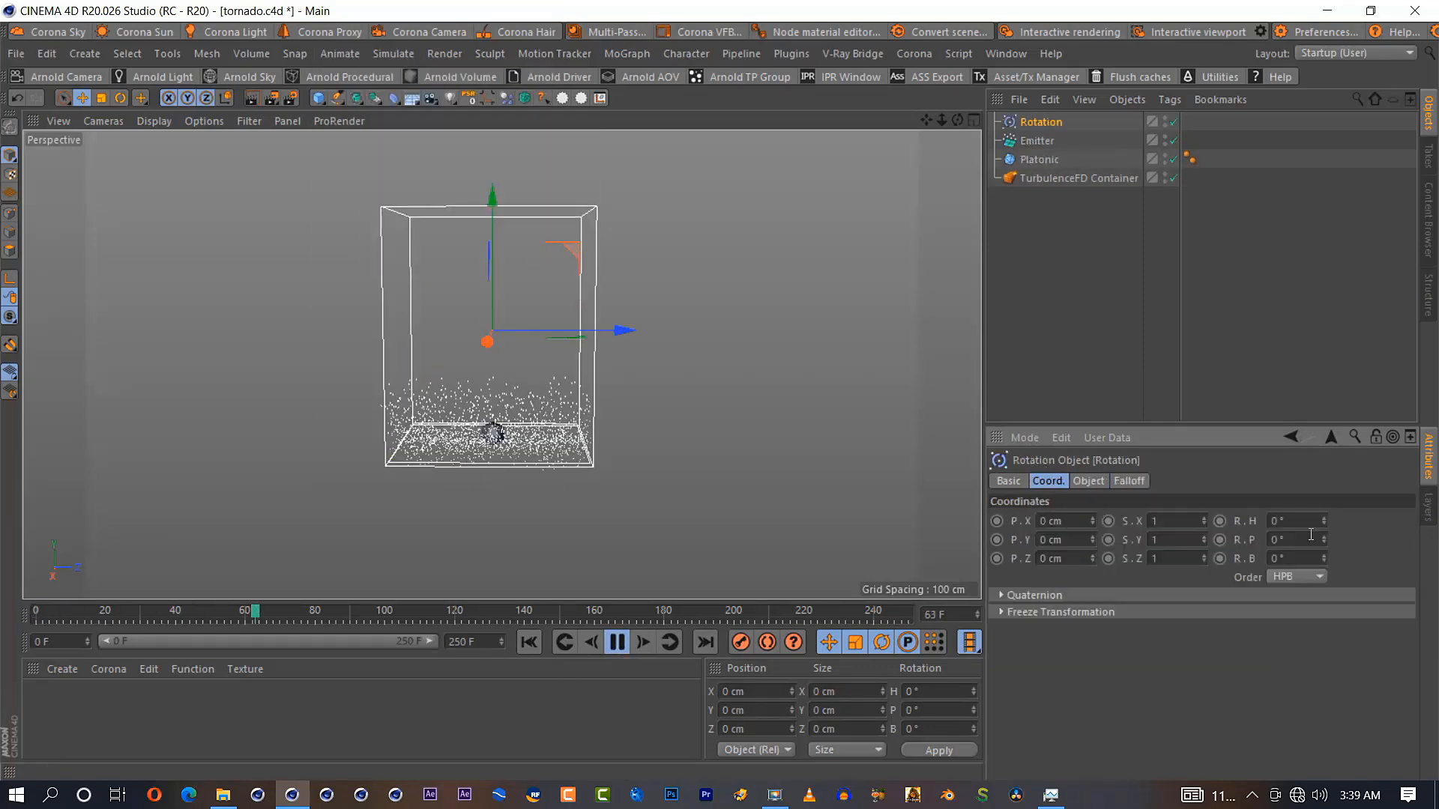
Add a Rotation particle modifier, play the animation and set the modifier's pitch to 90°
{"action": "left_click", "coordinate": [393, 53]}
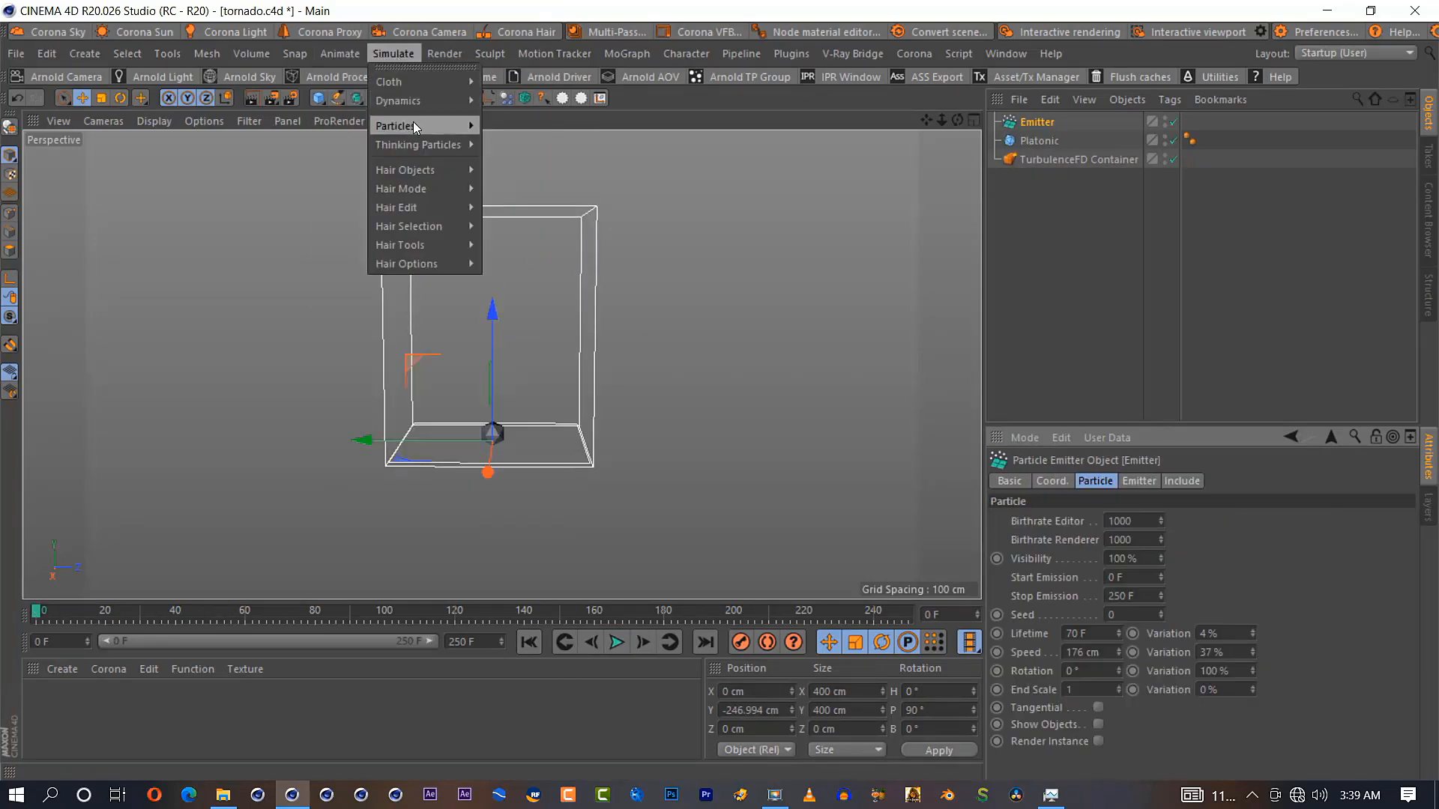
{"action": "mouse_move", "coordinate": [413, 123]}
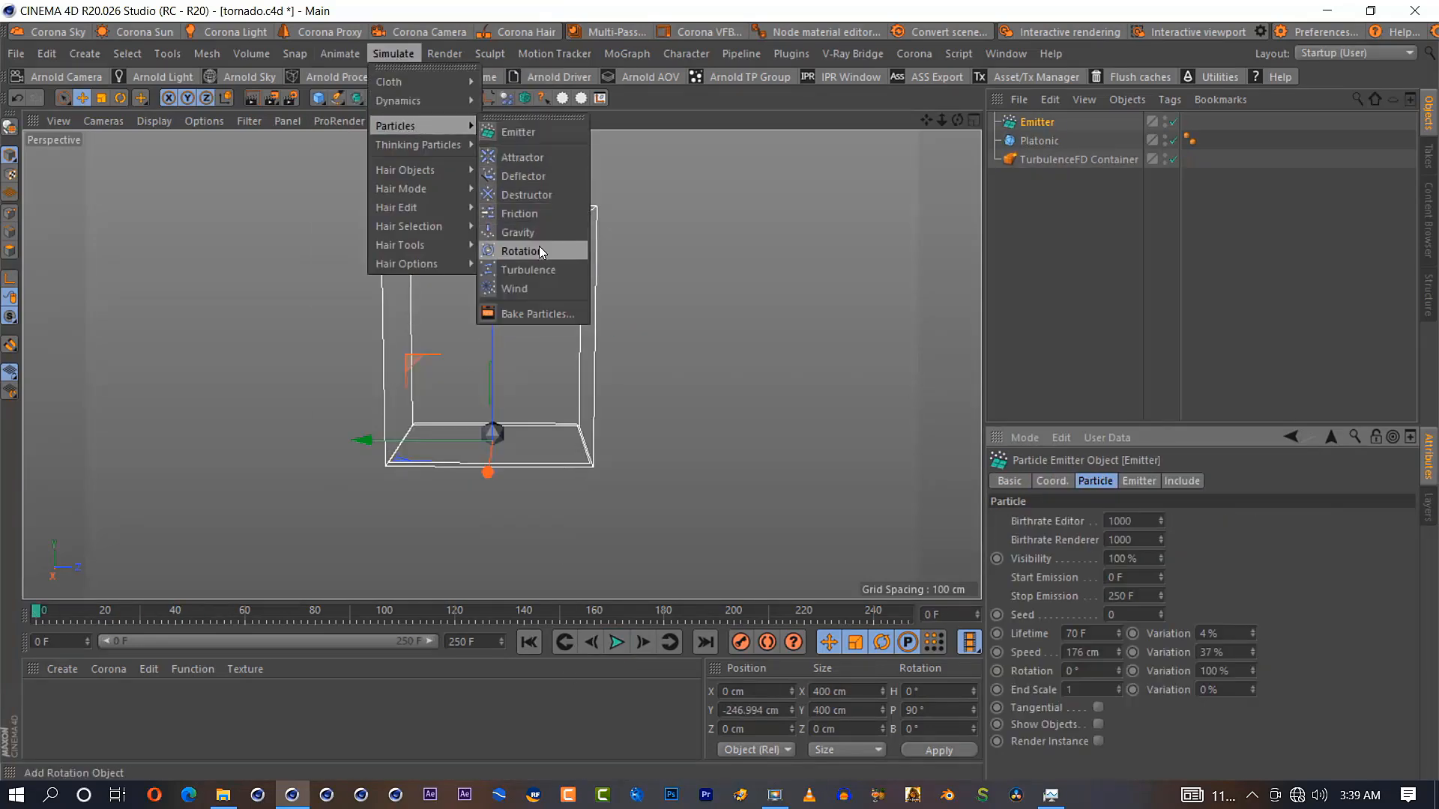
{"action": "left_click", "coordinate": [538, 250]}
{"action": "key", "text": "F8"}
{"action": "left_click", "coordinate": [1047, 481]}
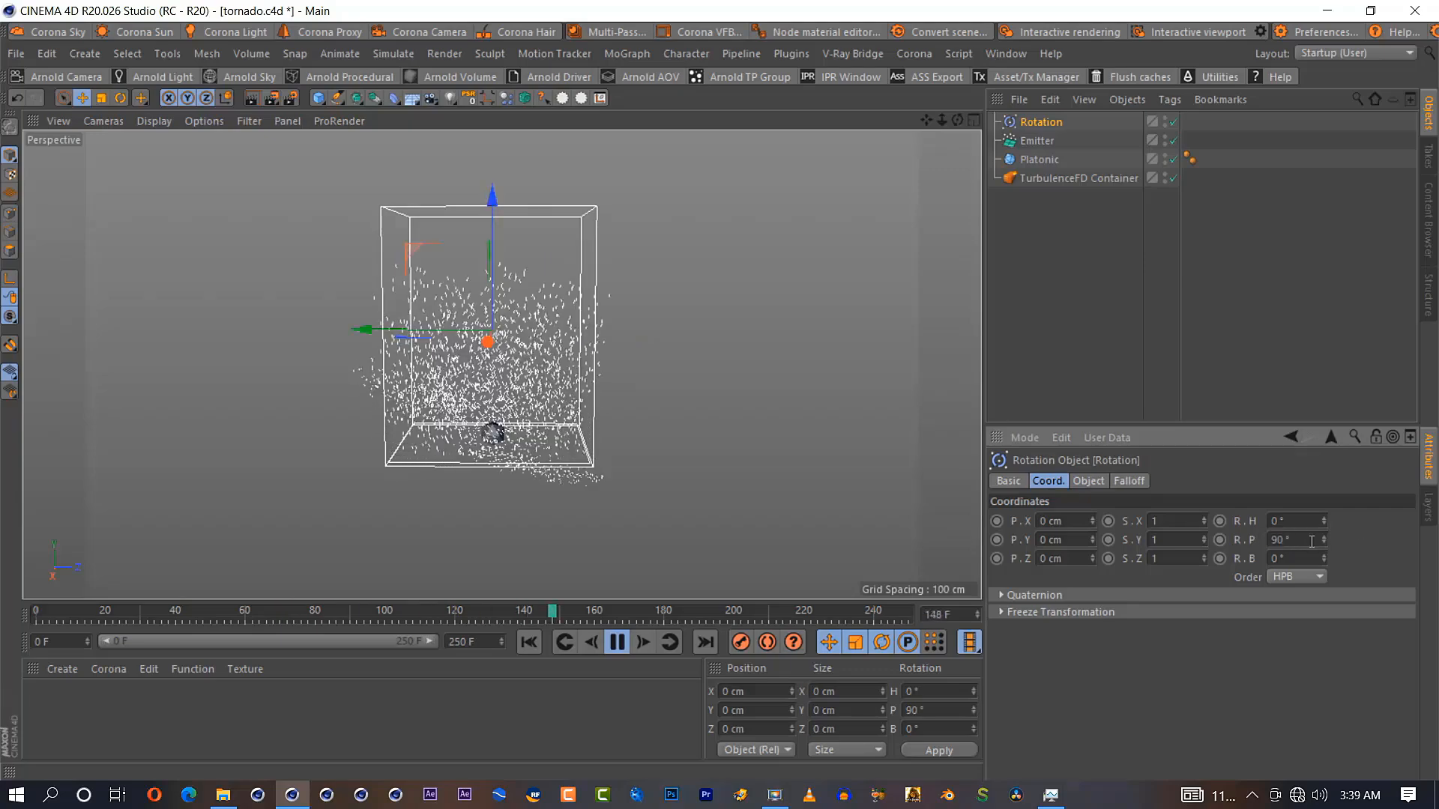
Set the Rotation modifier's angle speed to 12 and reduce the Emitter's particle speed to 159 cm
{"action": "left_click", "coordinate": [1088, 481]}
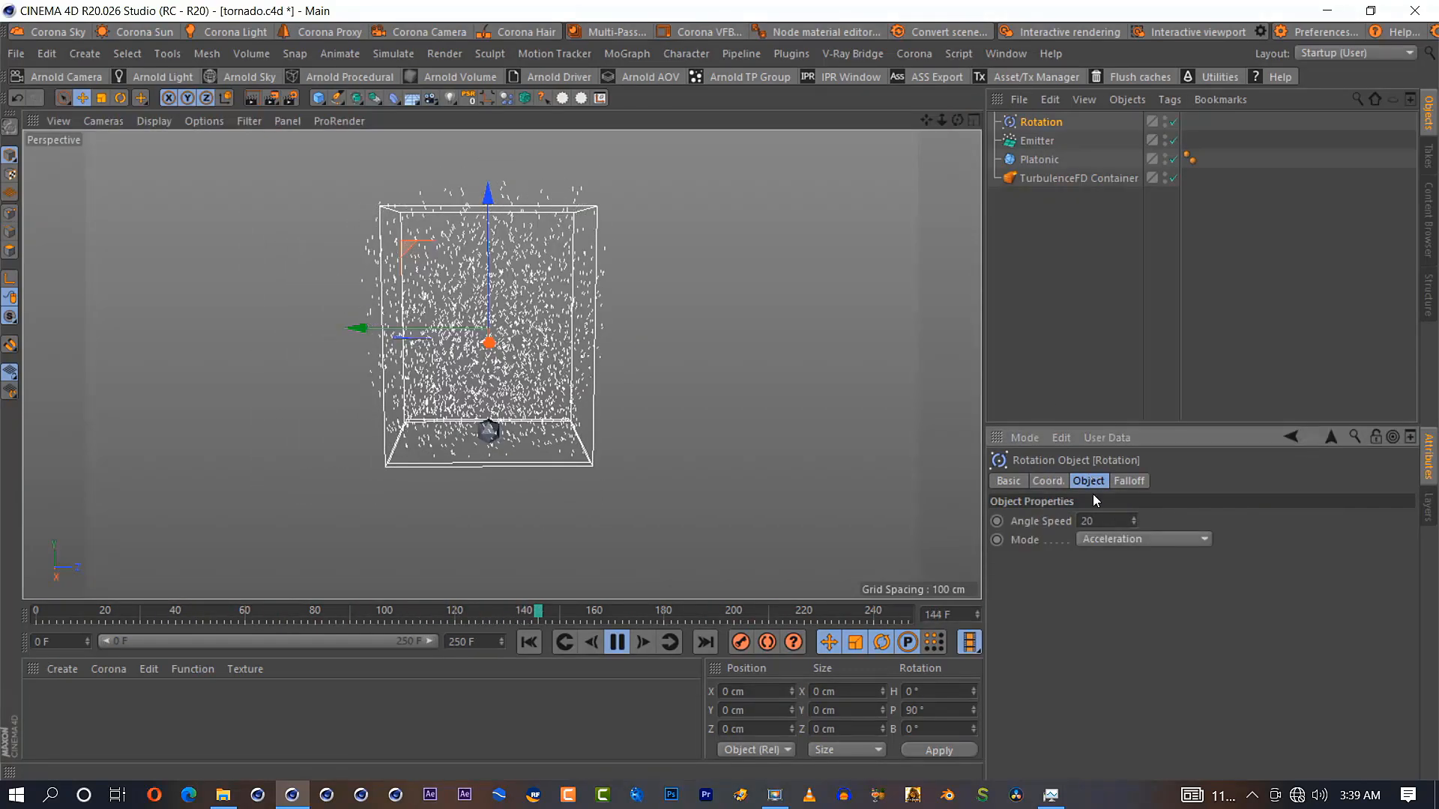
{"action": "left_click_drag", "start_coordinate": [1100, 522], "coordinate": [997, 526]}
{"action": "type", "text": "12"}
{"action": "left_click", "coordinate": [1211, 573]}
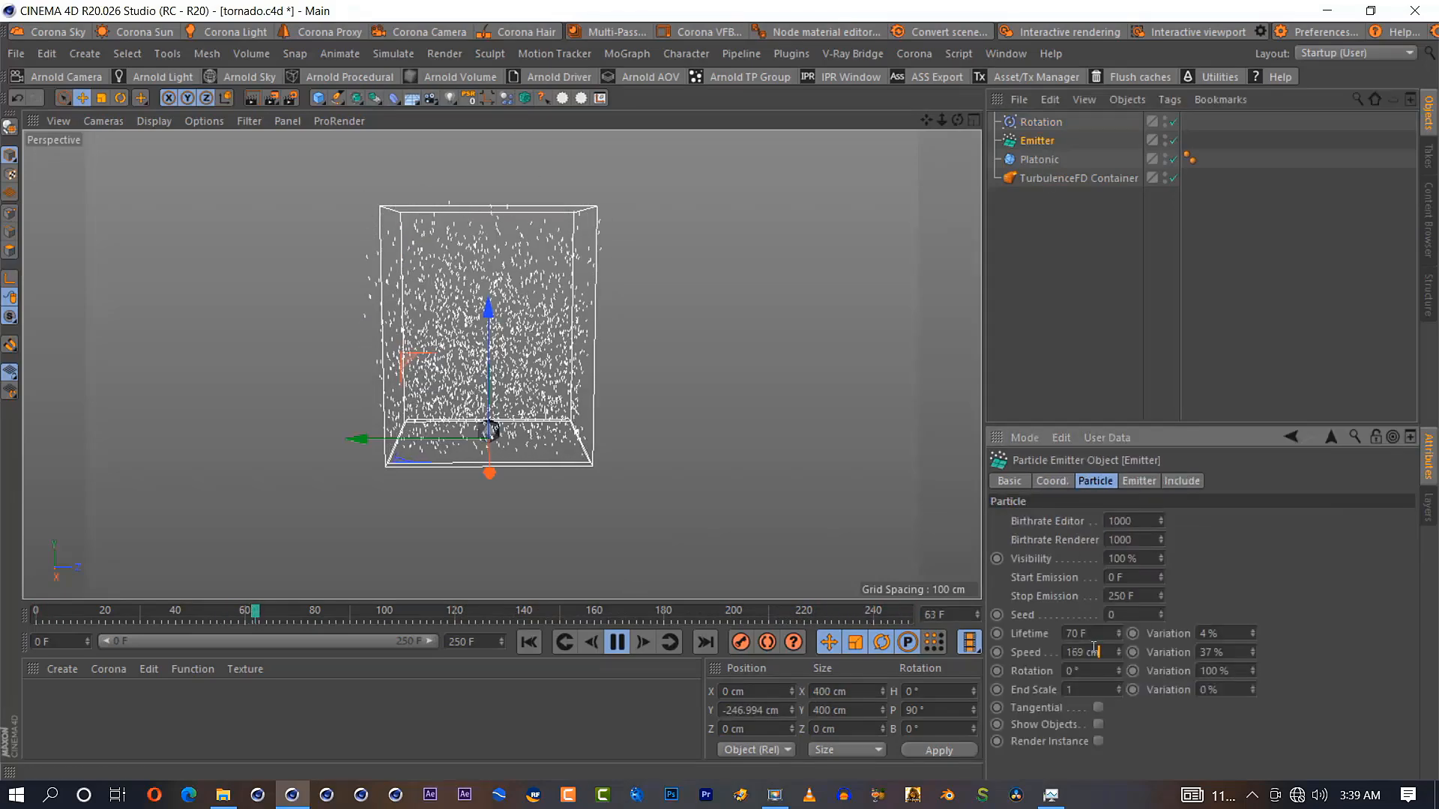
Add a Turbulence particle modifier with a scale of 83.33% and a strength of 20 cm
{"action": "left_click", "coordinate": [393, 54]}
{"action": "mouse_move", "coordinate": [443, 129]}
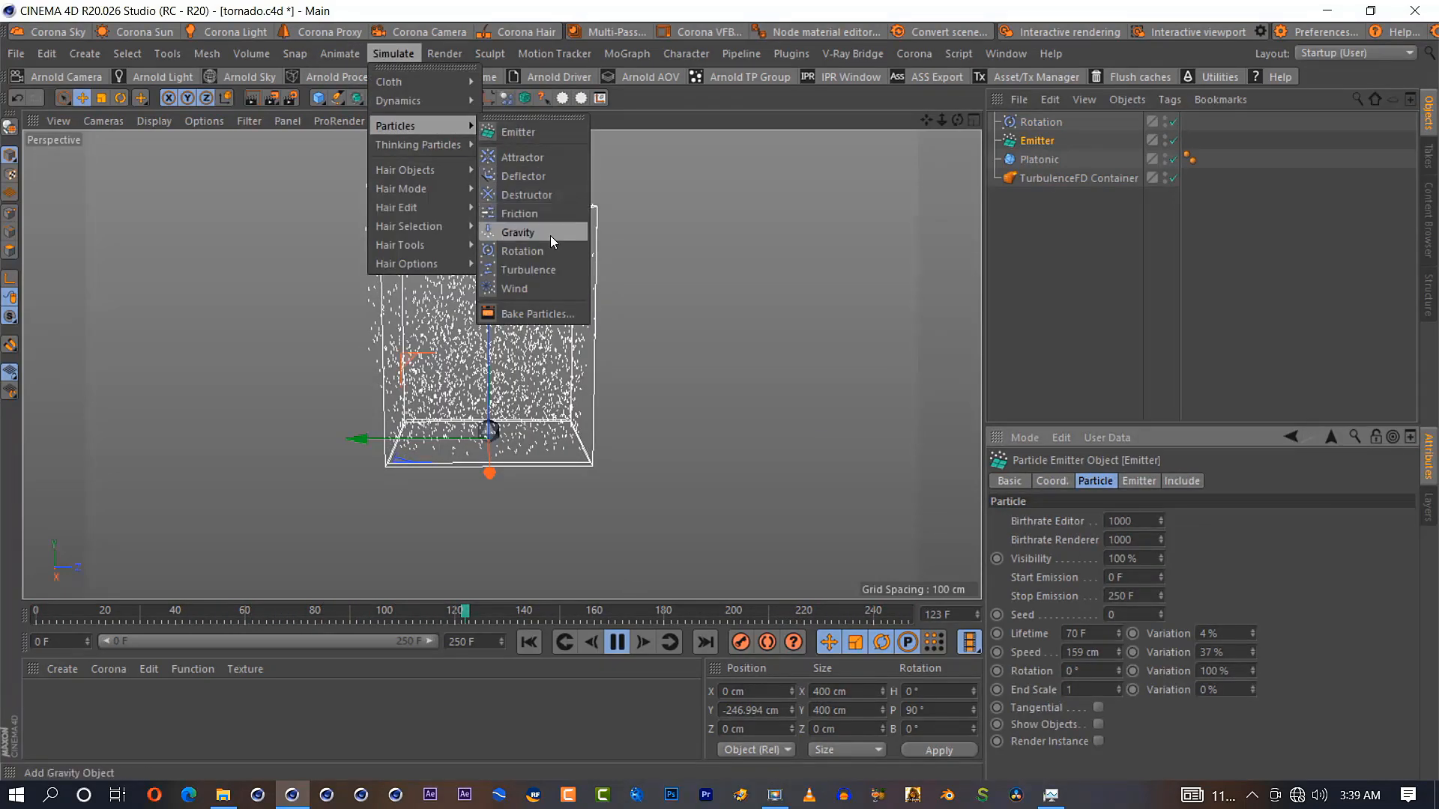
{"action": "left_click", "coordinate": [528, 270]}
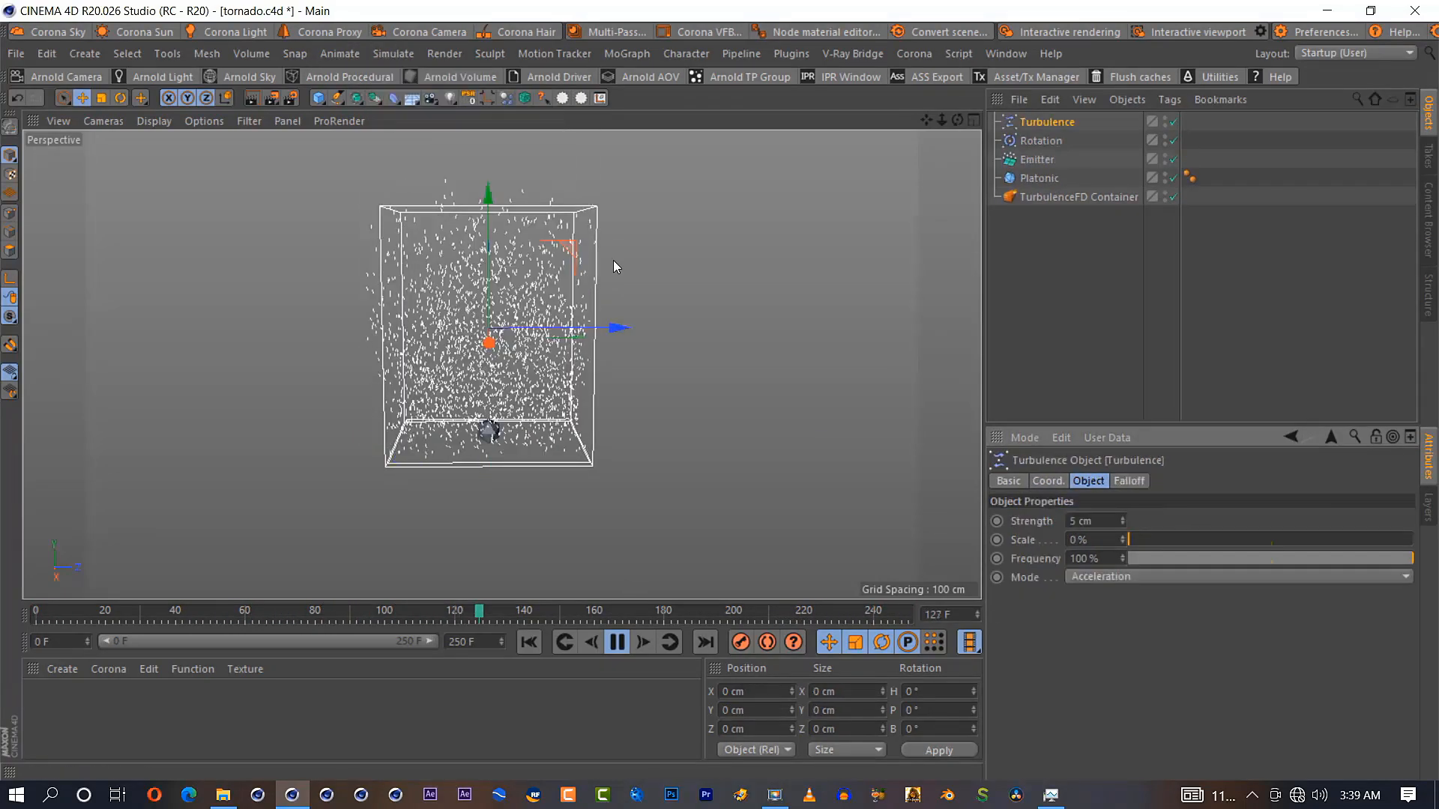
{"action": "left_click", "coordinate": [1153, 537]}
{"action": "double_click", "coordinate": [1081, 521]}
{"action": "type", "text": "20"}
{"action": "key", "text": "Return"}
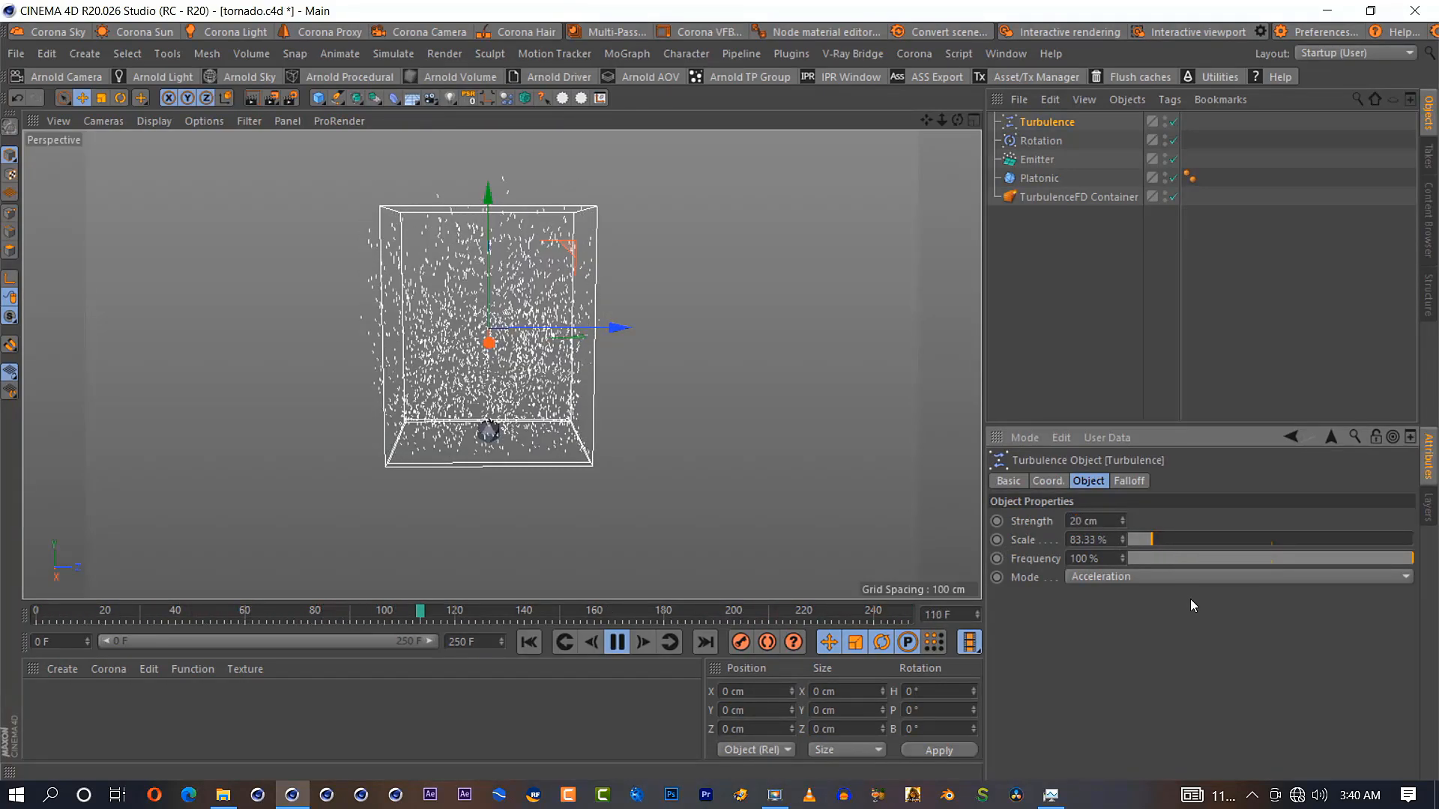
Add a TurbulenceFD Emitter tag to the Platonic object
{"action": "left_click", "coordinate": [1038, 178]}
{"action": "right_click", "coordinate": [1054, 180]}
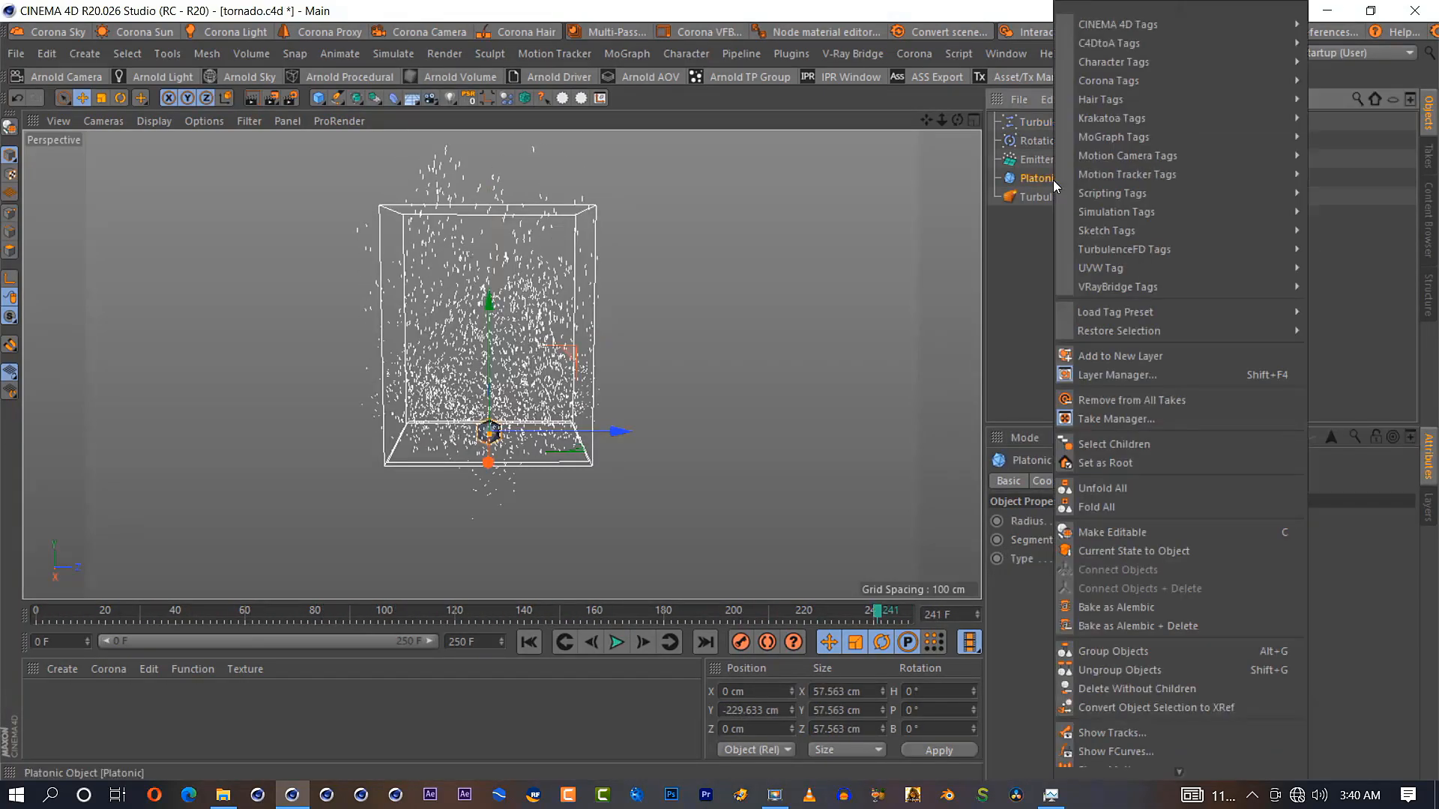
{"action": "mouse_move", "coordinate": [1151, 155]}
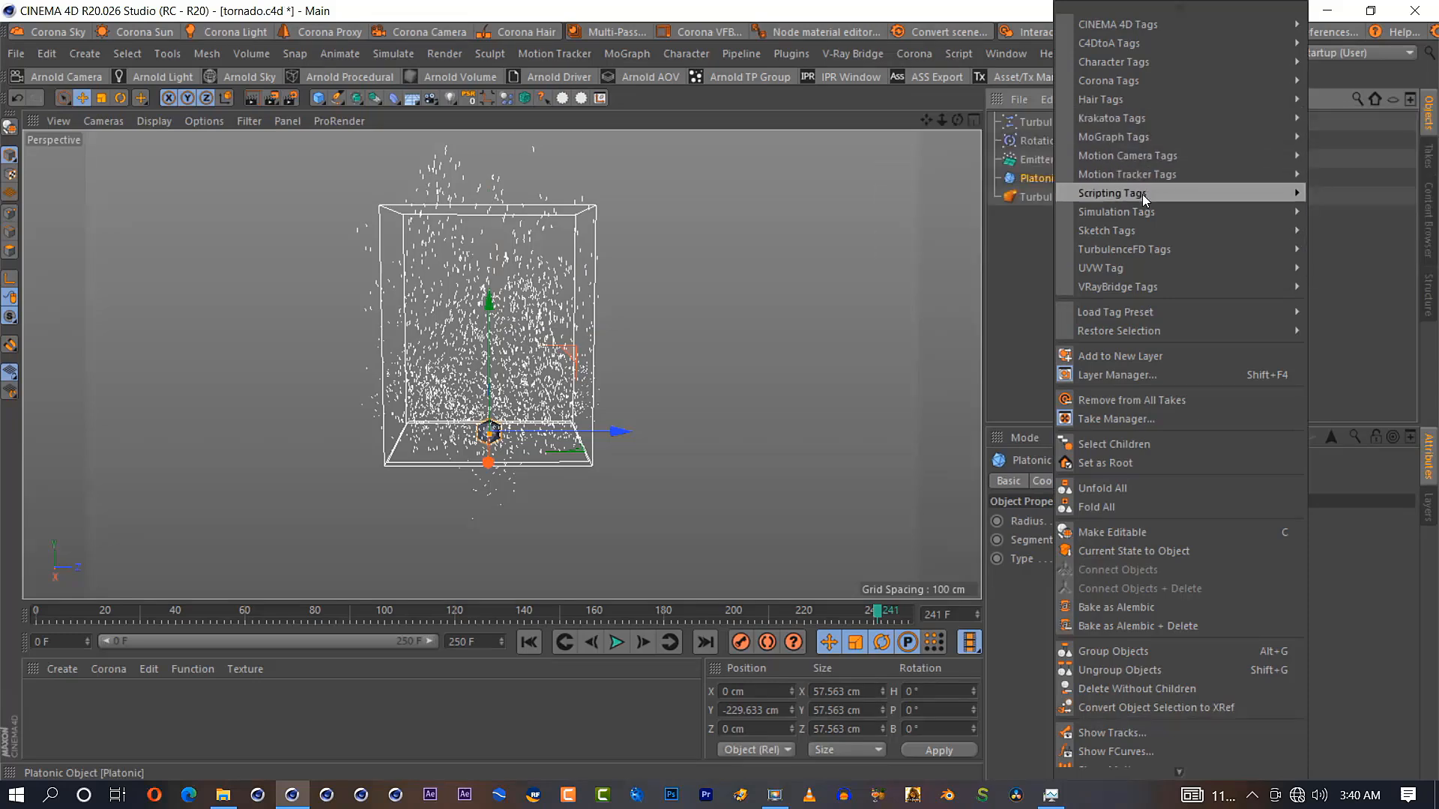
{"action": "mouse_move", "coordinate": [1148, 248]}
{"action": "left_click", "coordinate": [1051, 249]}
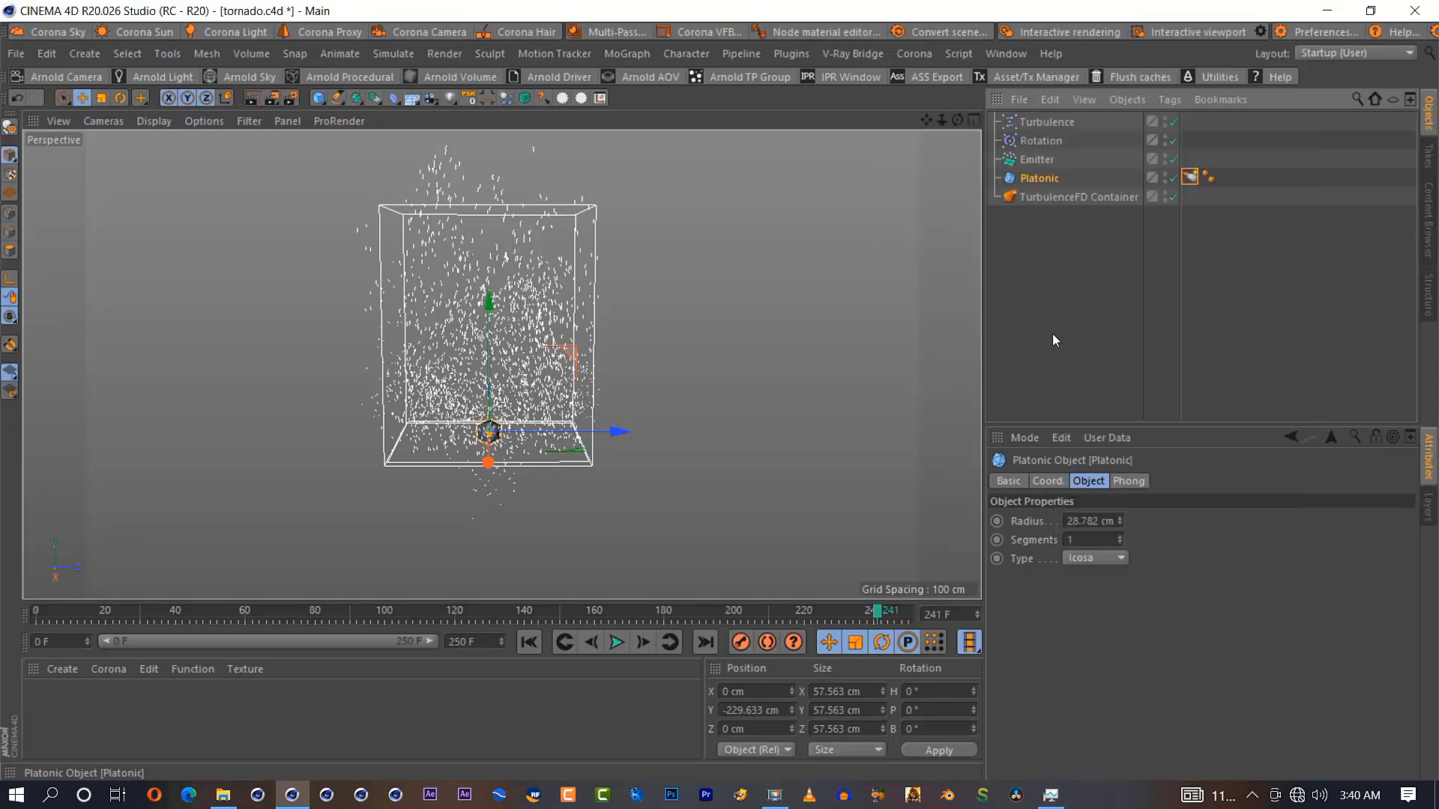
In the Platonic's TurbulenceFD Emitter tag, set the temperature value to 1, the fuel value to 0.7 and the velocity weight to 5
{"action": "scroll", "coordinate": [1113, 570], "scroll_direction": "down", "scroll_amount": 3}
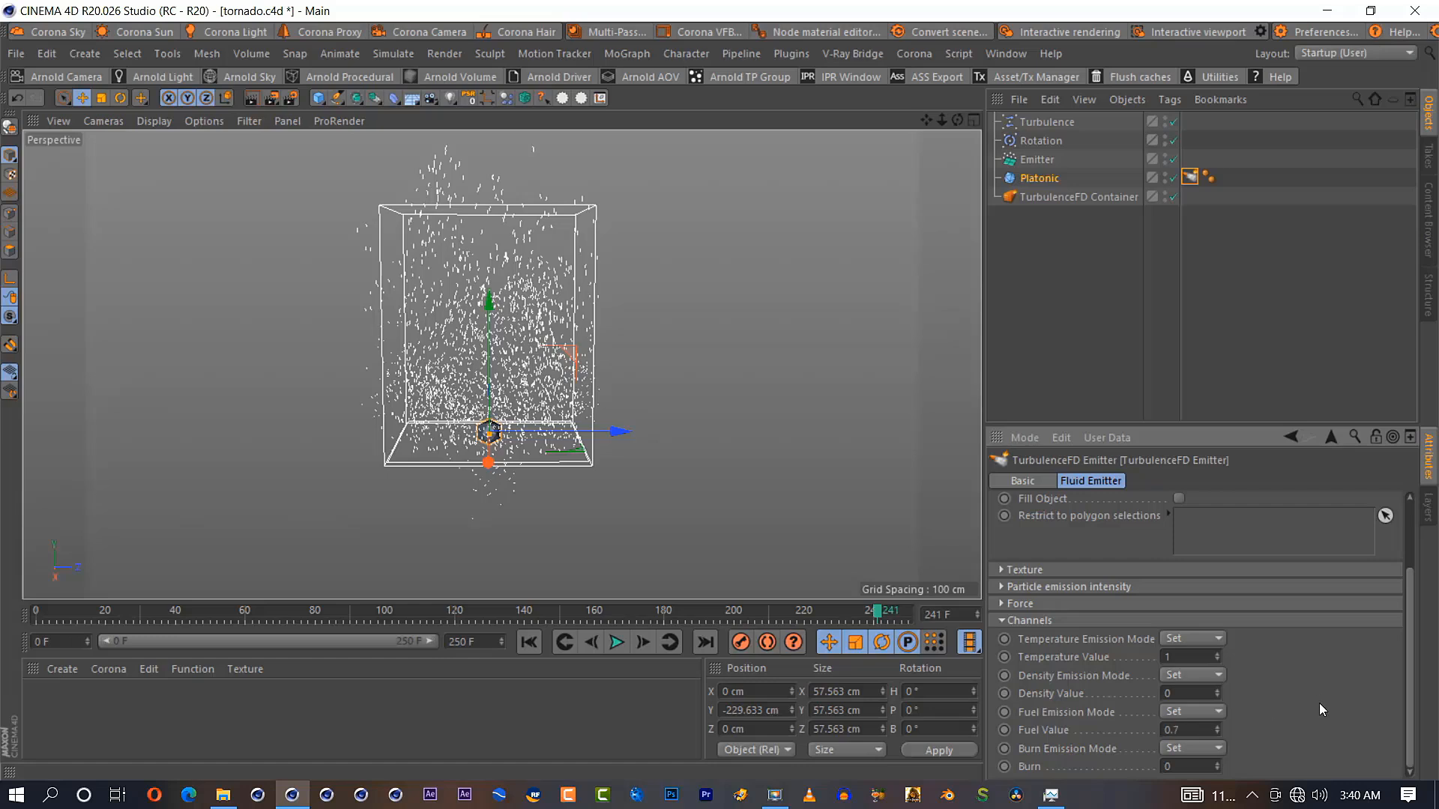
{"action": "left_click", "coordinate": [1016, 622]}
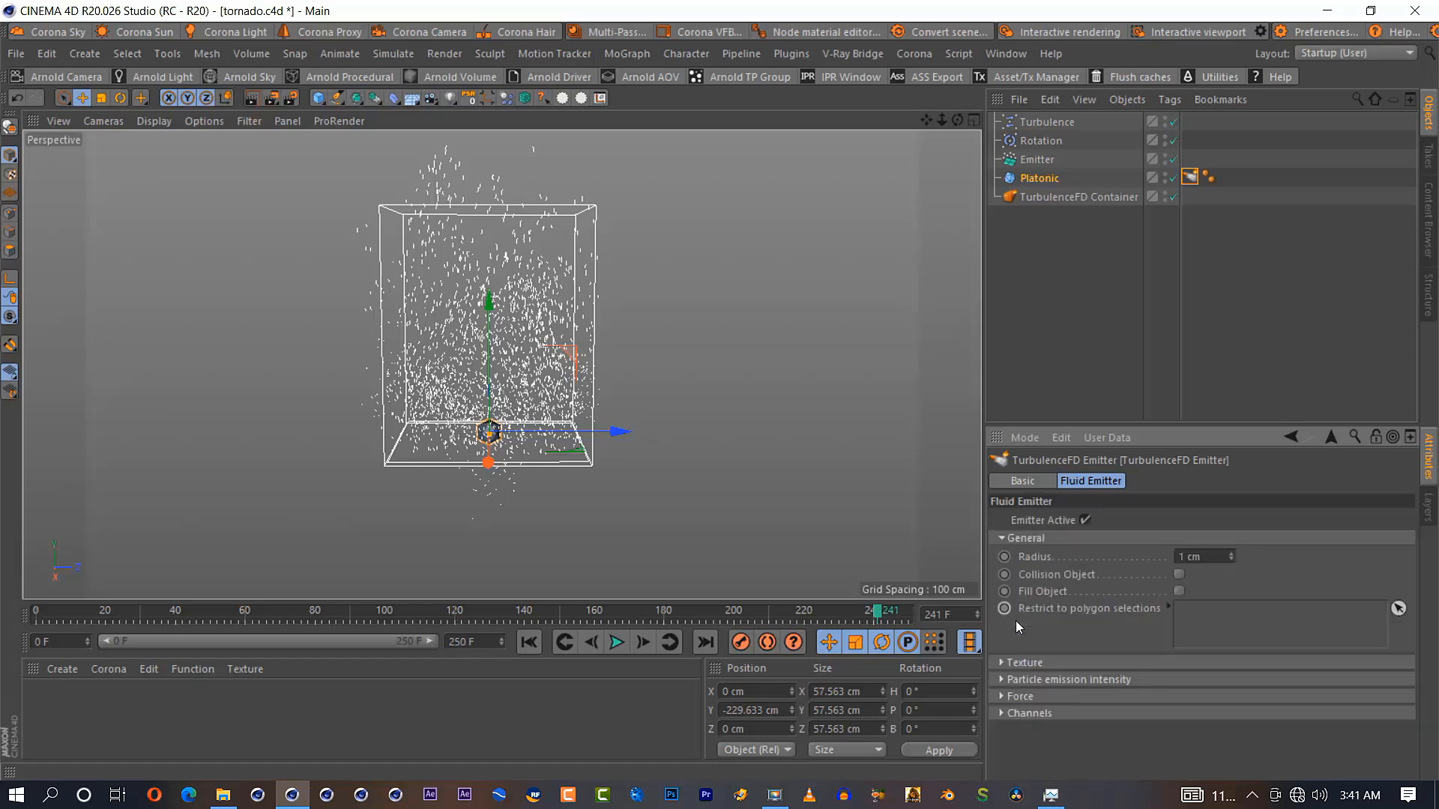
{"action": "left_click", "coordinate": [1028, 694]}
{"action": "scroll", "coordinate": [1076, 703], "scroll_direction": "down", "scroll_amount": 1}
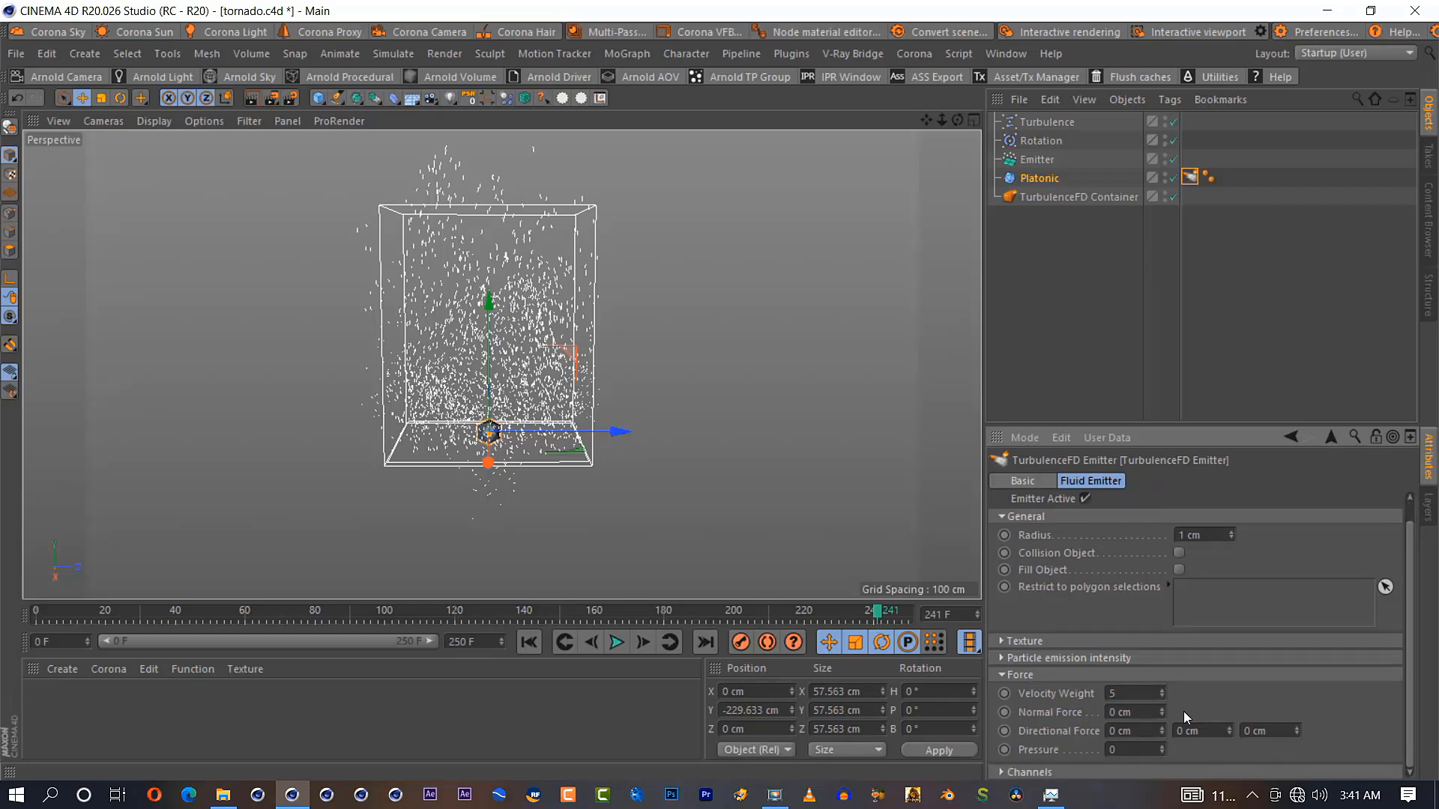
{"action": "left_click", "coordinate": [1031, 676]}
Add a TurbulenceFD Emitter tag to the particle Emitter, with Fill Object enabled and a radius of 15 cm
{"action": "right_click", "coordinate": [1038, 159]}
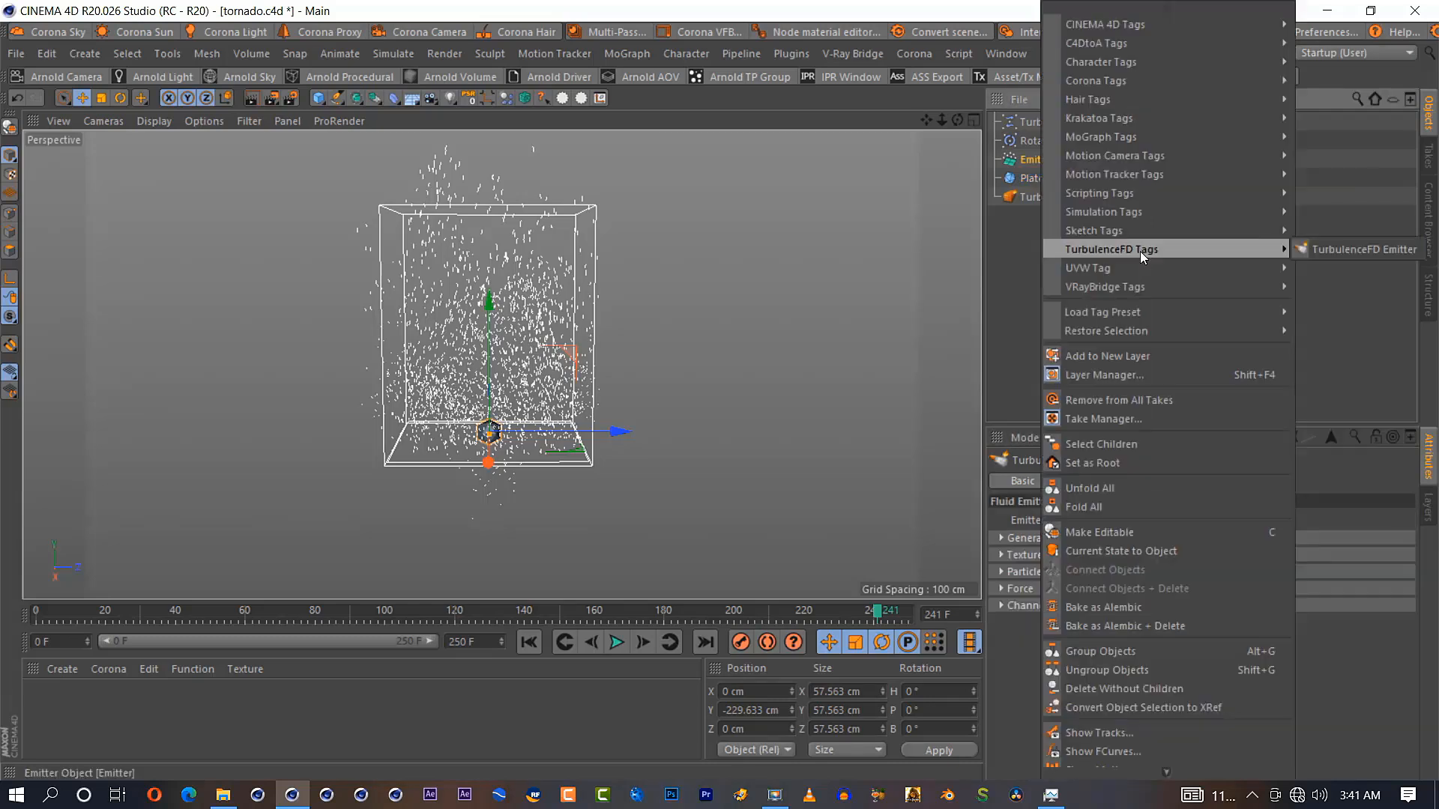
{"action": "mouse_move", "coordinate": [1152, 249]}
{"action": "left_click", "coordinate": [1364, 249]}
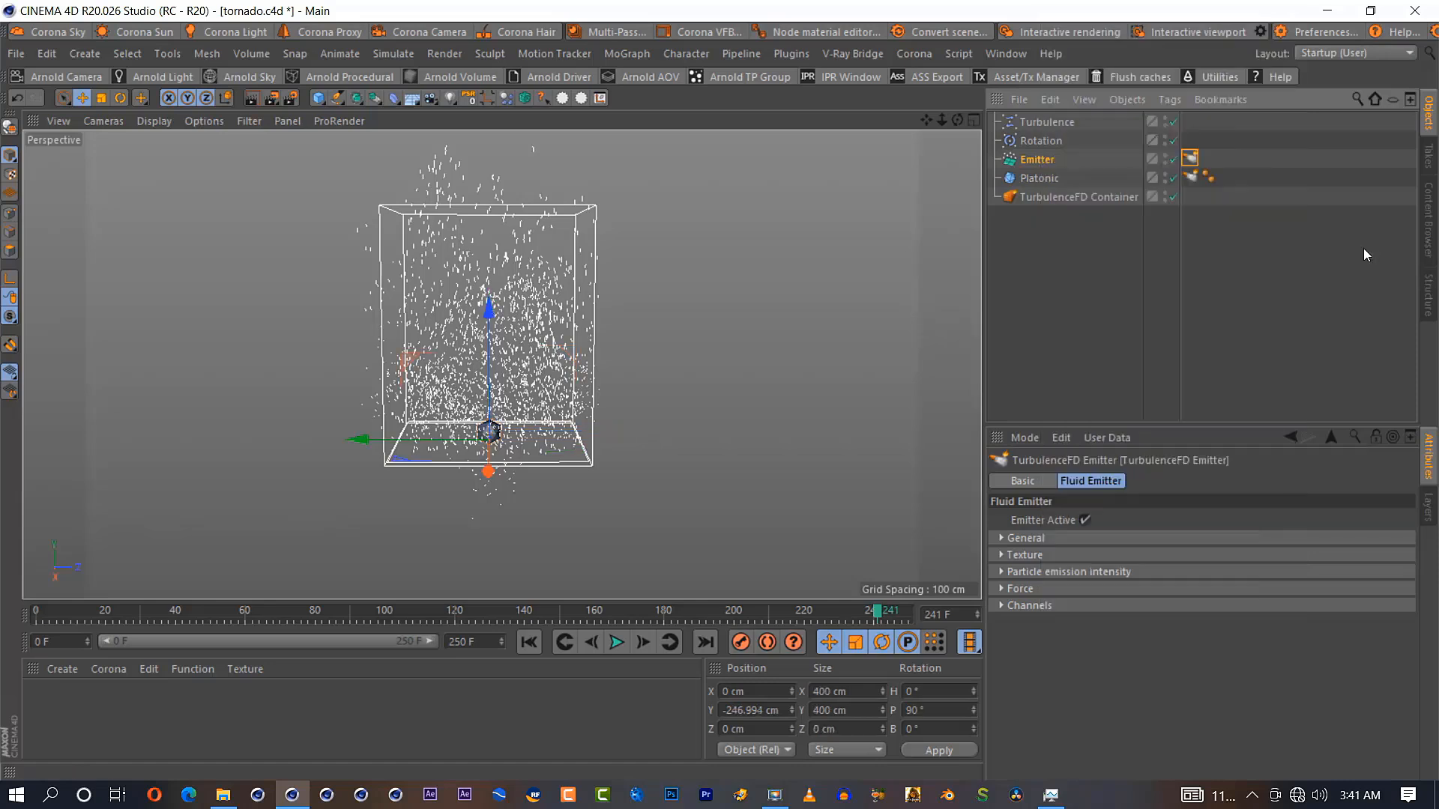
{"action": "left_click", "coordinate": [1018, 535]}
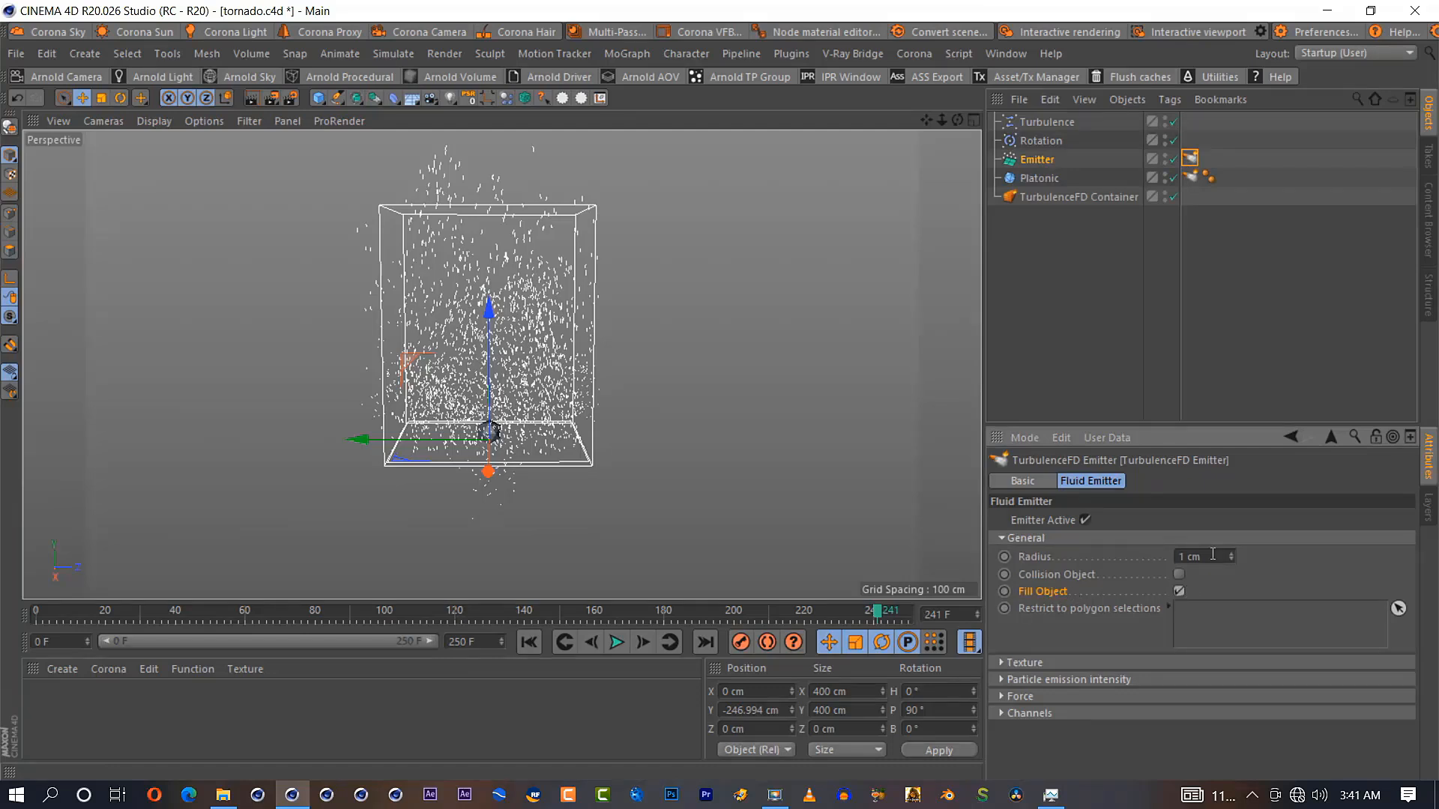
{"action": "type", "text": "15"}
{"action": "left_click", "coordinate": [1025, 538]}
Set the pressure of the particle Emitter's TurbulenceFD tag to -0.1 and open its density value for editing
{"action": "left_click", "coordinate": [1035, 588]}
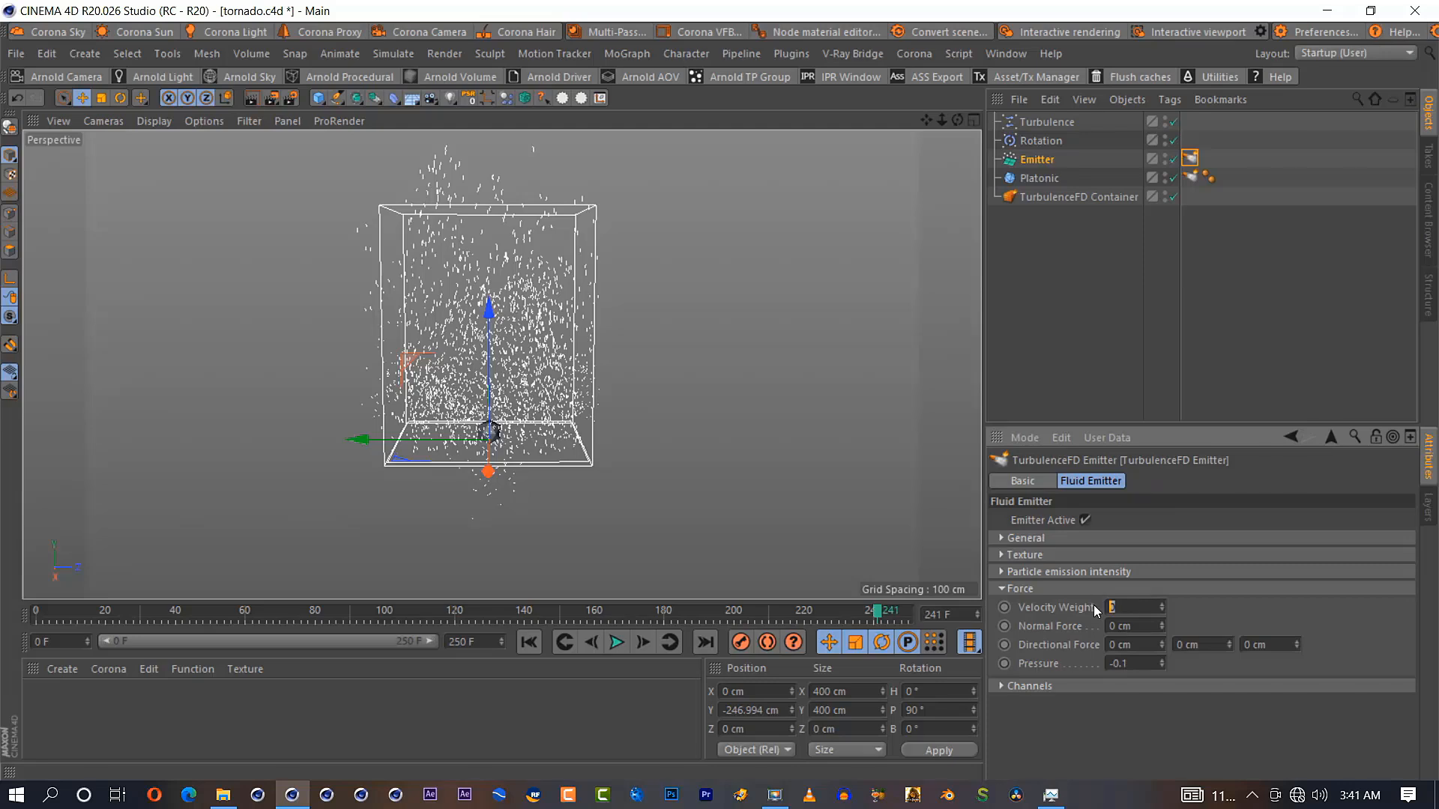
{"action": "left_click", "coordinate": [1021, 589]}
{"action": "left_click", "coordinate": [1024, 606]}
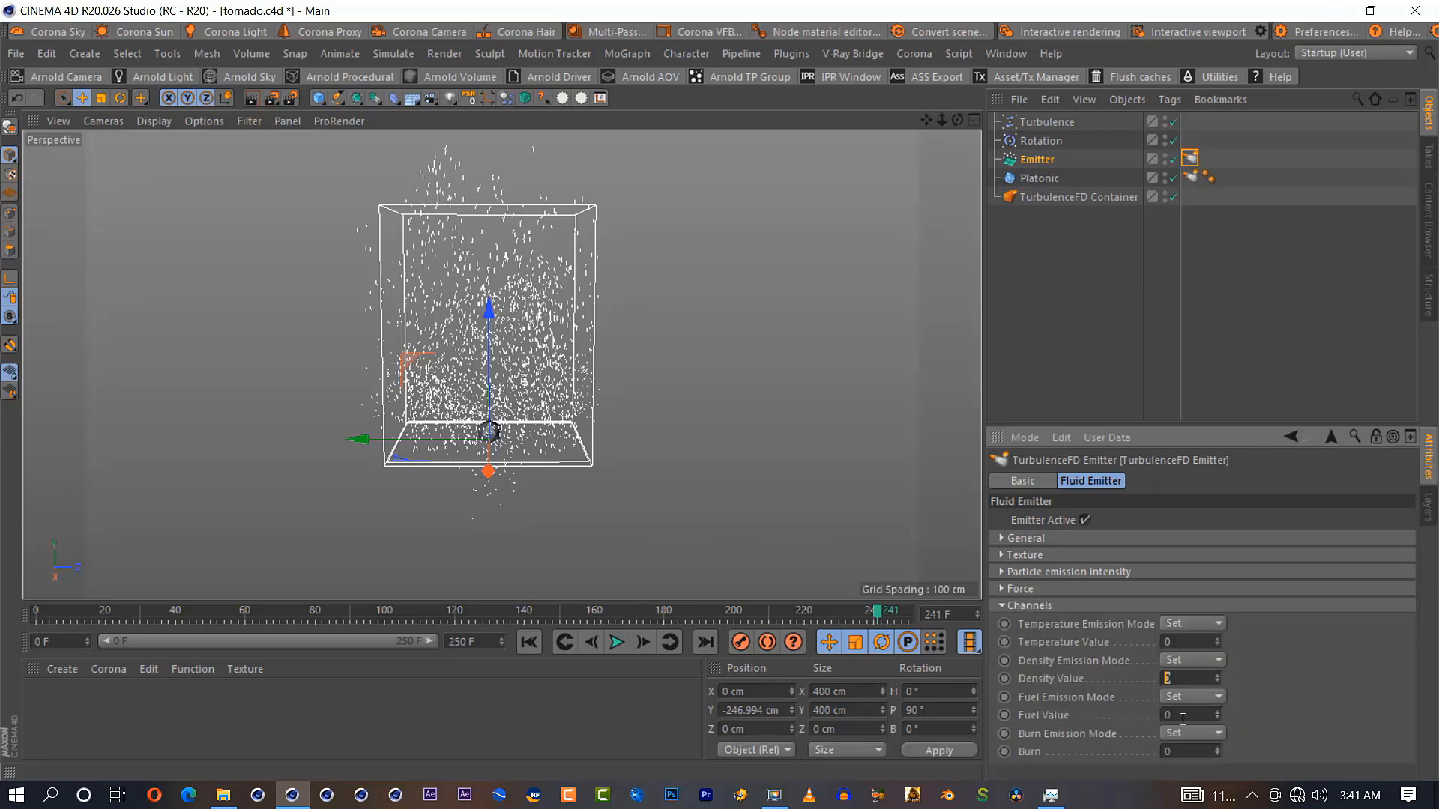
Examine the vorticity, turbulence intensity and temperature cooling settings in the TurbulenceFD Container's simulation properties
{"action": "left_click", "coordinate": [1064, 197]}
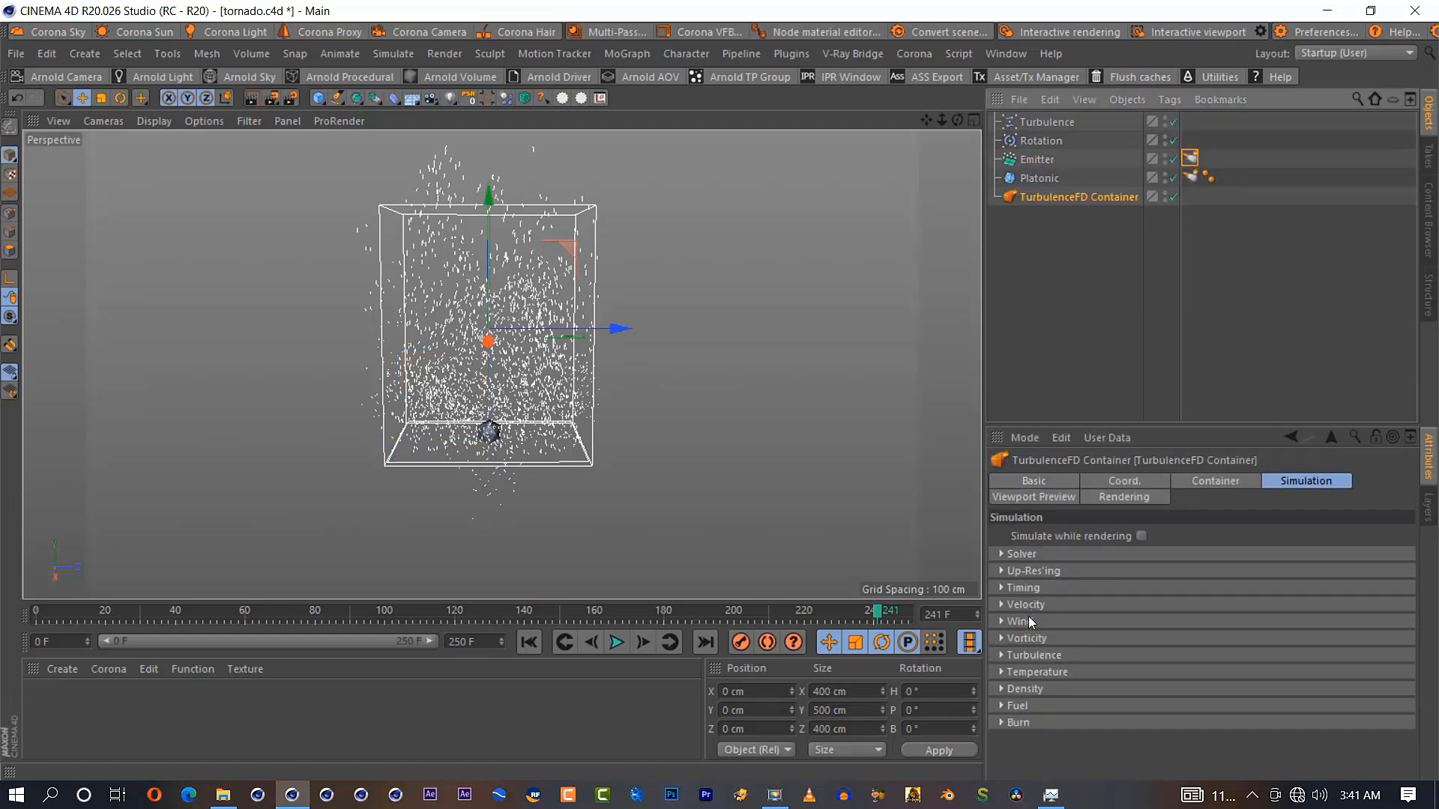
{"action": "left_click", "coordinate": [1029, 638]}
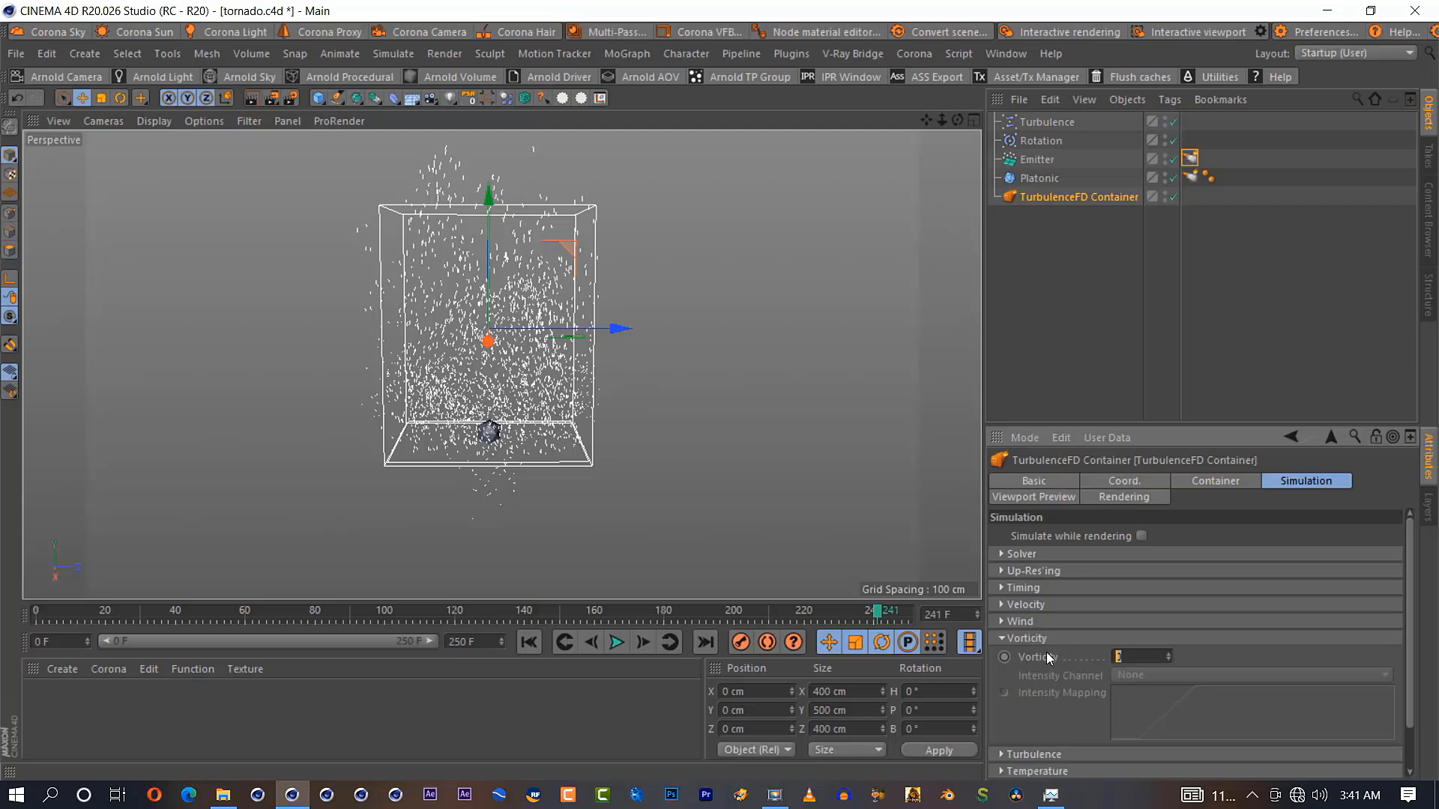
{"action": "key", "text": "Return"}
{"action": "left_click", "coordinate": [1027, 637]}
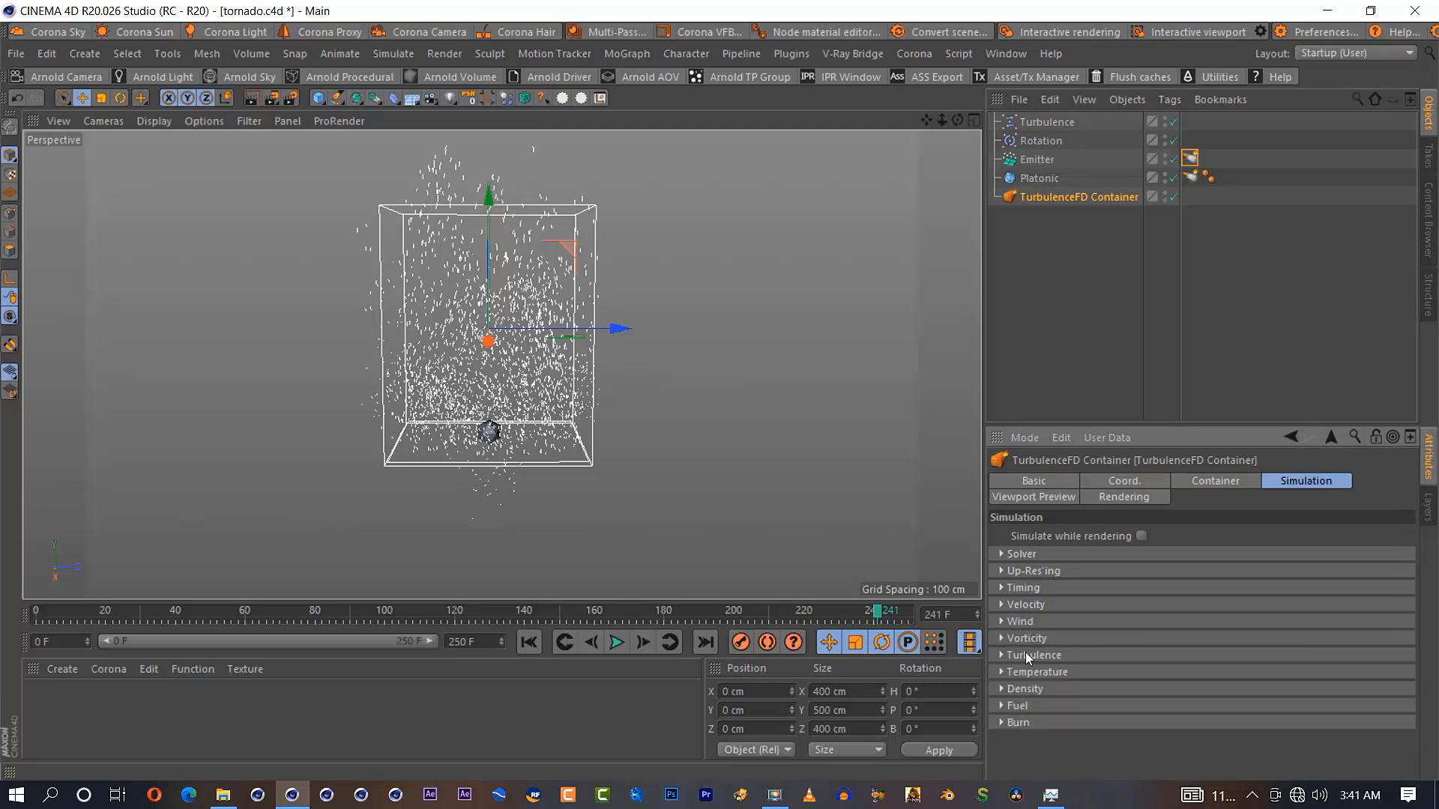
{"action": "left_click", "coordinate": [1025, 654]}
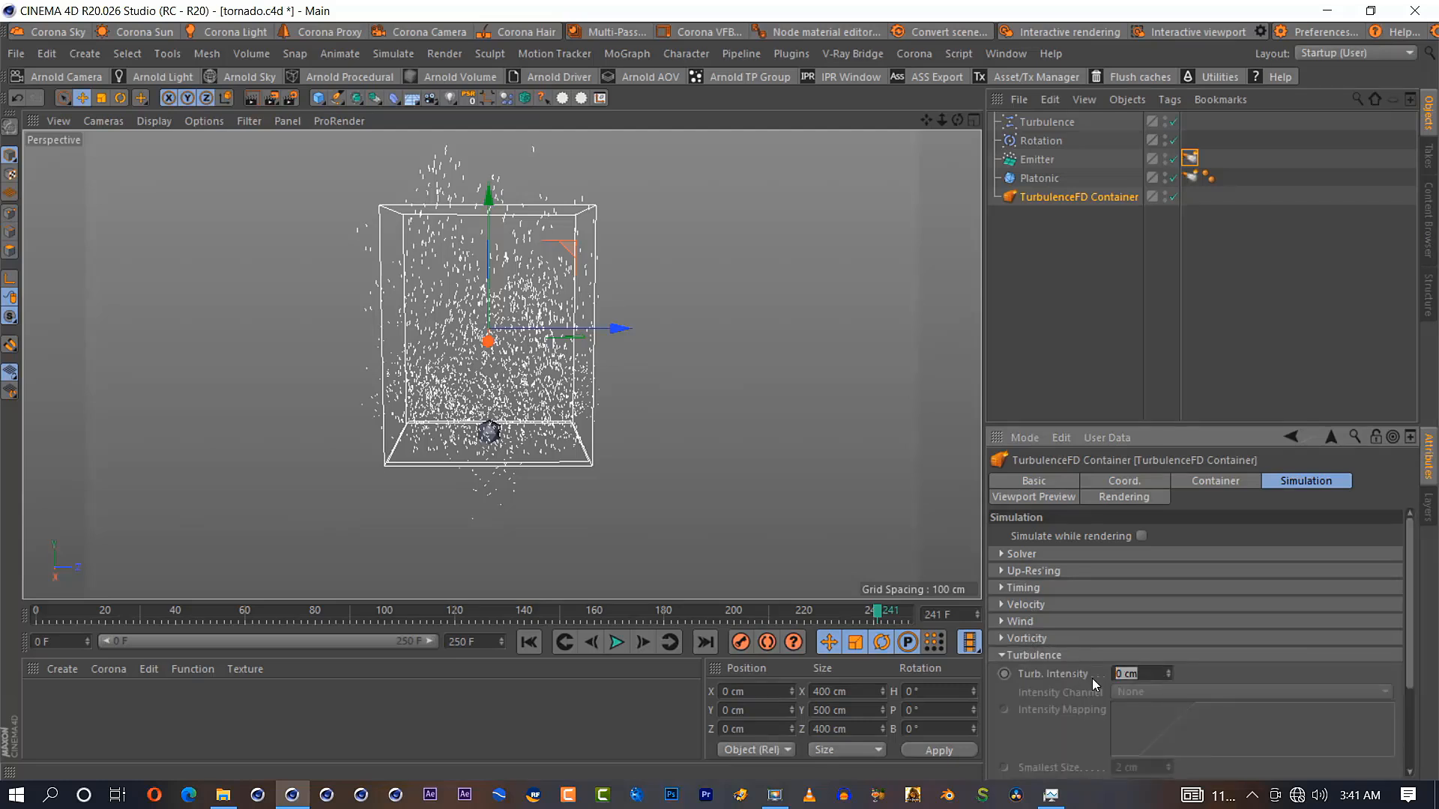
{"action": "left_click", "coordinate": [1056, 657]}
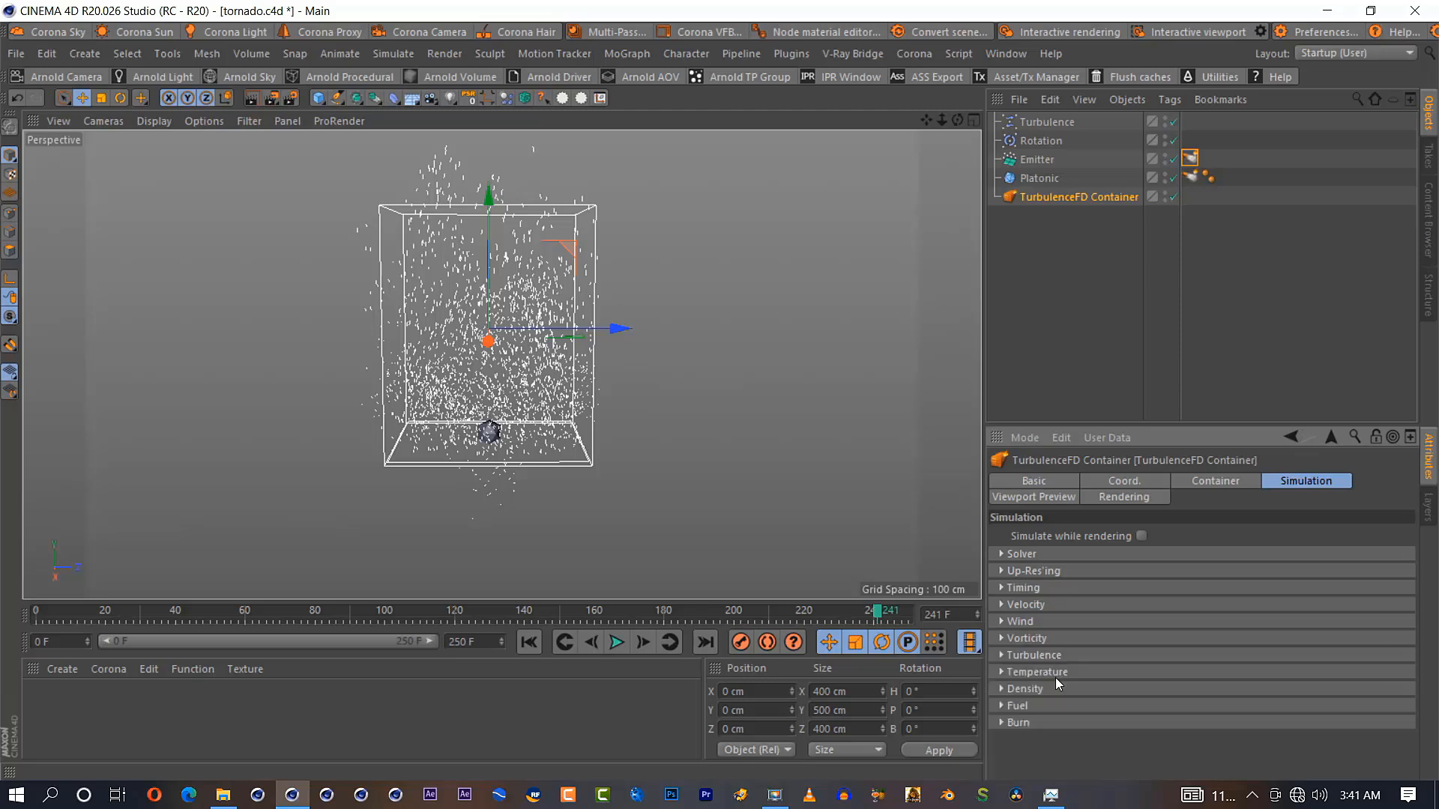
{"action": "left_click", "coordinate": [1054, 674]}
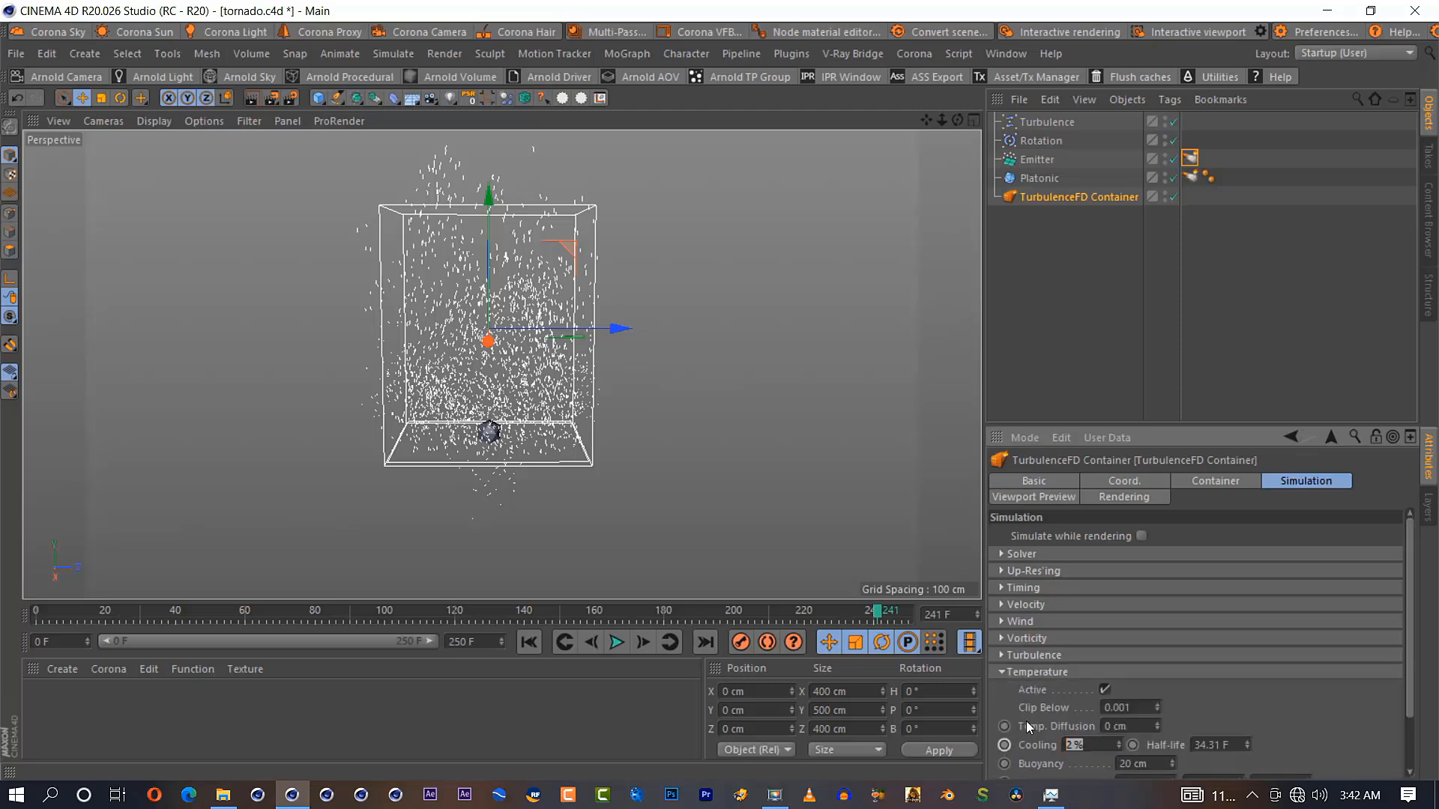
{"action": "left_click", "coordinate": [1009, 672]}
Return to the first frame, open the TurbulenceFD simulation window and run a short cached test simulation of the container
{"action": "key", "text": "shift+f"}
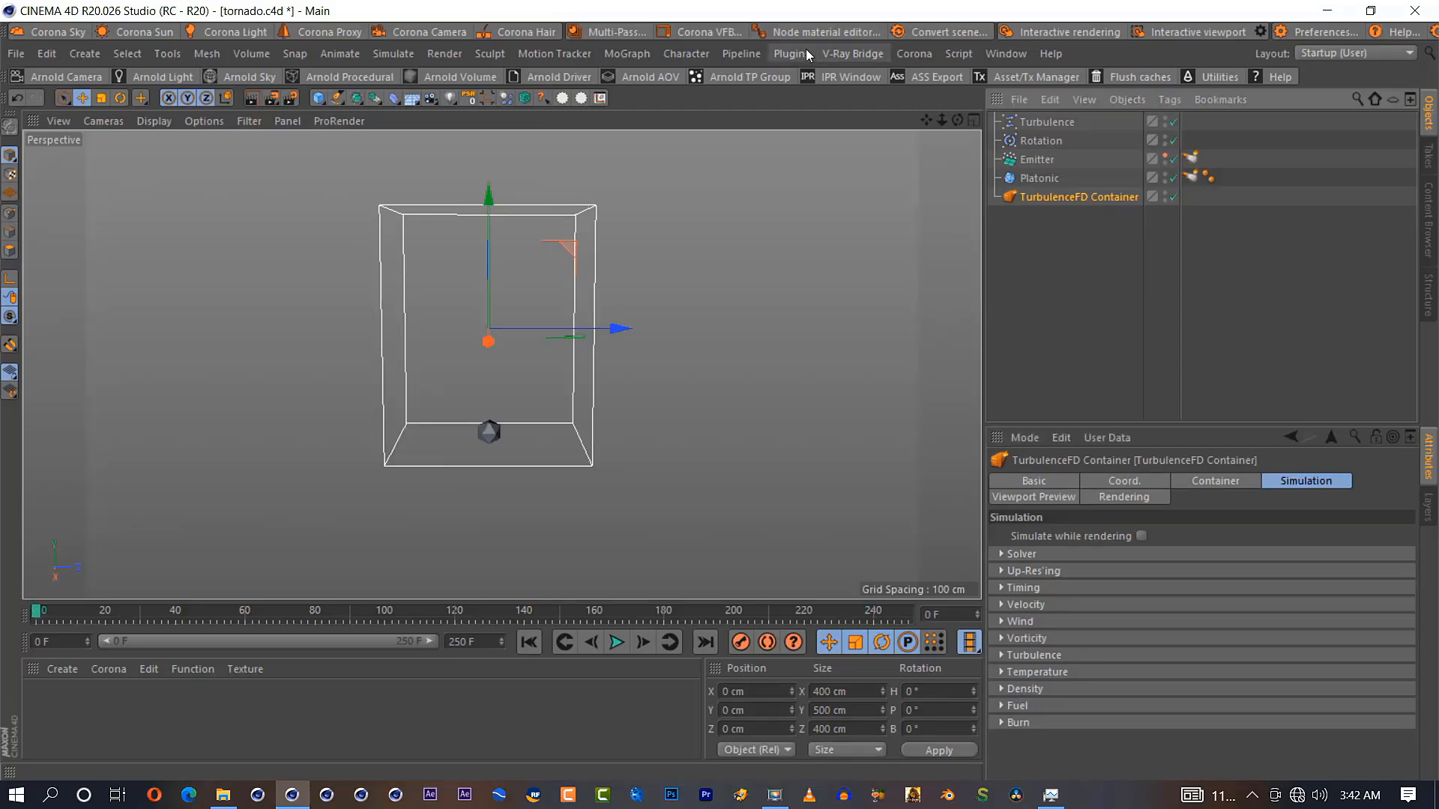
{"action": "left_click", "coordinate": [791, 53]}
{"action": "mouse_move", "coordinate": [843, 180]}
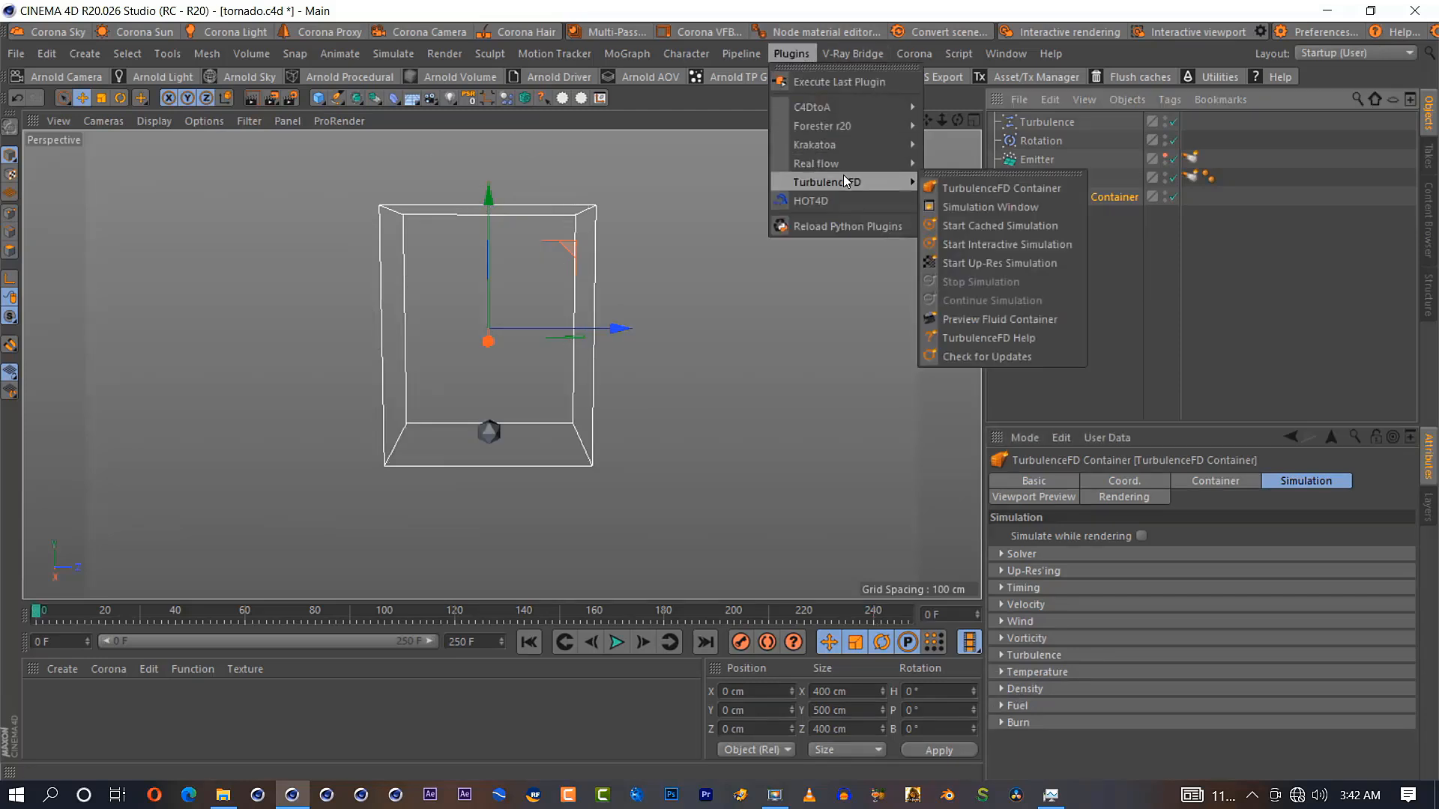
{"action": "left_click", "coordinate": [972, 202]}
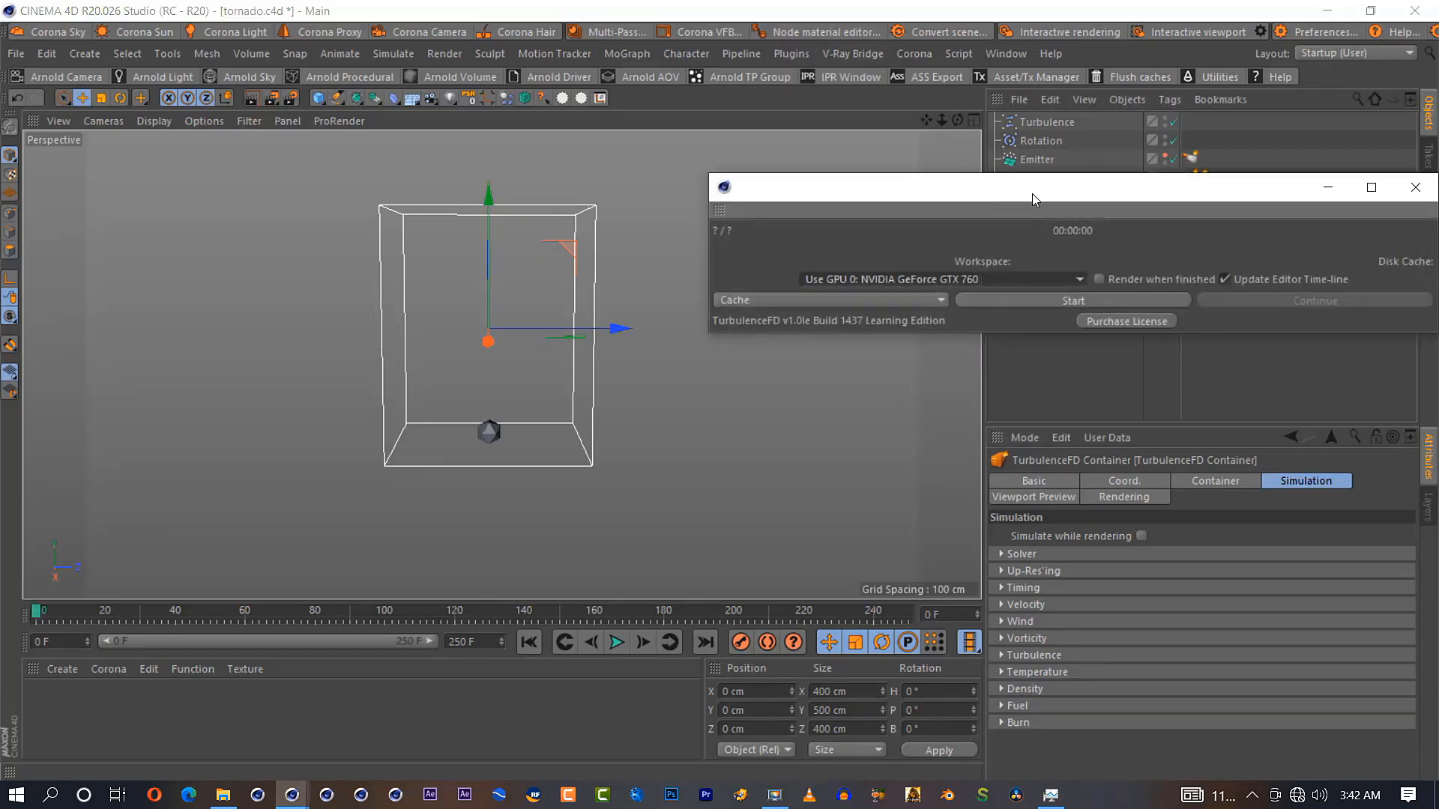
{"action": "left_click_drag", "start_coordinate": [1032, 194], "coordinate": [1157, 305]}
{"action": "left_click", "coordinate": [1173, 381]}
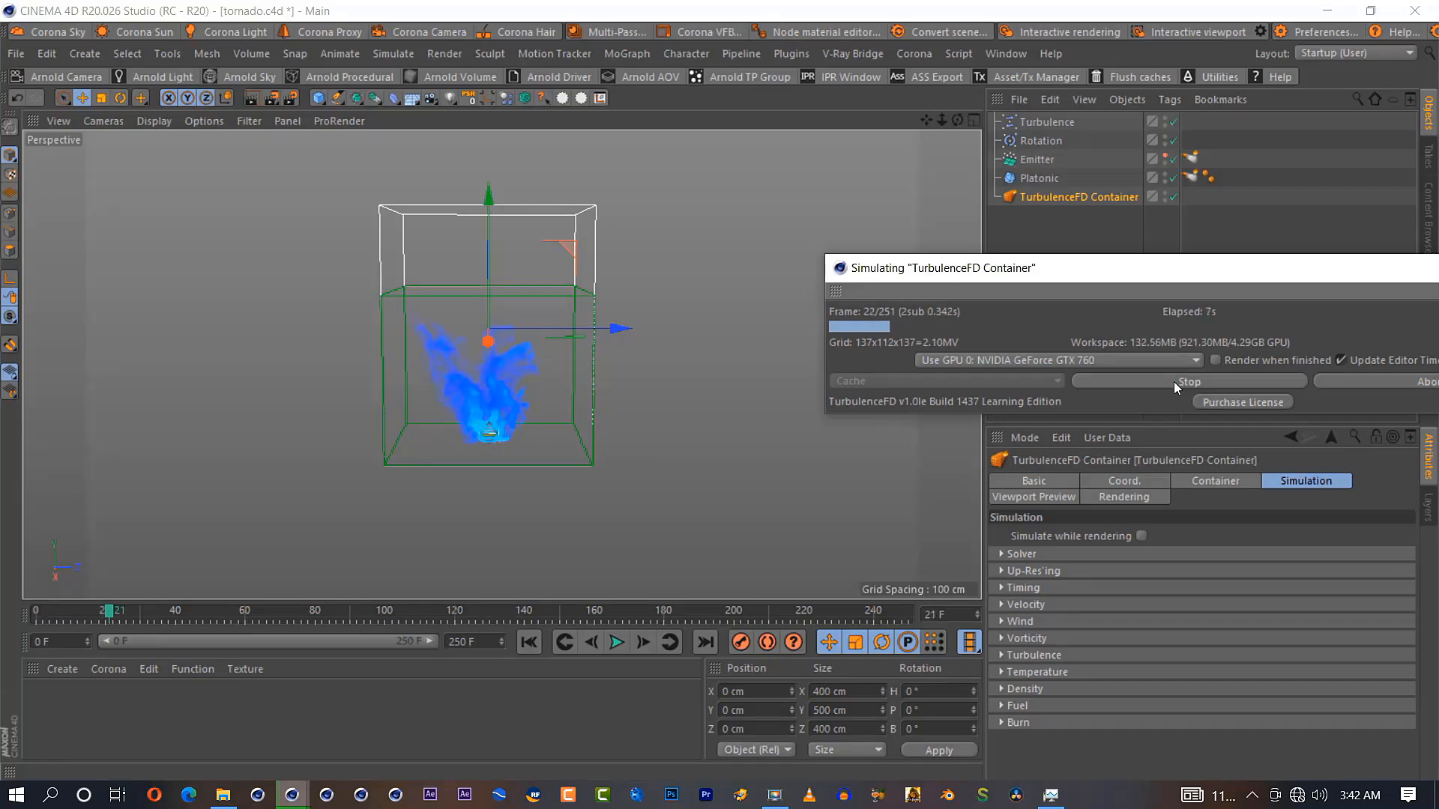
{"action": "left_click", "coordinate": [1172, 383]}
Set the container's voxel size to 4 cm and rerun the simulation, overwriting the existing cache
{"action": "left_click", "coordinate": [1214, 480]}
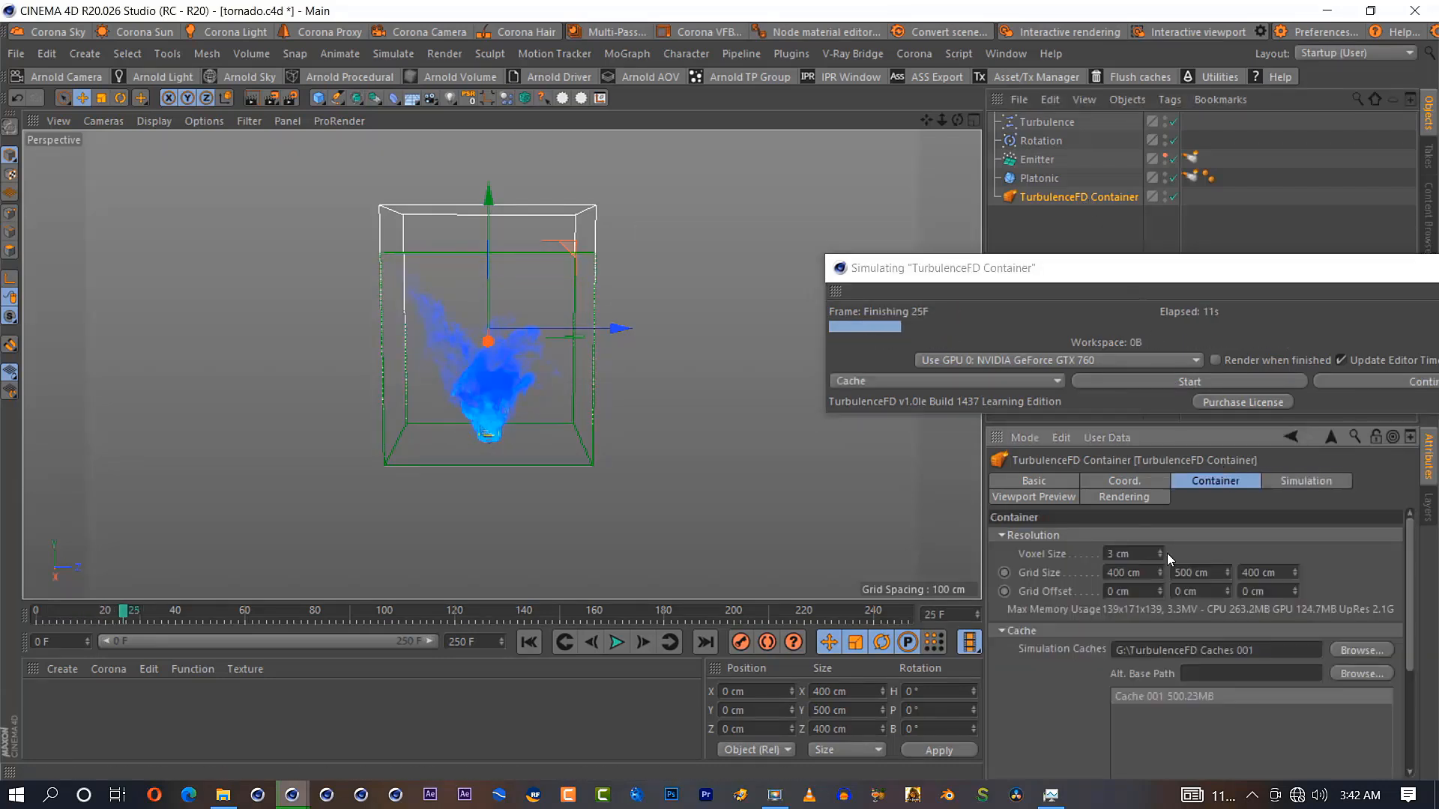
{"action": "left_click", "coordinate": [1161, 551]}
{"action": "left_click", "coordinate": [790, 392]}
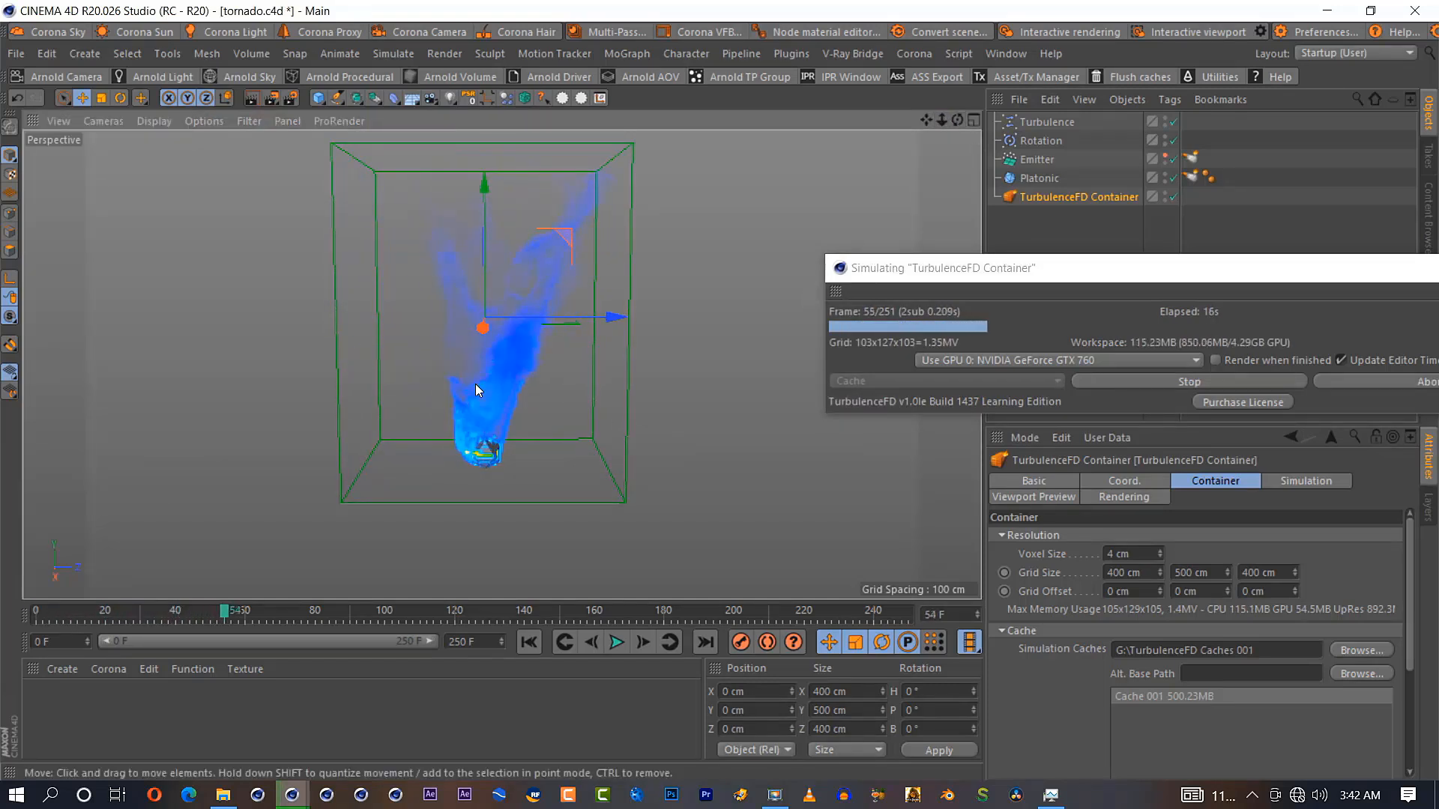
Stop the simulation, activate the fuel channel in the container's simulation settings and set its expansion to 0.5
{"action": "left_click", "coordinate": [1281, 483]}
{"action": "left_click", "coordinate": [1005, 706]}
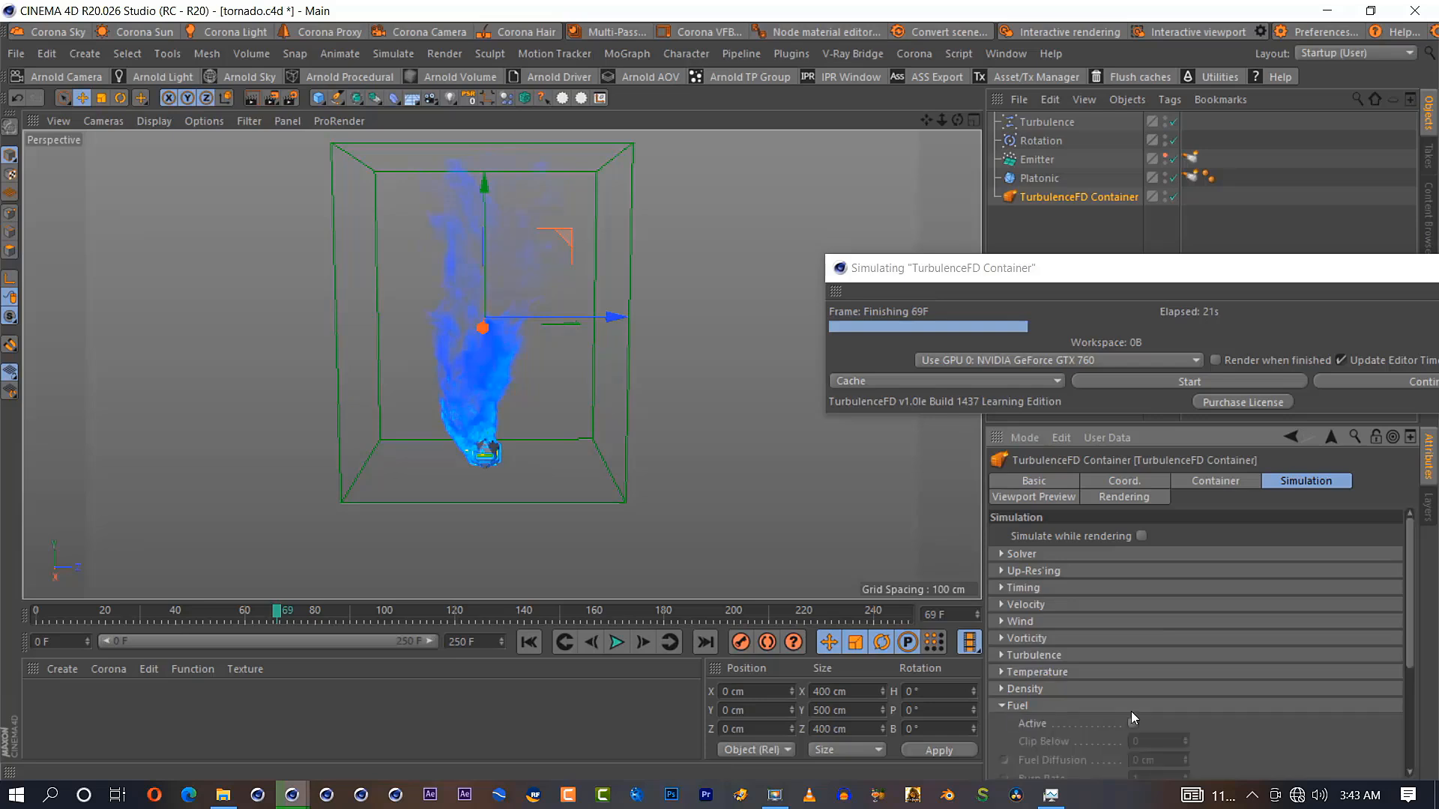
{"action": "scroll", "coordinate": [1087, 727], "scroll_direction": "down", "scroll_amount": 5}
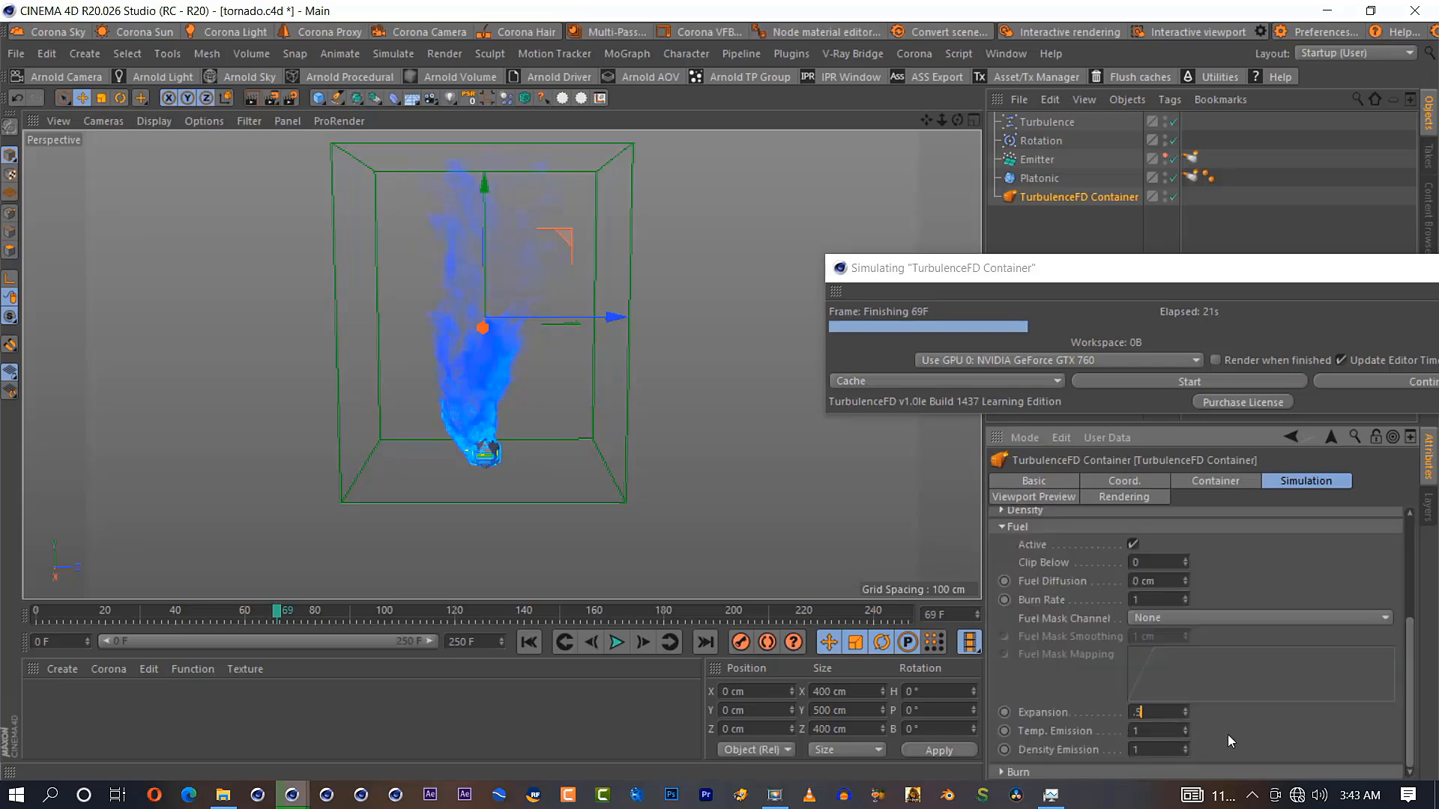
{"action": "scroll", "coordinate": [1070, 623], "scroll_direction": "up", "scroll_amount": 5}
{"action": "left_click", "coordinate": [1190, 177]}
{"action": "left_click", "coordinate": [1104, 482]}
{"action": "left_click", "coordinate": [1028, 540]}
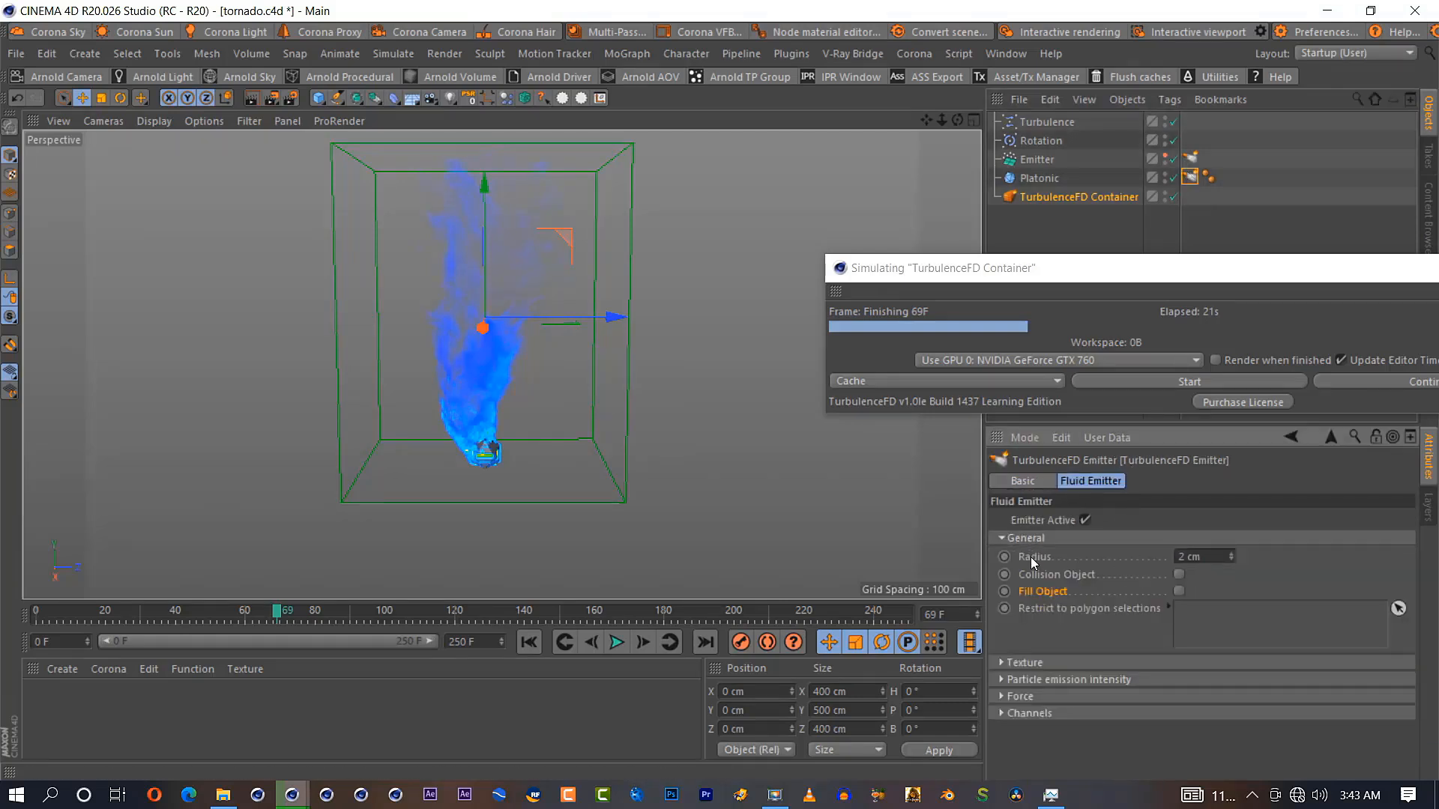
{"action": "left_click", "coordinate": [1026, 539]}
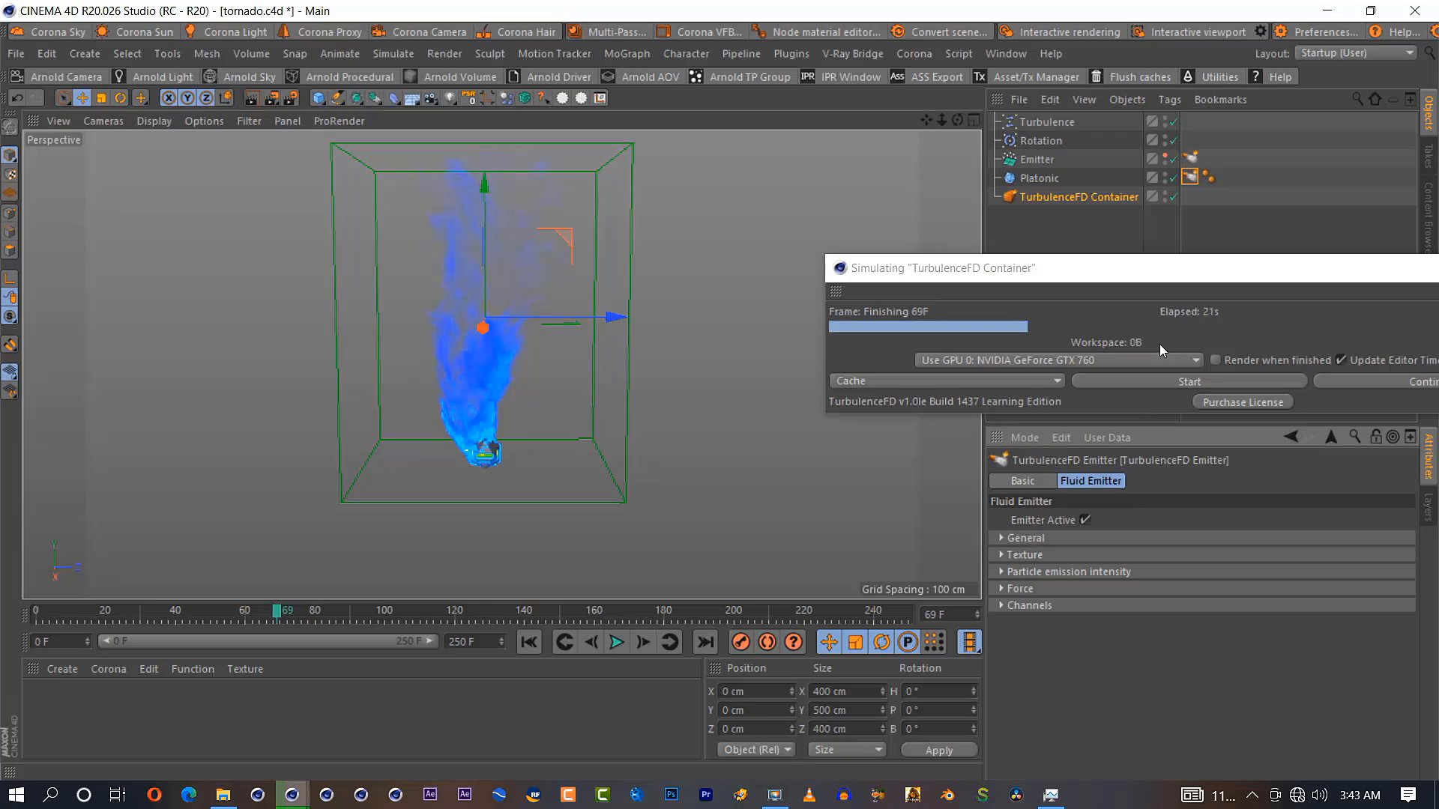
Set the container's voxel size to 5 cm and rerun the simulation, overwriting the existing cache
{"action": "left_click", "coordinate": [1085, 197]}
{"action": "left_click", "coordinate": [1211, 484]}
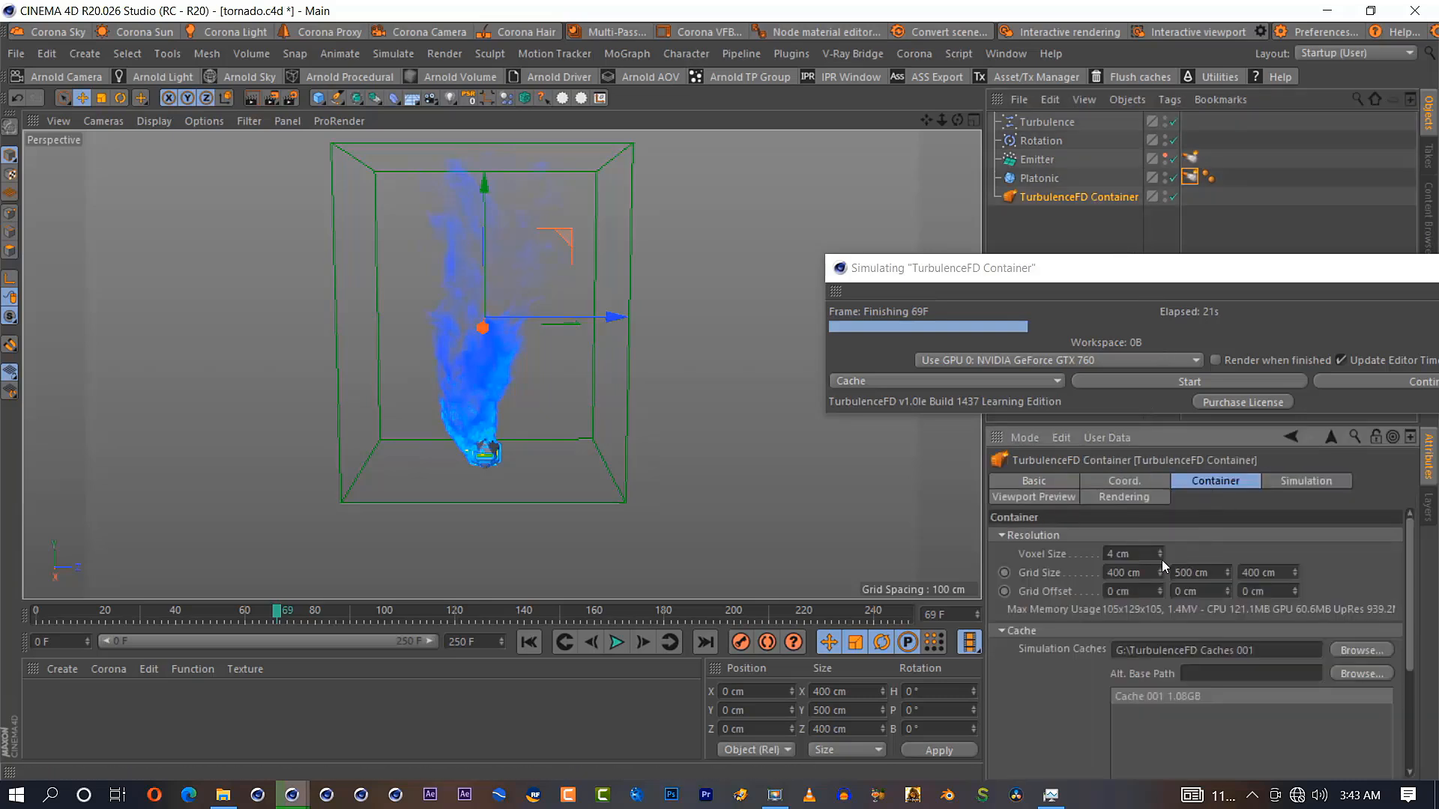
{"action": "key", "text": "Return"}
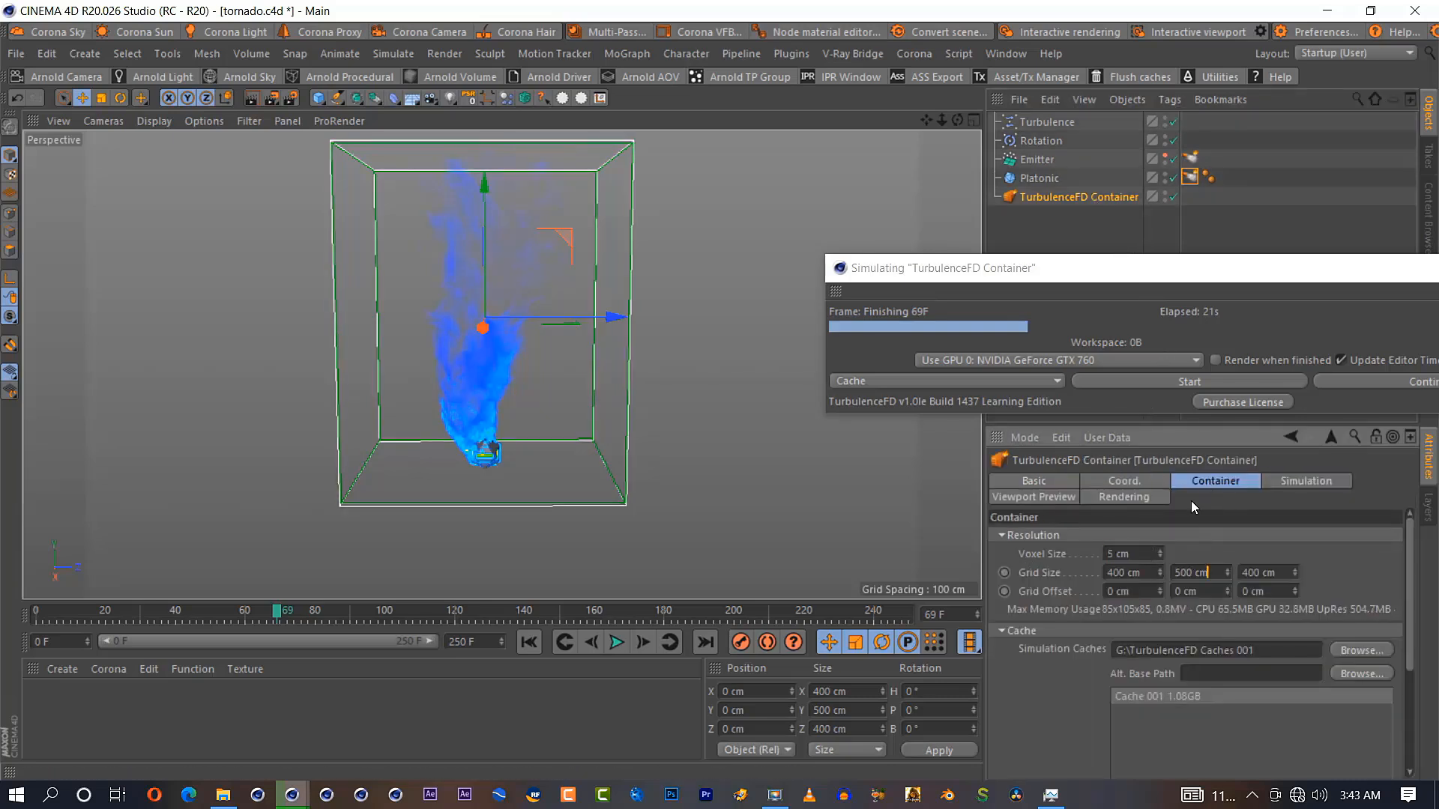
{"action": "left_click", "coordinate": [1151, 379]}
{"action": "left_click", "coordinate": [796, 393]}
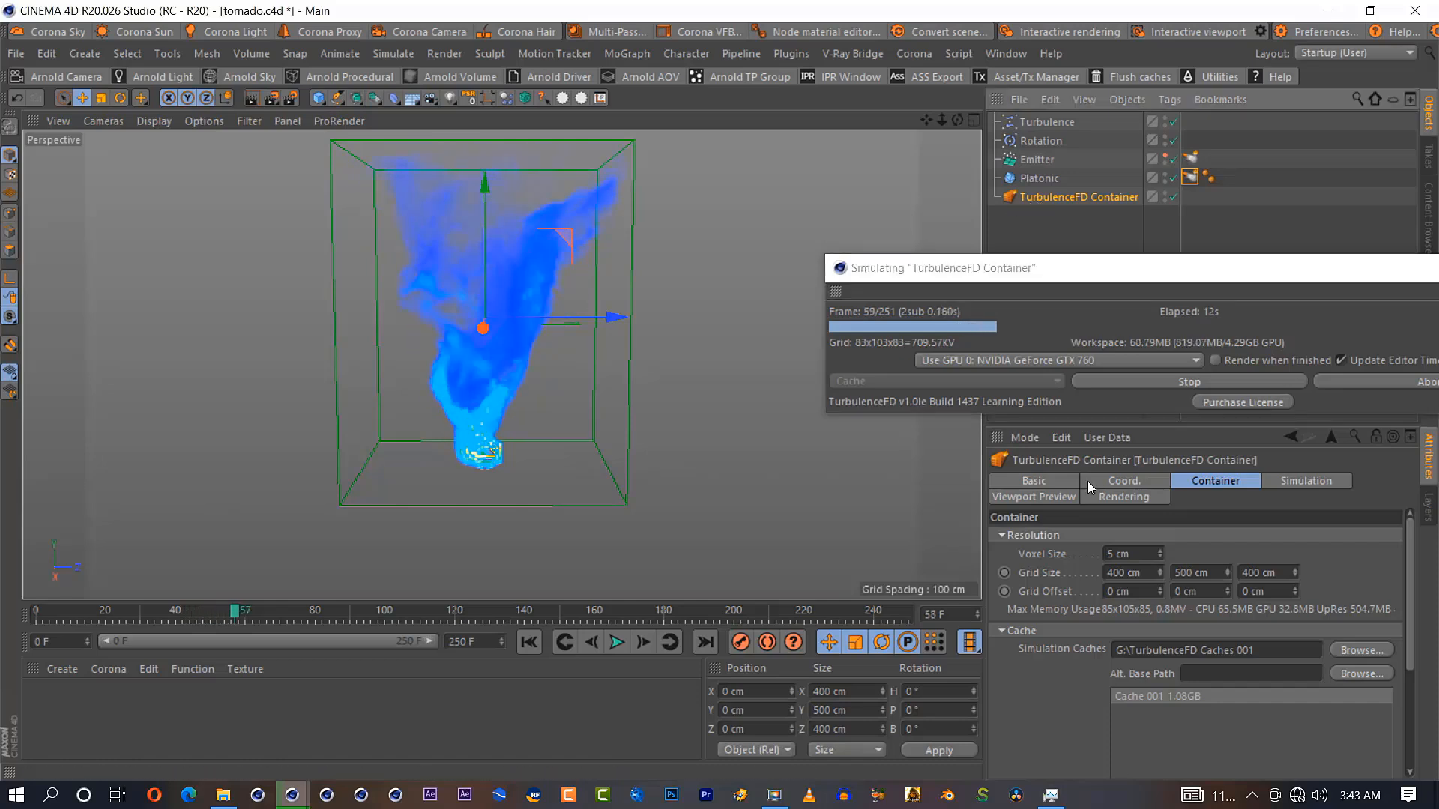
Try the Smoke Shader and the Fire Shader as the container's viewport preview shader while the simulation runs
{"action": "left_click", "coordinate": [1067, 497]}
{"action": "left_click", "coordinate": [1166, 595]}
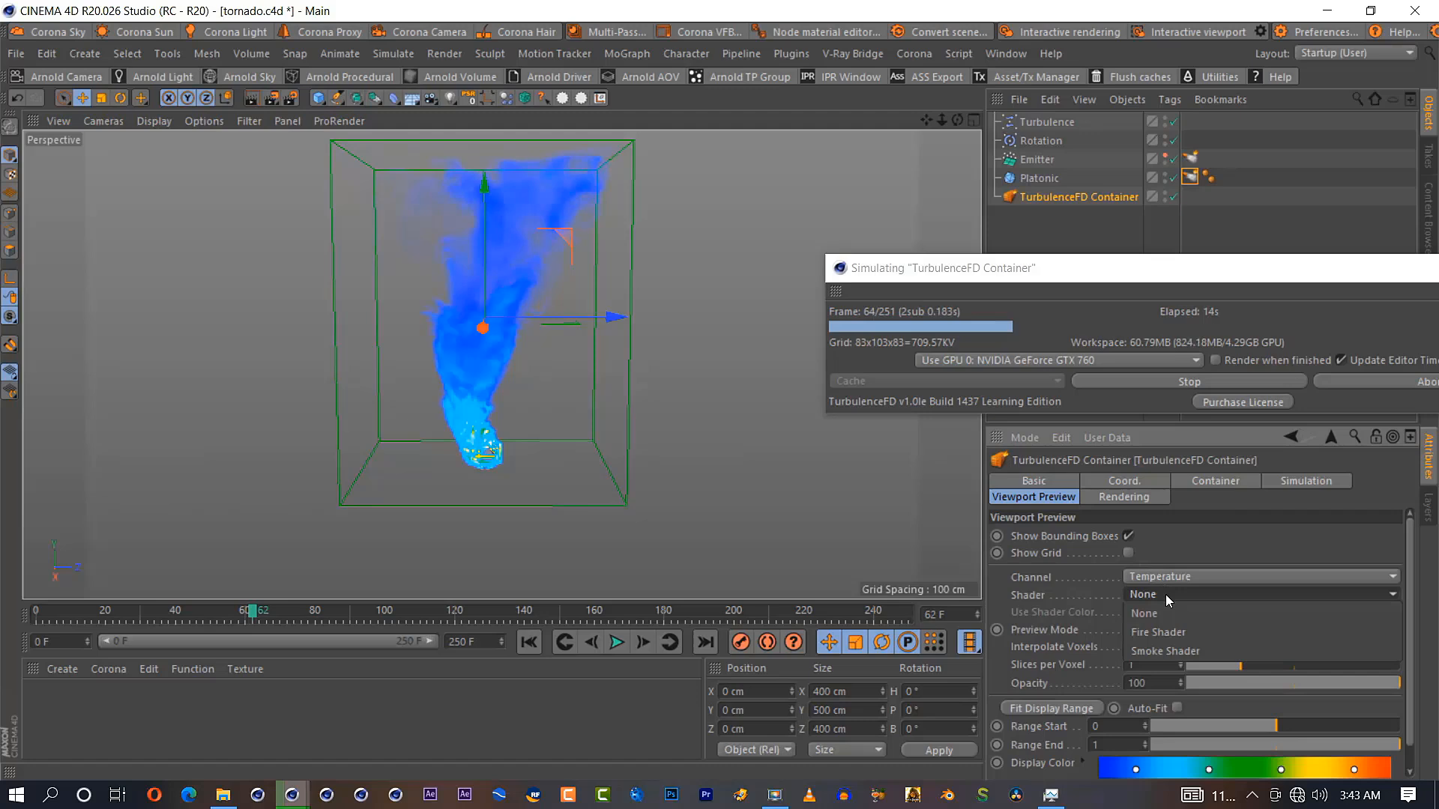
{"action": "left_click", "coordinate": [1175, 643]}
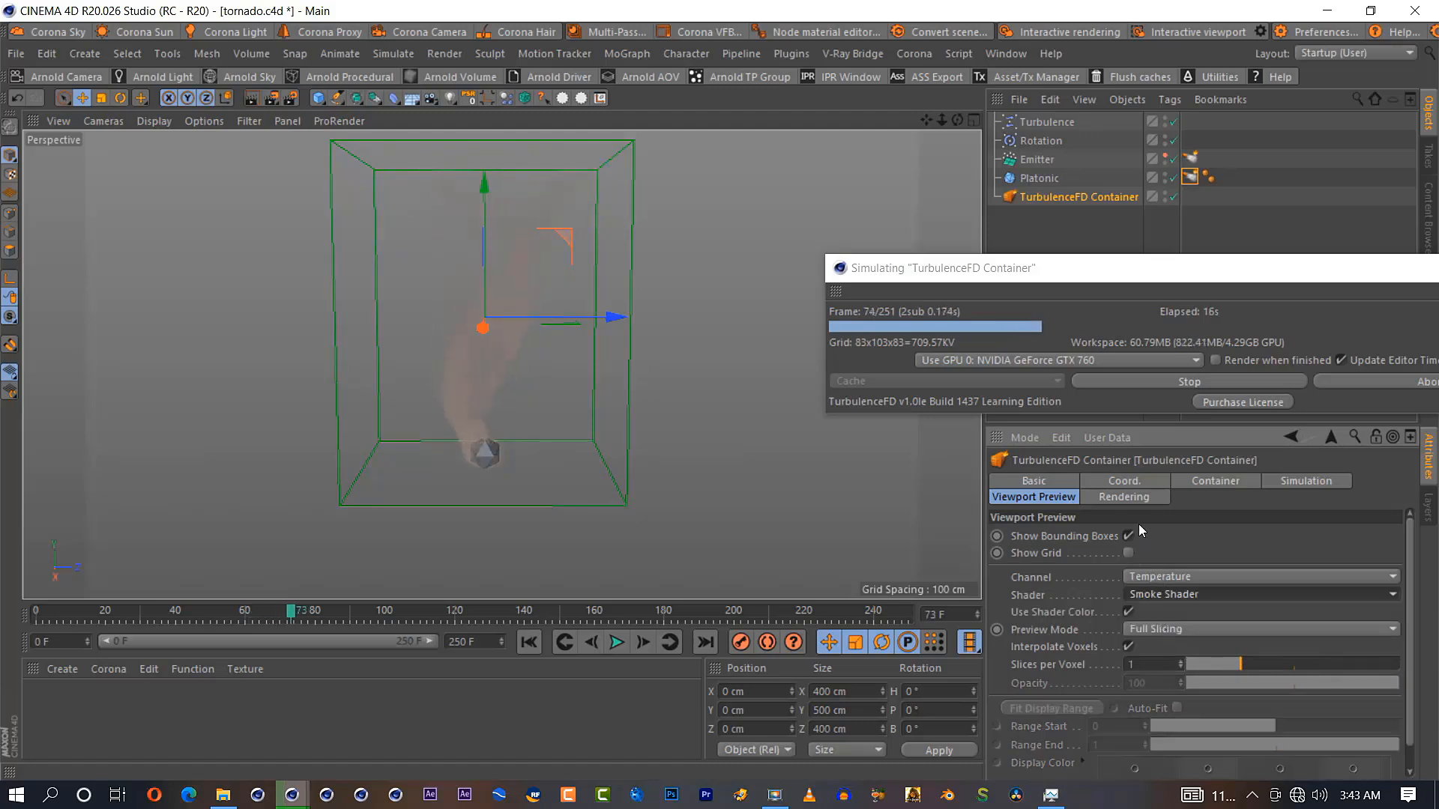
{"action": "left_click", "coordinate": [1158, 593]}
{"action": "left_click", "coordinate": [1173, 630]}
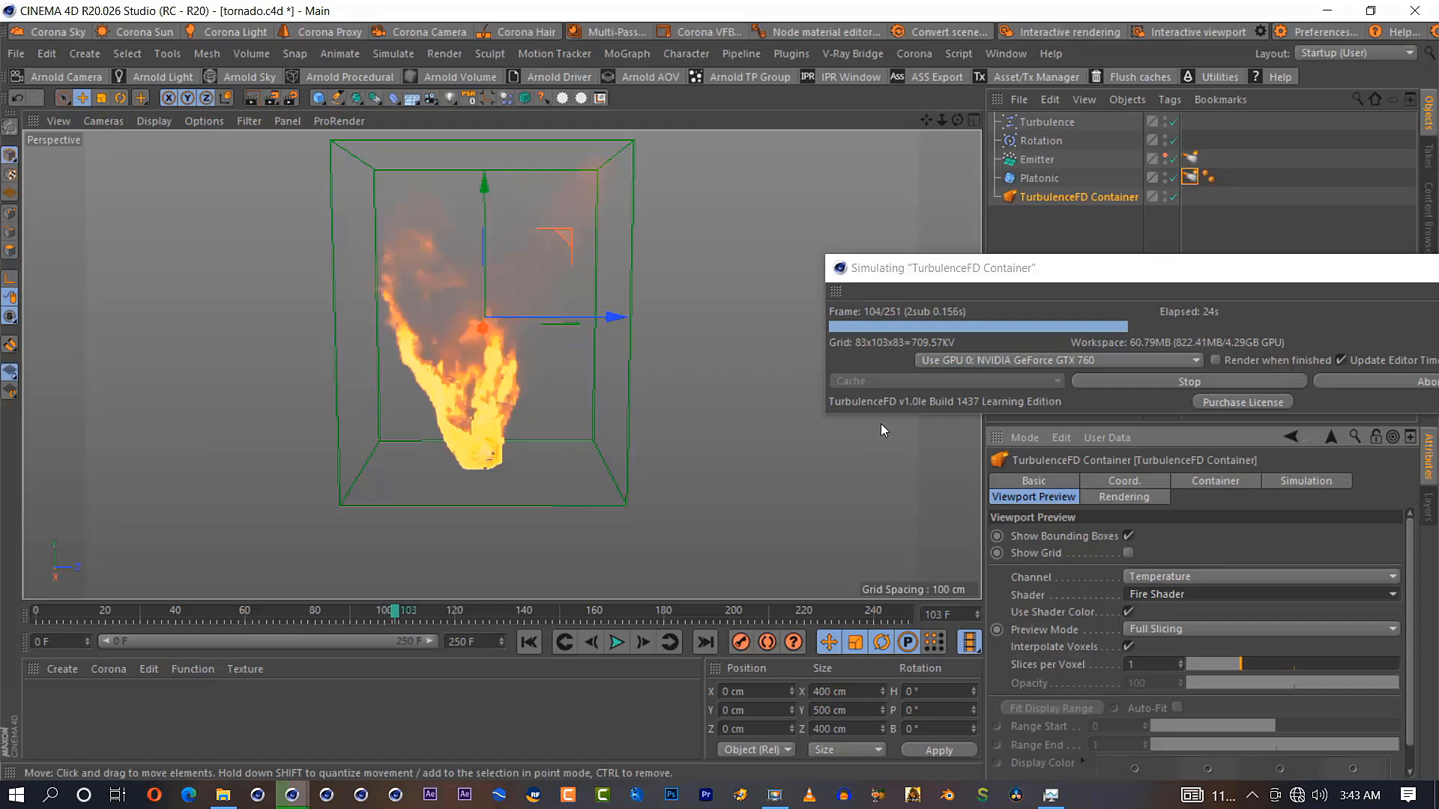
Stop the simulation and set the container's viewport preview shader to Smoke Shader
{"action": "left_click", "coordinate": [1177, 381]}
{"action": "left_click", "coordinate": [1181, 593]}
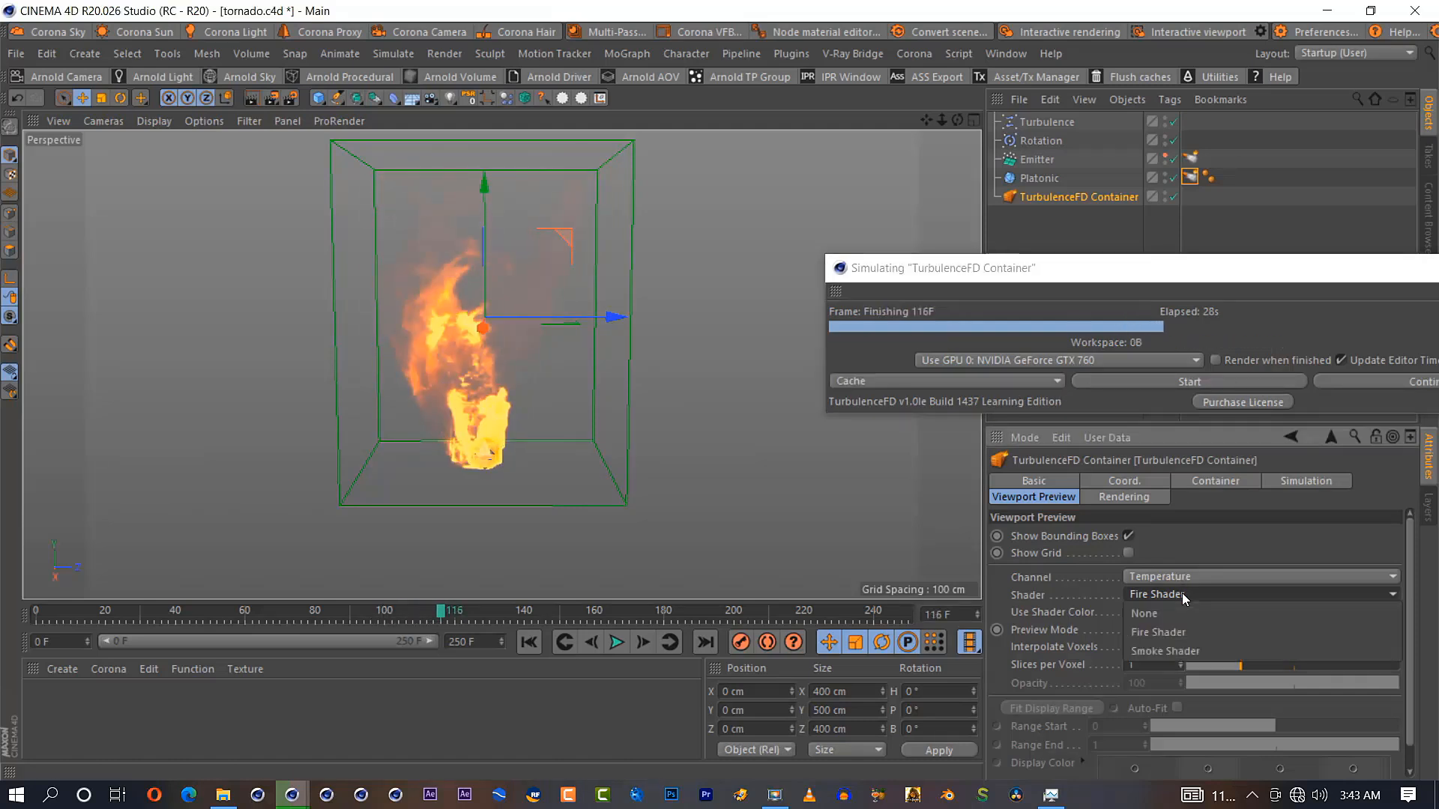
{"action": "left_click", "coordinate": [1169, 650]}
Darken the knots of the smoke color gradient to black in the container's Smoke Shader rendering settings
{"action": "left_click", "coordinate": [1123, 497]}
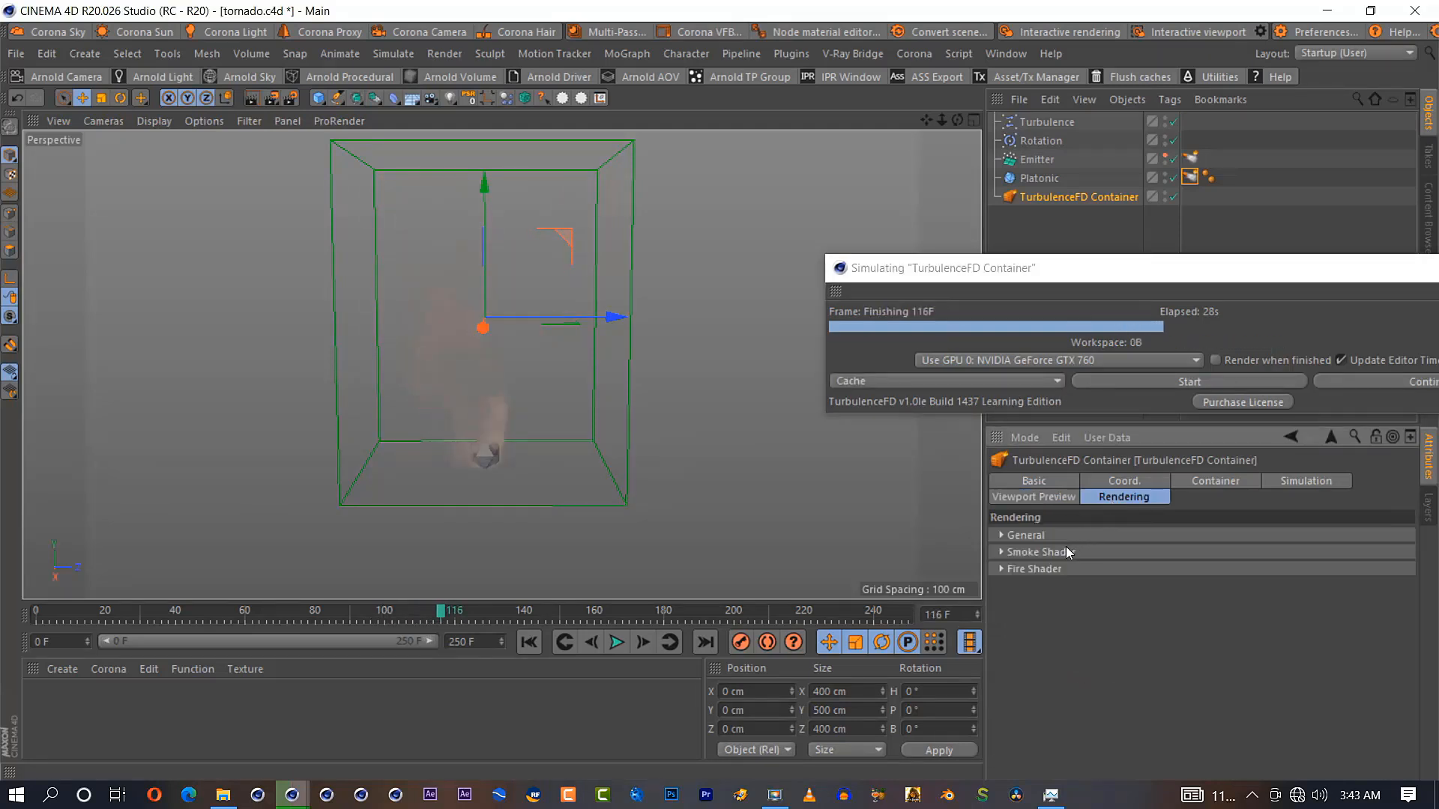
{"action": "left_click", "coordinate": [1065, 548]}
{"action": "double_click", "coordinate": [1140, 681]}
{"action": "left_click", "coordinate": [1084, 764]}
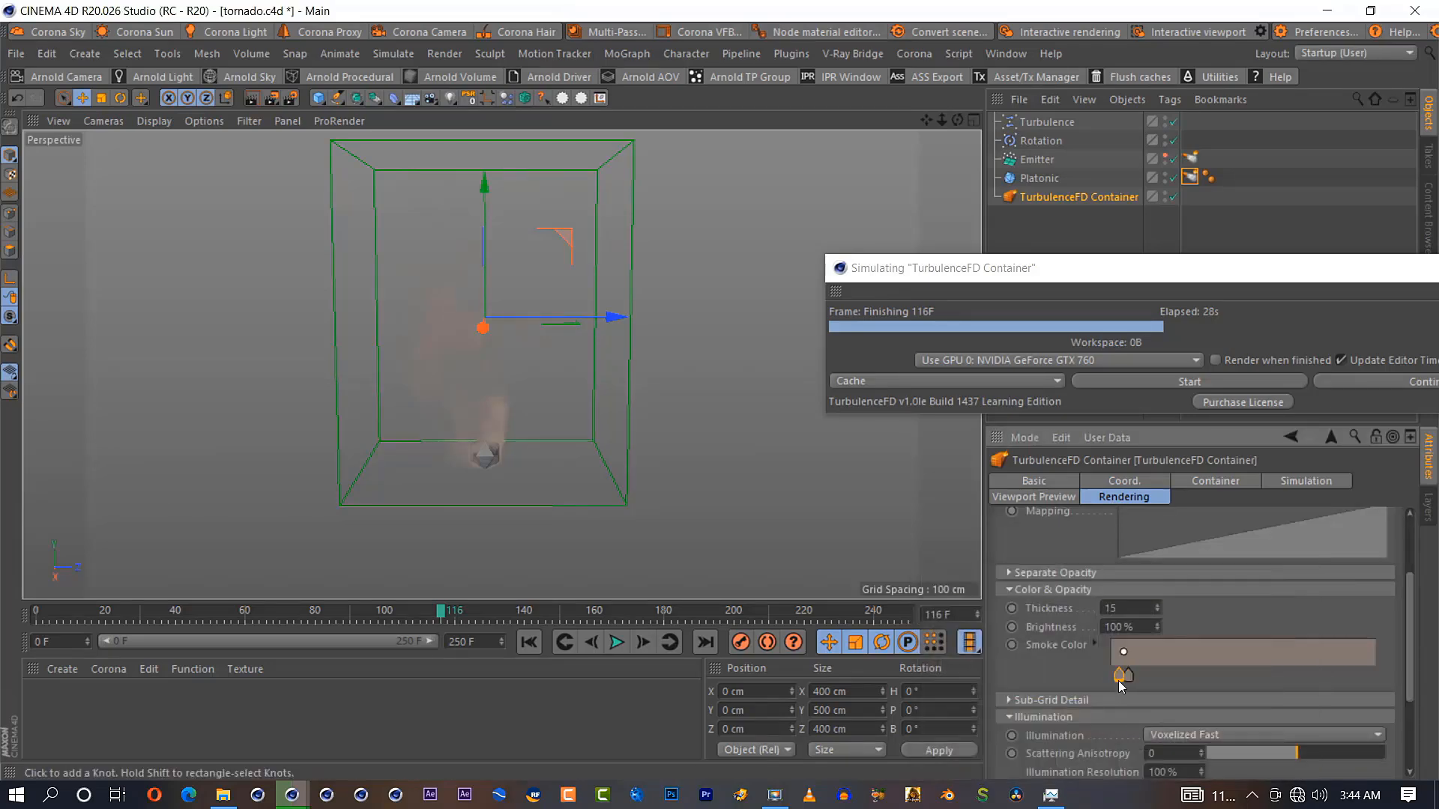
{"action": "double_click", "coordinate": [1118, 681]}
{"action": "left_click", "coordinate": [1084, 763]}
{"action": "double_click", "coordinate": [1120, 676]}
{"action": "left_click", "coordinate": [1084, 764]}
Set the Smoke Shader's thickness to 150
{"action": "left_click", "coordinate": [1130, 611]}
{"action": "type", "text": "0"}
{"action": "key", "text": "Return"}
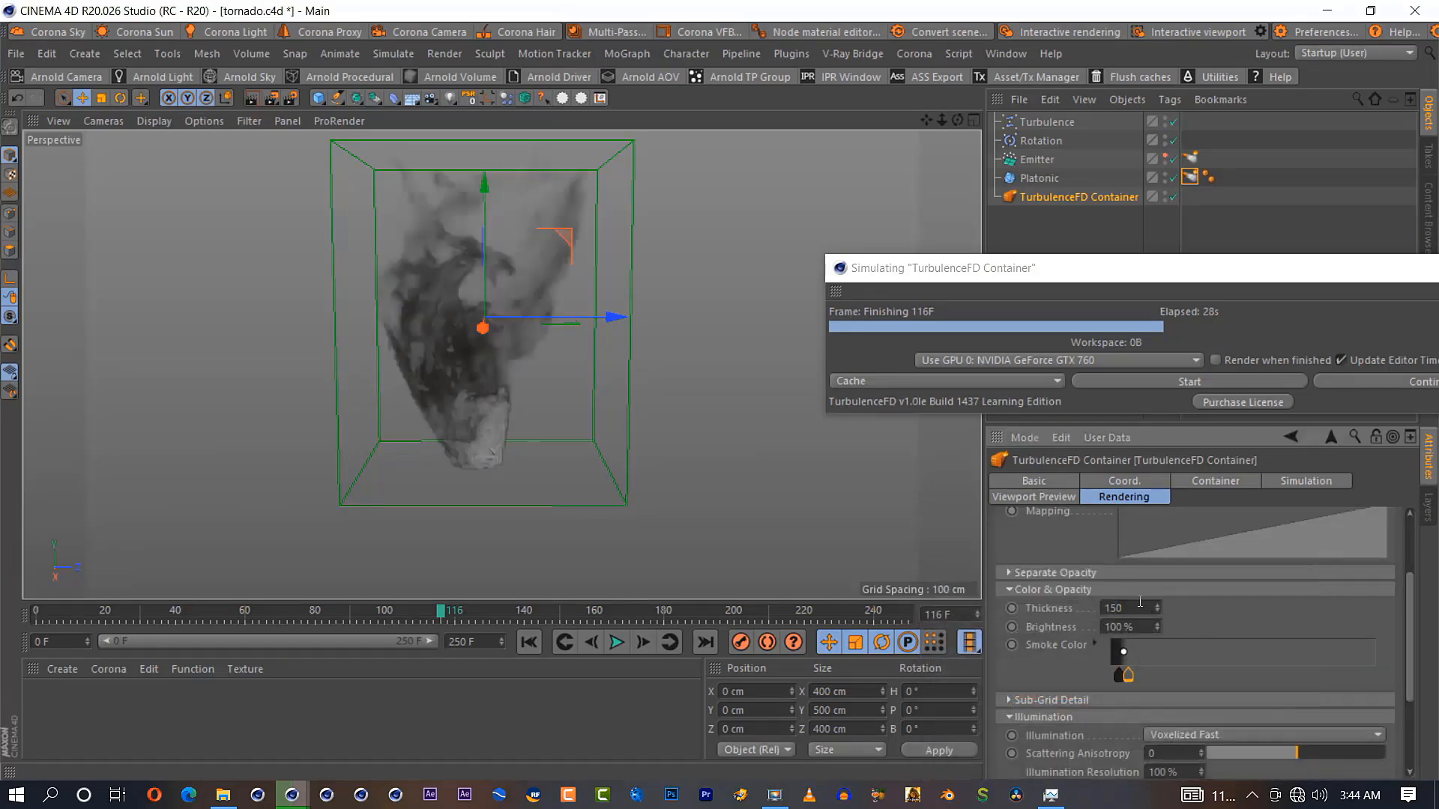
Move back to an earlier frame and play the cached simulation to check the dark smoke
{"action": "left_click_drag", "start_coordinate": [441, 613], "coordinate": [153, 620]}
{"action": "left_click", "coordinate": [617, 646]}
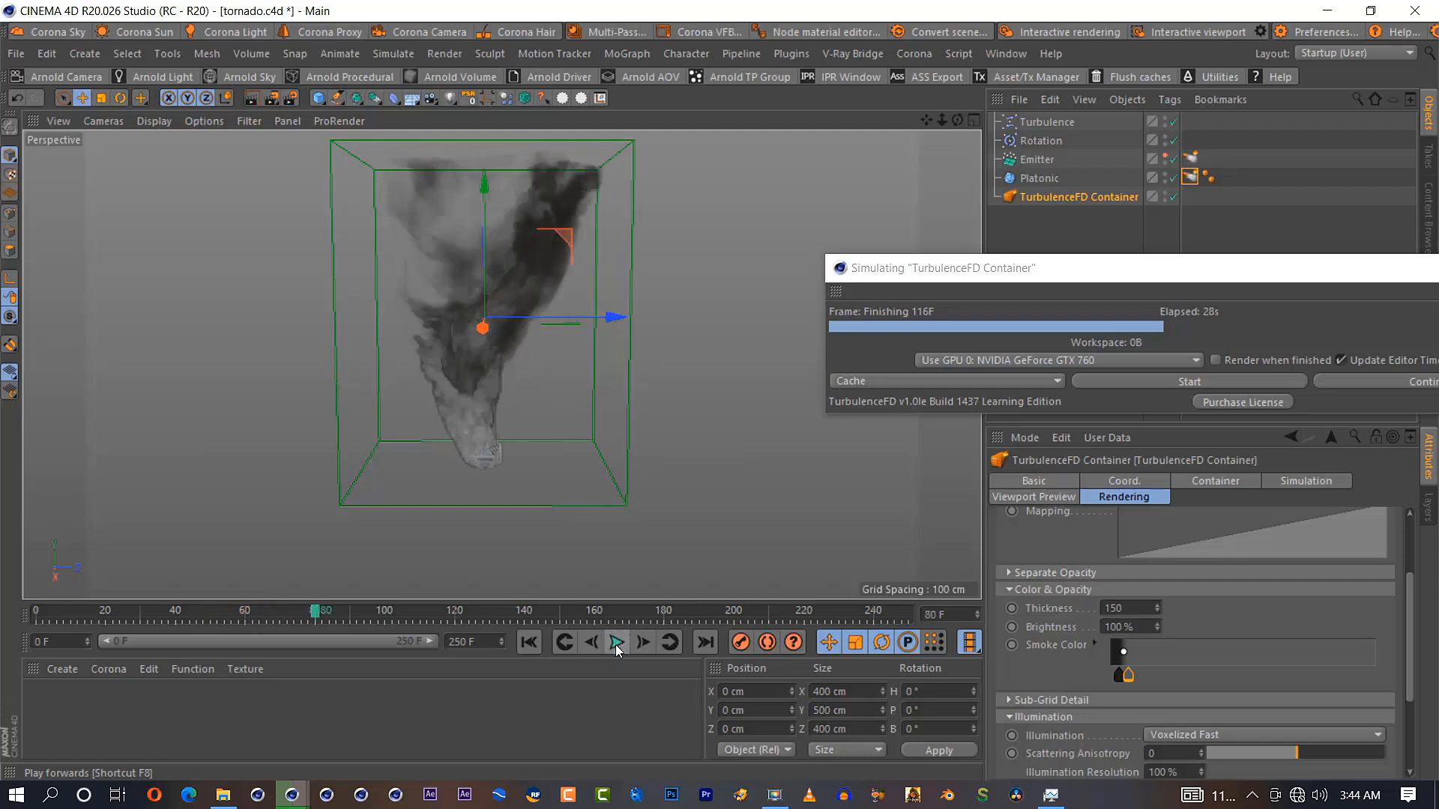
{"action": "left_click", "coordinate": [616, 643]}
Try a radius of 30 cm on the particle Emitter's TurbulenceFD tag with a short test simulation
{"action": "left_click", "coordinate": [1039, 178]}
{"action": "left_click", "coordinate": [1190, 158]}
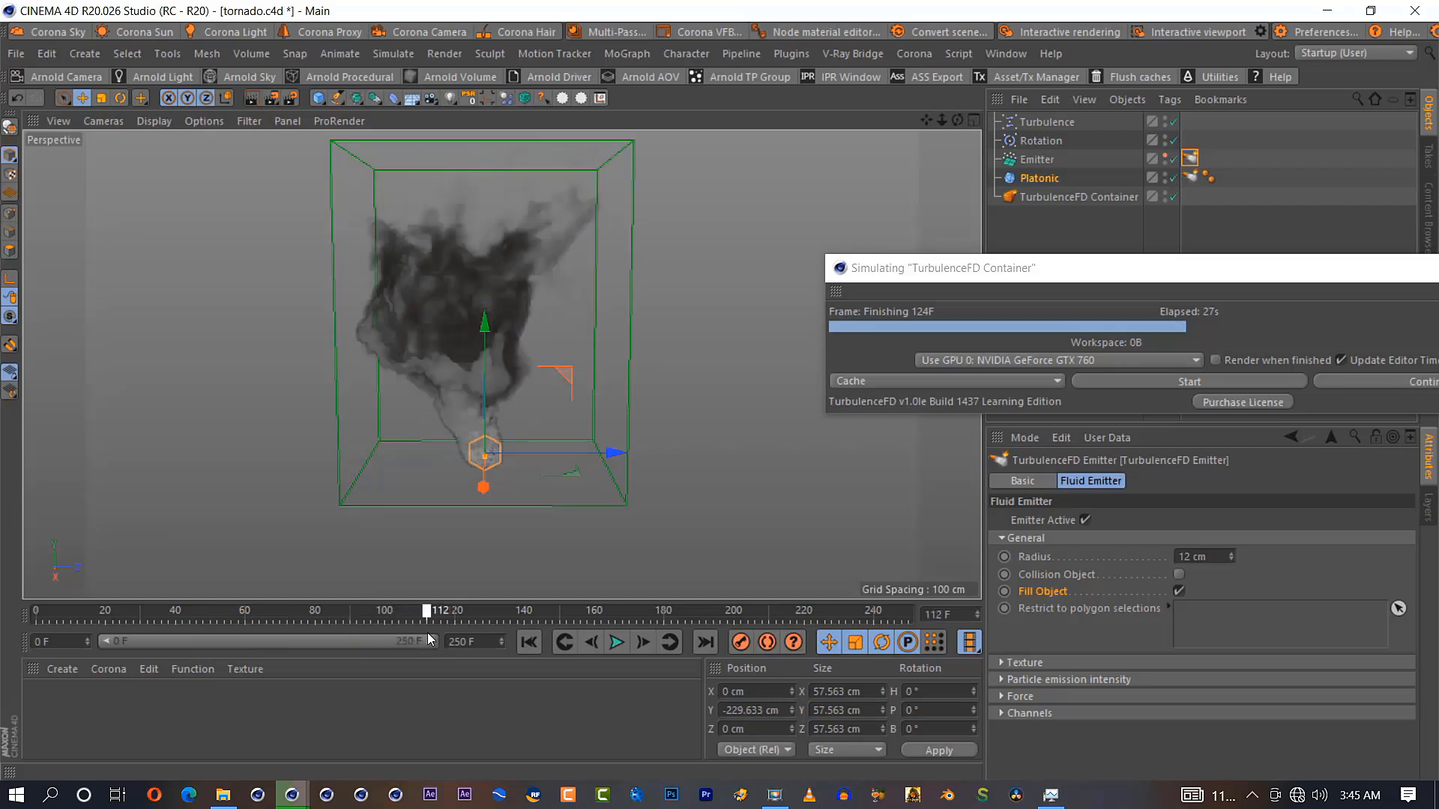
{"action": "left_click_drag", "start_coordinate": [568, 624], "coordinate": [309, 624]}
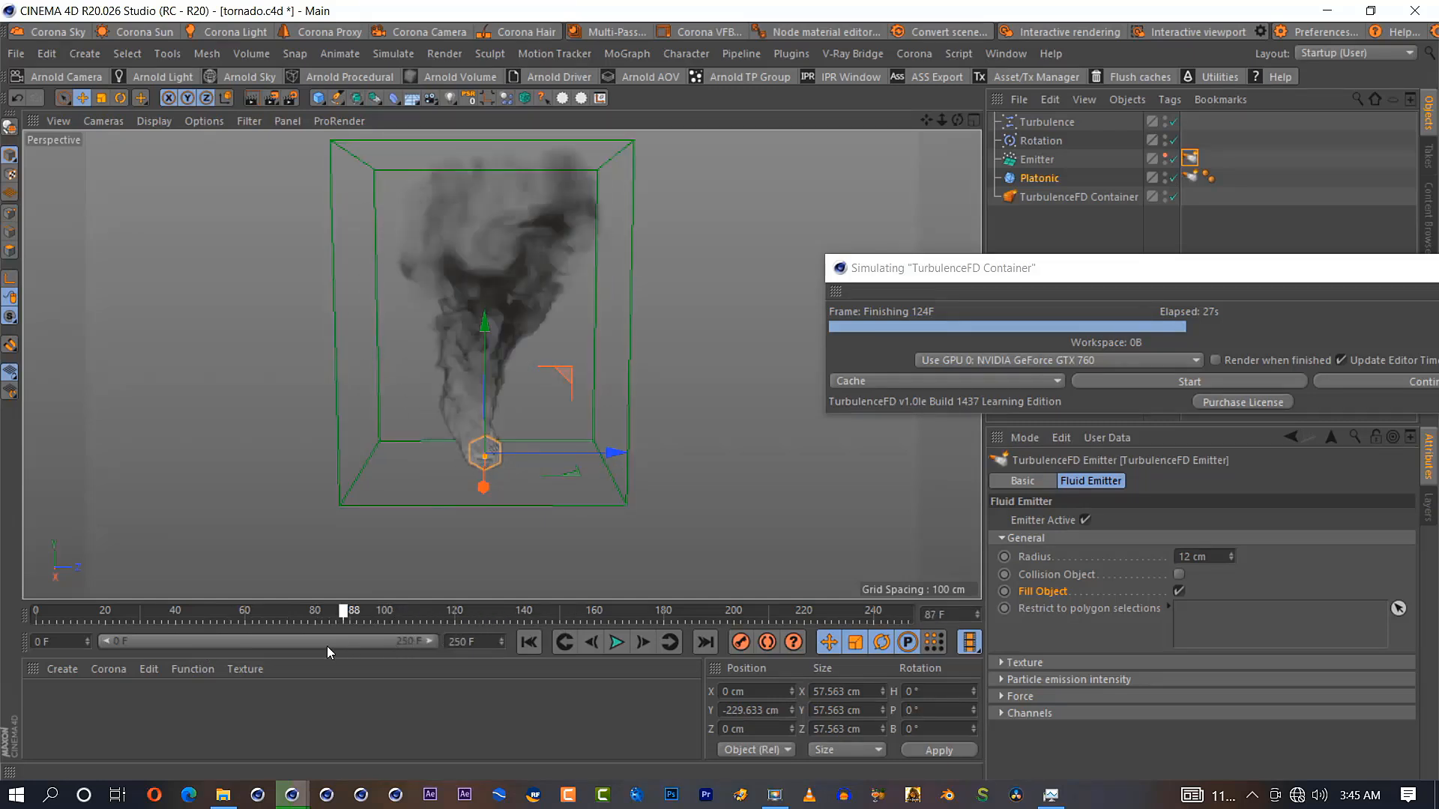
{"action": "left_click_drag", "start_coordinate": [1222, 556], "coordinate": [1122, 556]}
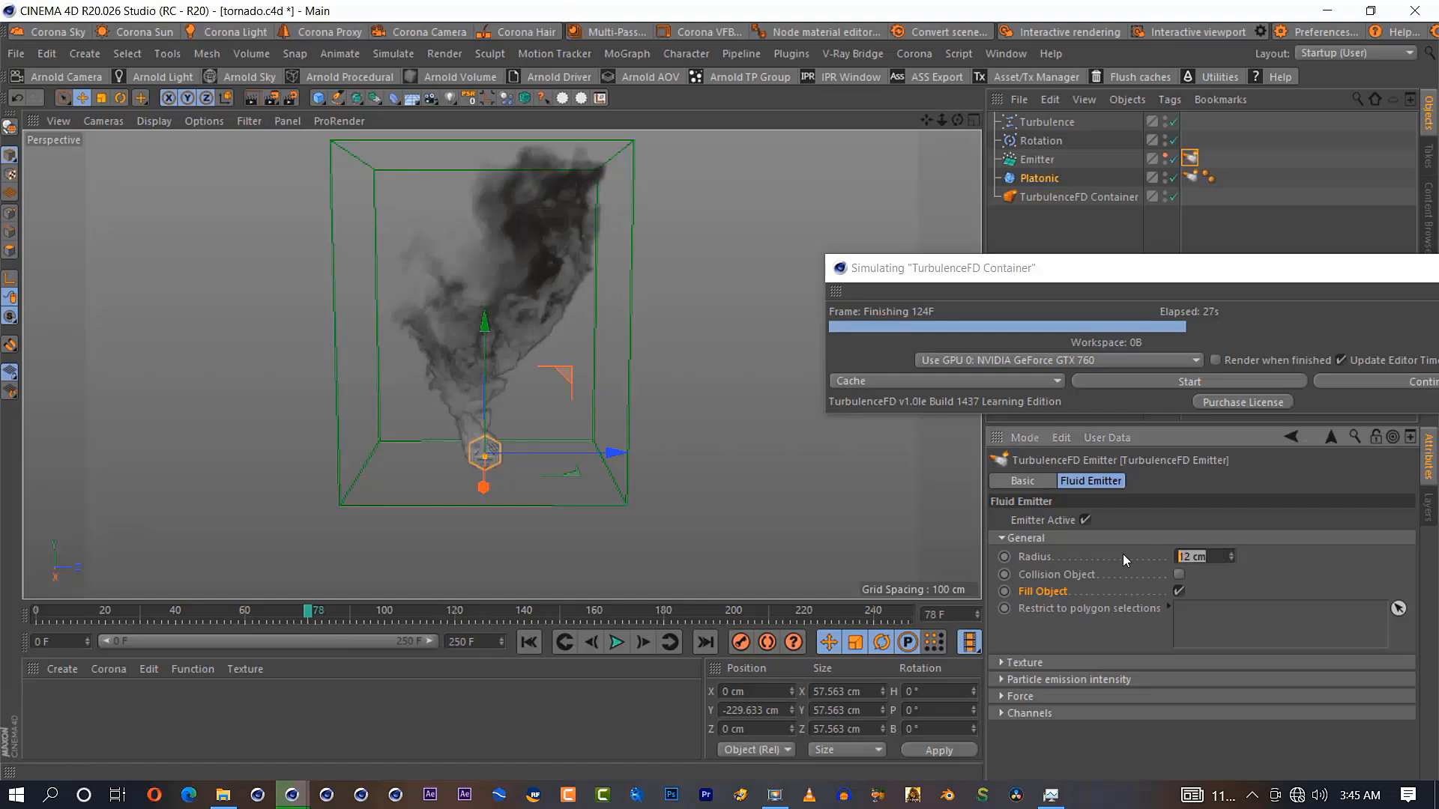
{"action": "type", "text": "30"}
{"action": "key", "text": "Return"}
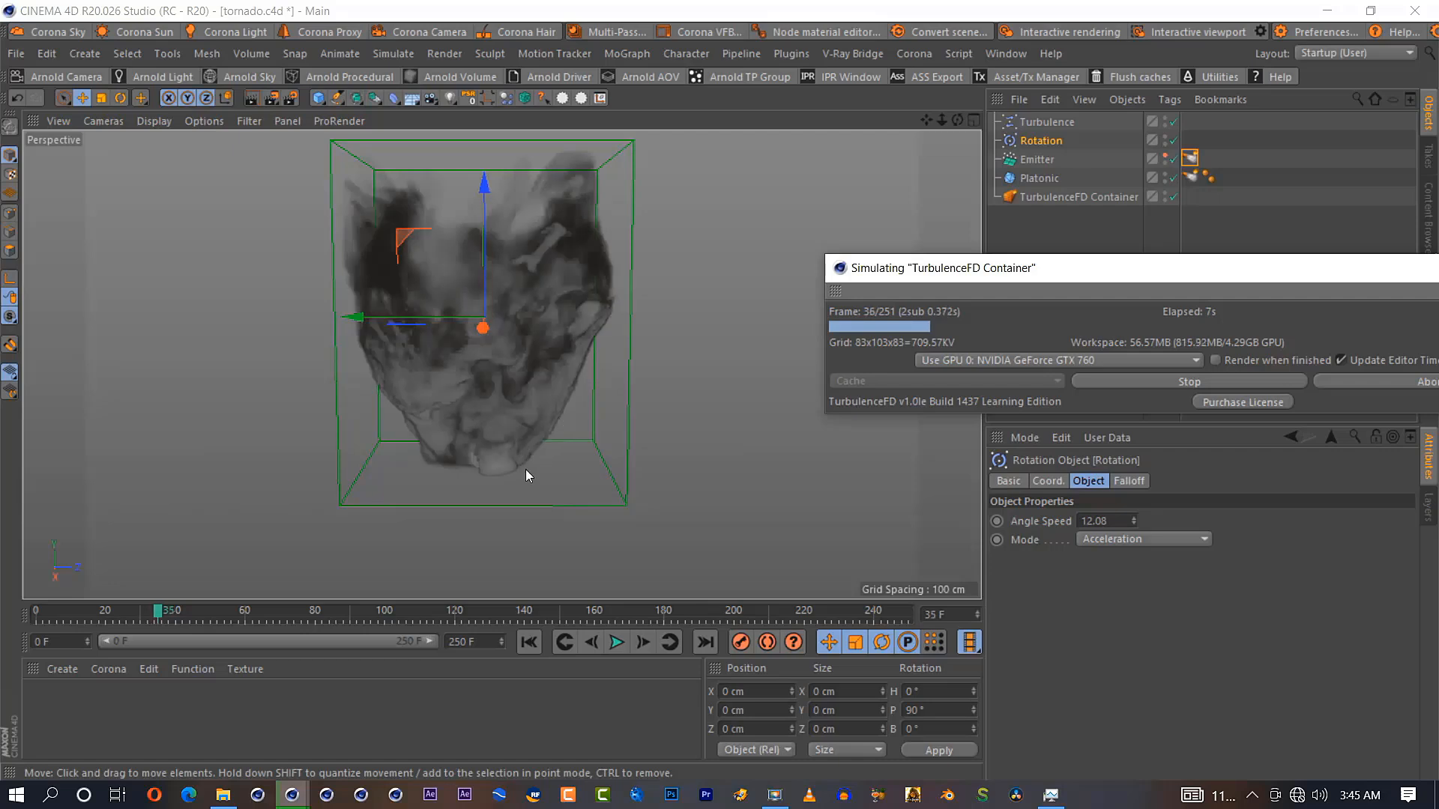
{"action": "left_click", "coordinate": [1104, 384]}
Set the radius of the particle Emitter's TurbulenceFD tag to 15 cm and rerun the simulation, overwriting the cache
{"action": "left_click", "coordinate": [1192, 159]}
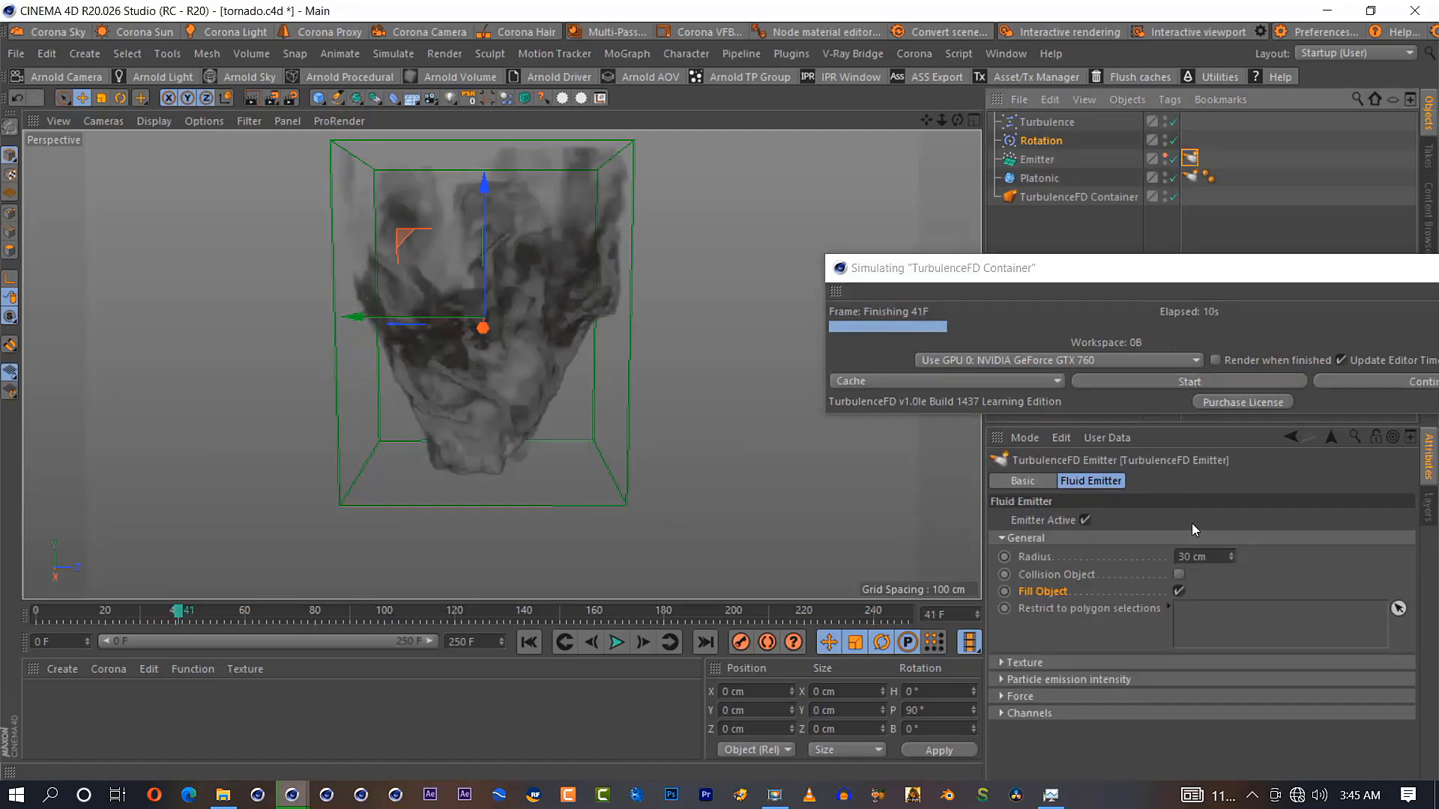
{"action": "left_click_drag", "start_coordinate": [1216, 553], "coordinate": [1133, 564]}
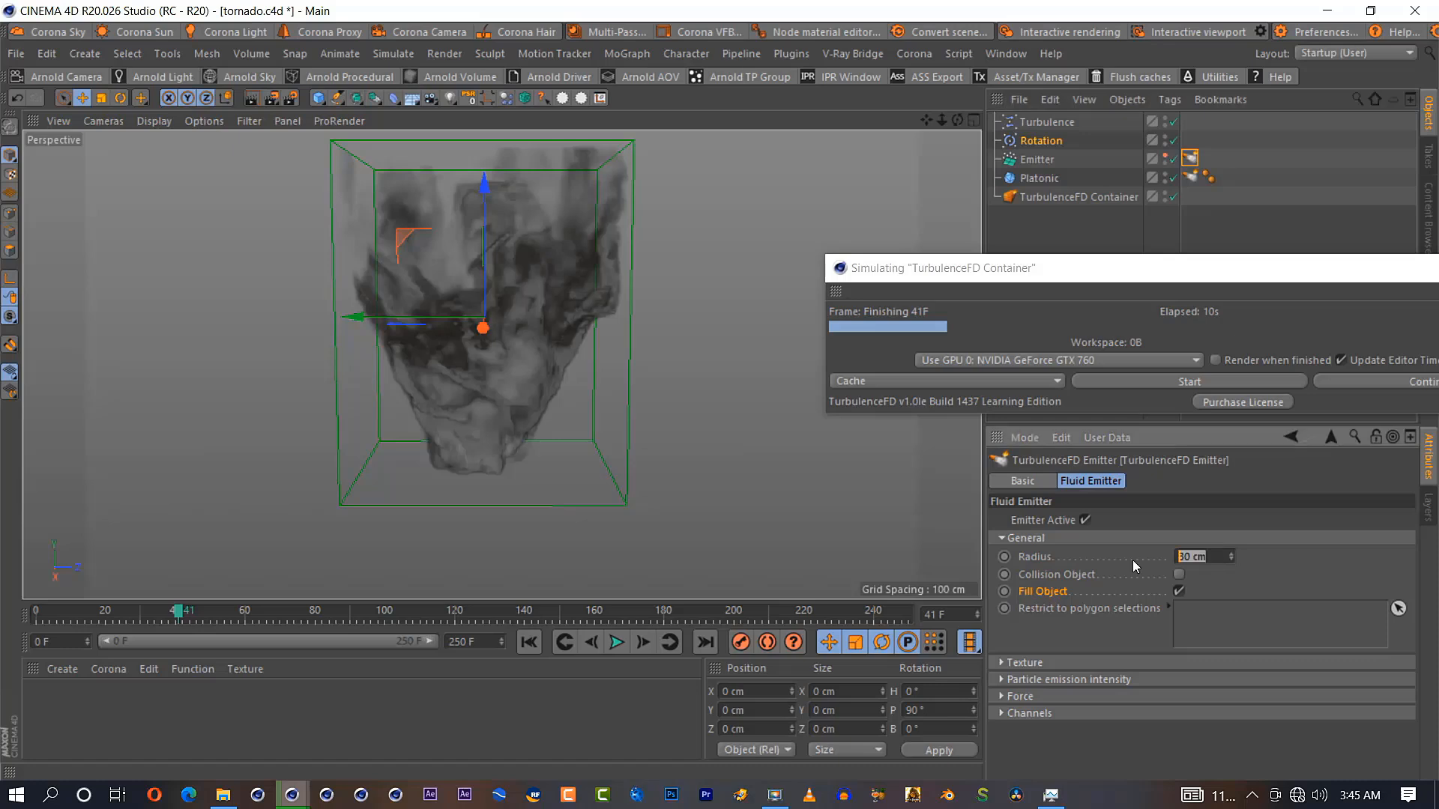
{"action": "type", "text": "15"}
{"action": "key", "text": "Return"}
{"action": "left_click", "coordinate": [1141, 376]}
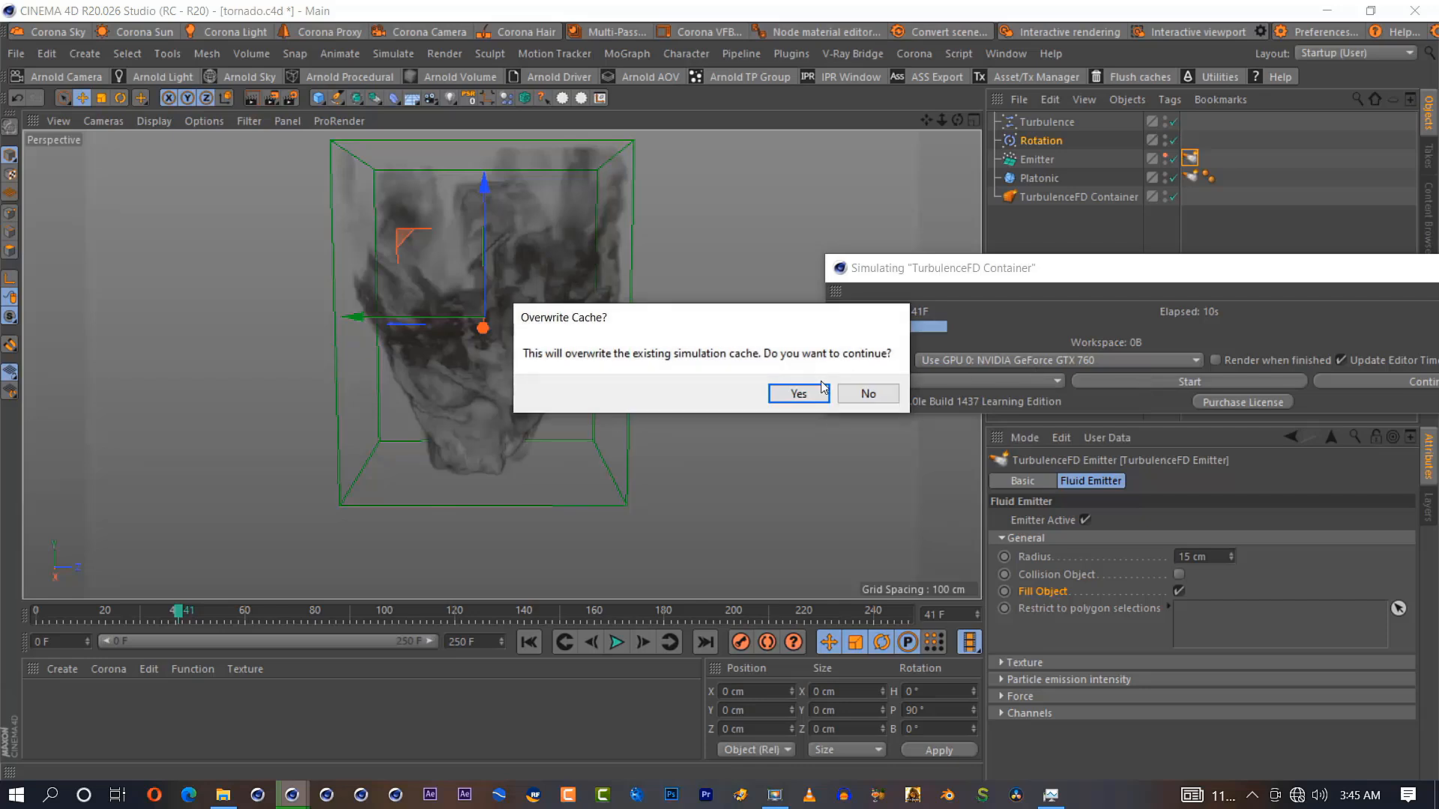
{"action": "key", "text": "Return"}
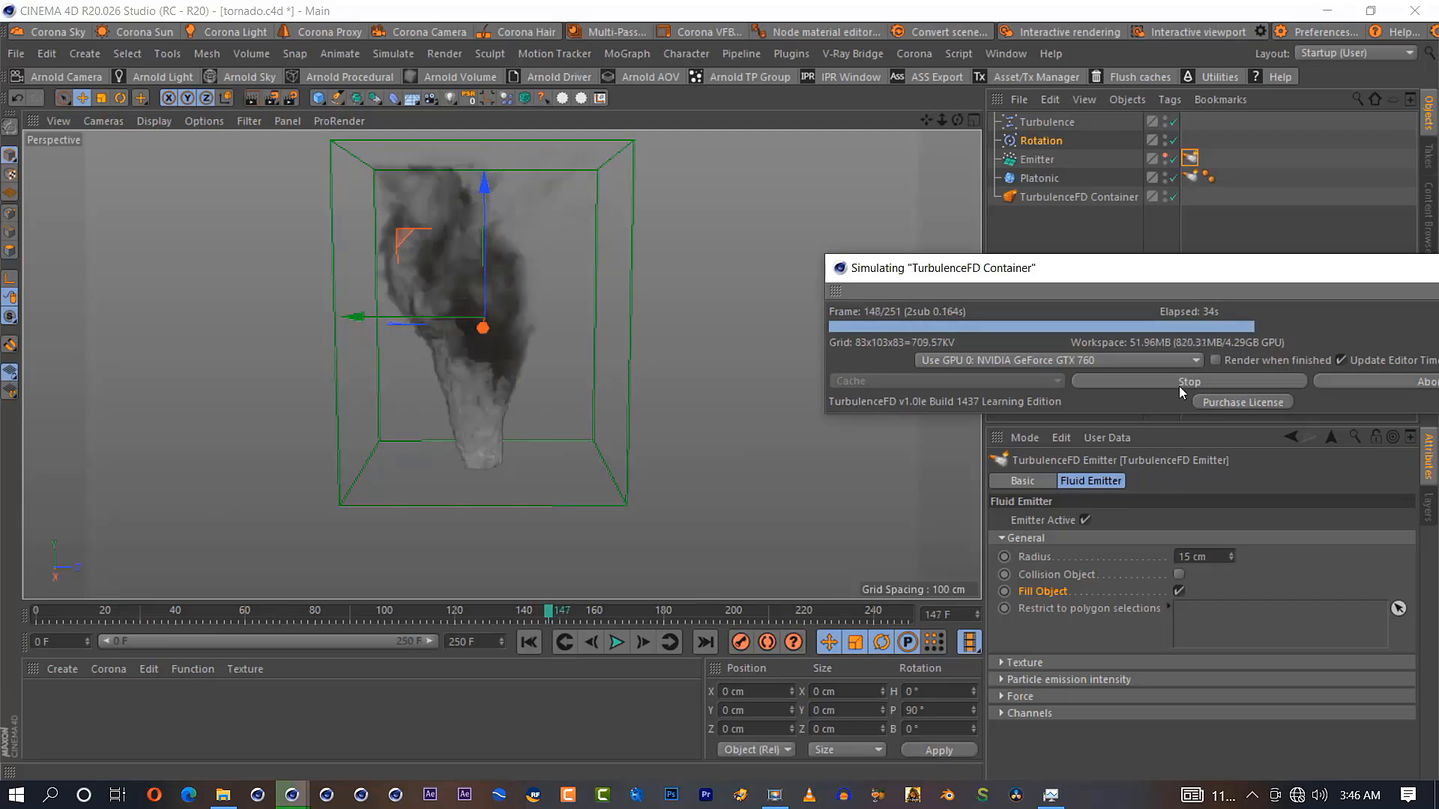
Stop the running simulation and examine the channel settings of the Platonic's TurbulenceFD emitter tag
{"action": "left_click", "coordinate": [1180, 384]}
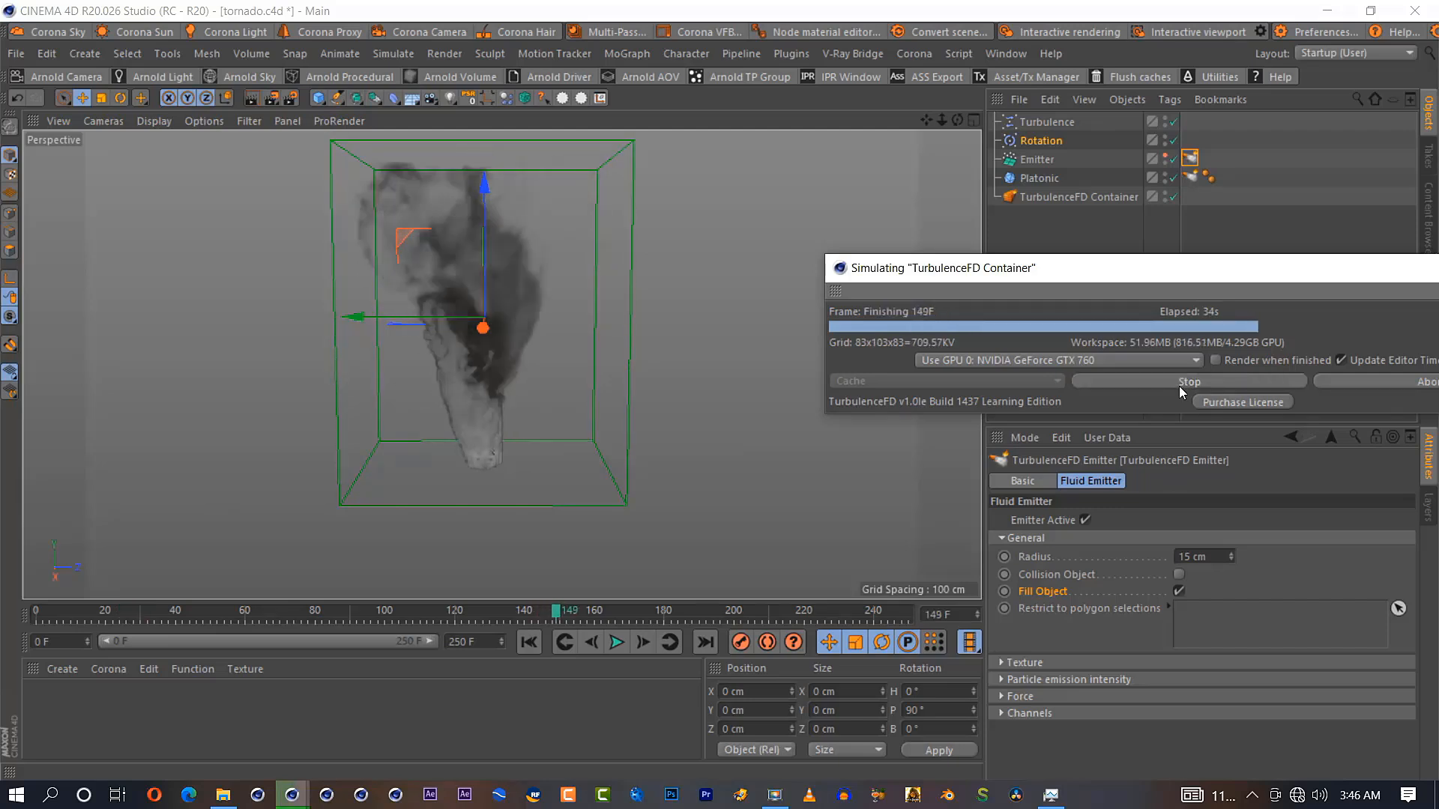
{"action": "left_click", "coordinate": [1190, 172]}
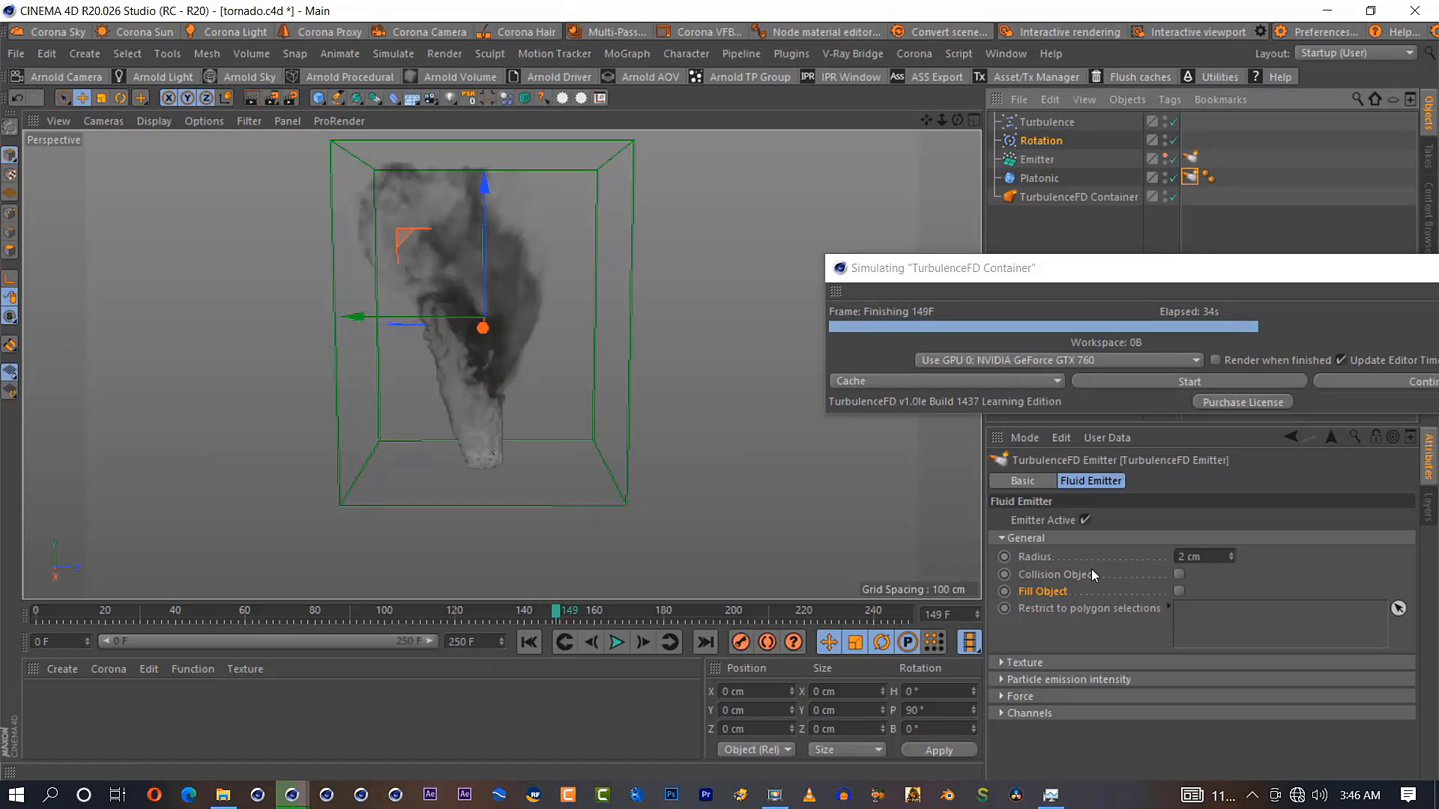
{"action": "left_click", "coordinate": [1041, 537]}
{"action": "left_click", "coordinate": [1034, 606]}
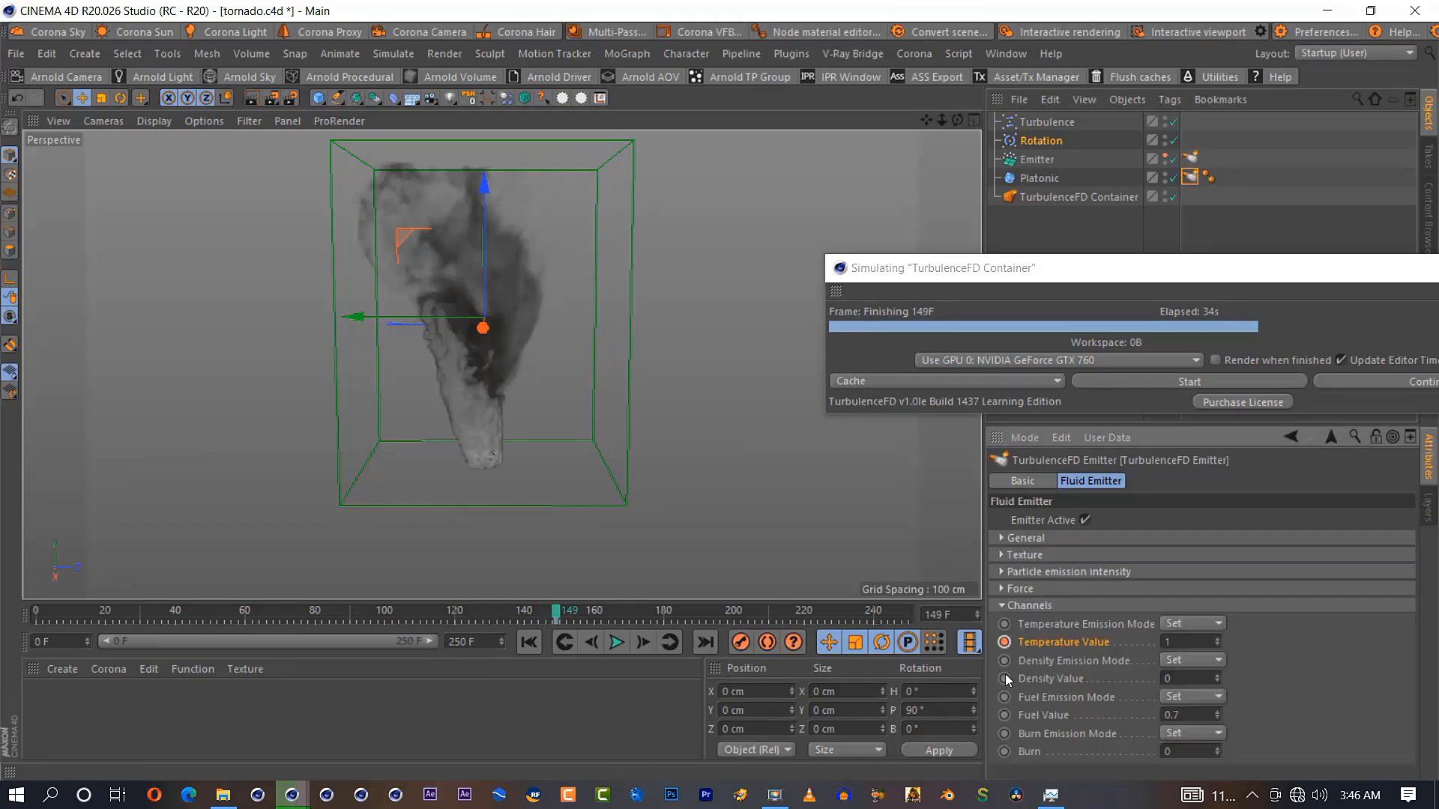
{"action": "left_click", "coordinate": [705, 642]}
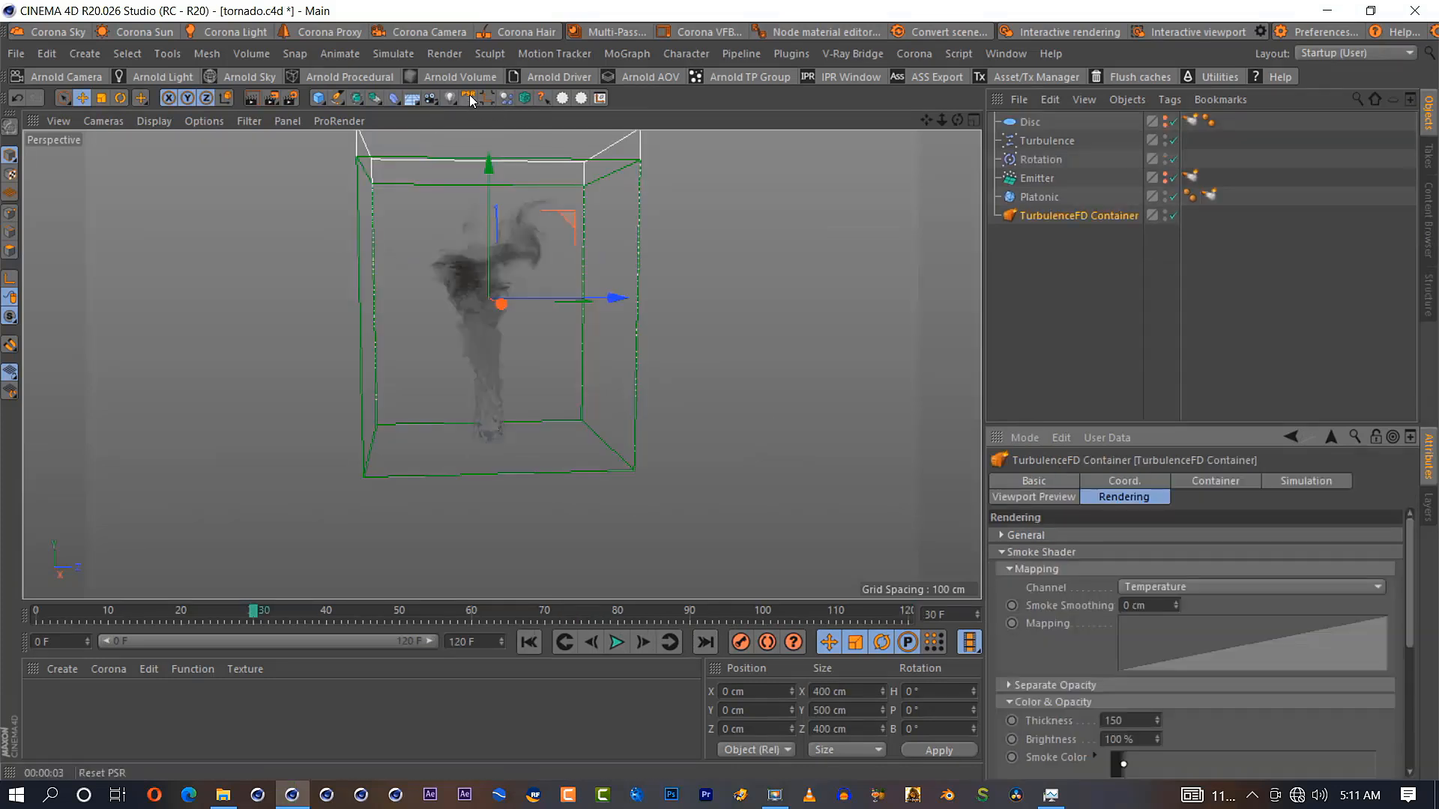
Add a Light and place it beside the container at about X 434 cm, Y 105 cm, Z -421 cm
{"action": "left_click_drag", "start_coordinate": [450, 97], "coordinate": [498, 120]}
{"action": "left_click", "coordinate": [498, 120]}
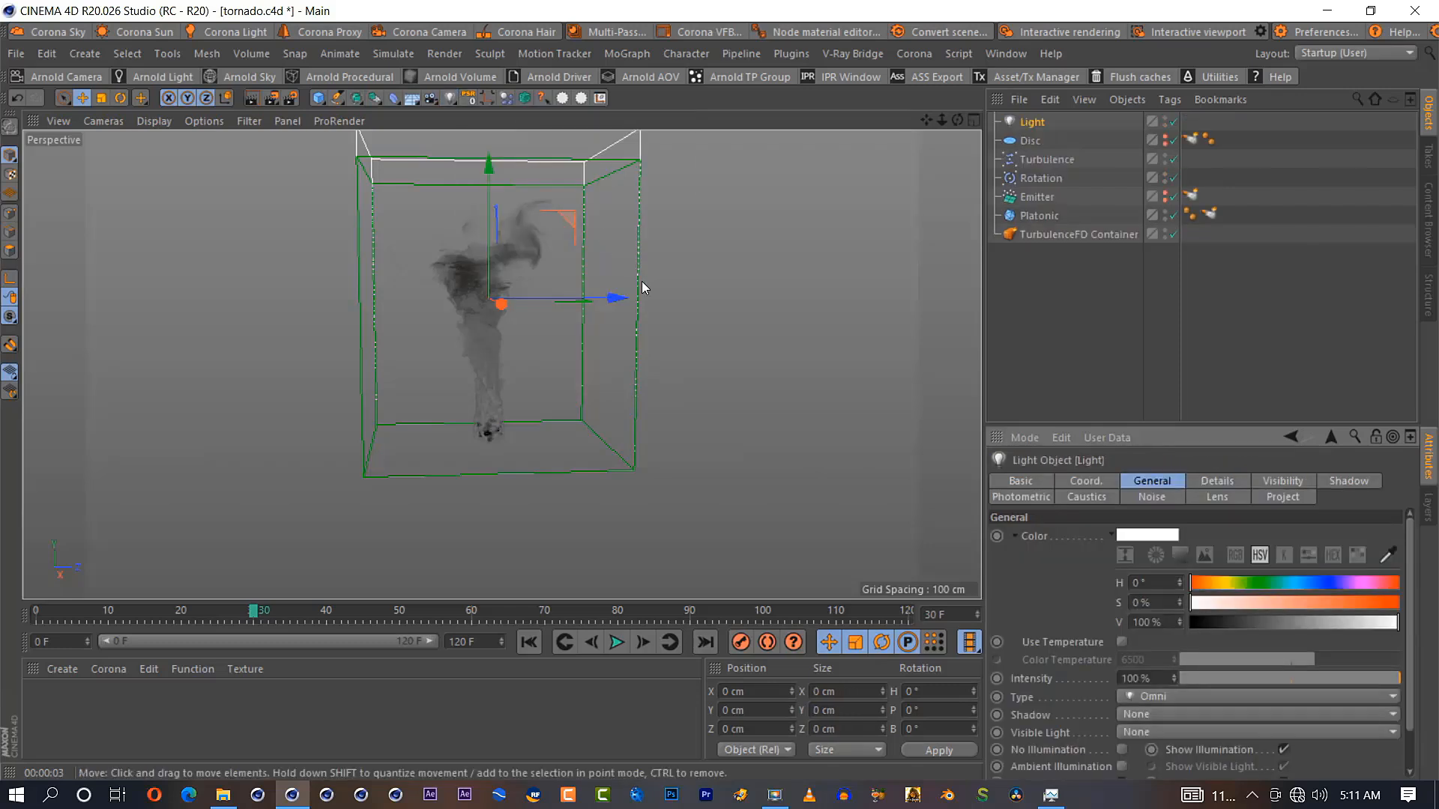
{"action": "left_click_drag", "start_coordinate": [616, 299], "coordinate": [117, 362]}
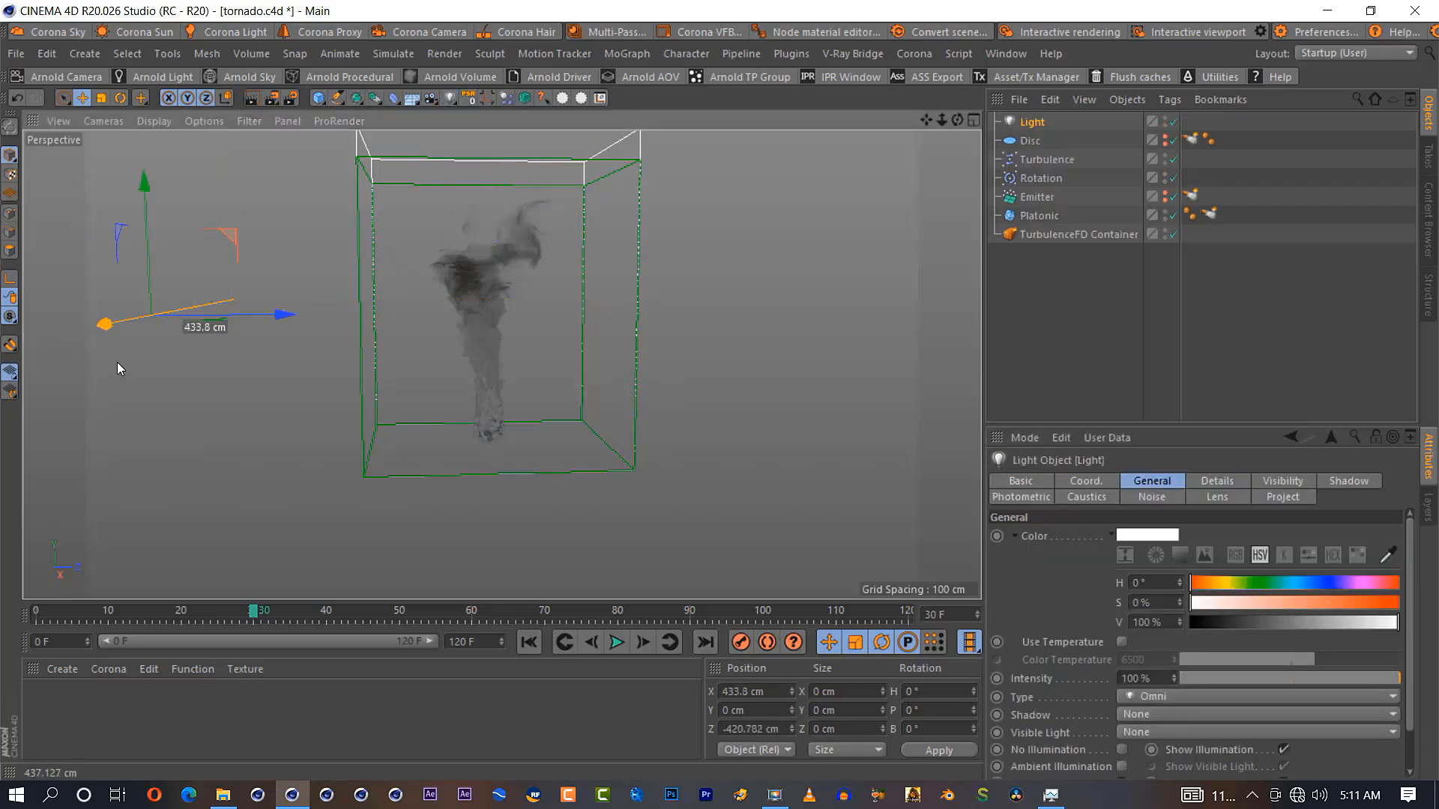
{"action": "left_click_drag", "start_coordinate": [144, 250], "coordinate": [164, 159]}
Give the Light Raytraced (Hard) shadows and duplicate it to the opposite side of the container
{"action": "left_click", "coordinate": [1150, 712]}
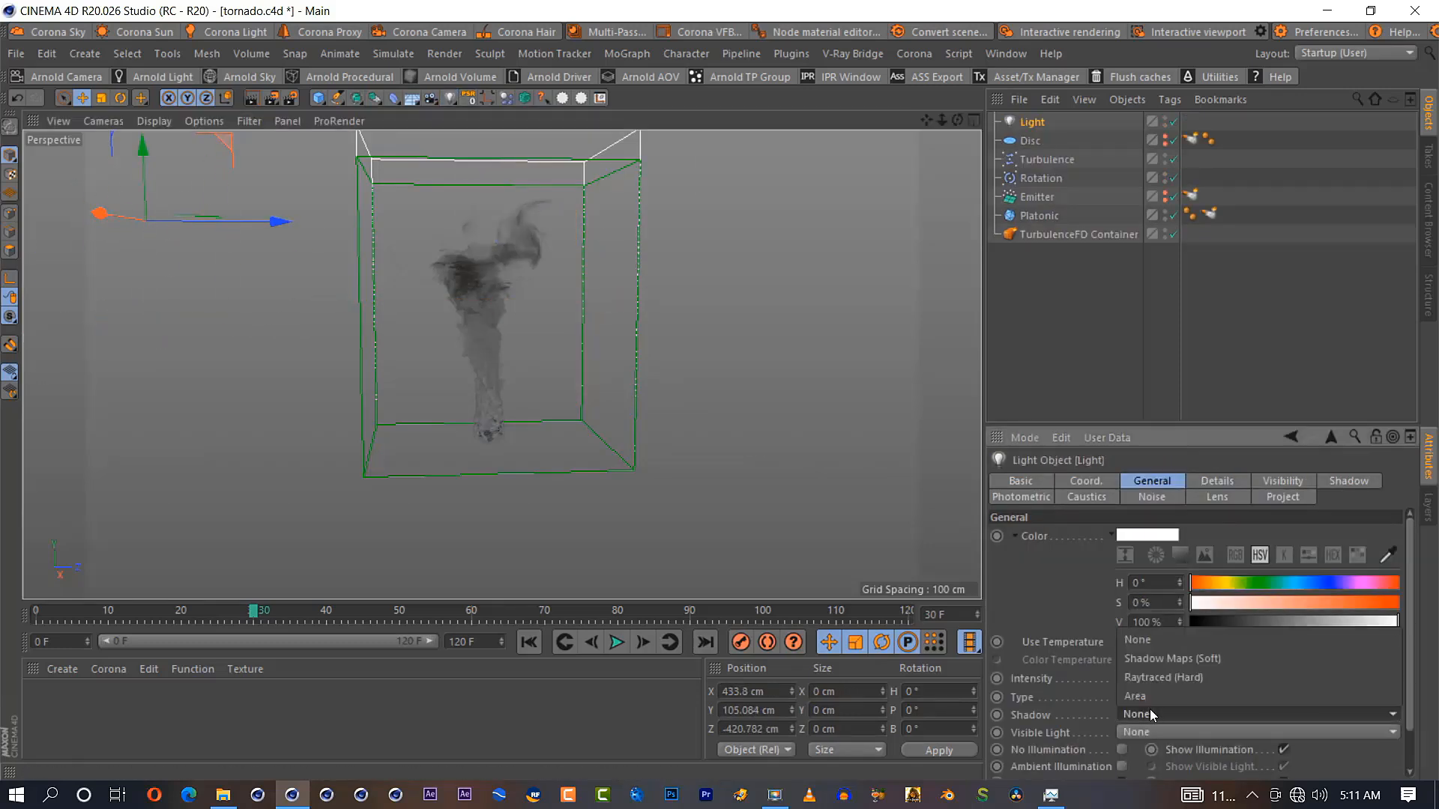
{"action": "left_click", "coordinate": [1170, 676]}
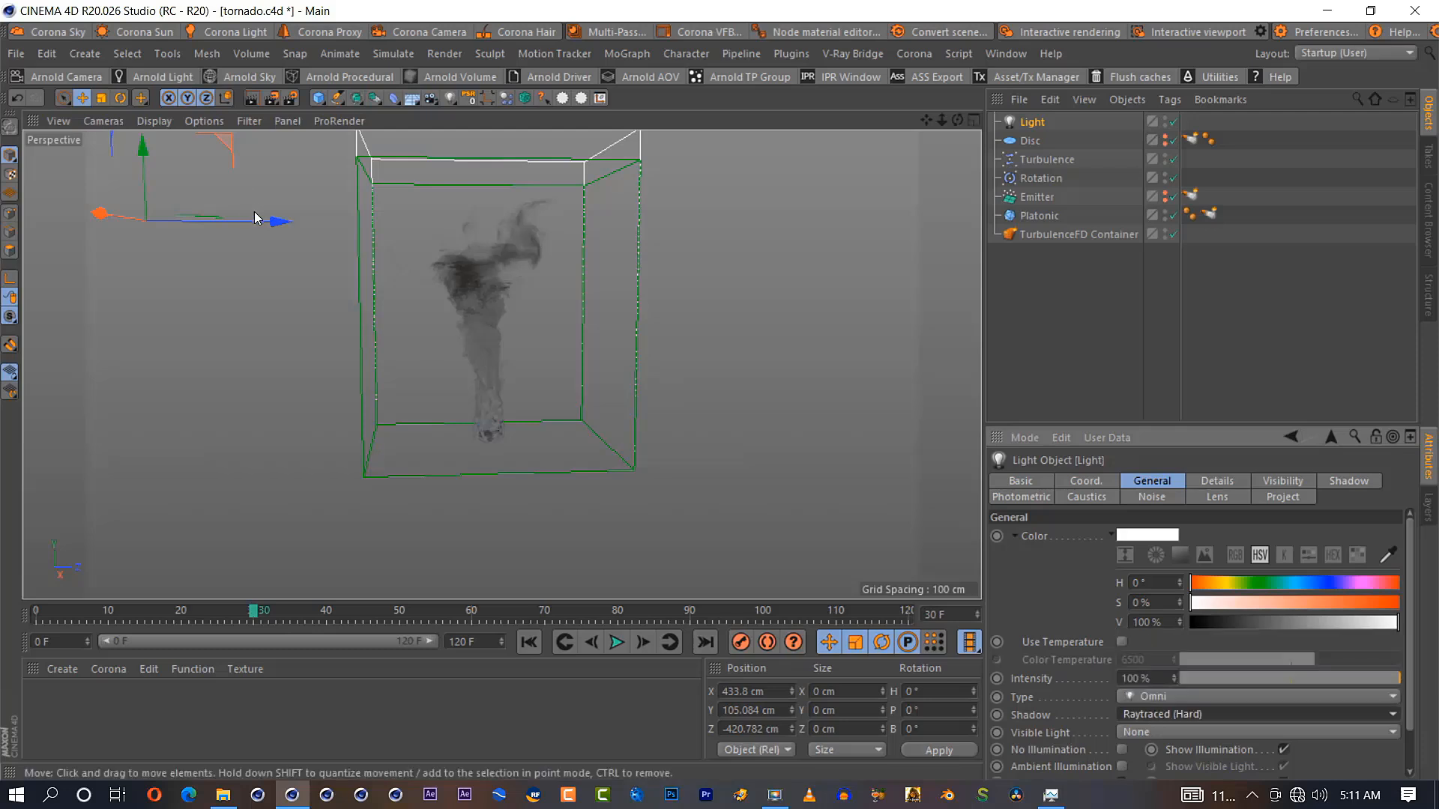
{"action": "left_click_drag", "start_coordinate": [255, 217], "coordinate": [779, 258], "text": "ctrl"}
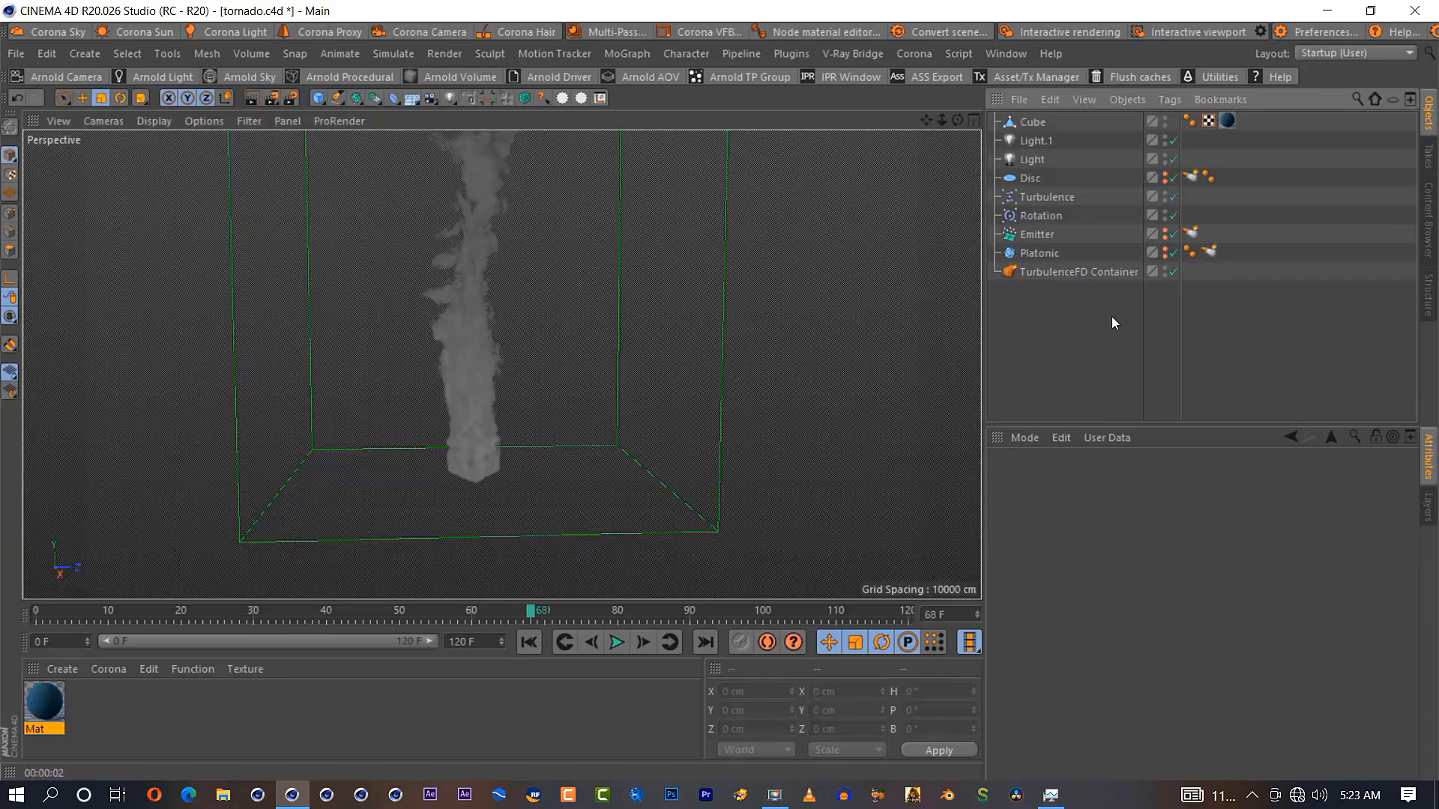
Add a Background object and transfer the Cube's Mat material to it
{"action": "left_click", "coordinate": [411, 98]}
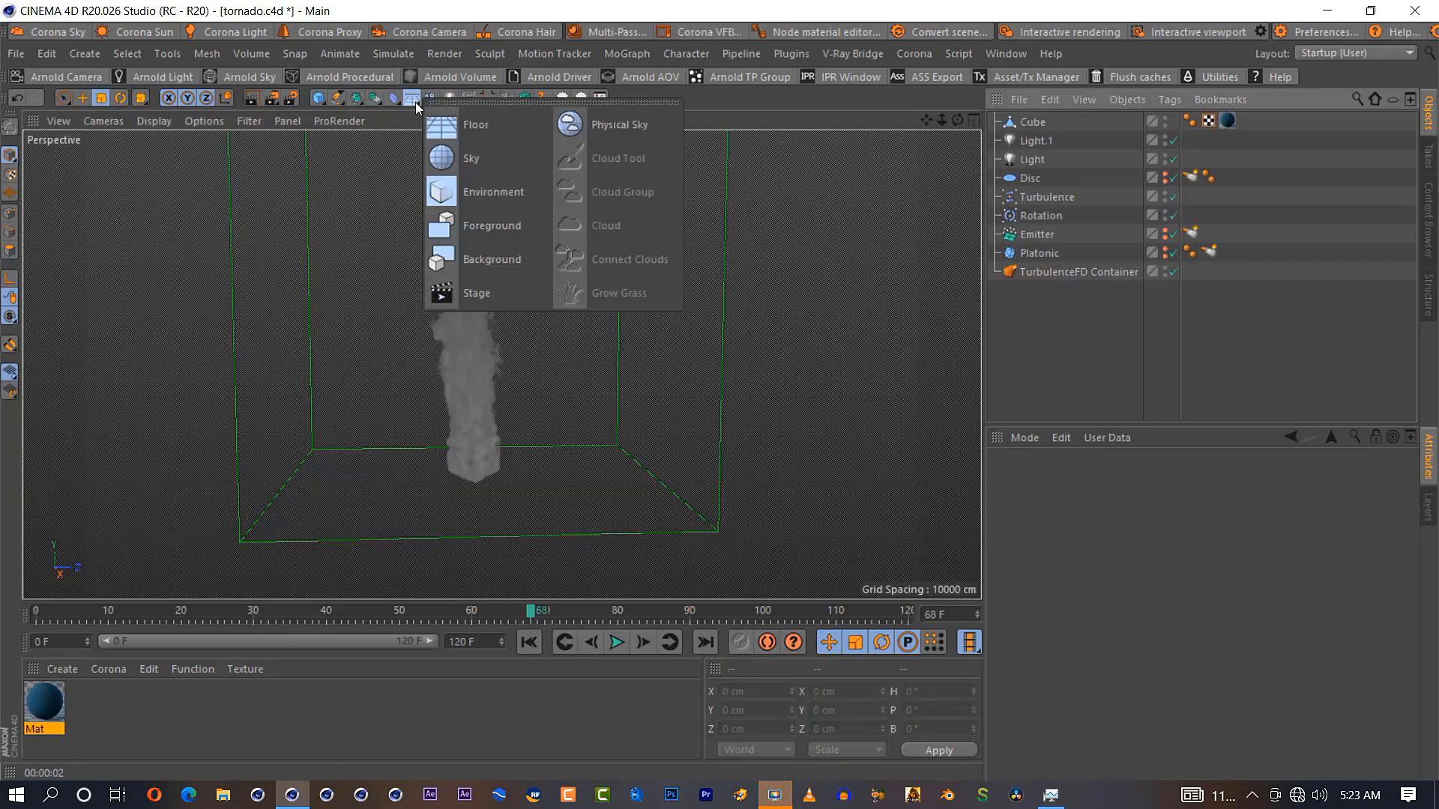
{"action": "left_click", "coordinate": [517, 262]}
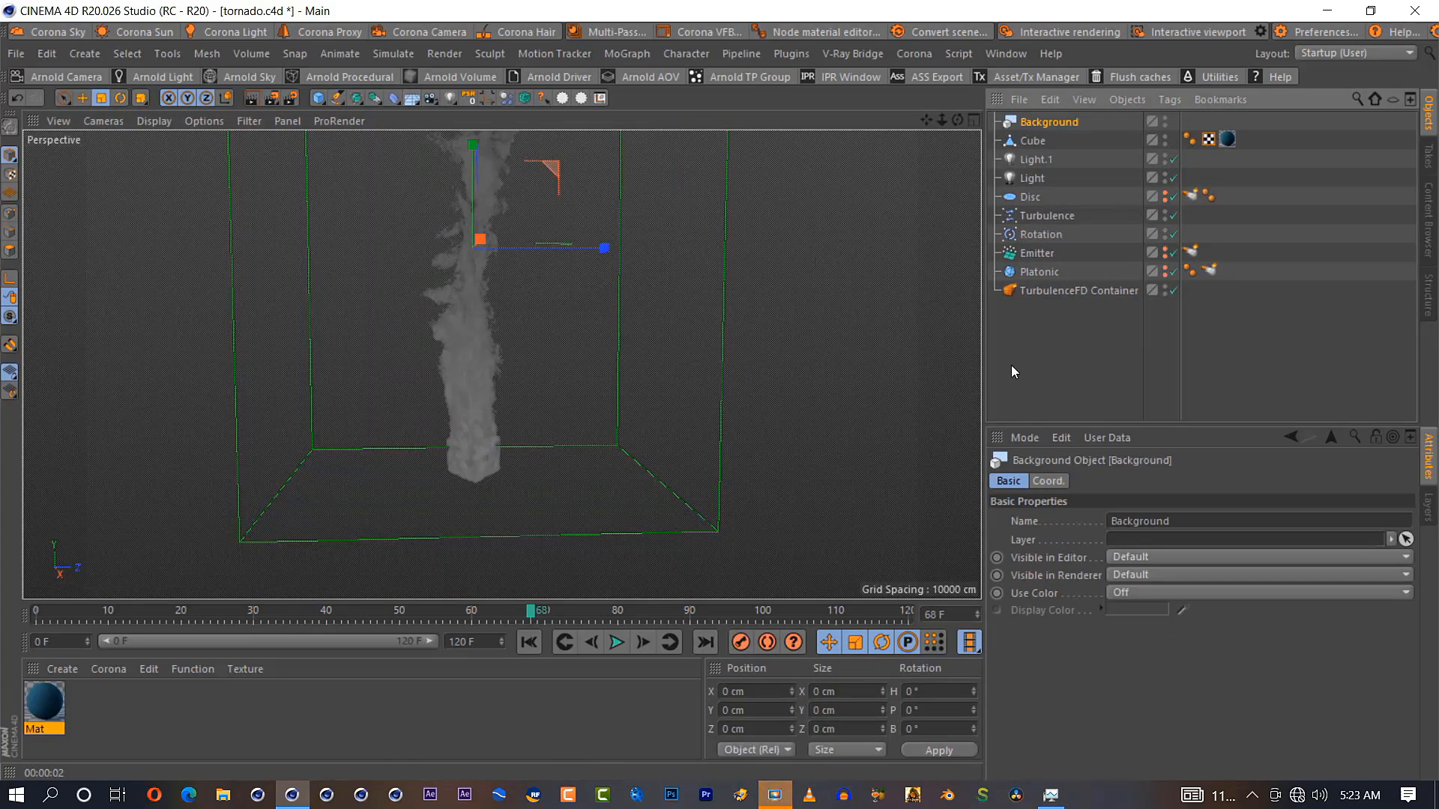
{"action": "left_click", "coordinate": [1270, 123]}
{"action": "left_click_drag", "start_coordinate": [1227, 139], "coordinate": [1229, 121]}
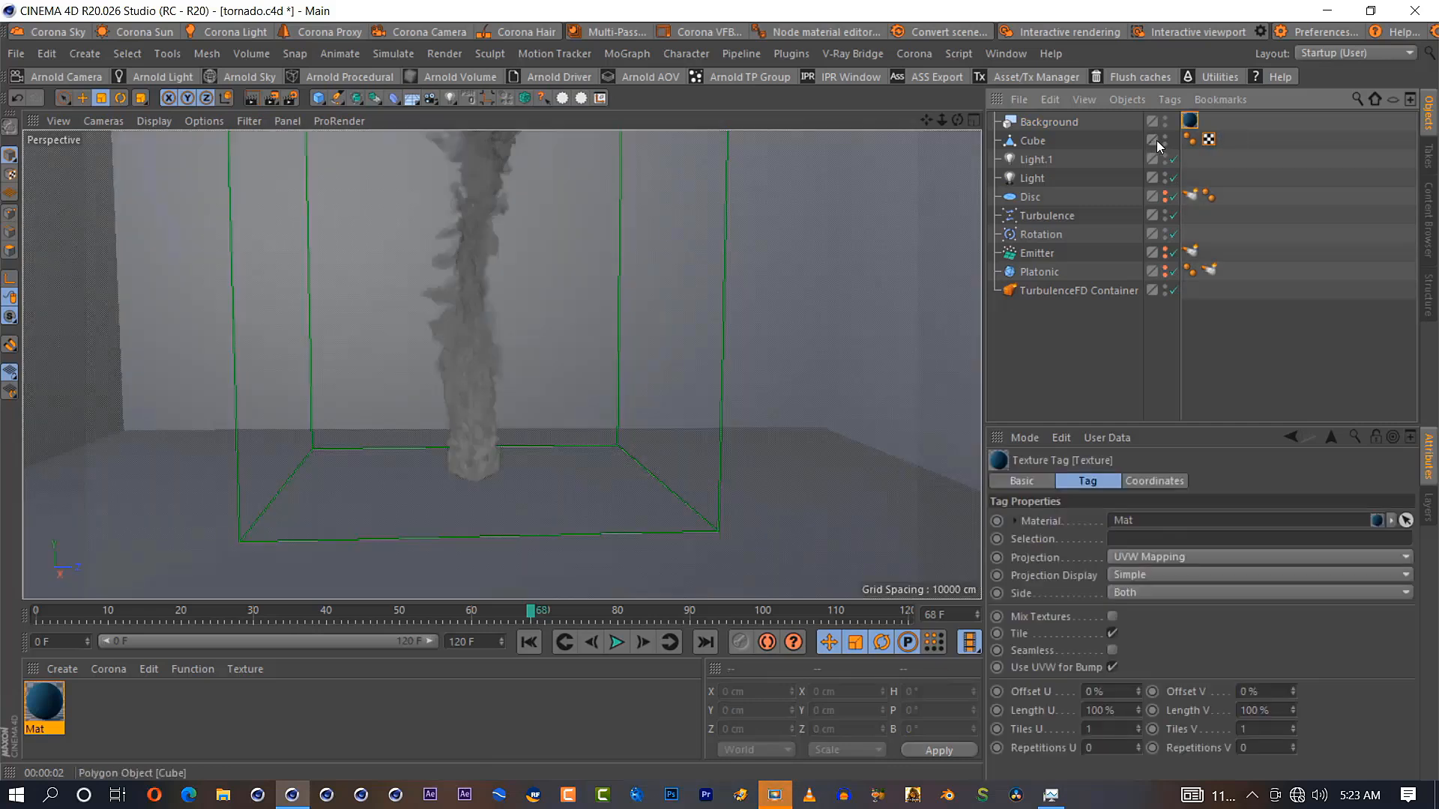
Hide the Cube and render the smoke against the background in the viewport
{"action": "left_click", "coordinate": [1165, 141]}
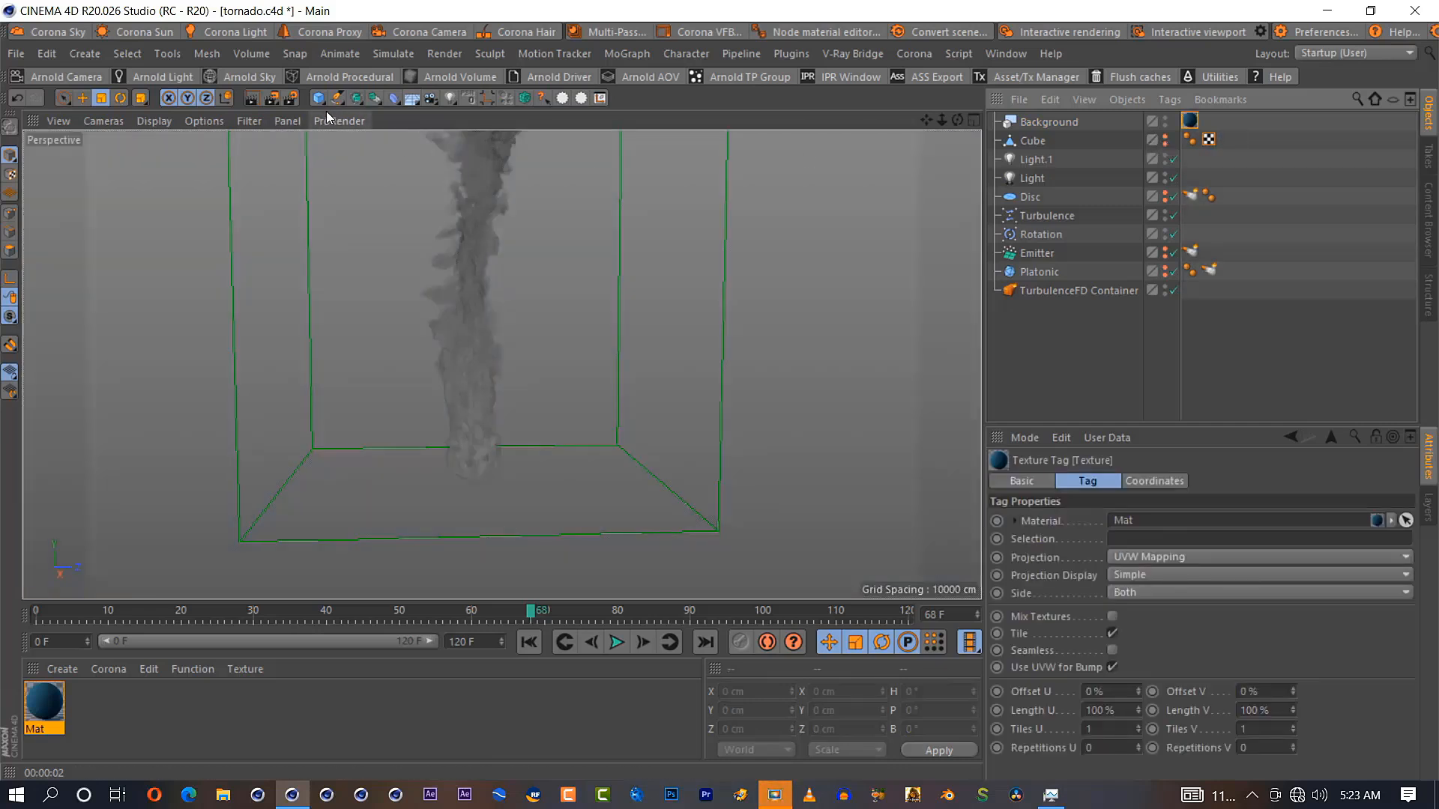
{"action": "left_click", "coordinate": [252, 99]}
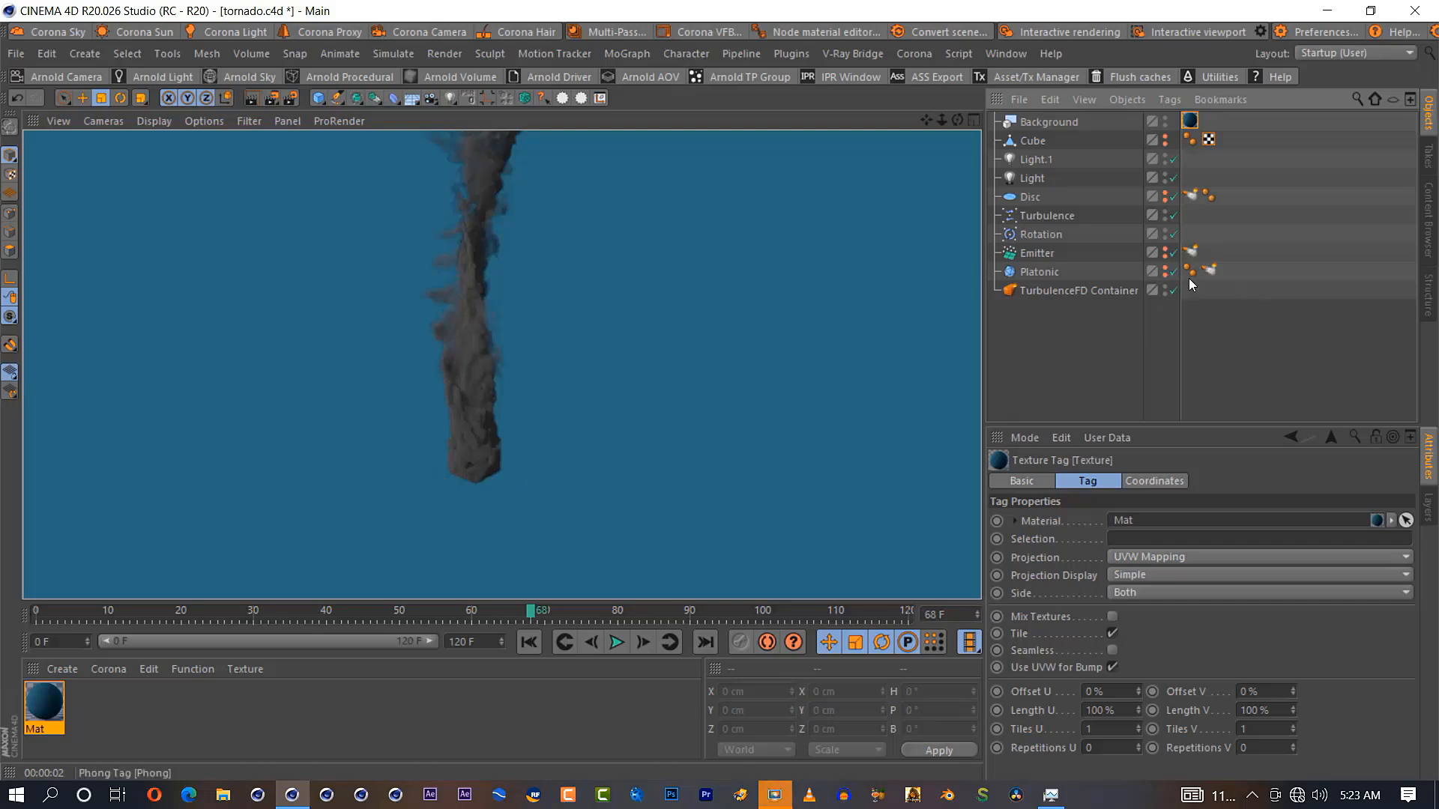
Examine the solver settings in the TurbulenceFD Container's simulation properties
{"action": "left_click", "coordinate": [1133, 290]}
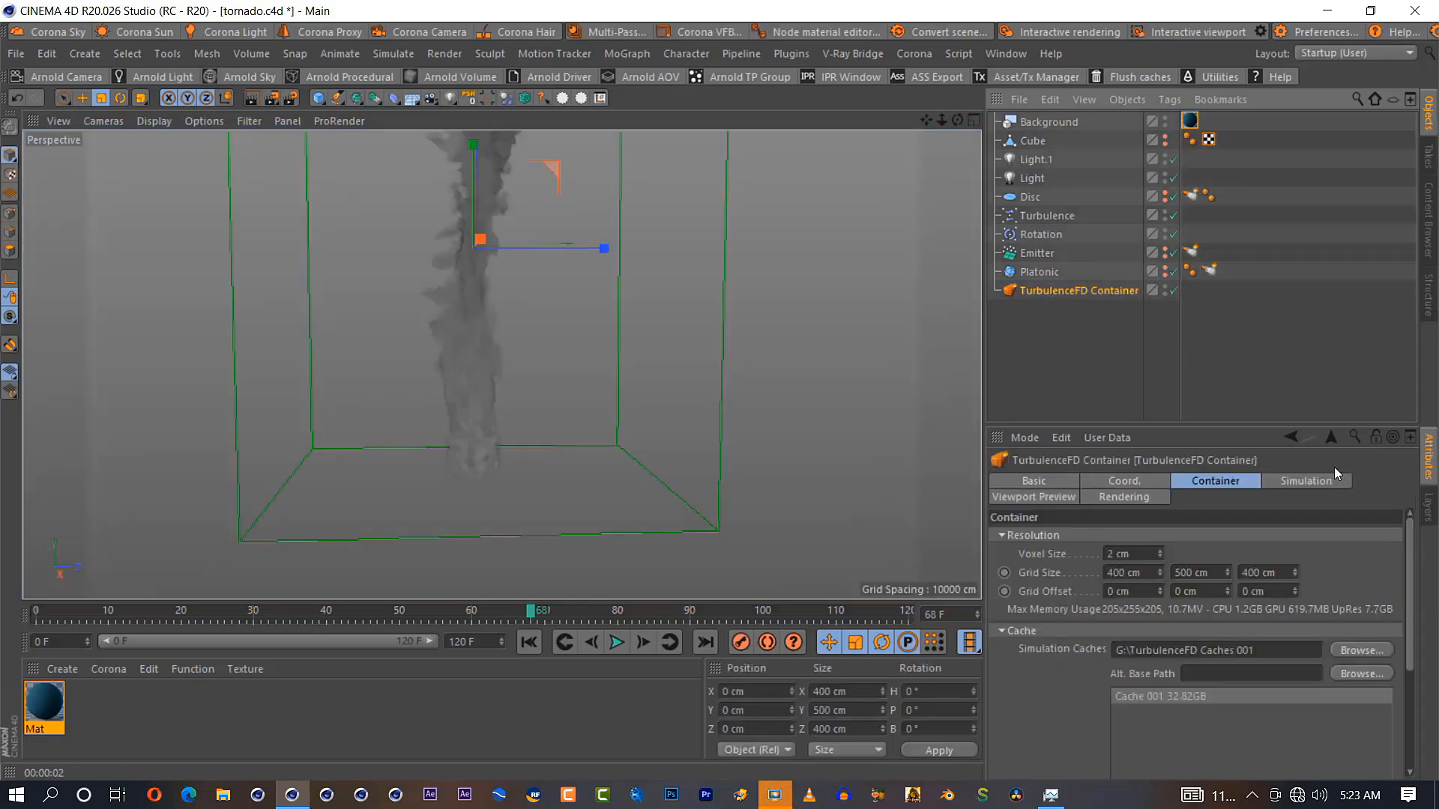
{"action": "left_click", "coordinate": [1306, 480]}
{"action": "left_click", "coordinate": [1024, 556]}
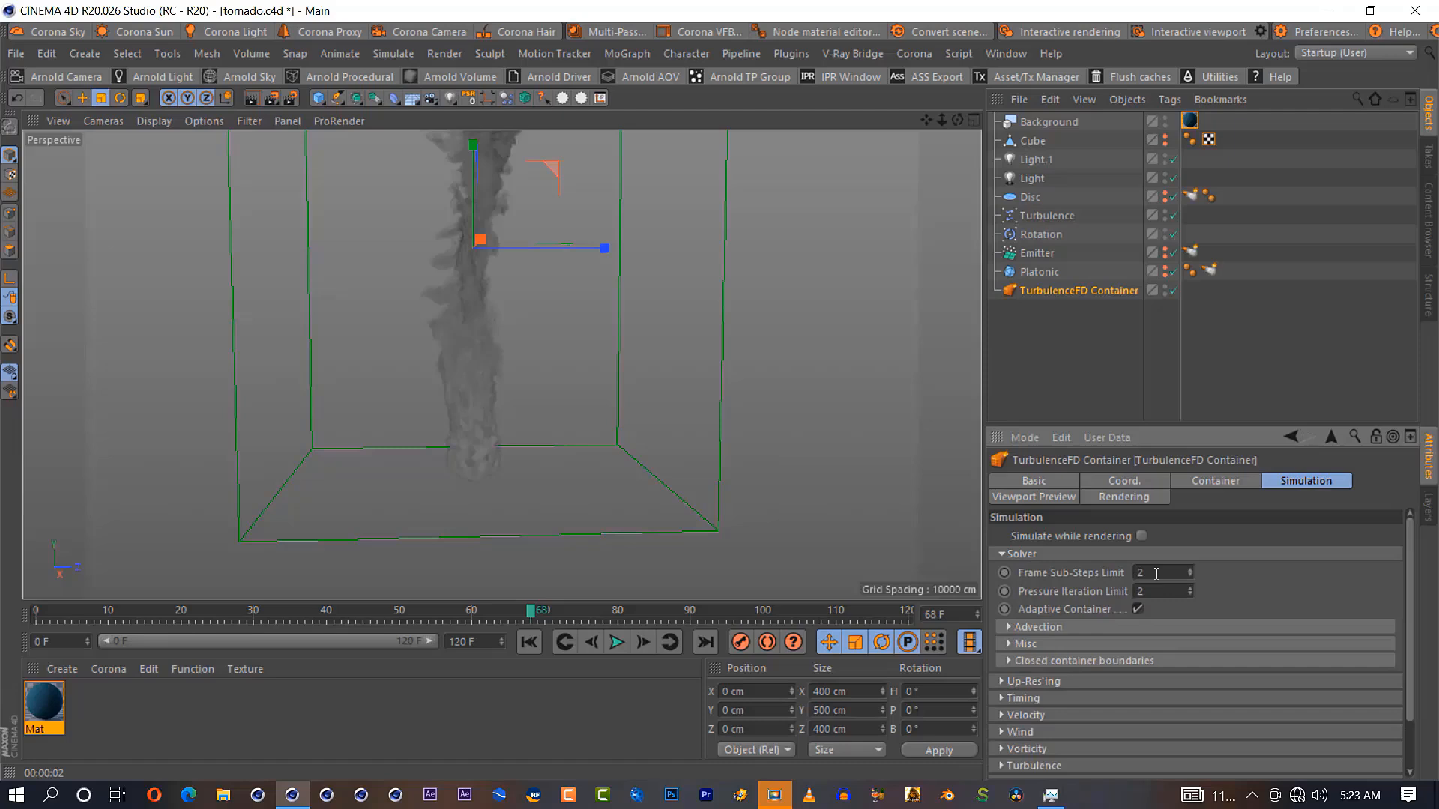
Inspect the Disc's collision emitter tag and enable the Disc so it shows beneath the smoke column
{"action": "left_click", "coordinate": [1190, 196]}
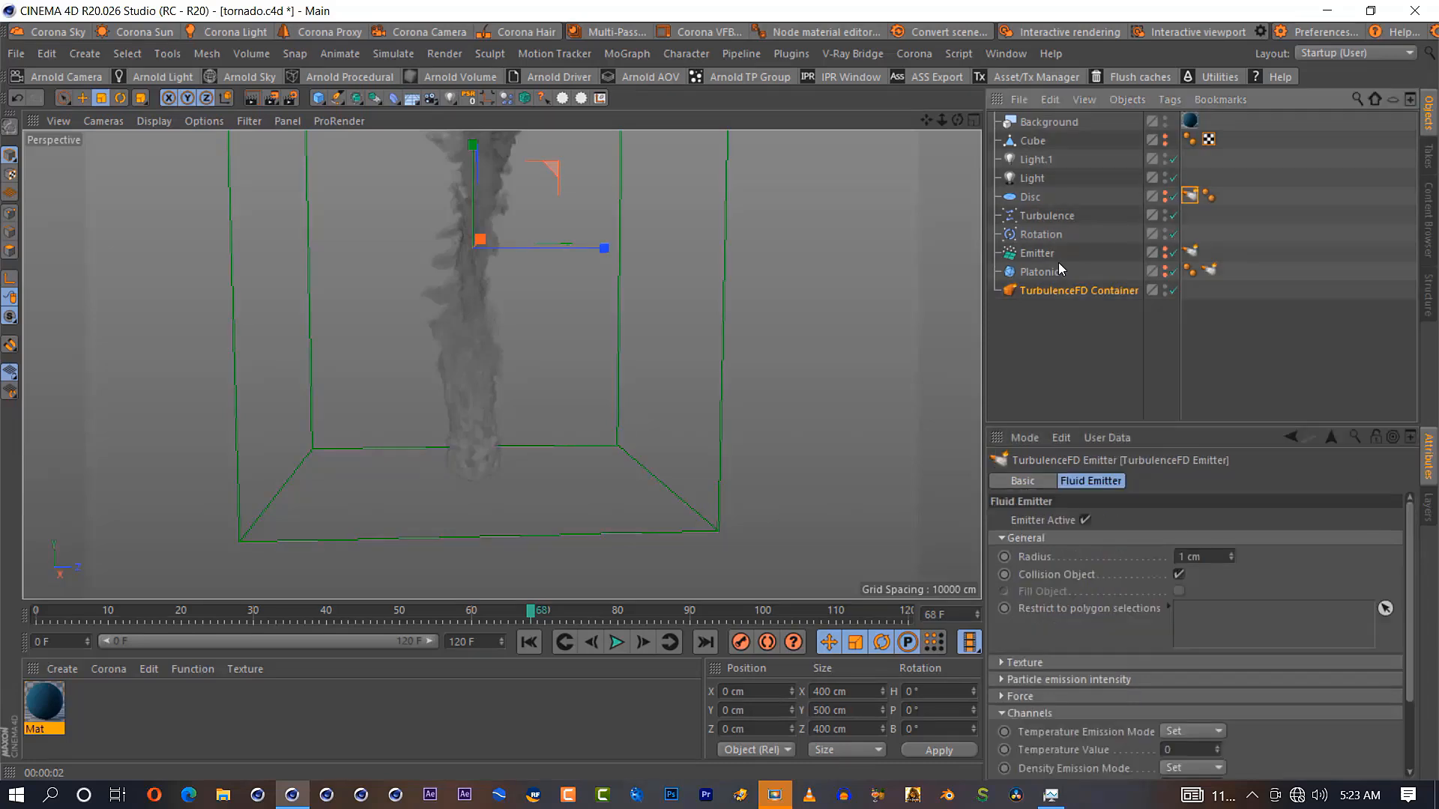
{"action": "left_click", "coordinate": [1172, 197]}
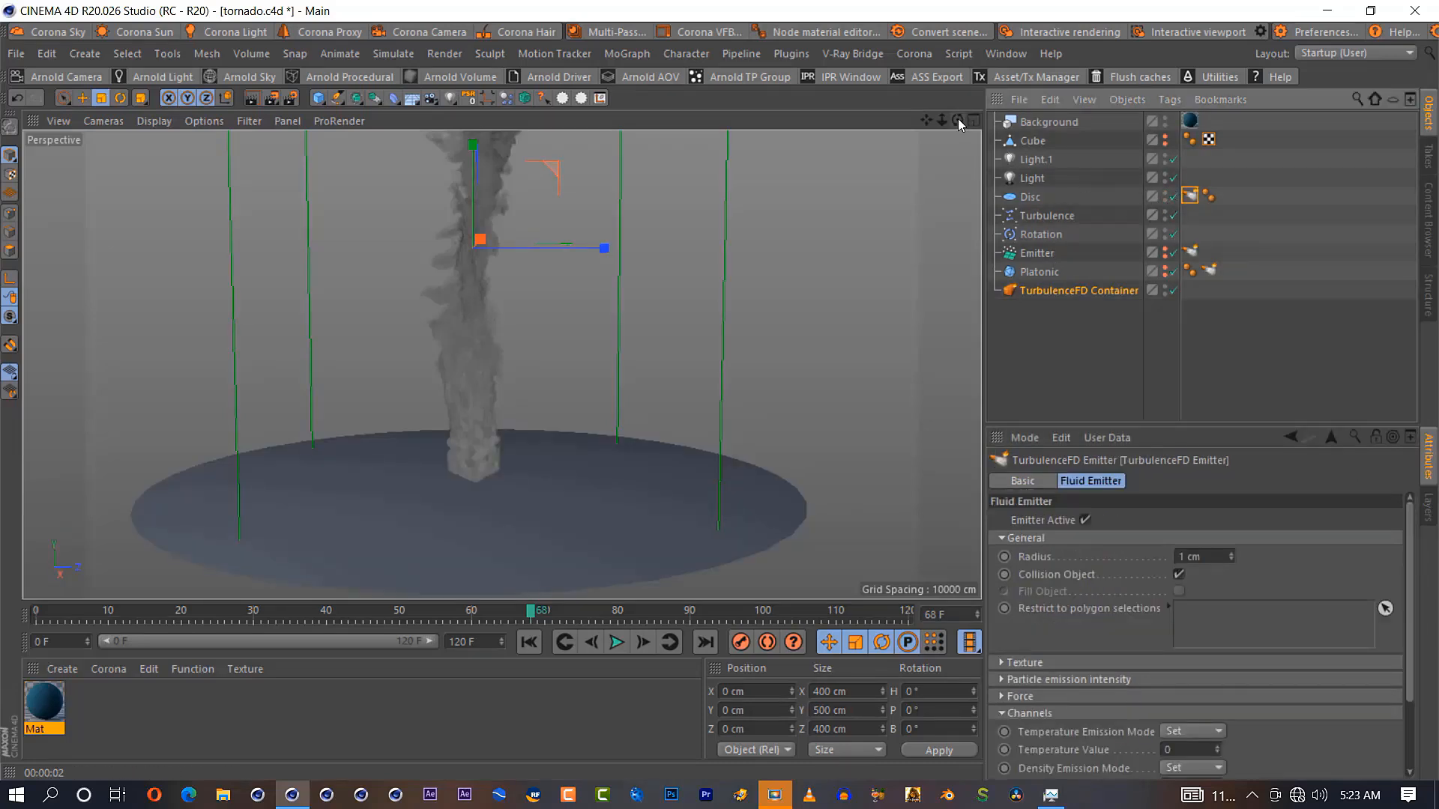
{"action": "left_click_drag", "start_coordinate": [959, 124], "coordinate": [501, 365]}
Raise the Disc closer to the base of the smoke, to a Y position of about -240 cm
{"action": "left_click", "coordinate": [1030, 197]}
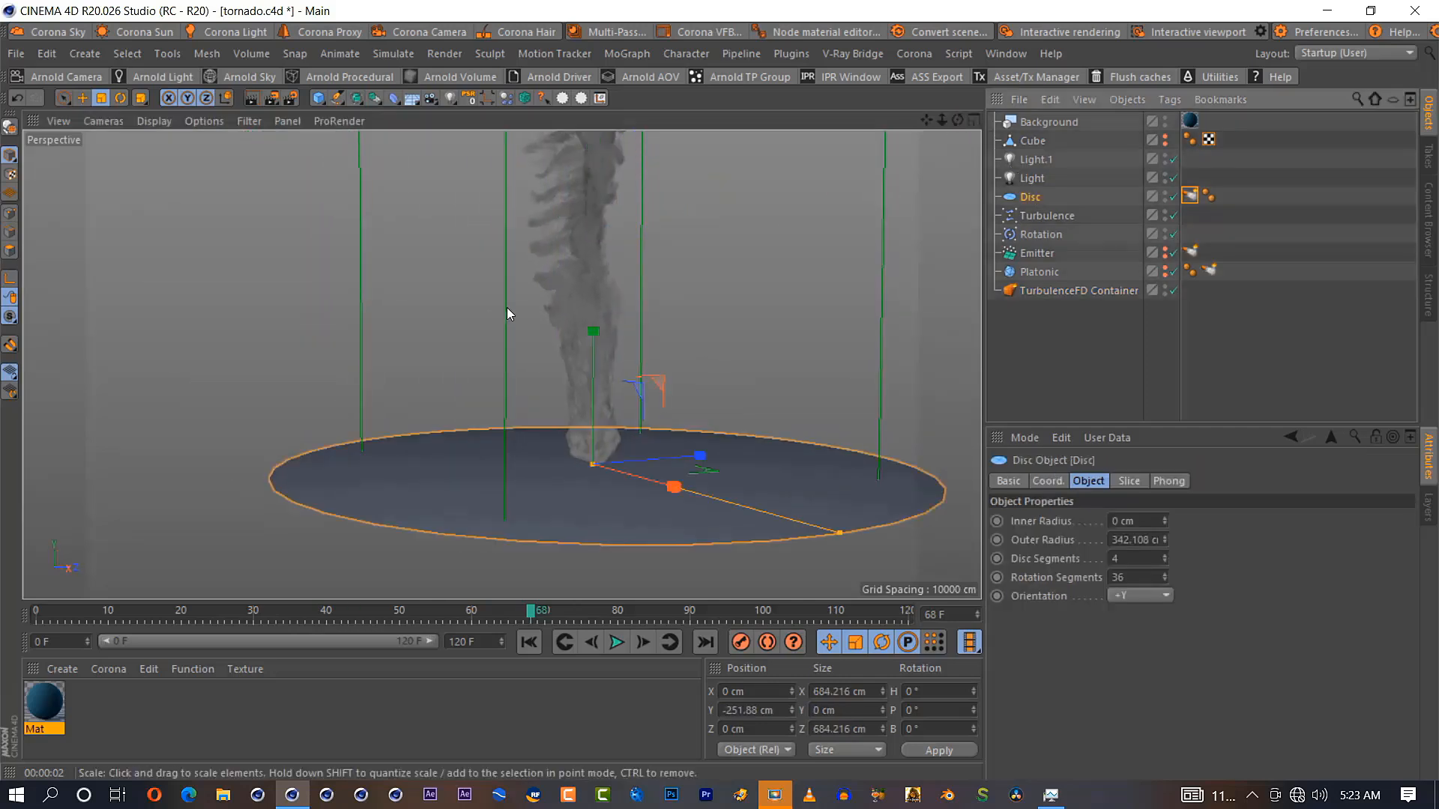
{"action": "left_click", "coordinate": [83, 98]}
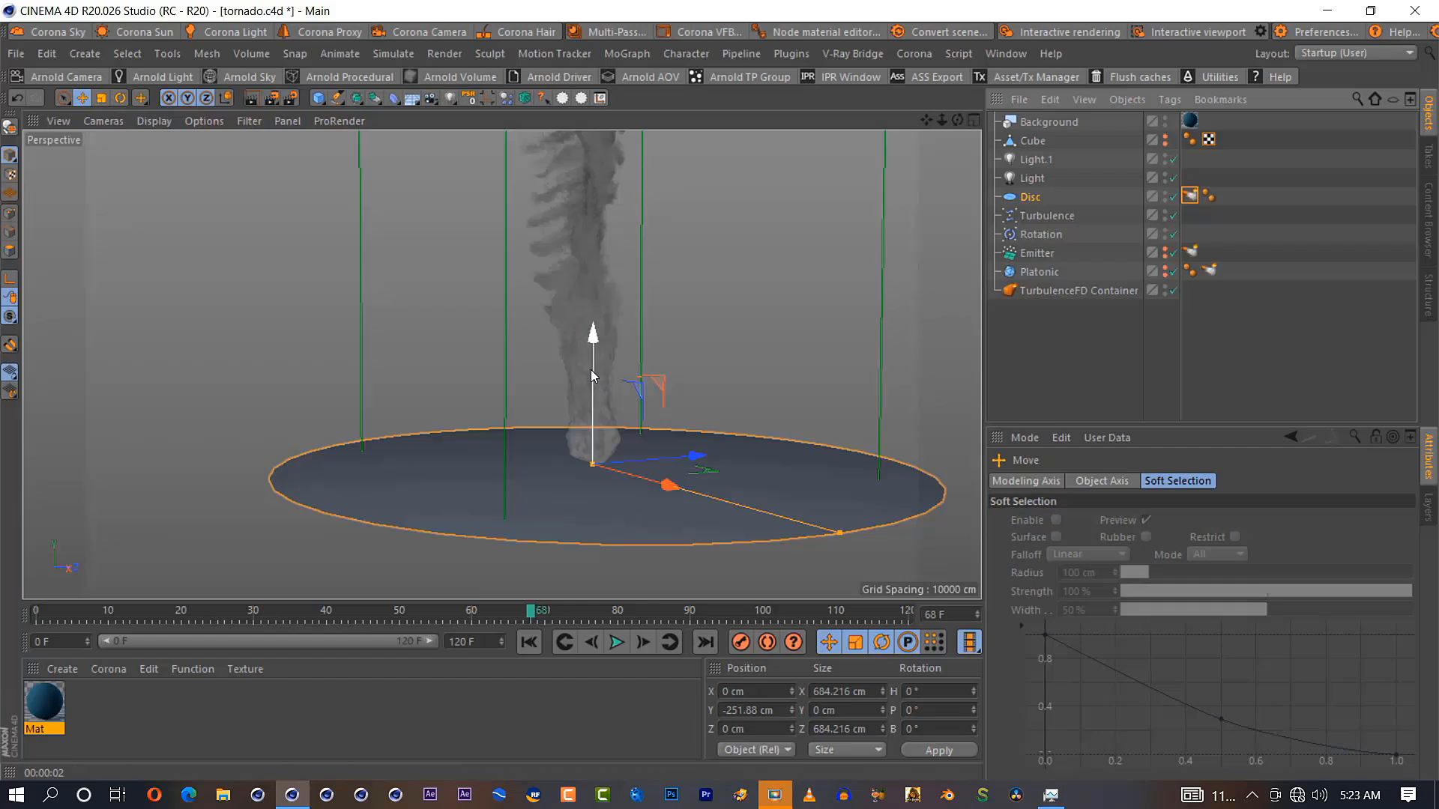
{"action": "left_click_drag", "start_coordinate": [590, 371], "coordinate": [597, 359]}
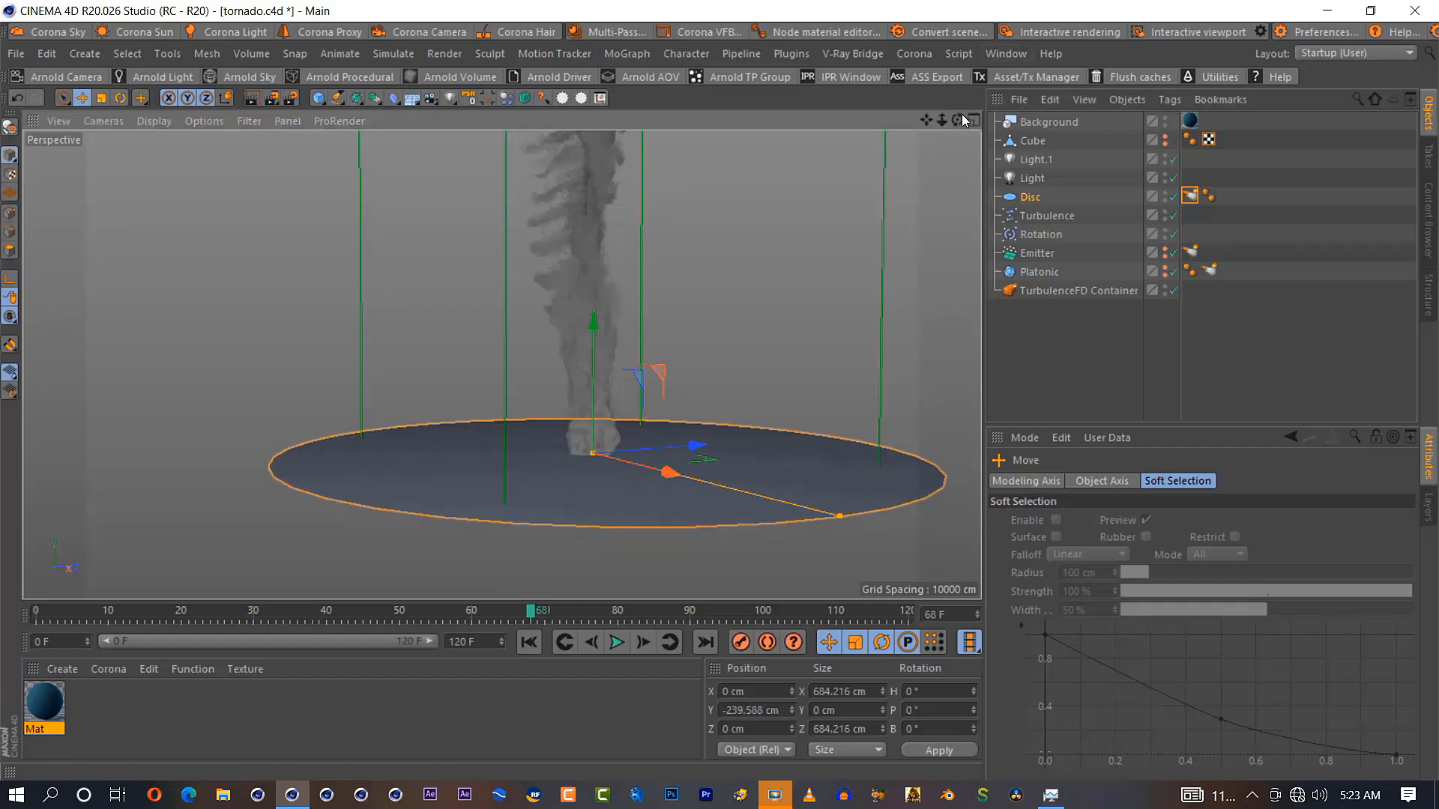
{"action": "left_click_drag", "start_coordinate": [963, 119], "coordinate": [918, 128]}
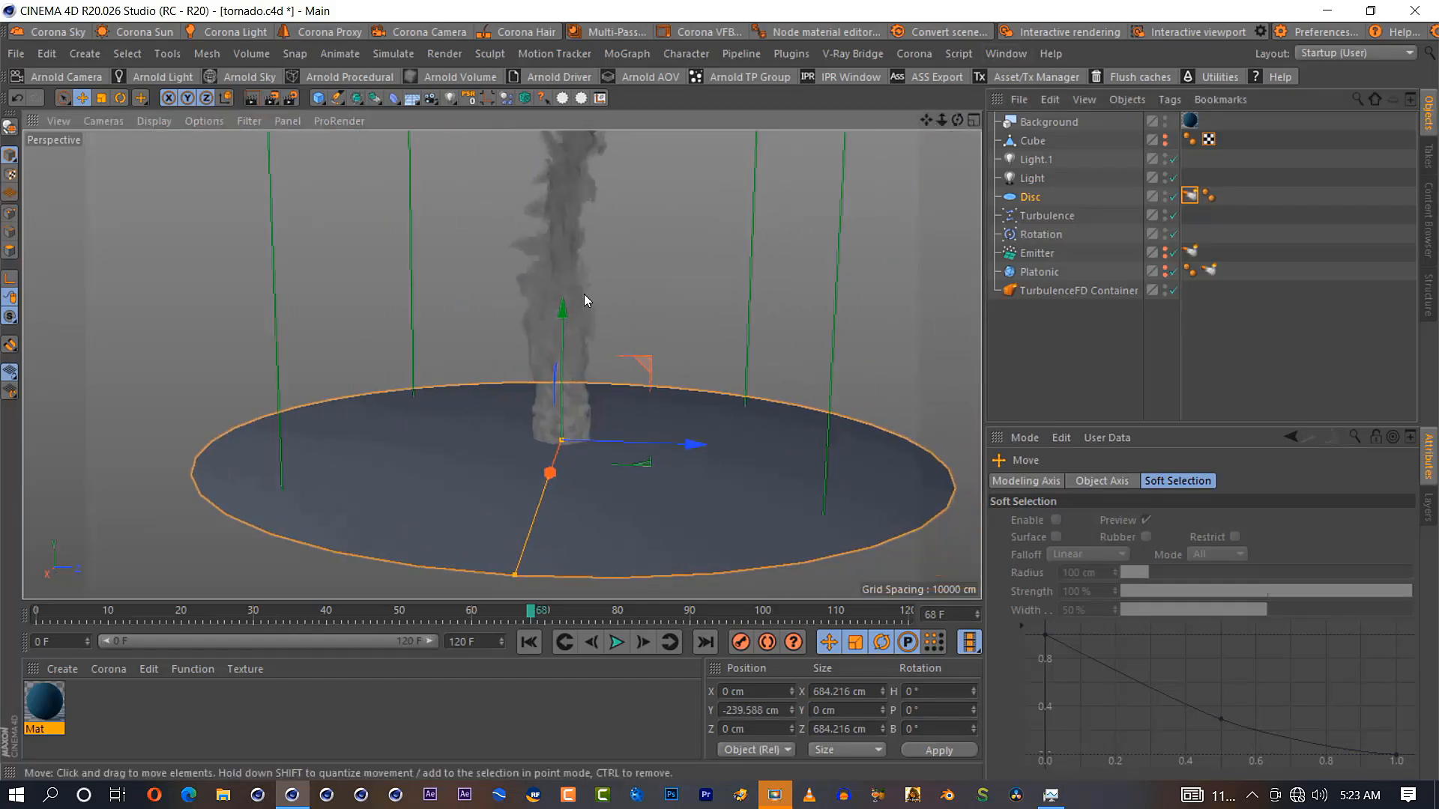
{"action": "left_click_drag", "start_coordinate": [563, 310], "coordinate": [565, 304]}
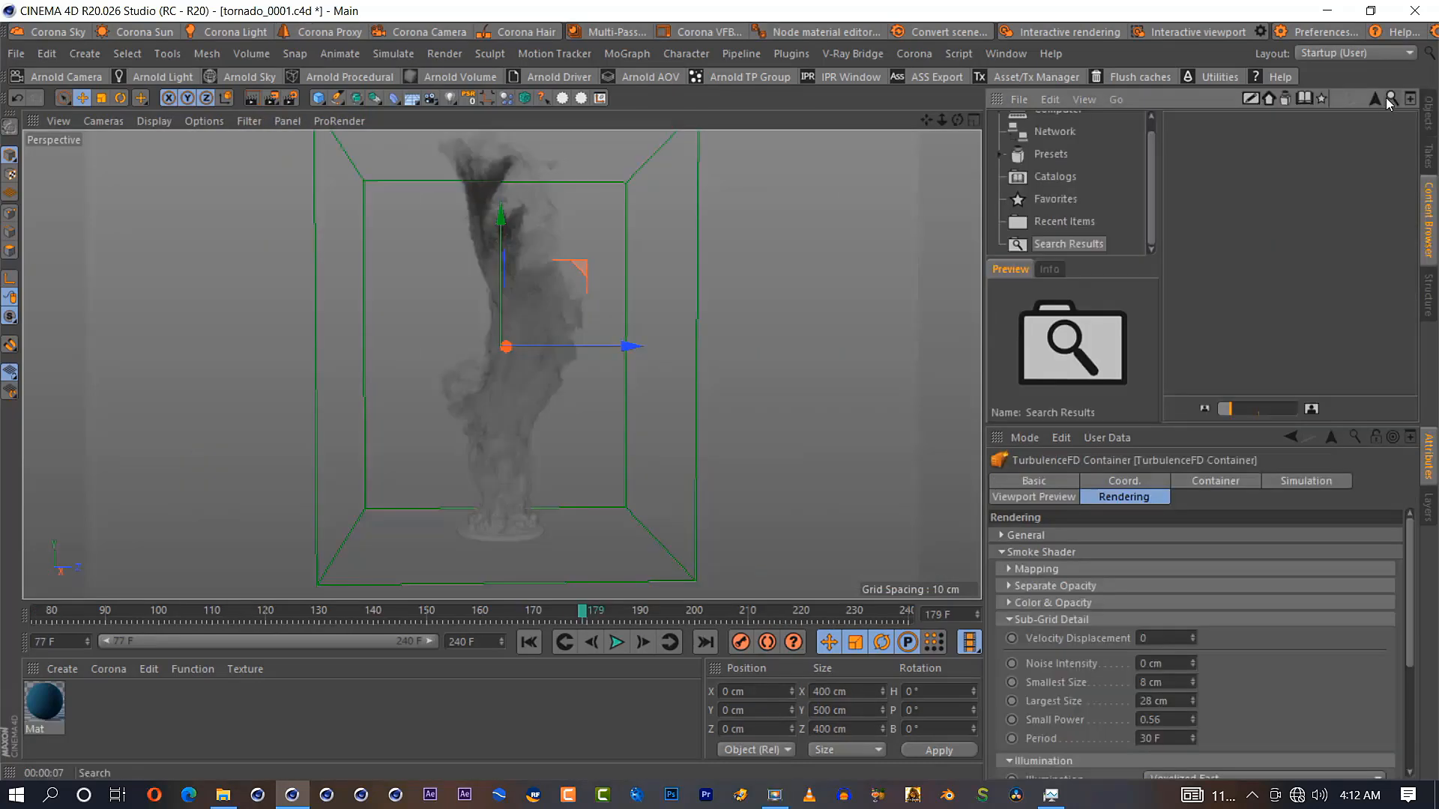
Search the preset library for "male" and load the Female Clothed character
{"action": "left_click", "coordinate": [1379, 120]}
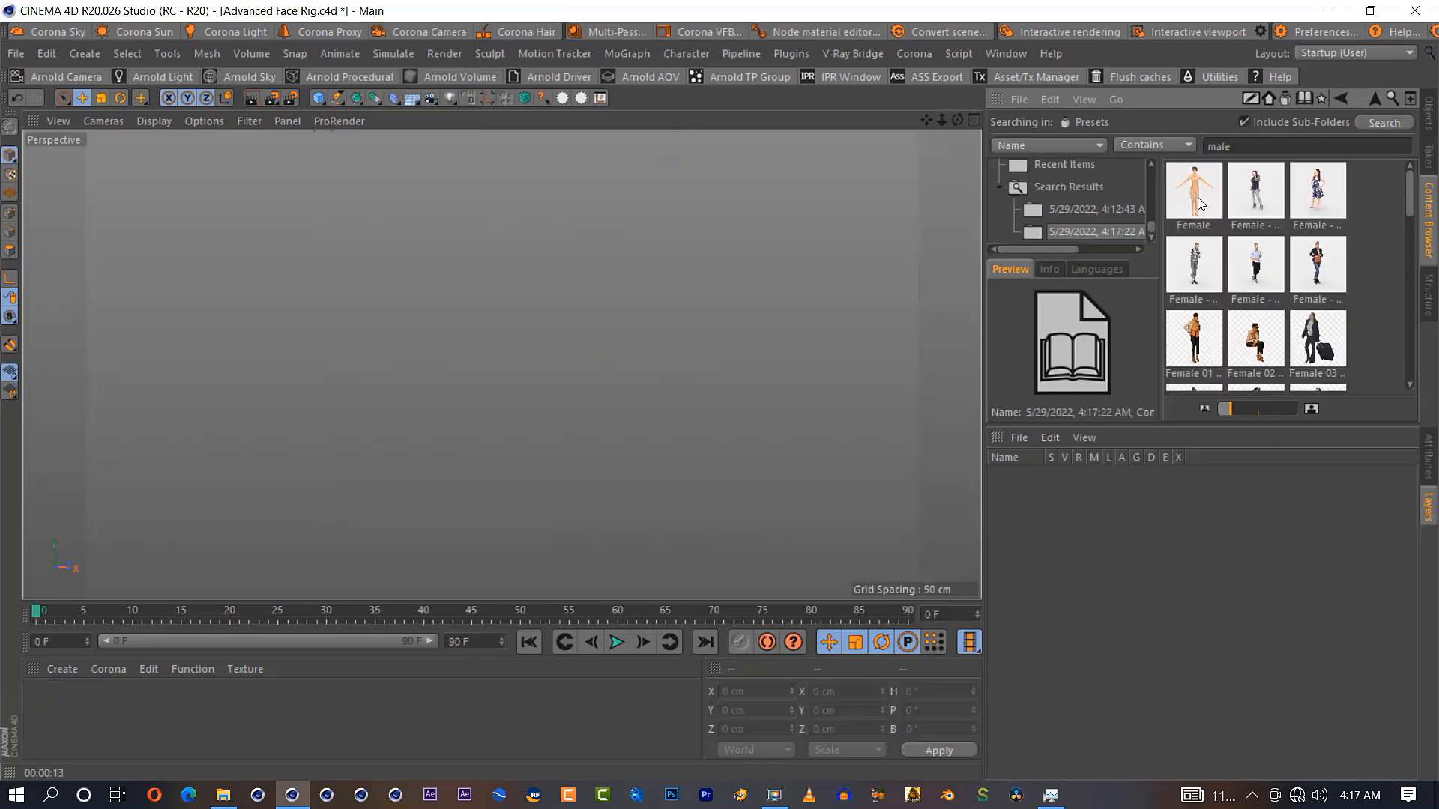
{"action": "left_click", "coordinate": [1199, 201]}
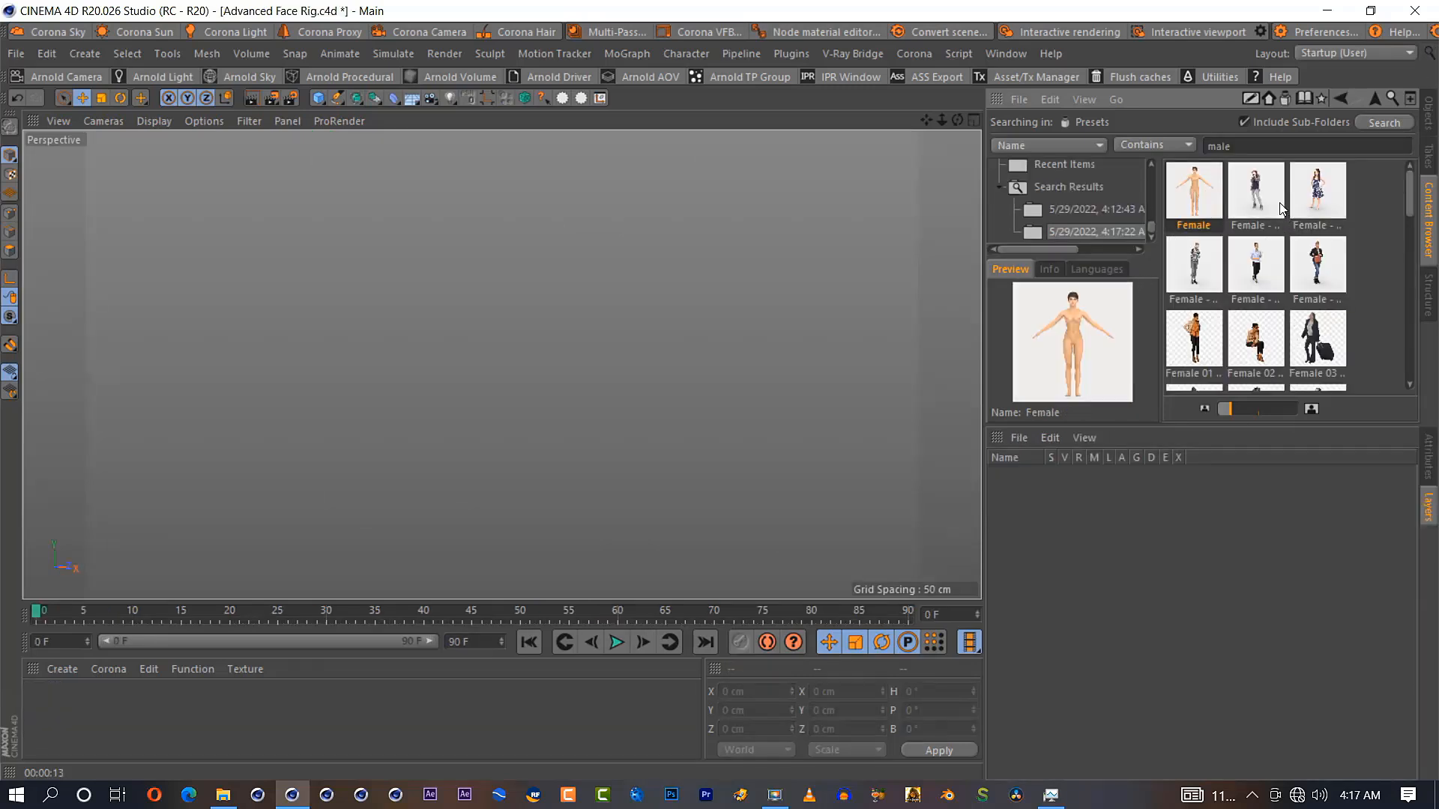
{"action": "scroll", "coordinate": [1281, 209], "scroll_direction": "down", "scroll_amount": 2}
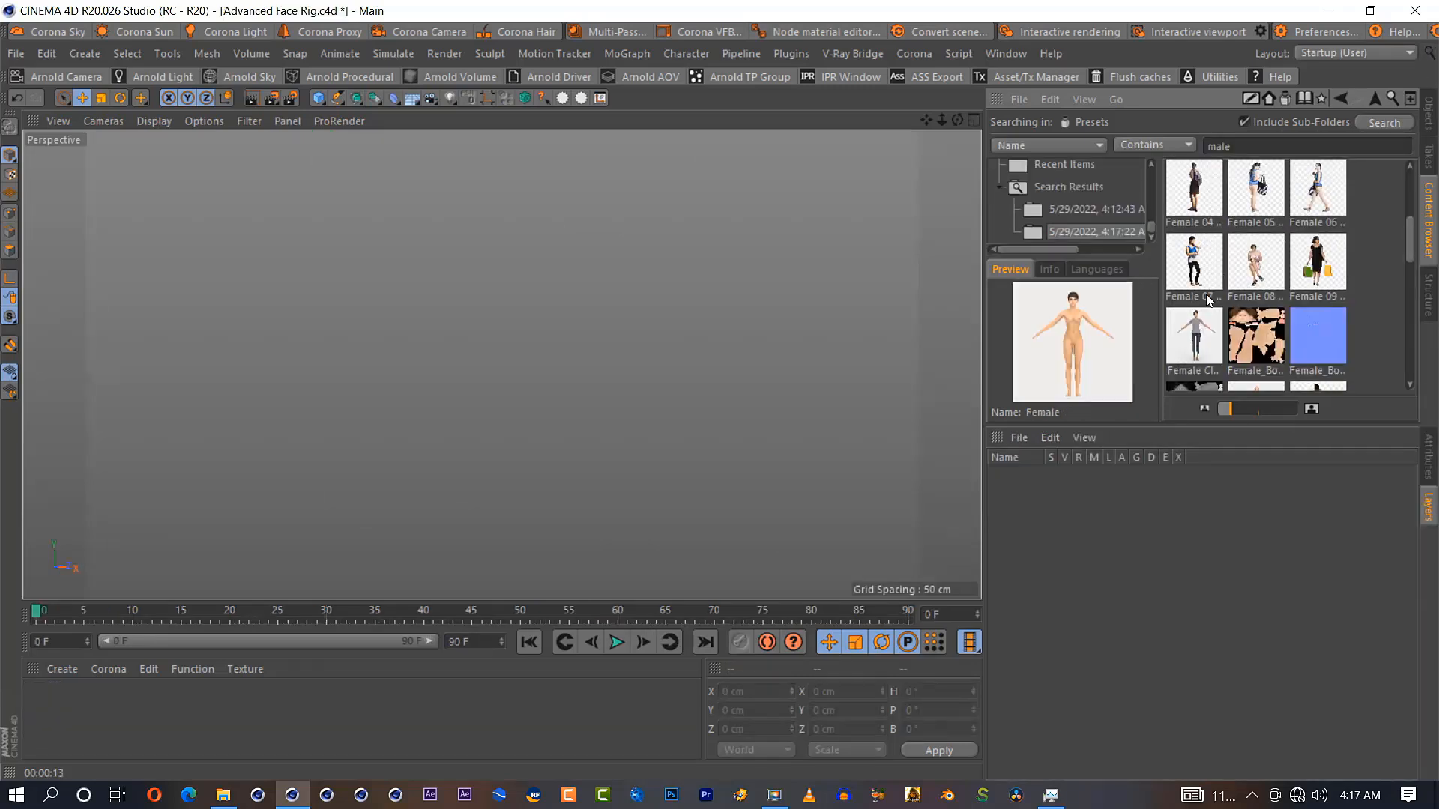
{"action": "double_click", "coordinate": [1194, 326]}
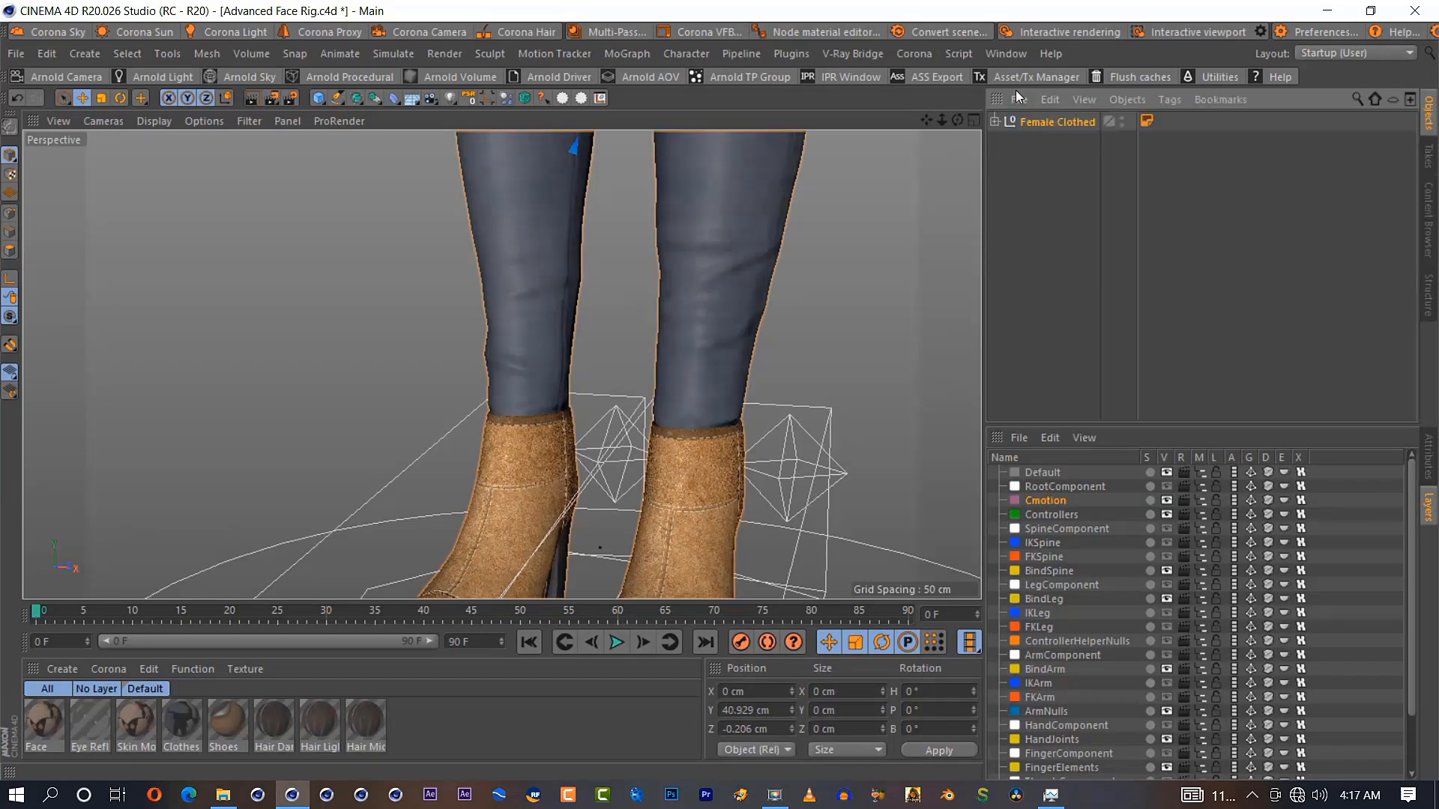
Rotate the character's jaw controller to a pitch of about -8.2° to open the mouth
{"action": "left_click_drag", "start_coordinate": [942, 119], "coordinate": [967, 232]}
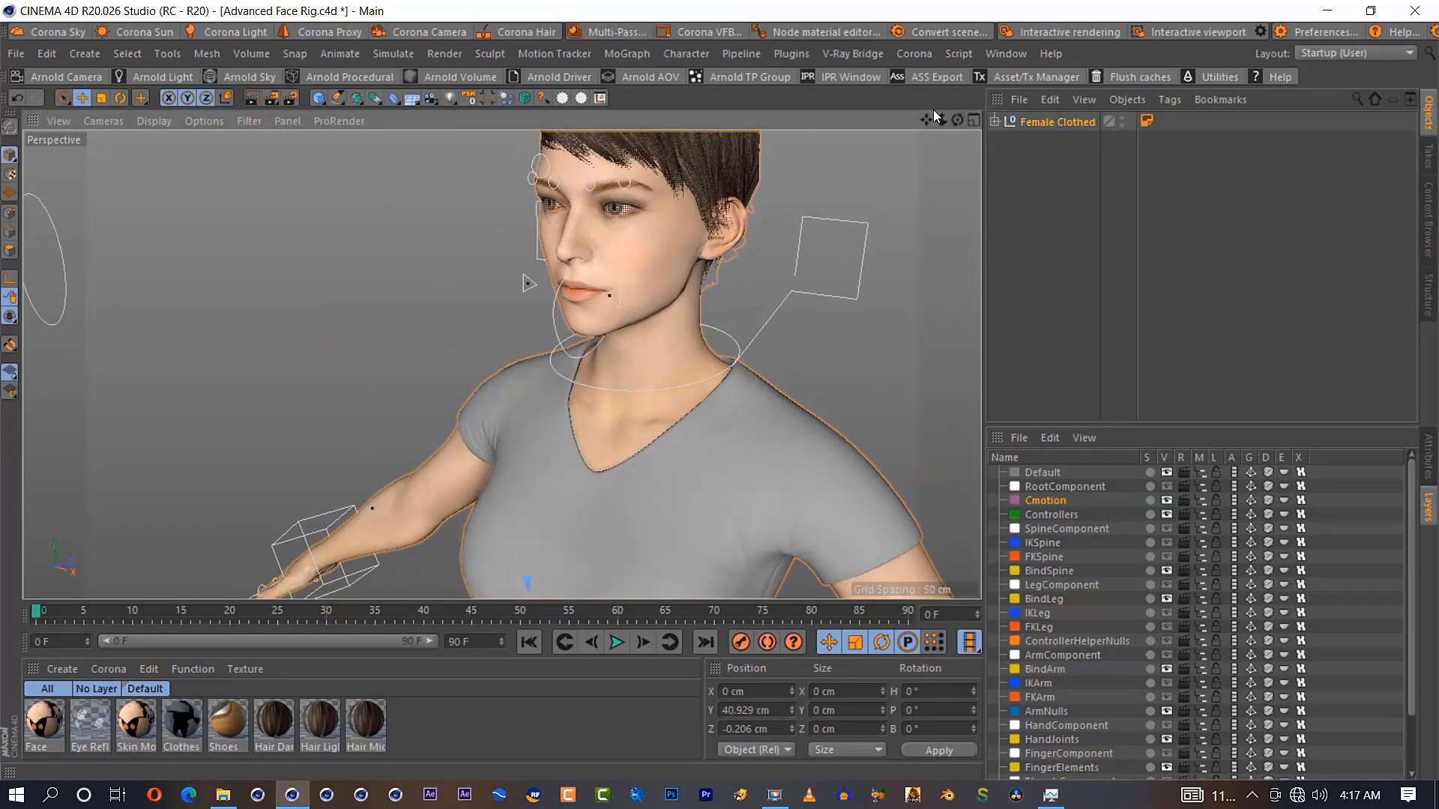
{"action": "mouse_move", "coordinate": [957, 120]}
{"action": "left_mouse_down"}
{"action": "mouse_move", "coordinate": [925, 109]}
{"action": "mouse_move", "coordinate": [929, 124]}
{"action": "left_mouse_up"}
{"action": "left_click", "coordinate": [498, 379]}
{"action": "left_click", "coordinate": [122, 98]}
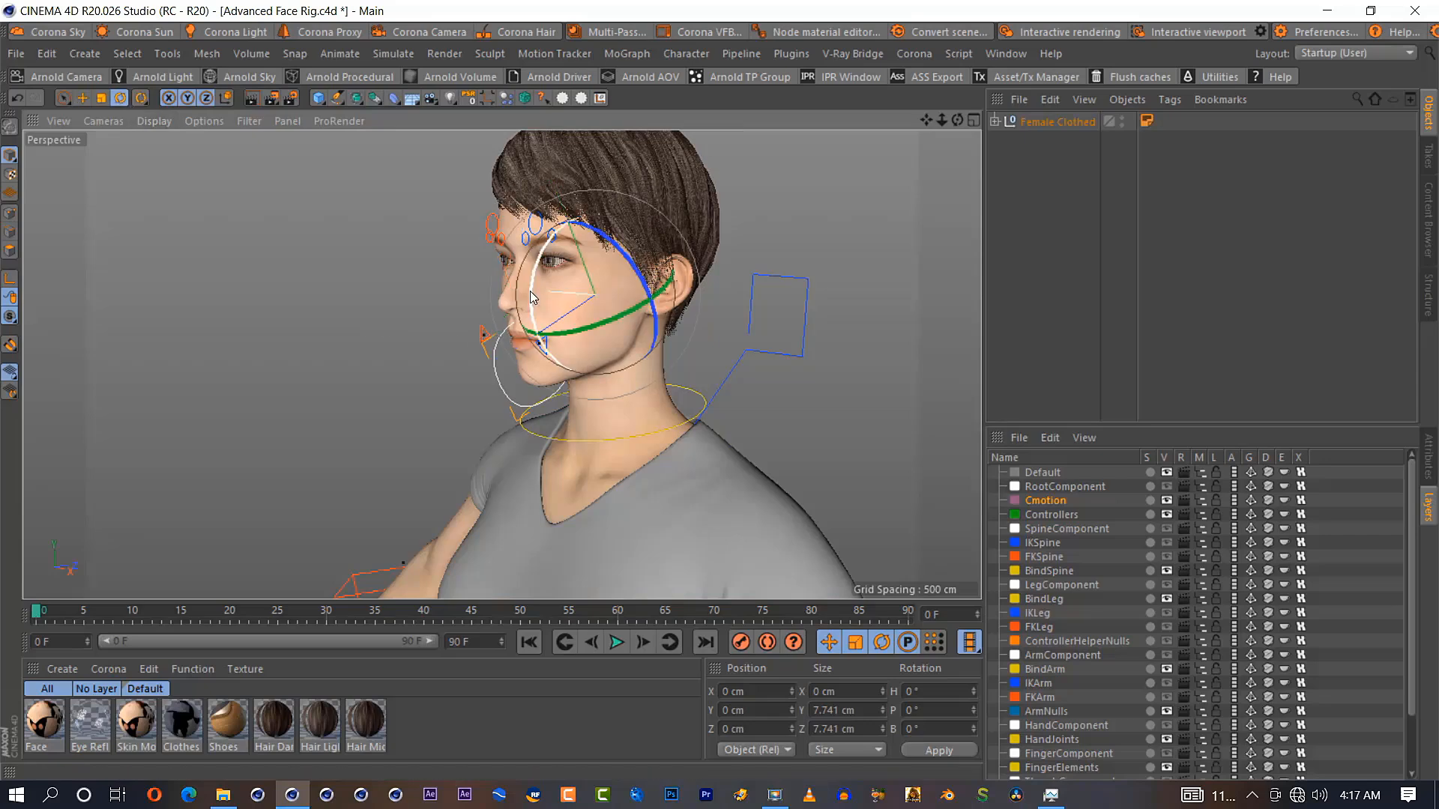
{"action": "left_click_drag", "start_coordinate": [532, 298], "coordinate": [533, 321]}
{"action": "left_click_drag", "start_coordinate": [957, 120], "coordinate": [1000, 124]}
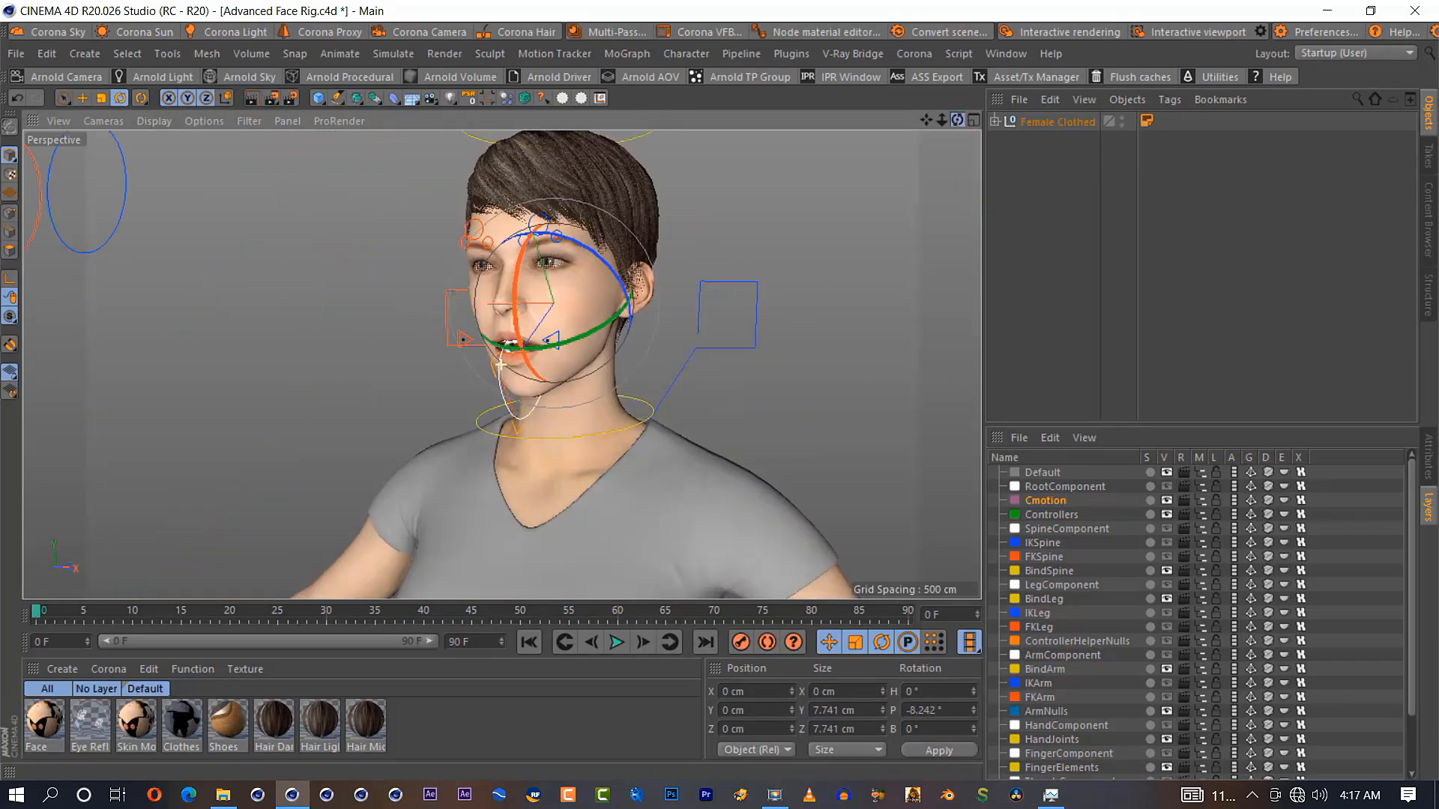
{"action": "left_click", "coordinate": [1020, 139]}
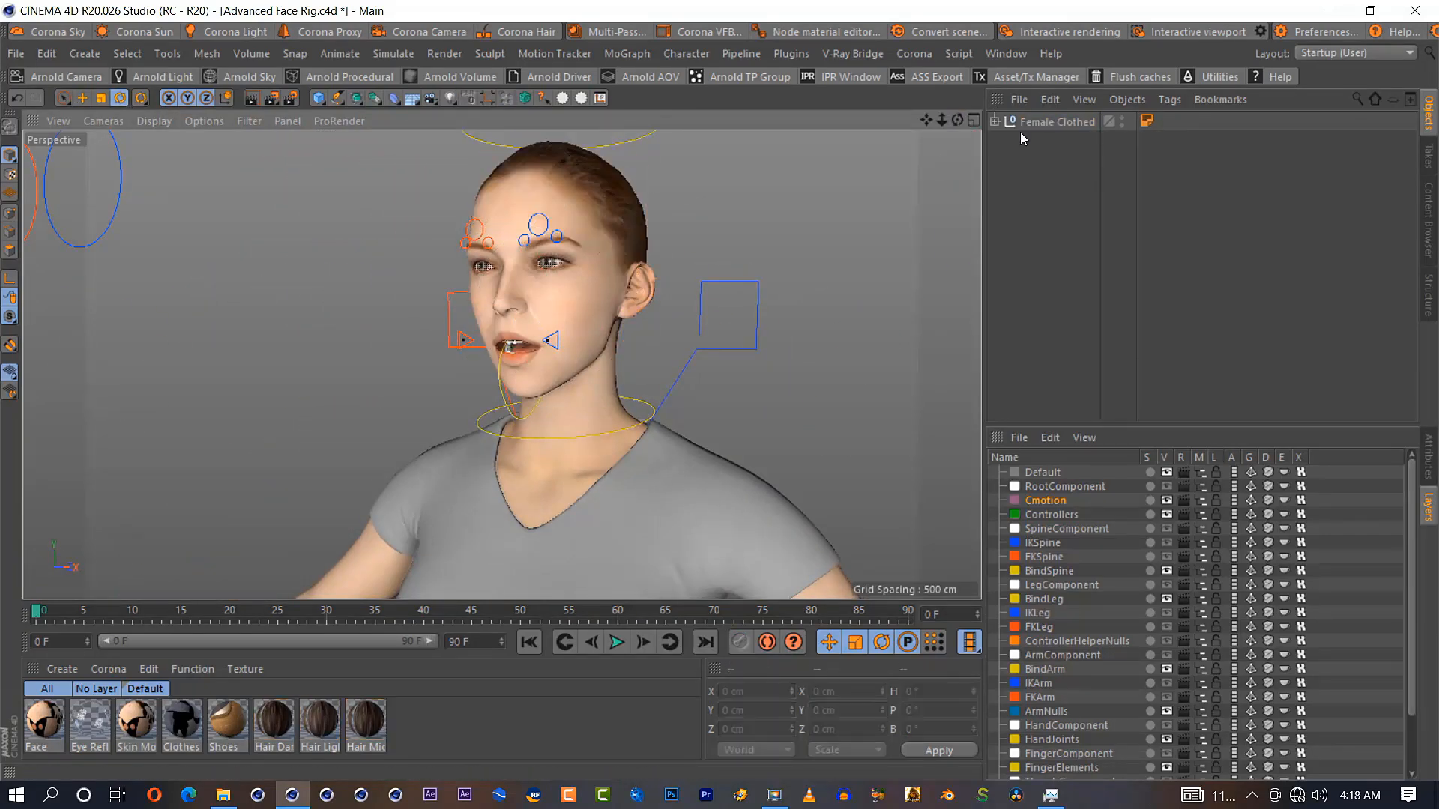
Delete all of the character's materials
{"action": "left_click", "coordinate": [432, 722]}
{"action": "key", "text": "ctrl+a"}
{"action": "key", "text": "Delete"}
Expand the Female Clothed hierarchy down to the Female object's meshes and delete the clothing mesh
{"action": "left_click", "coordinate": [996, 122]}
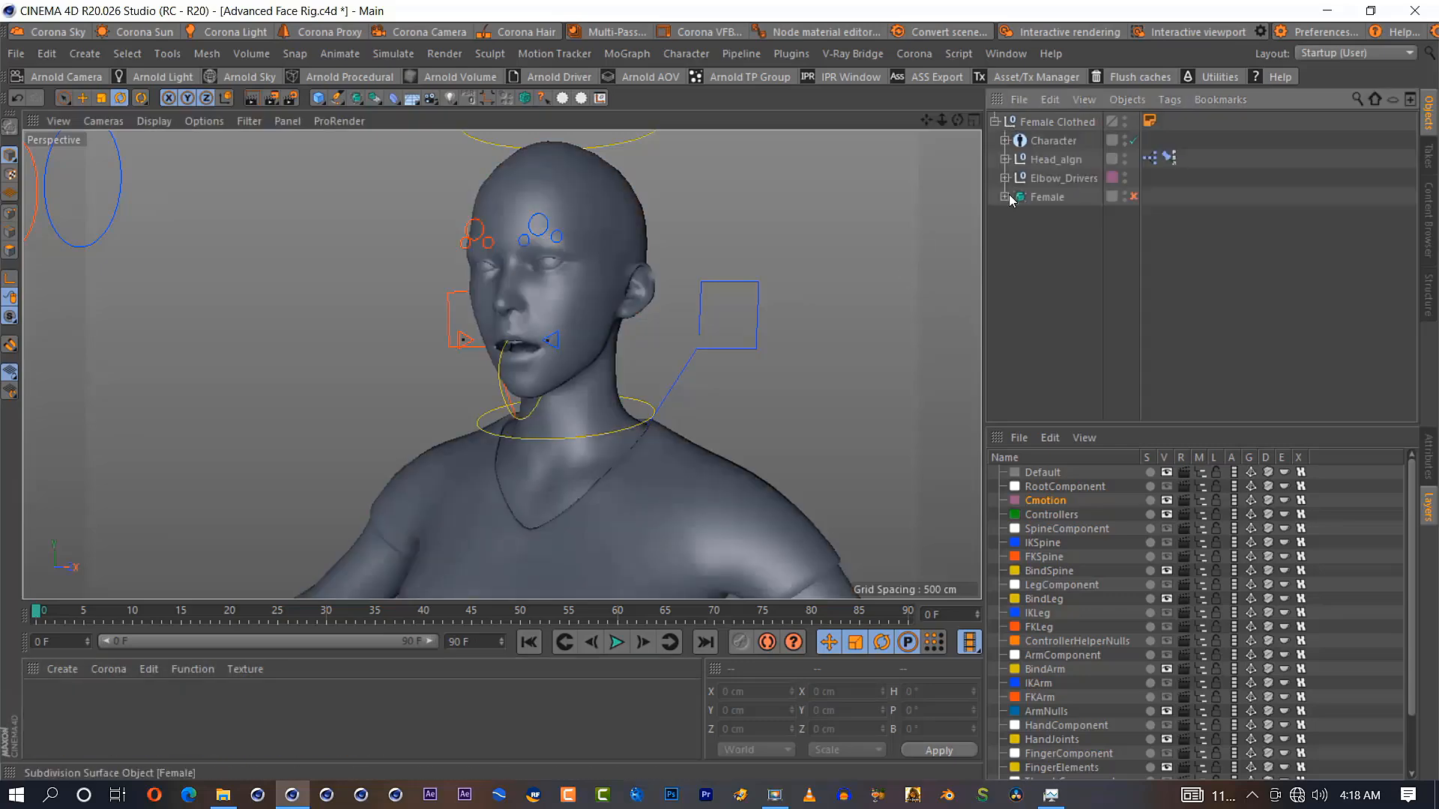
{"action": "left_click", "coordinate": [1005, 197]}
{"action": "left_click", "coordinate": [664, 519]}
{"action": "key", "text": "Delete"}
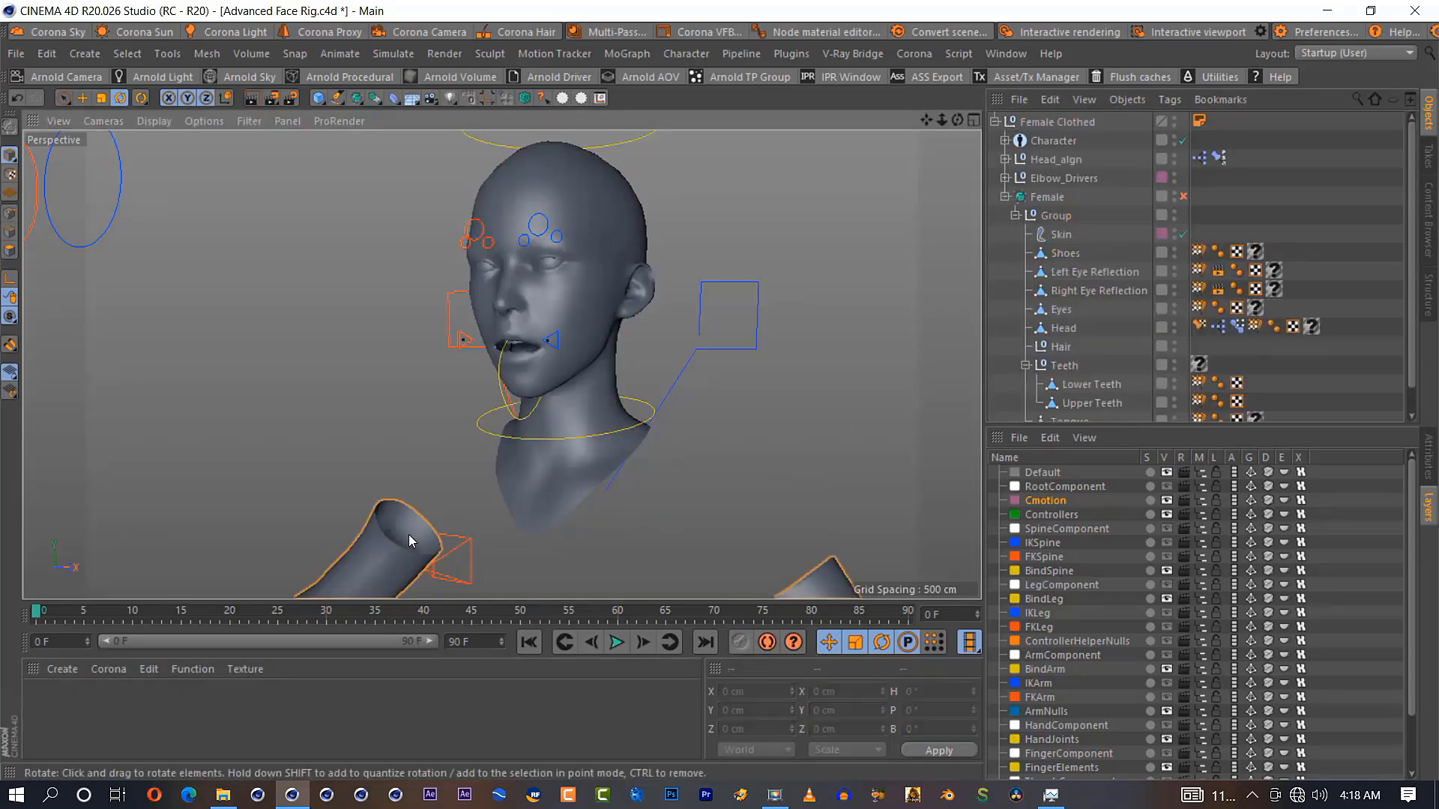
Delete the remaining body mesh and the shoes, keeping only the head and its inner parts
{"action": "scroll", "coordinate": [408, 534], "scroll_direction": "down", "scroll_amount": 5}
{"action": "left_click", "coordinate": [534, 529]}
{"action": "key", "text": "Delete"}
{"action": "left_click_drag", "start_coordinate": [924, 121], "coordinate": [957, 1]}
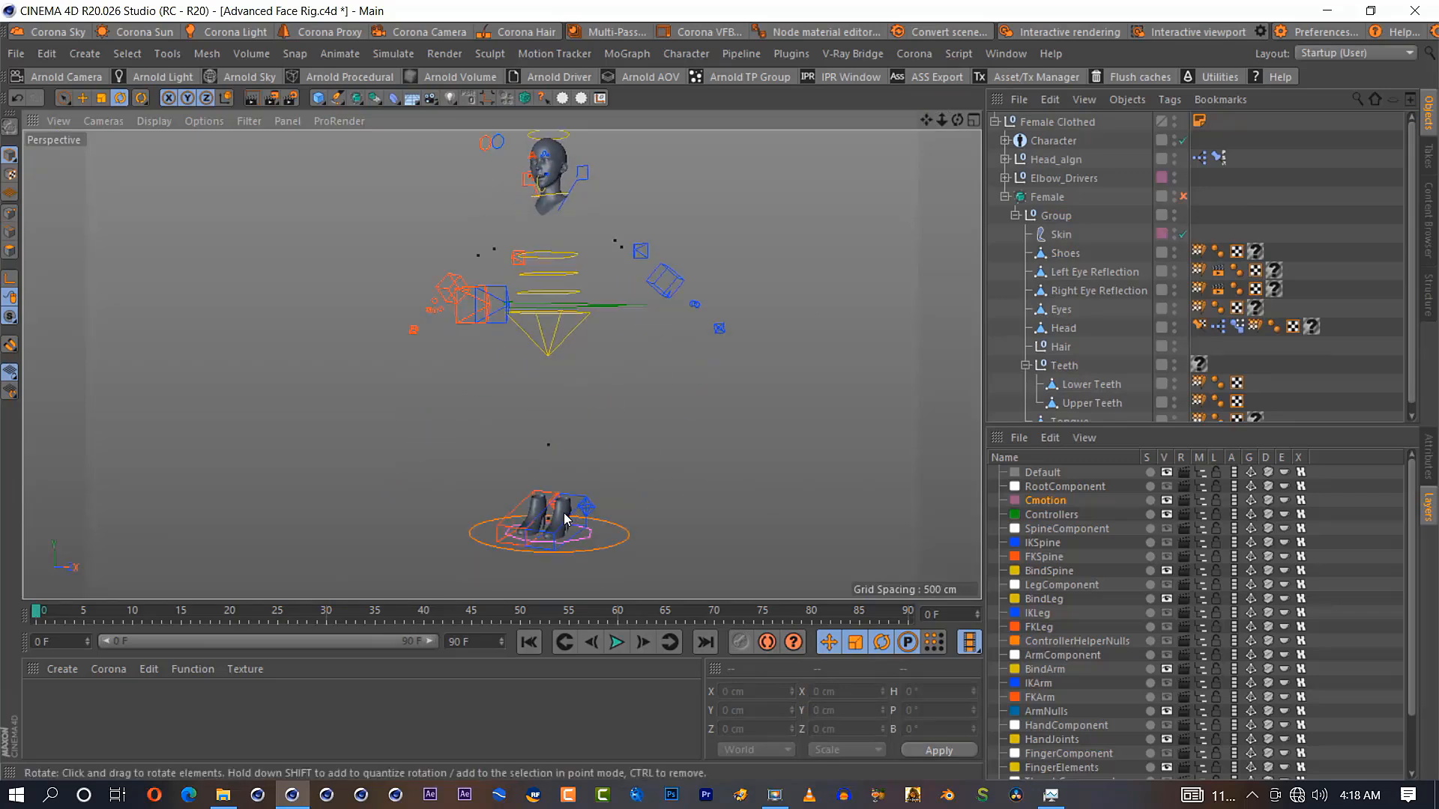
{"action": "left_click", "coordinate": [563, 515]}
{"action": "key", "text": "Delete"}
{"action": "left_click_drag", "start_coordinate": [926, 120], "coordinate": [618, 14]}
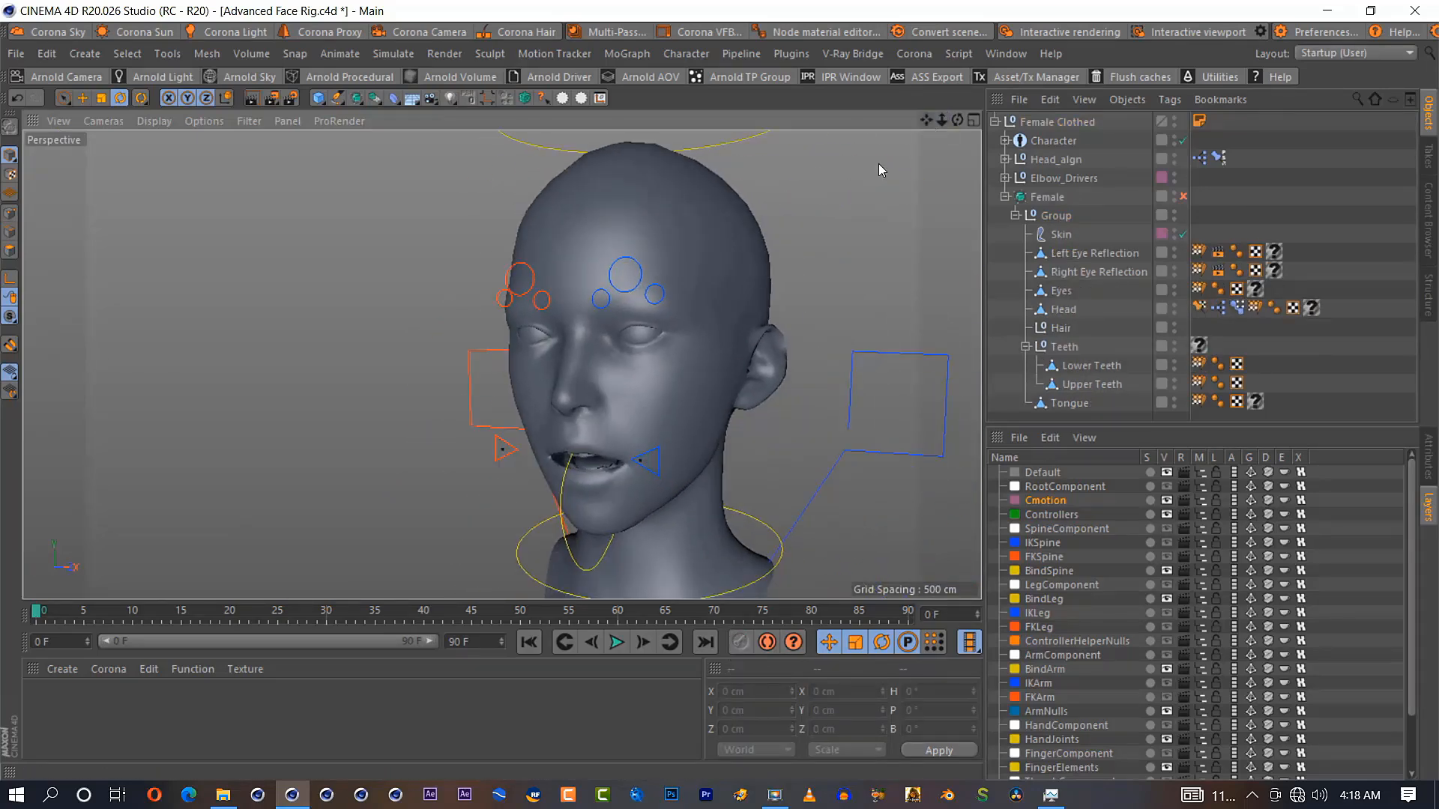
Set the project end to frame 150 and extend the preview range to cover all 150 frames
{"action": "left_click_drag", "start_coordinate": [470, 643], "coordinate": [386, 638]}
{"action": "type", "text": "150"}
{"action": "left_click", "coordinate": [452, 709]}
{"action": "left_click_drag", "start_coordinate": [300, 642], "coordinate": [434, 643]}
Select the neck, head and jaw controllers, then record a keyframe at frame 0 with autokeying enabled
{"action": "left_click_drag", "start_coordinate": [957, 120], "coordinate": [810, 112]}
{"action": "left_click", "coordinate": [739, 480]}
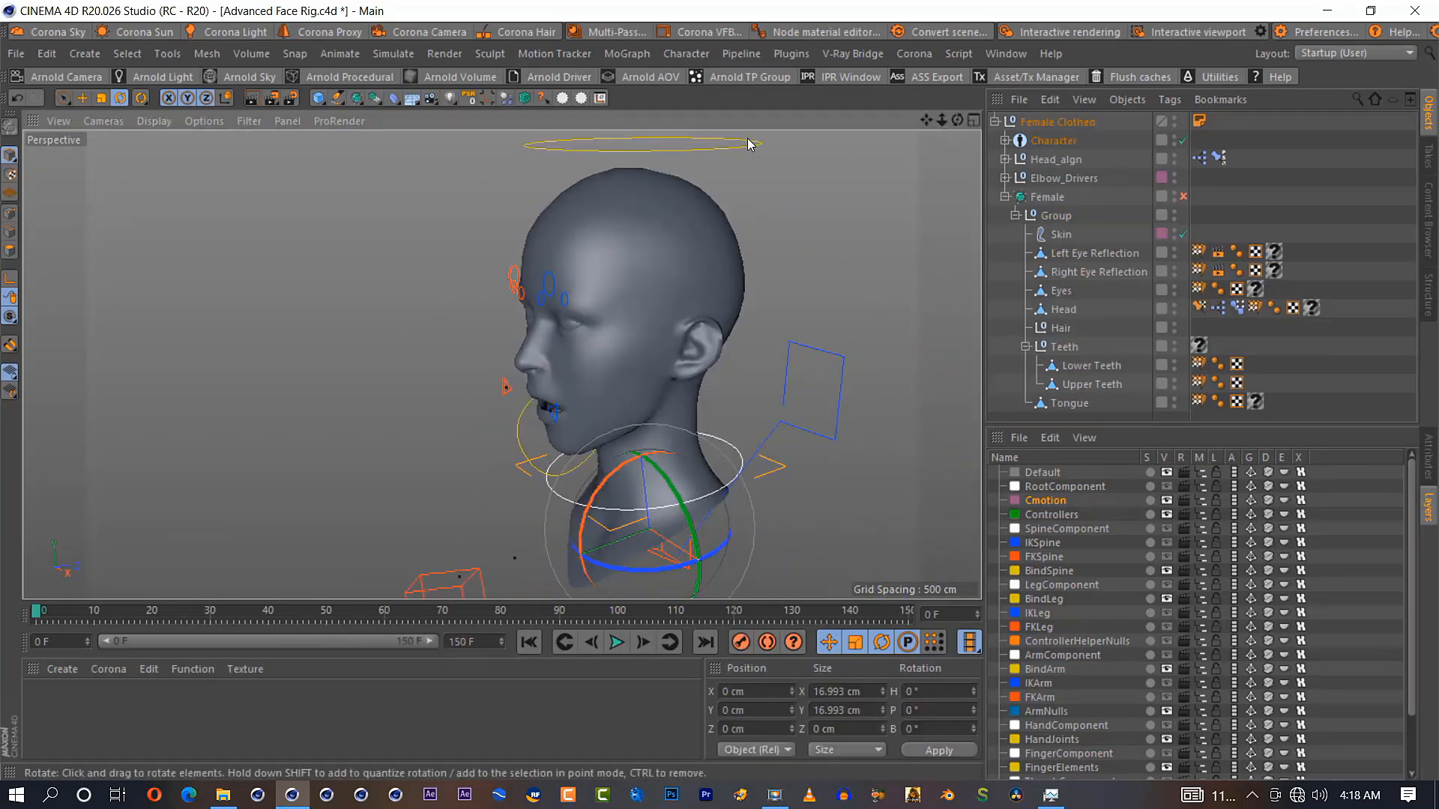
{"action": "left_click", "coordinate": [748, 140]}
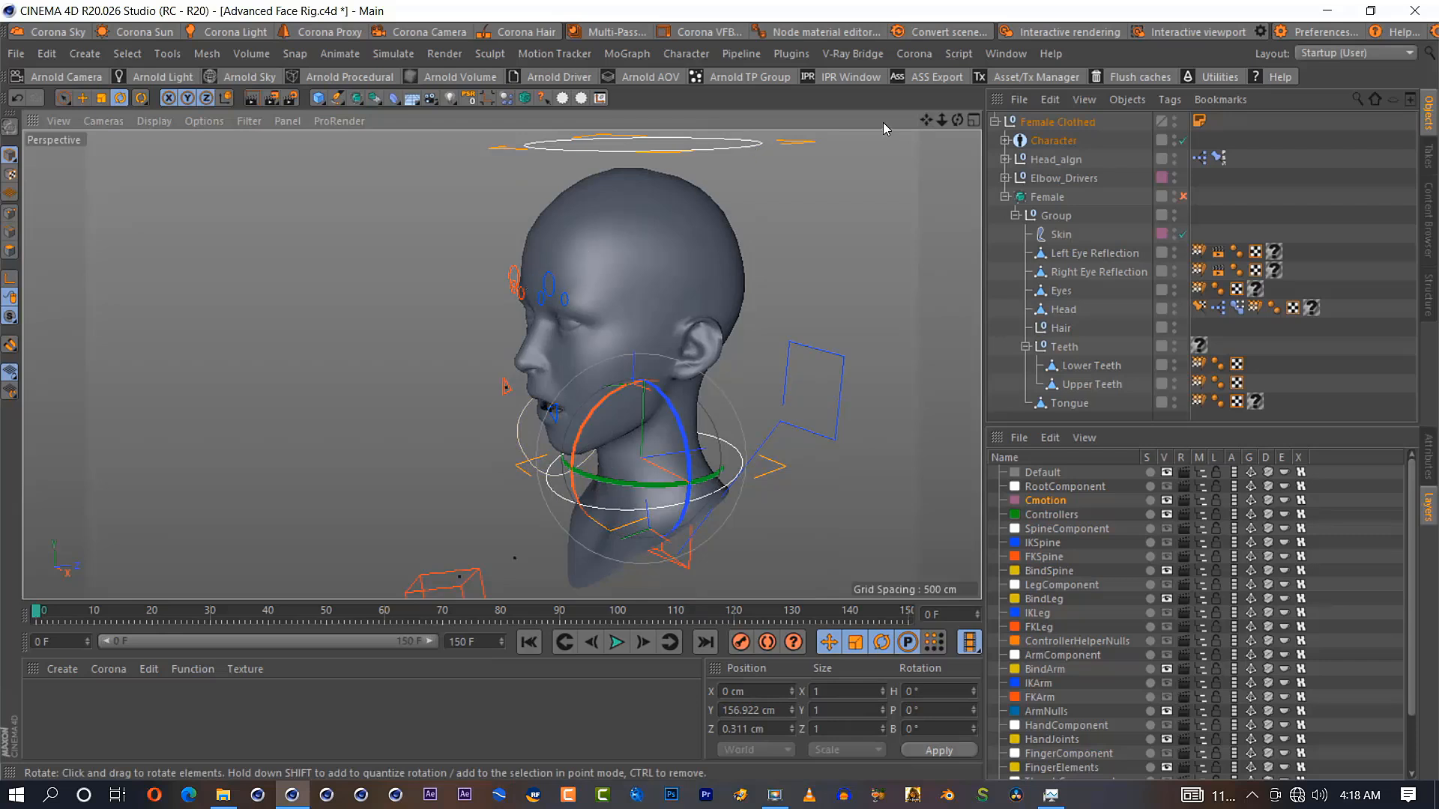
{"action": "left_click", "coordinate": [520, 437], "text": "shift"}
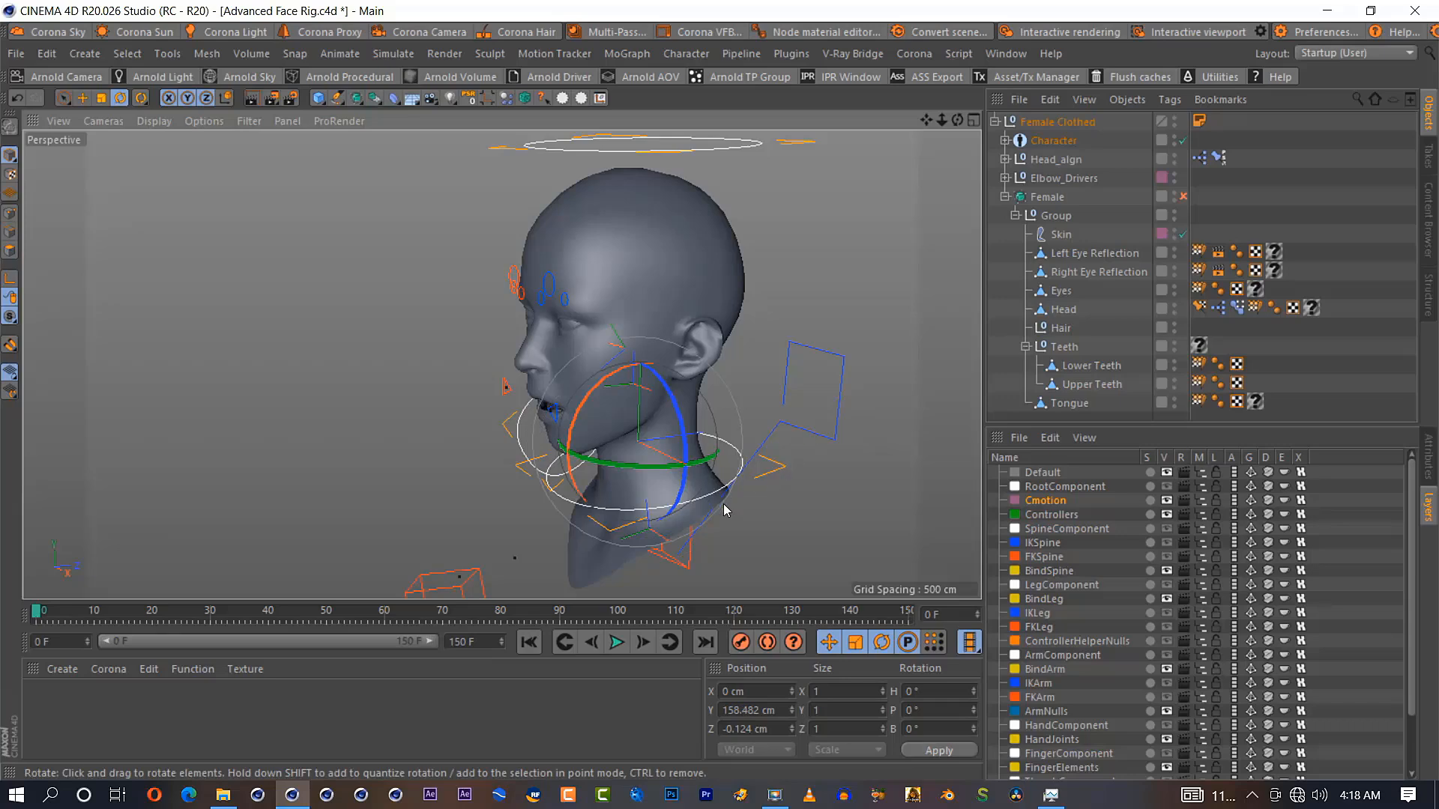
{"action": "left_click", "coordinate": [746, 649]}
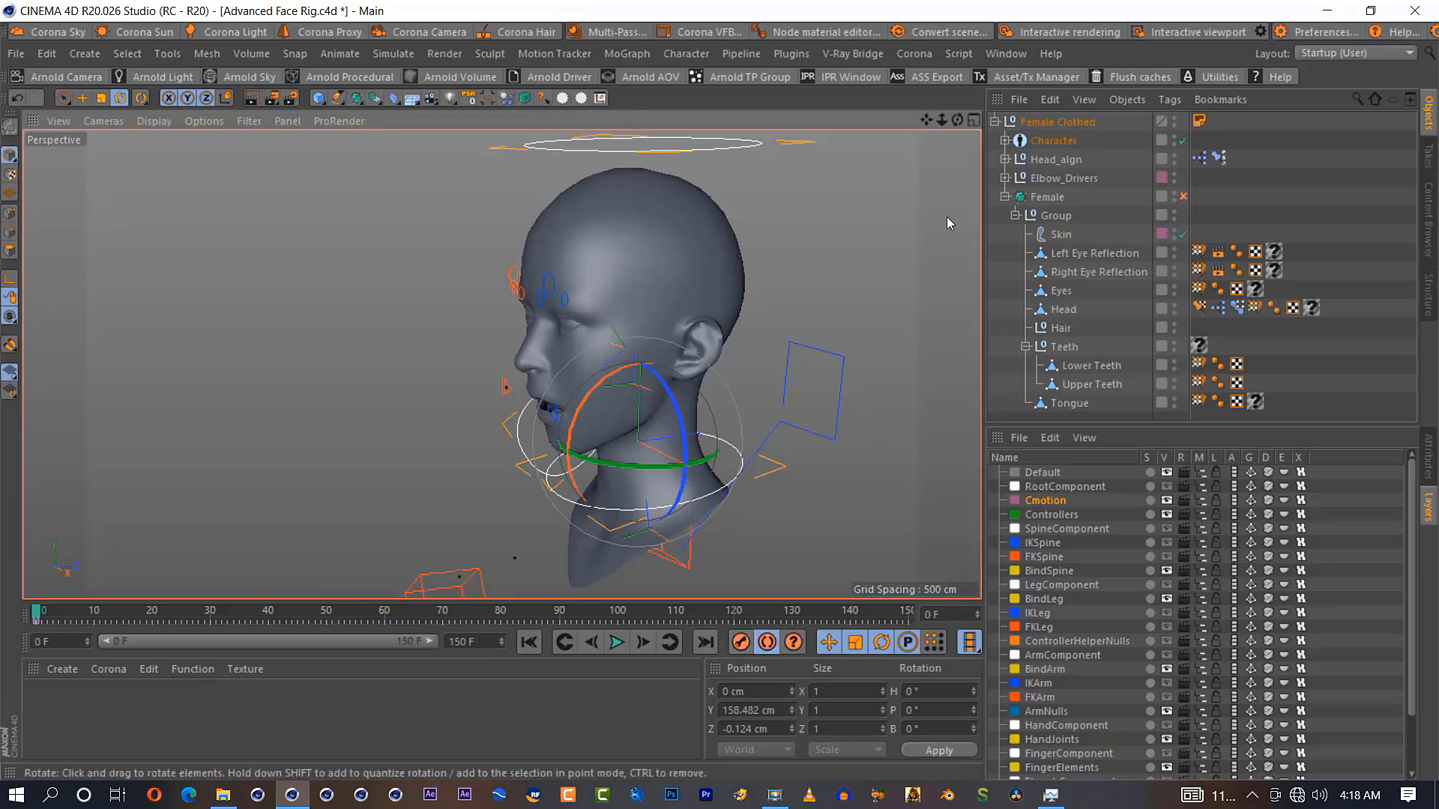
Add the mouth-corner controllers on both sides of the face to the controller selection
{"action": "mouse_move", "coordinate": [956, 121]}
{"action": "left_mouse_down"}
{"action": "mouse_move", "coordinate": [910, 126]}
{"action": "mouse_move", "coordinate": [987, 139]}
{"action": "mouse_move", "coordinate": [965, 145]}
{"action": "left_mouse_up"}
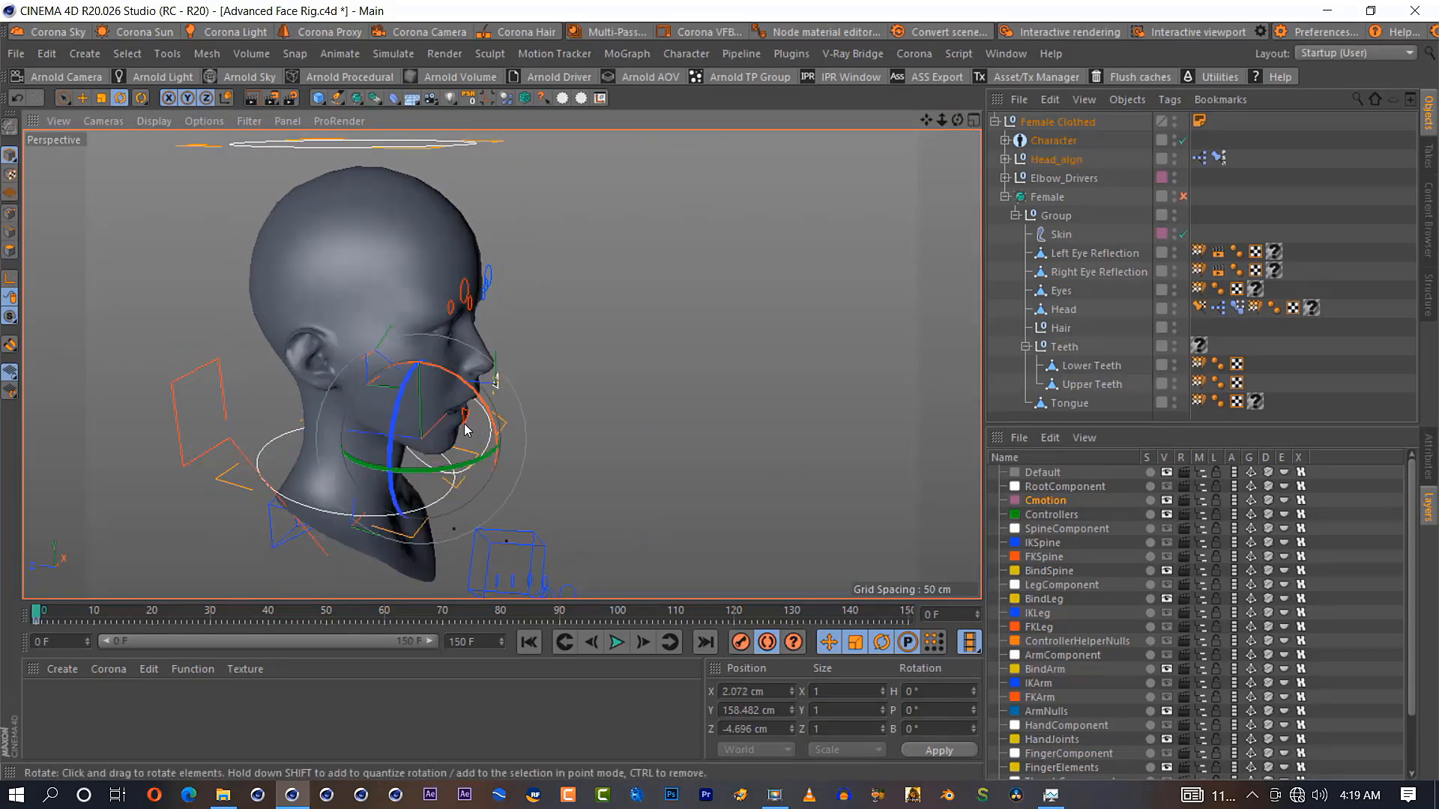
{"action": "left_click", "coordinate": [464, 425], "text": "shift"}
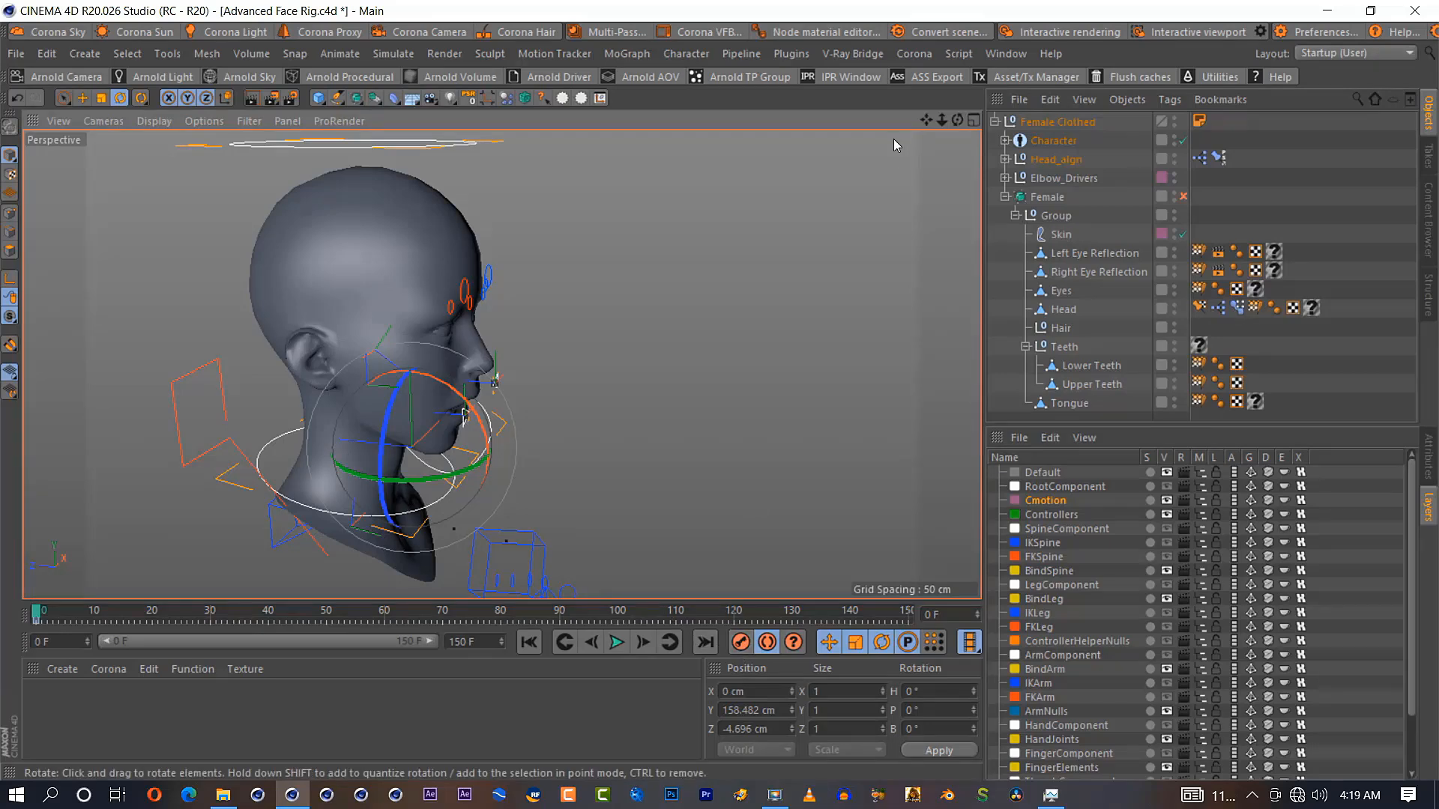
{"action": "left_click_drag", "start_coordinate": [957, 120], "coordinate": [873, 142]}
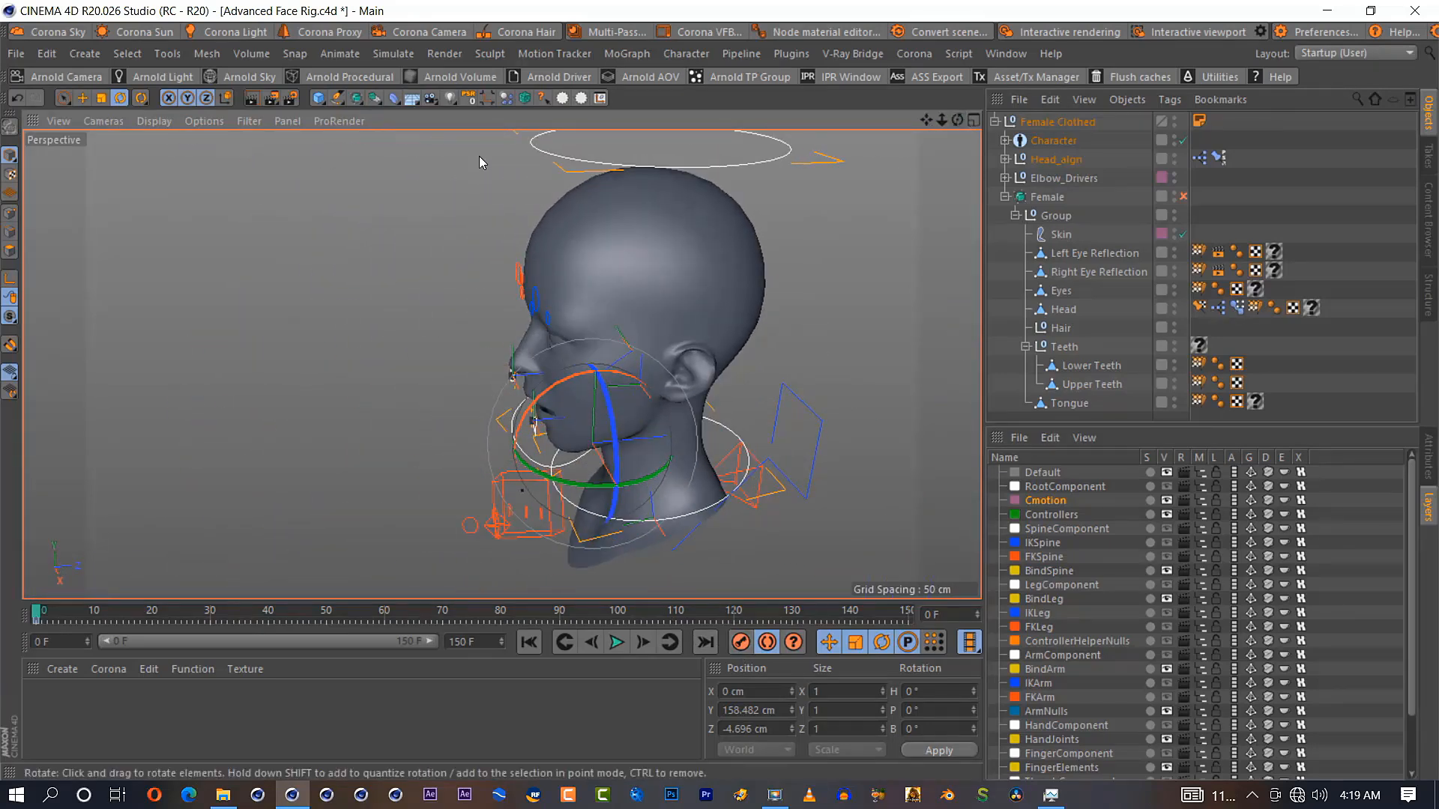
Exclude polygon objects from viewport selection and add the eyebrow controllers to the selected controllers
{"action": "left_click", "coordinate": [547, 99]}
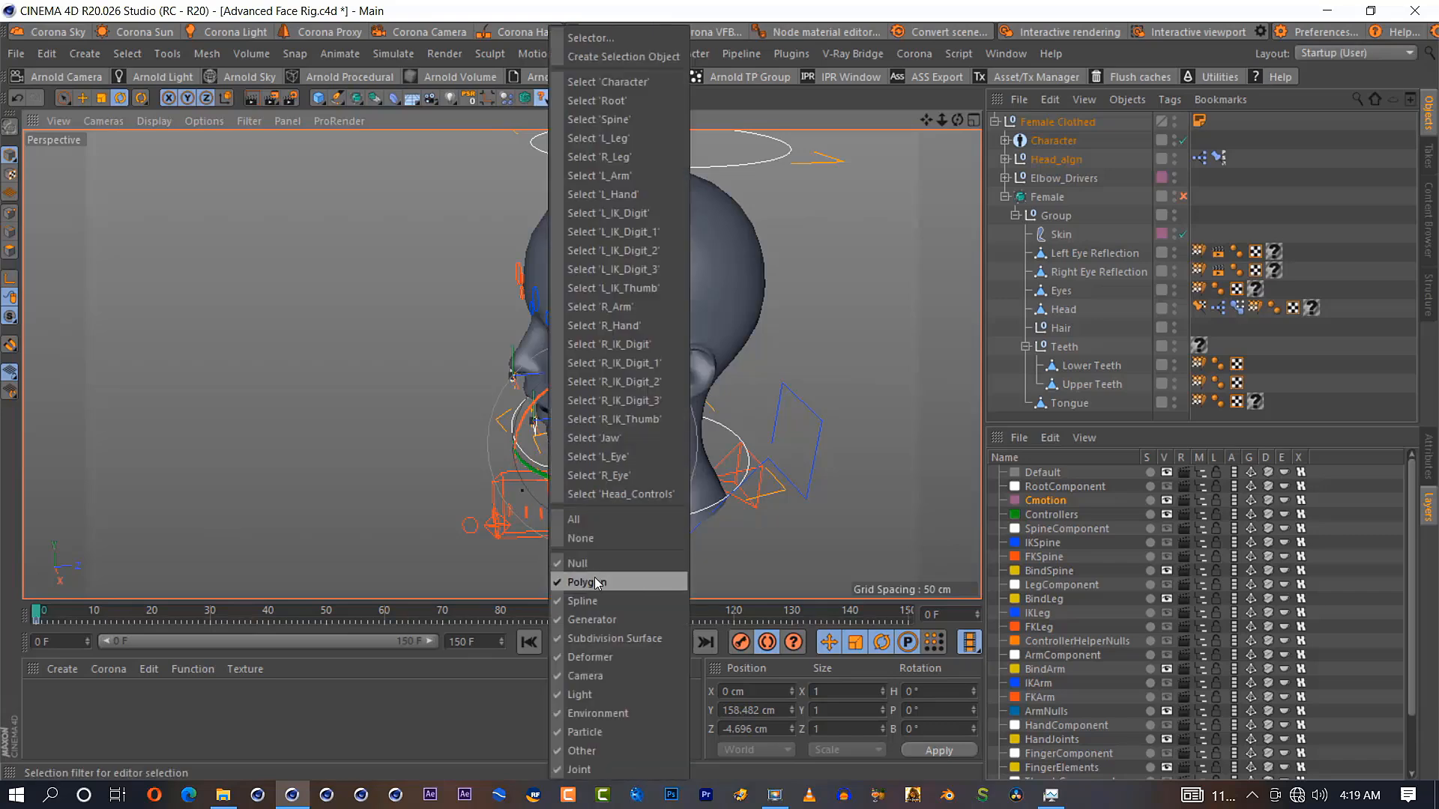
{"action": "left_click", "coordinate": [597, 583]}
{"action": "left_click", "coordinate": [519, 278]}
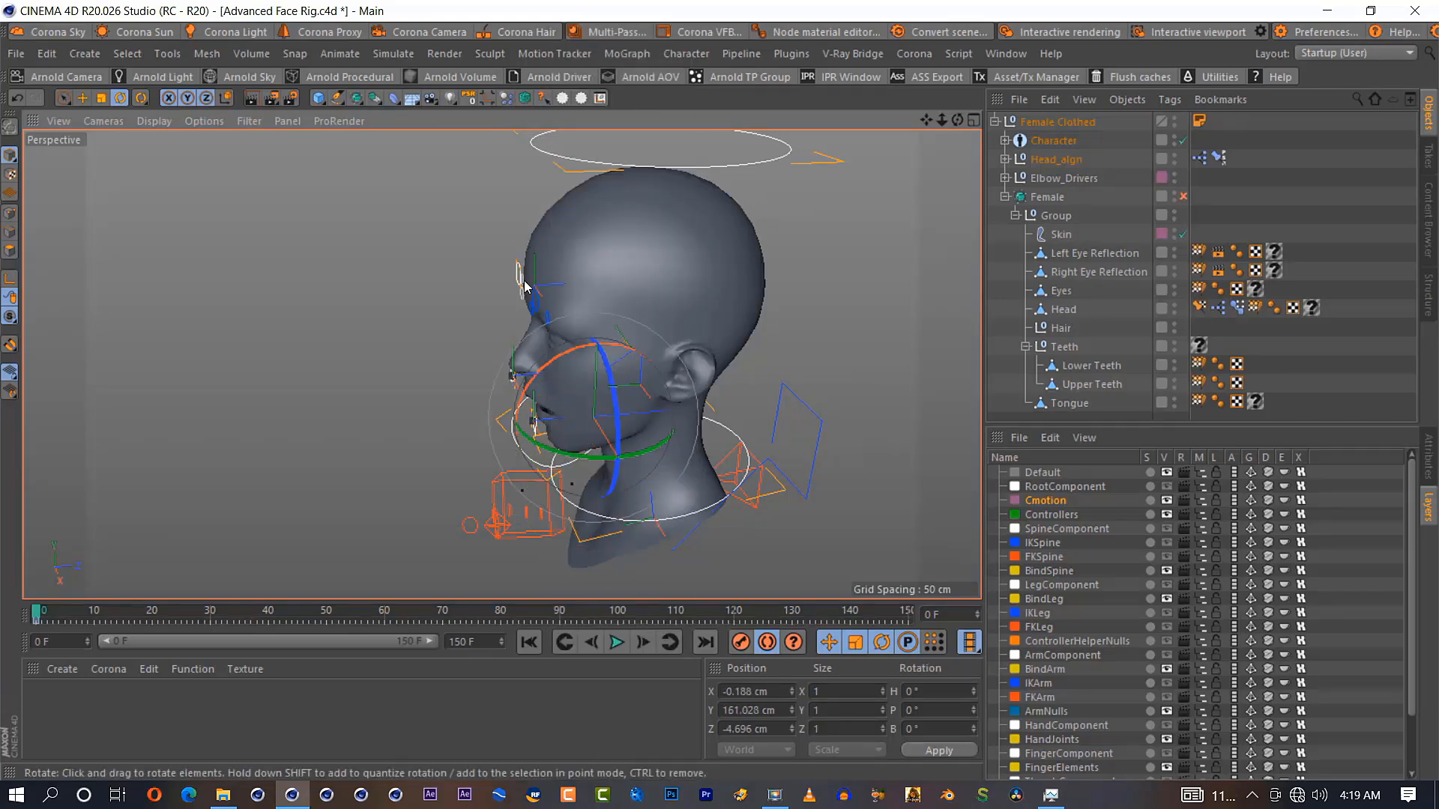
{"action": "left_click", "coordinate": [525, 283], "text": "shift"}
{"action": "left_click", "coordinate": [550, 322]}
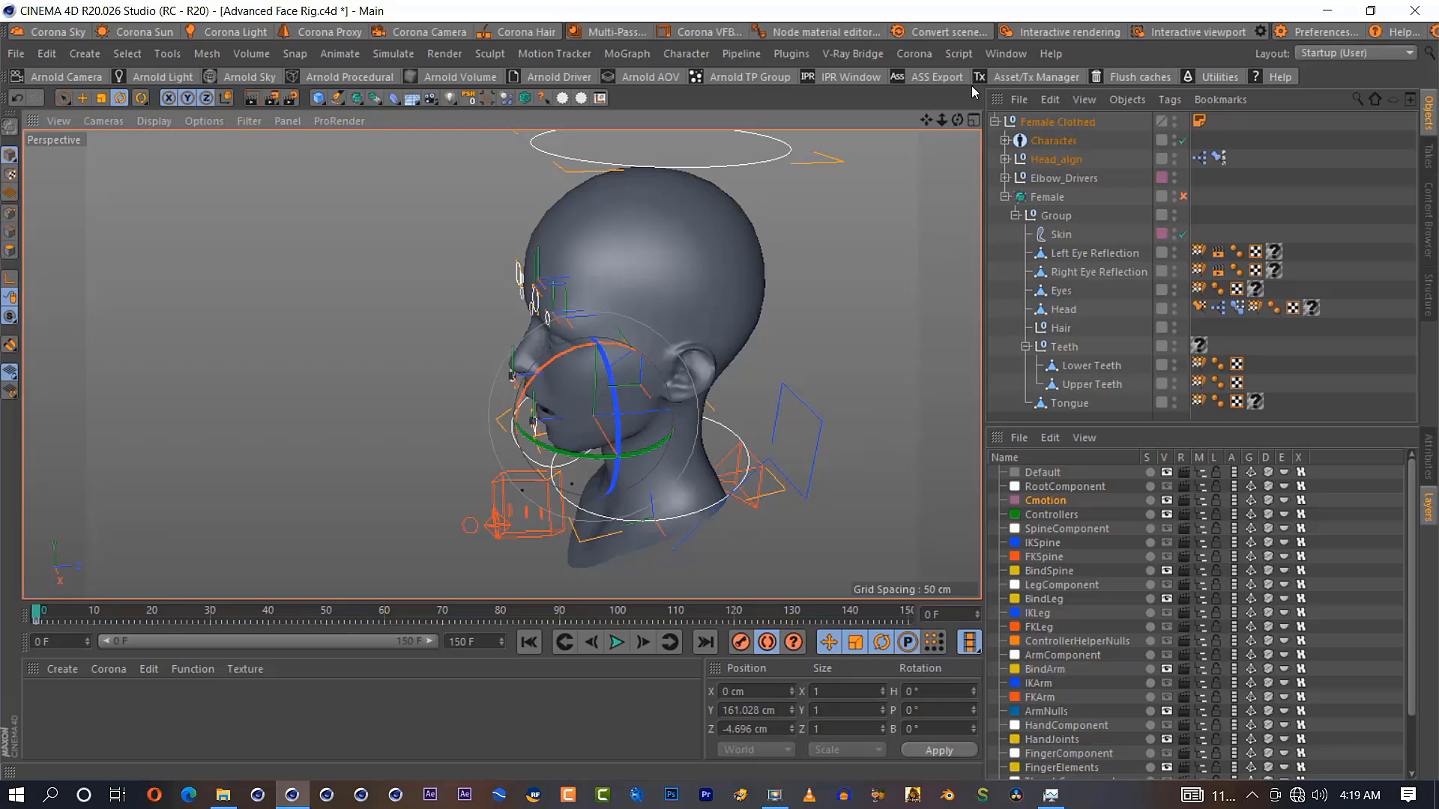
{"action": "left_click_drag", "start_coordinate": [958, 120], "coordinate": [914, 132]}
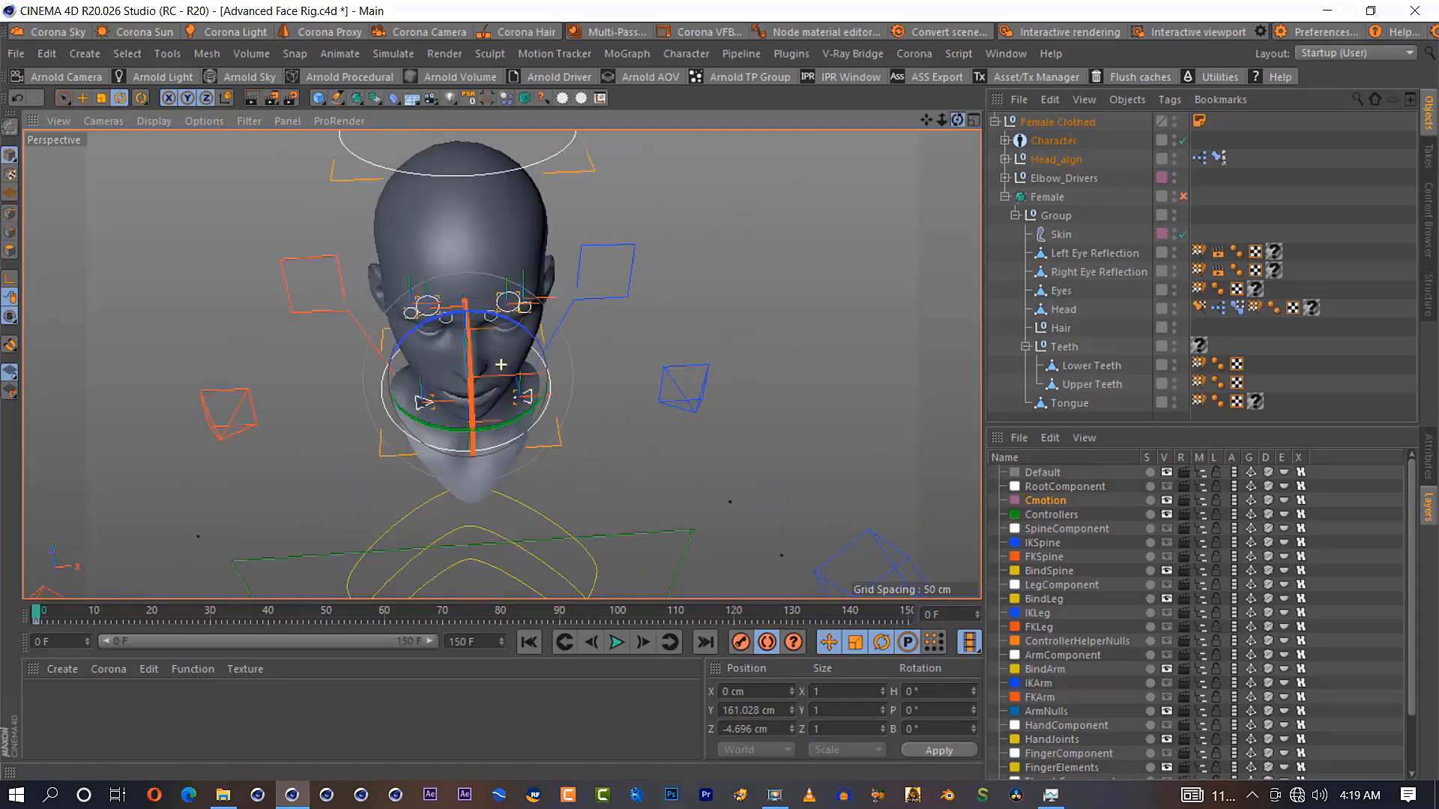
Select the neck controller to pose the head and move the animation back to about frame 33
{"action": "left_click", "coordinate": [518, 488]}
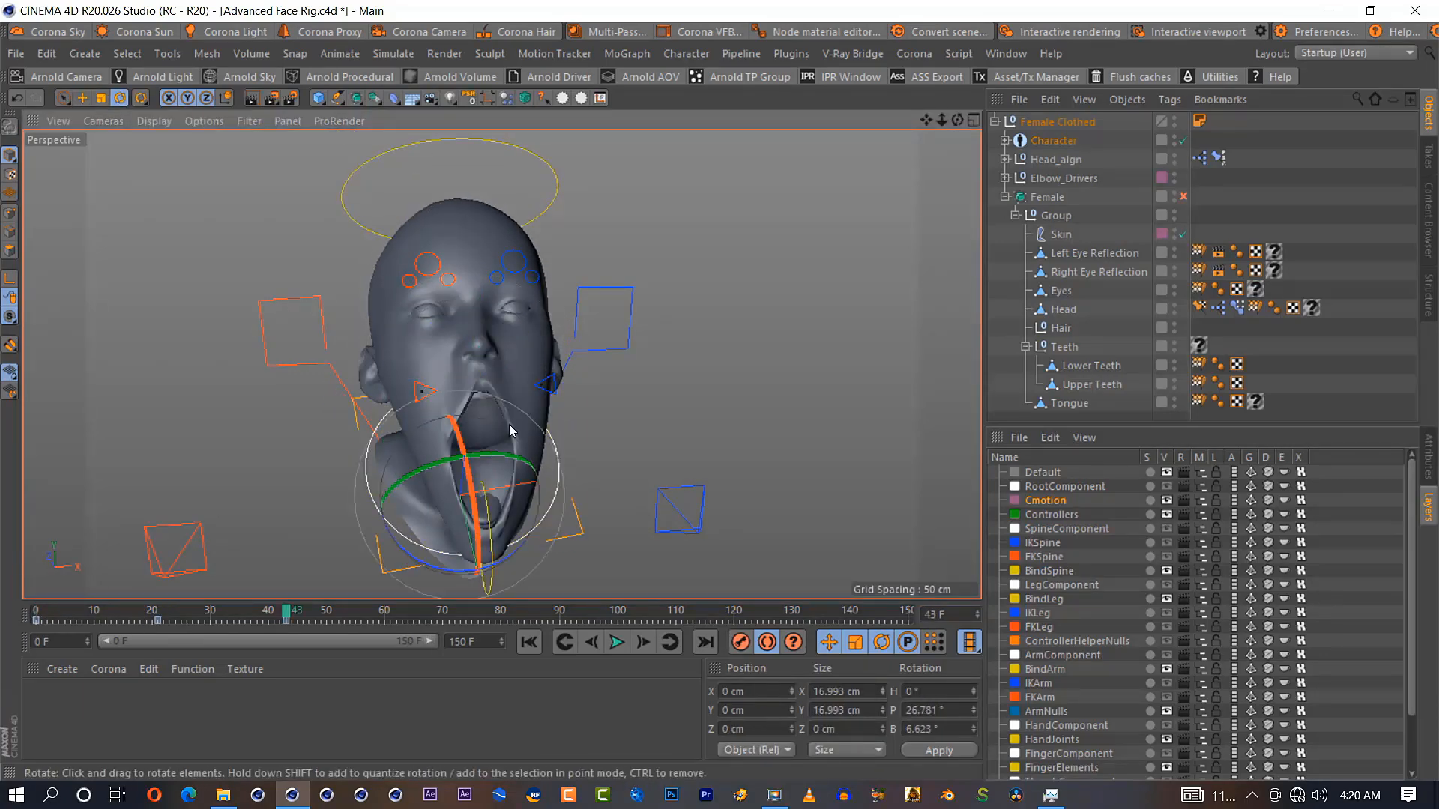
{"action": "left_click_drag", "start_coordinate": [286, 612], "coordinate": [228, 612]}
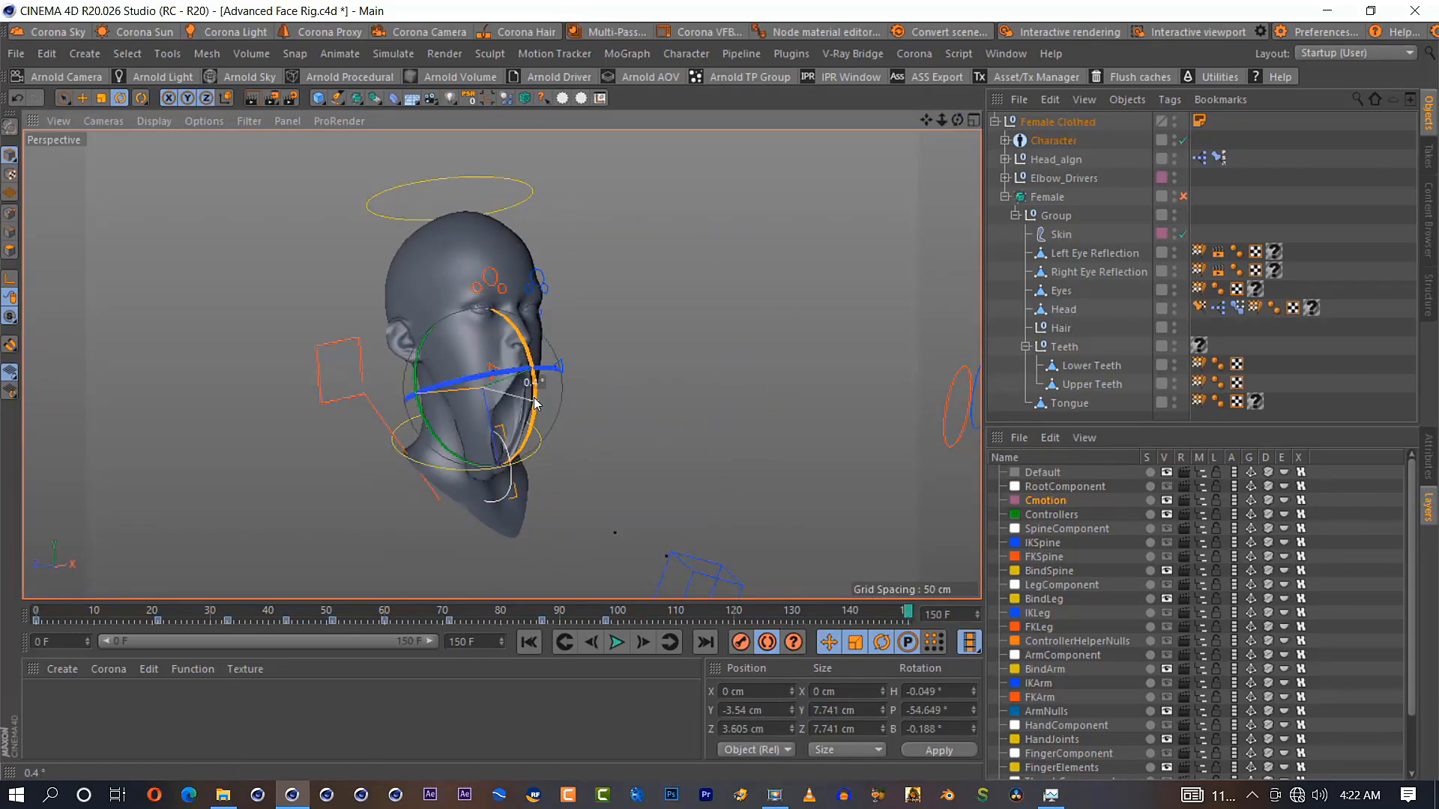
Play back the screaming head animation and scrub through its last frames to check the mouth and neck movement
{"action": "key", "text": "e"}
{"action": "left_click", "coordinate": [616, 643]}
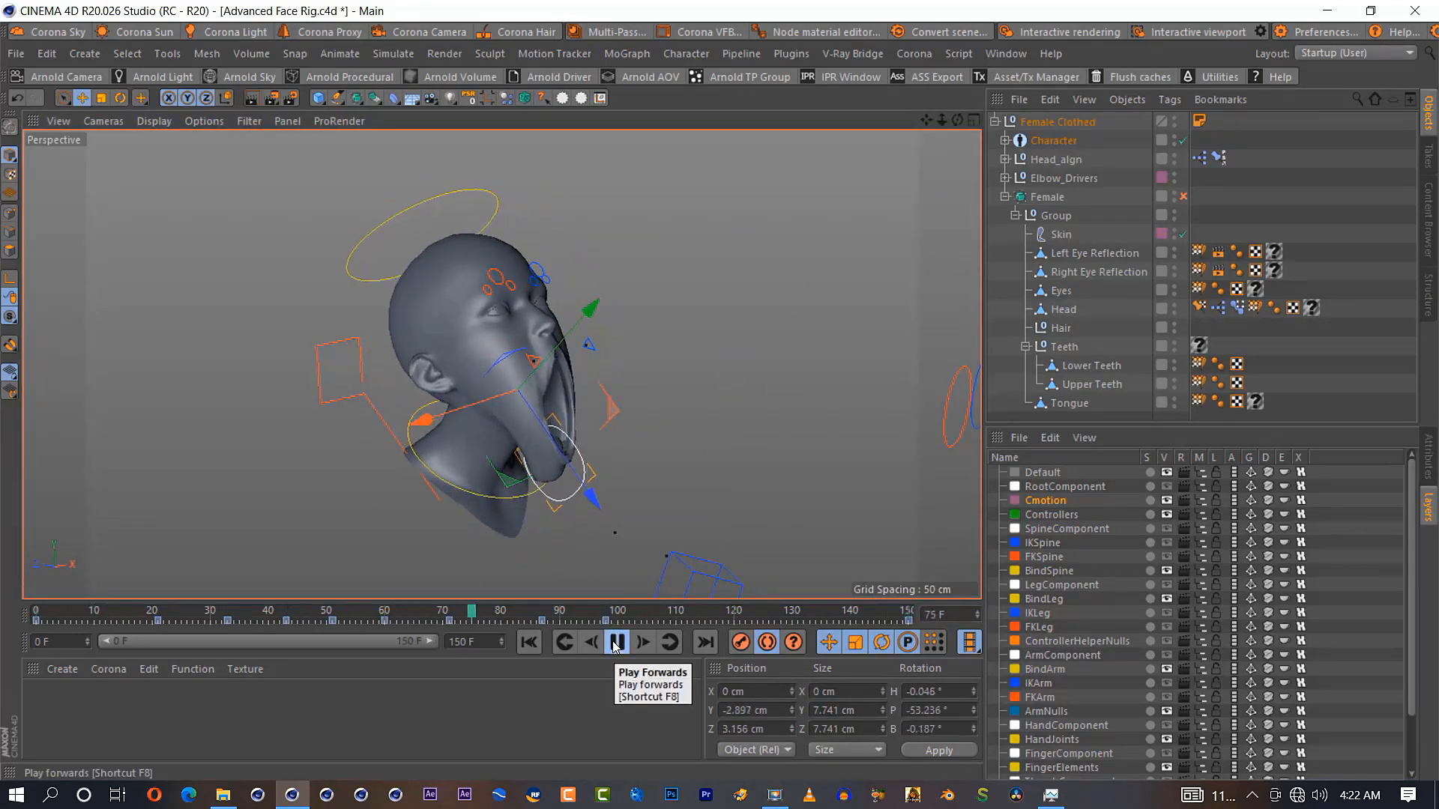
{"action": "left_click", "coordinate": [616, 643]}
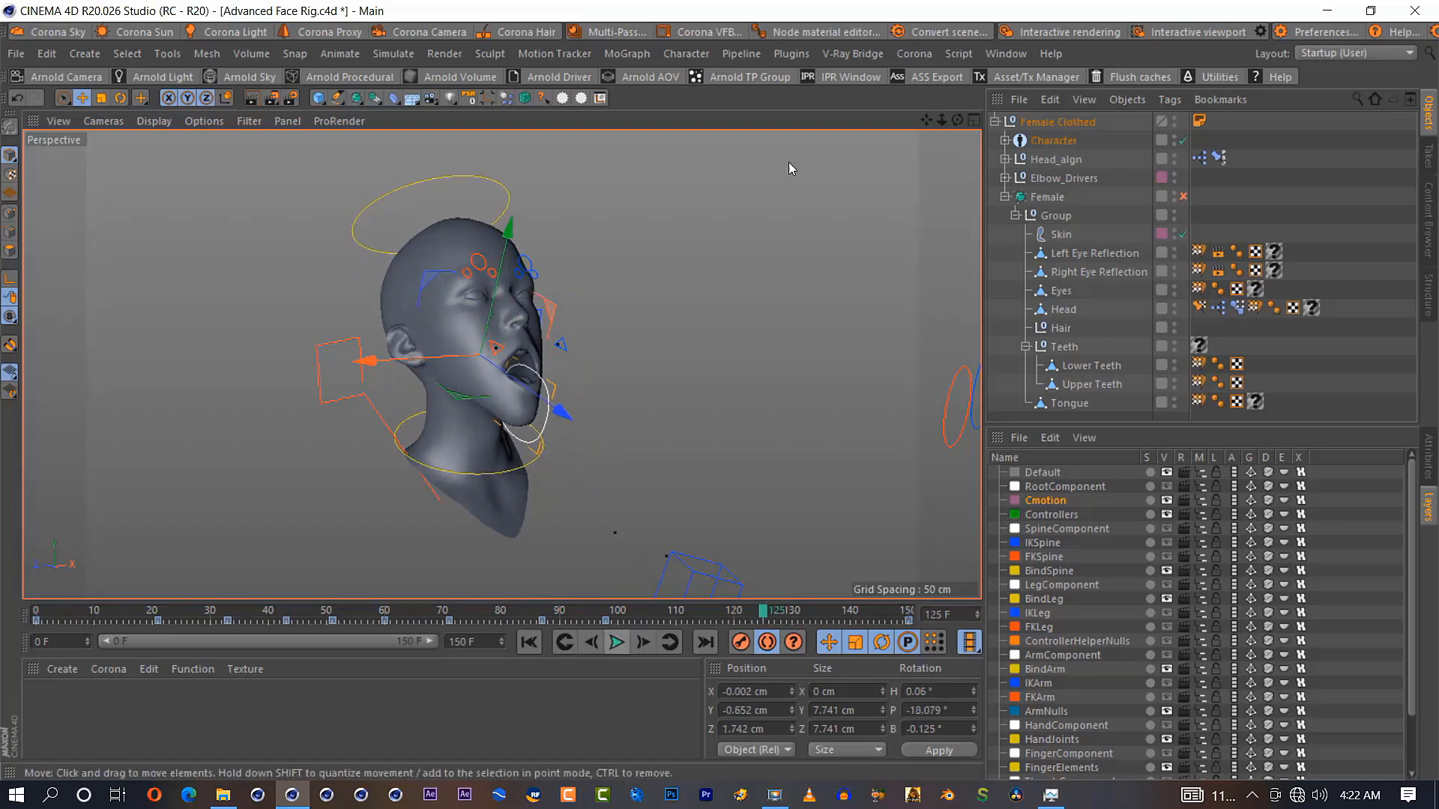
{"action": "left_click_drag", "start_coordinate": [957, 120], "coordinate": [896, 128]}
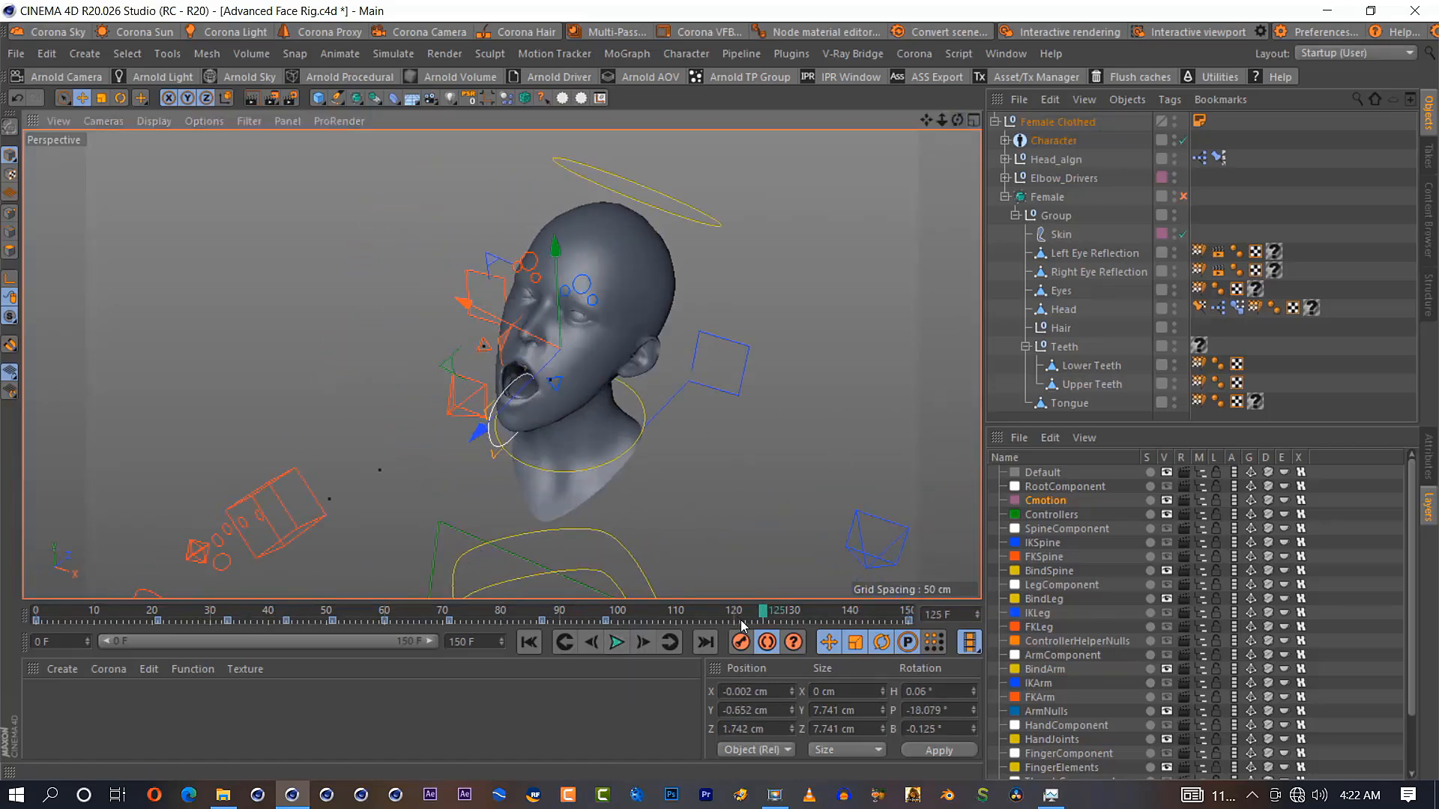
{"action": "left_click_drag", "start_coordinate": [742, 627], "coordinate": [694, 628]}
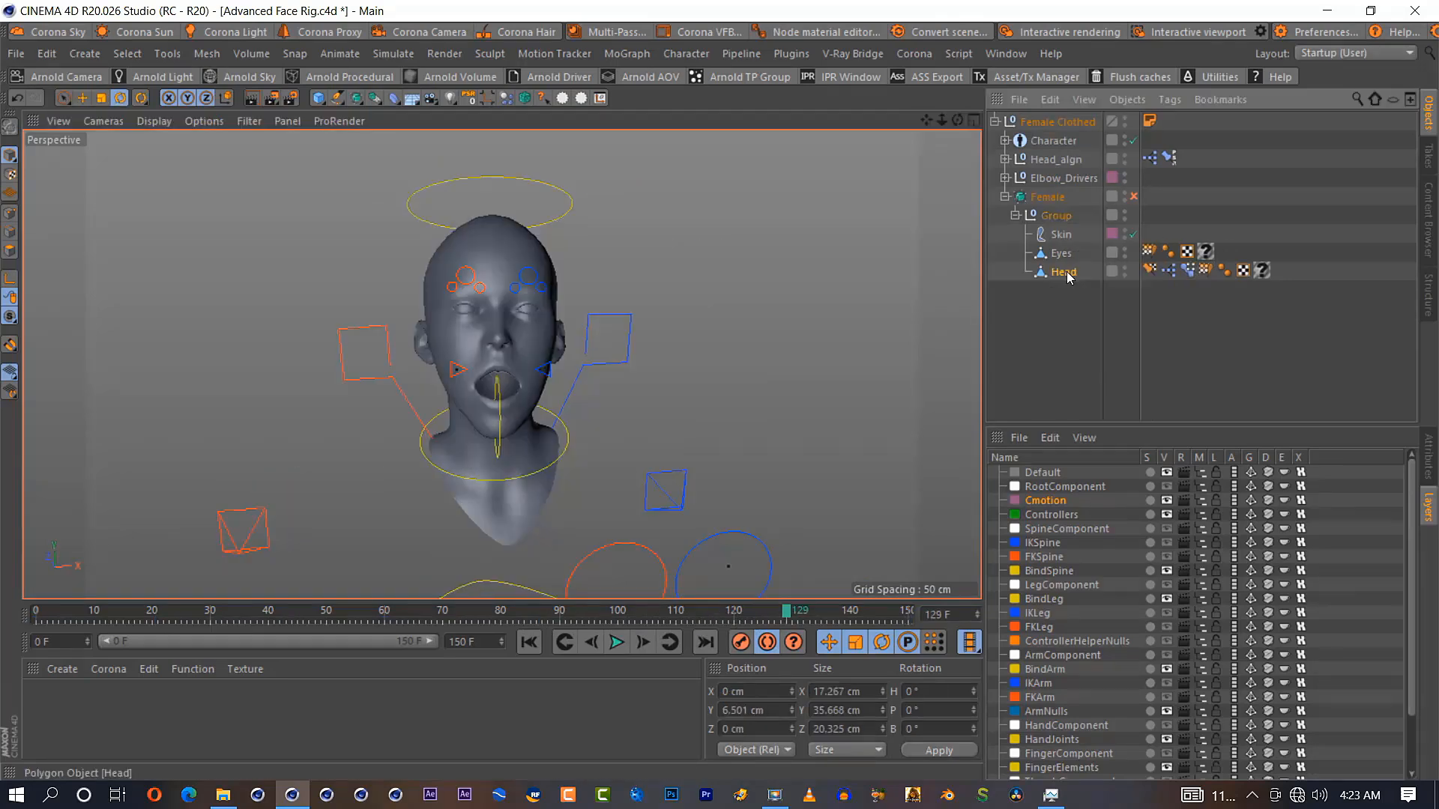
Bake the animated Head mesh as an Alembic object
{"action": "right_click", "coordinate": [1067, 272]}
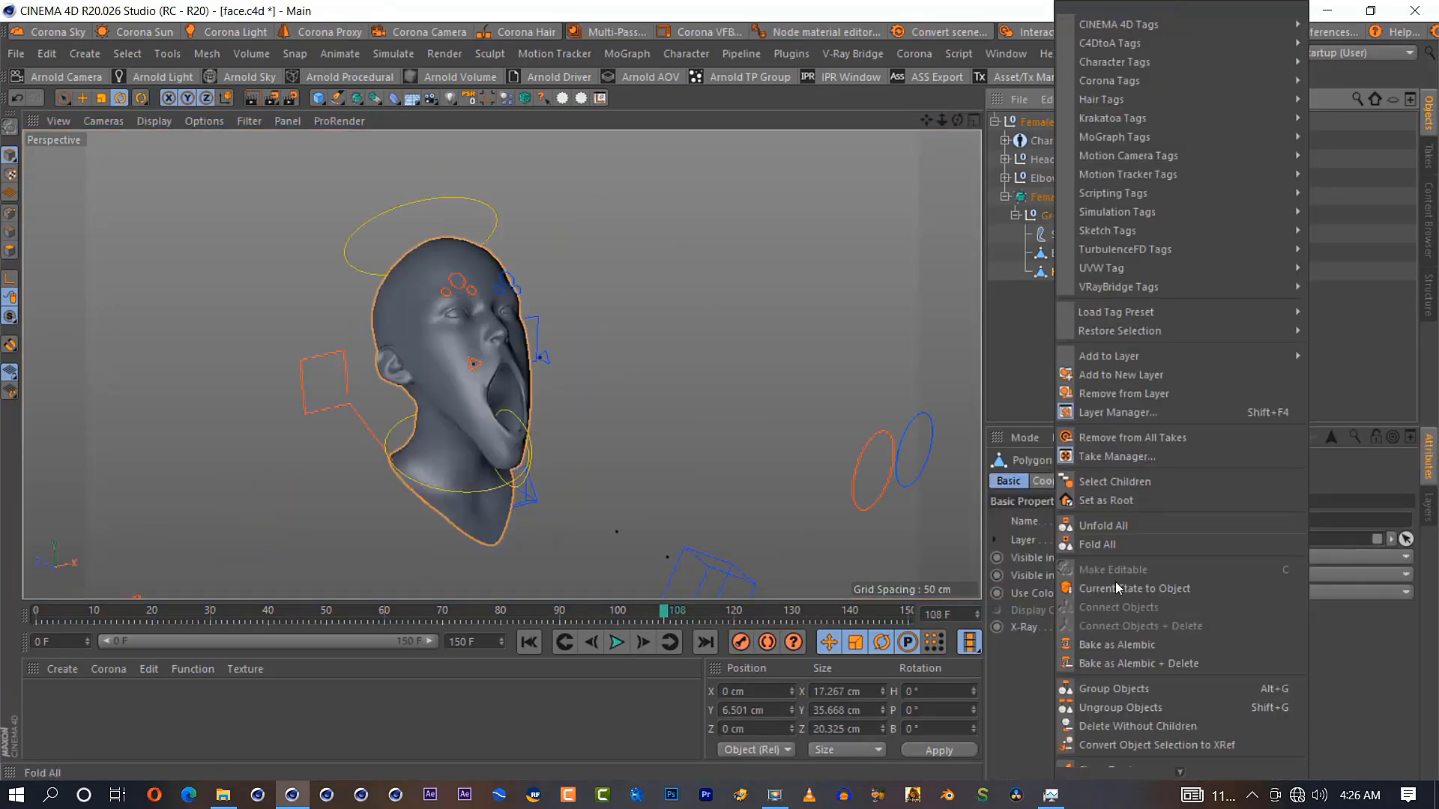
{"action": "left_click", "coordinate": [1145, 646]}
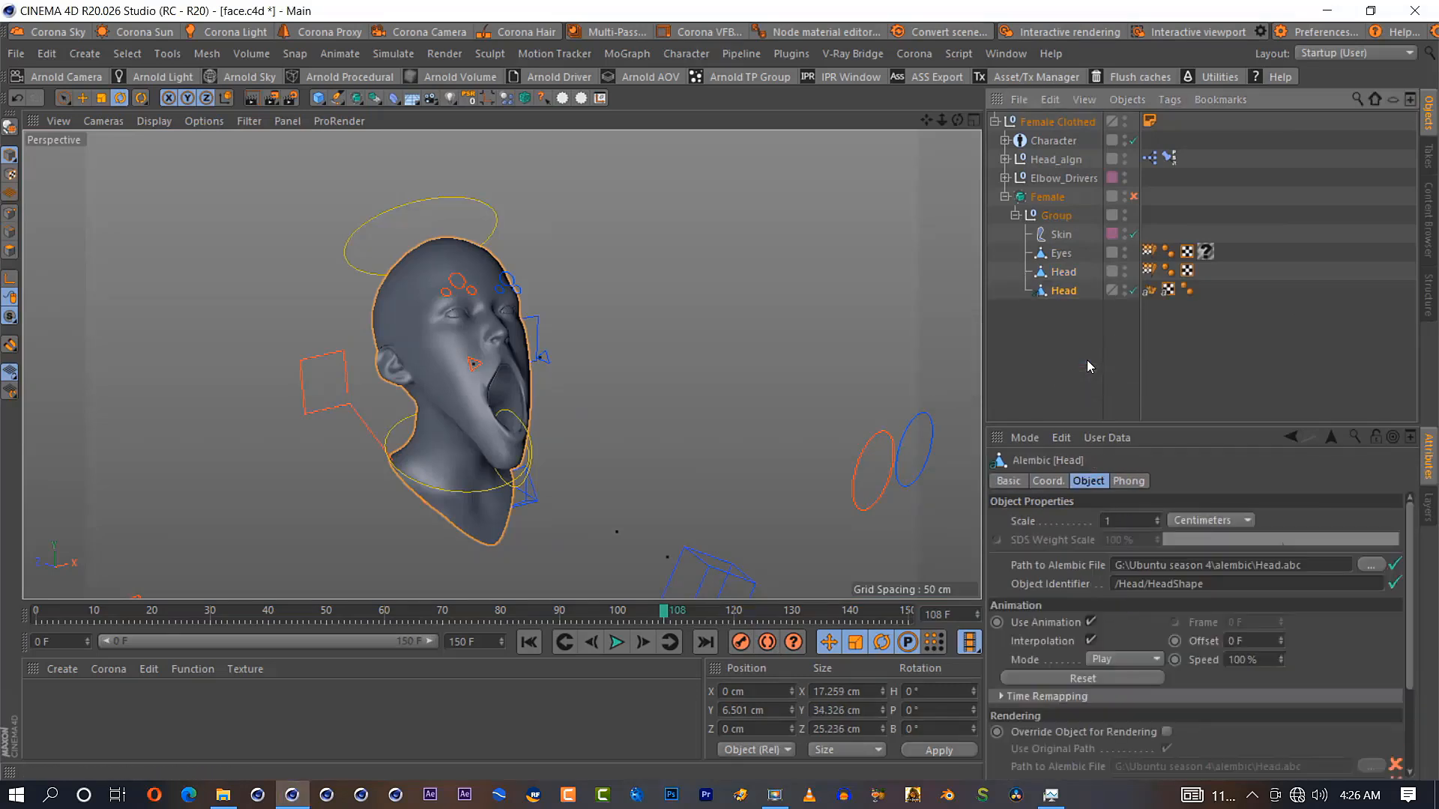
Move the Alembic Head out to the top of the object hierarchy and hide the Female Clothed rig
{"action": "left_click", "coordinate": [1073, 307]}
{"action": "left_click_drag", "start_coordinate": [1064, 290], "coordinate": [1034, 120]}
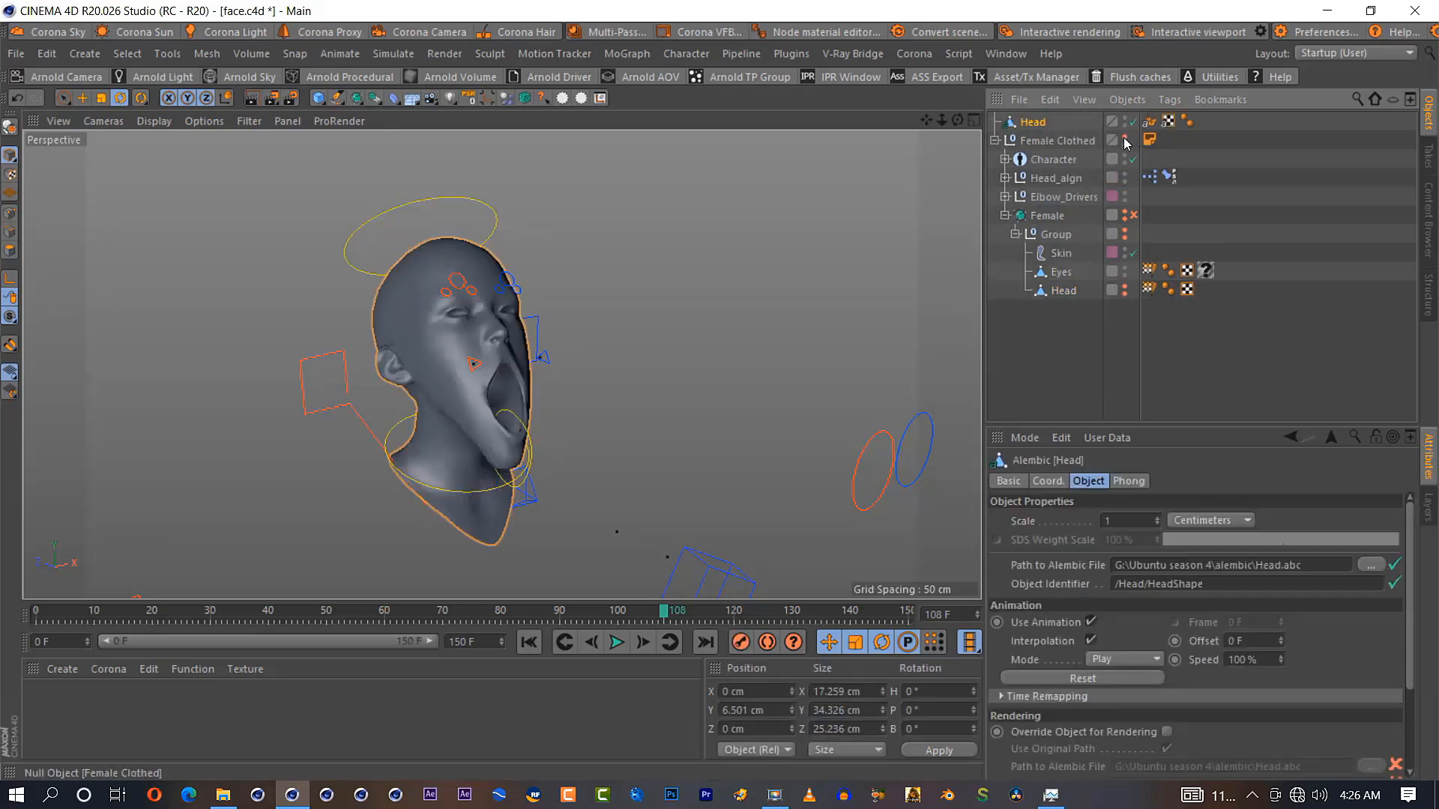
{"action": "left_click", "coordinate": [1124, 140]}
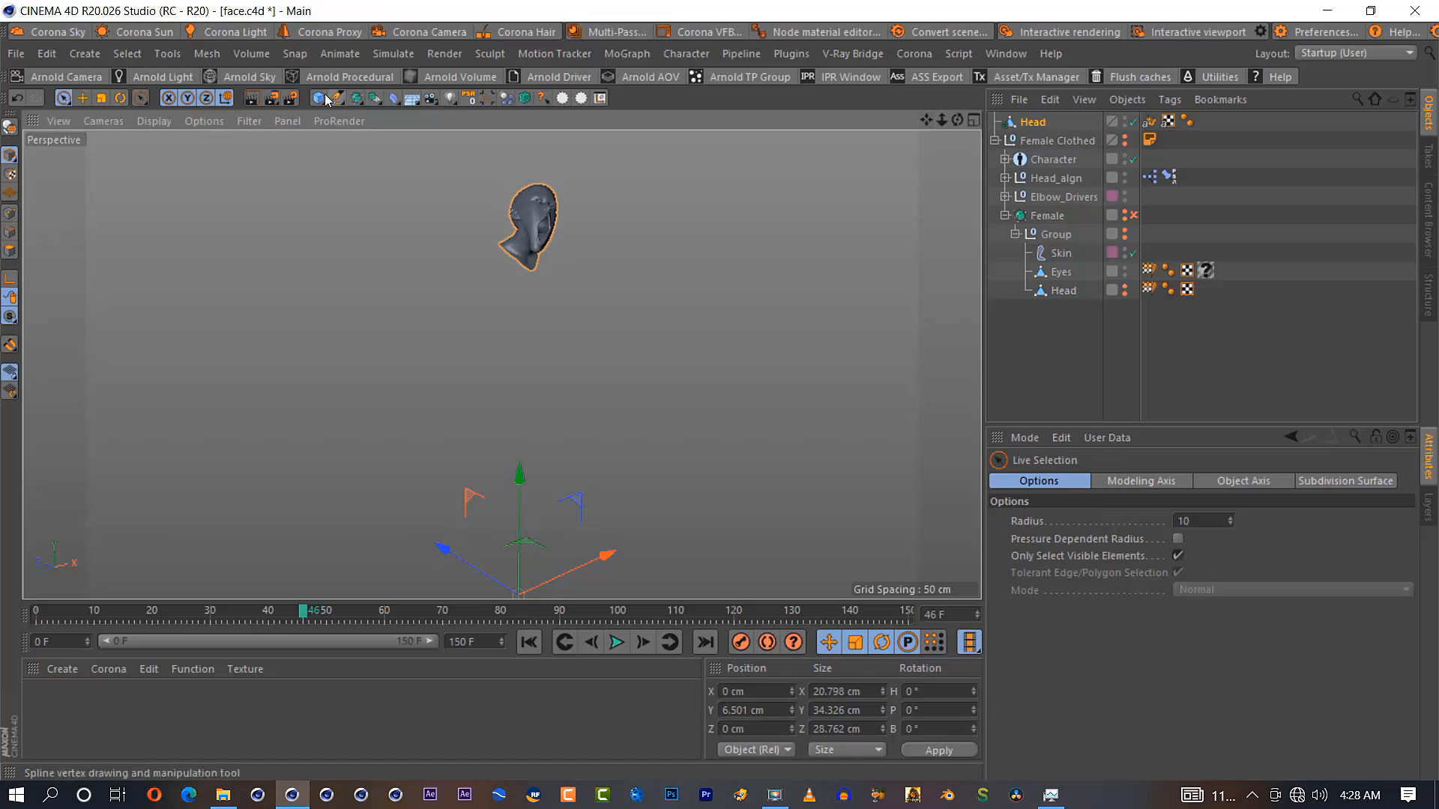
Add a 200 cm cube as a size reference for the Alembic head
{"action": "left_click", "coordinate": [318, 98]}
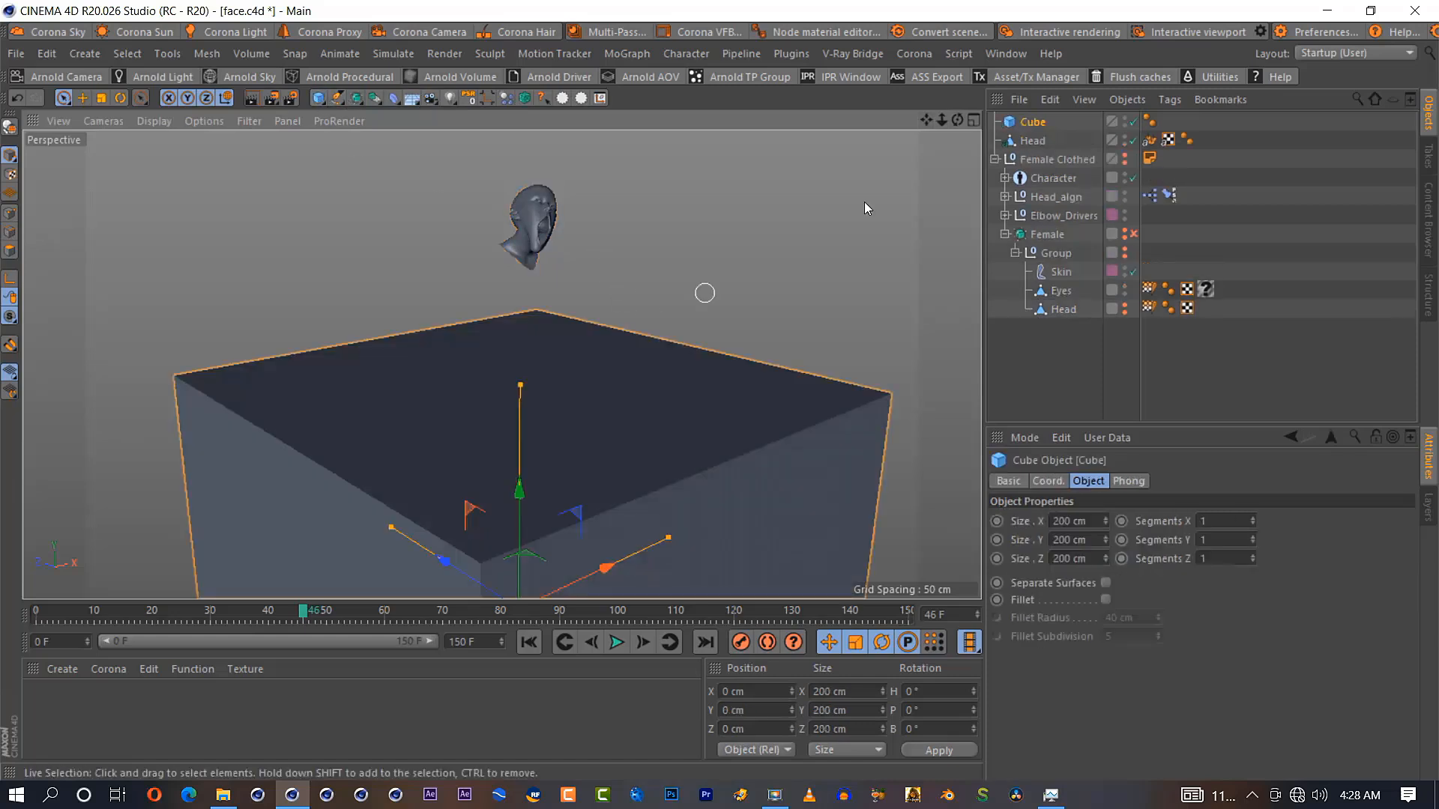
{"action": "scroll", "coordinate": [503, 366], "scroll_direction": "down", "scroll_amount": 5}
{"action": "left_click_drag", "start_coordinate": [950, 120], "coordinate": [920, 123]}
Enlarge the Alembic Head through its object scale, trying 4 and settling on 5
{"action": "left_click", "coordinate": [1020, 140]}
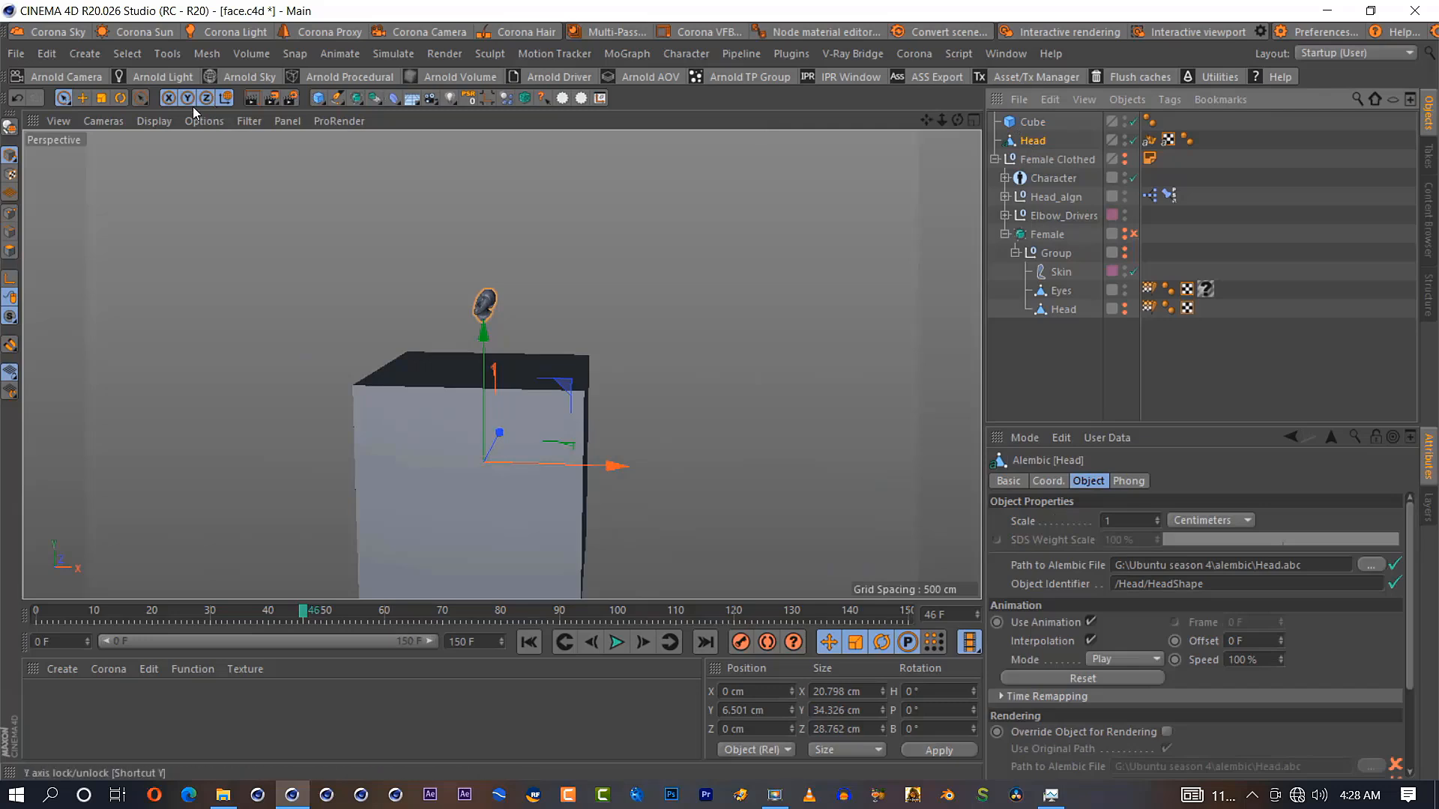
{"action": "left_click", "coordinate": [101, 97]}
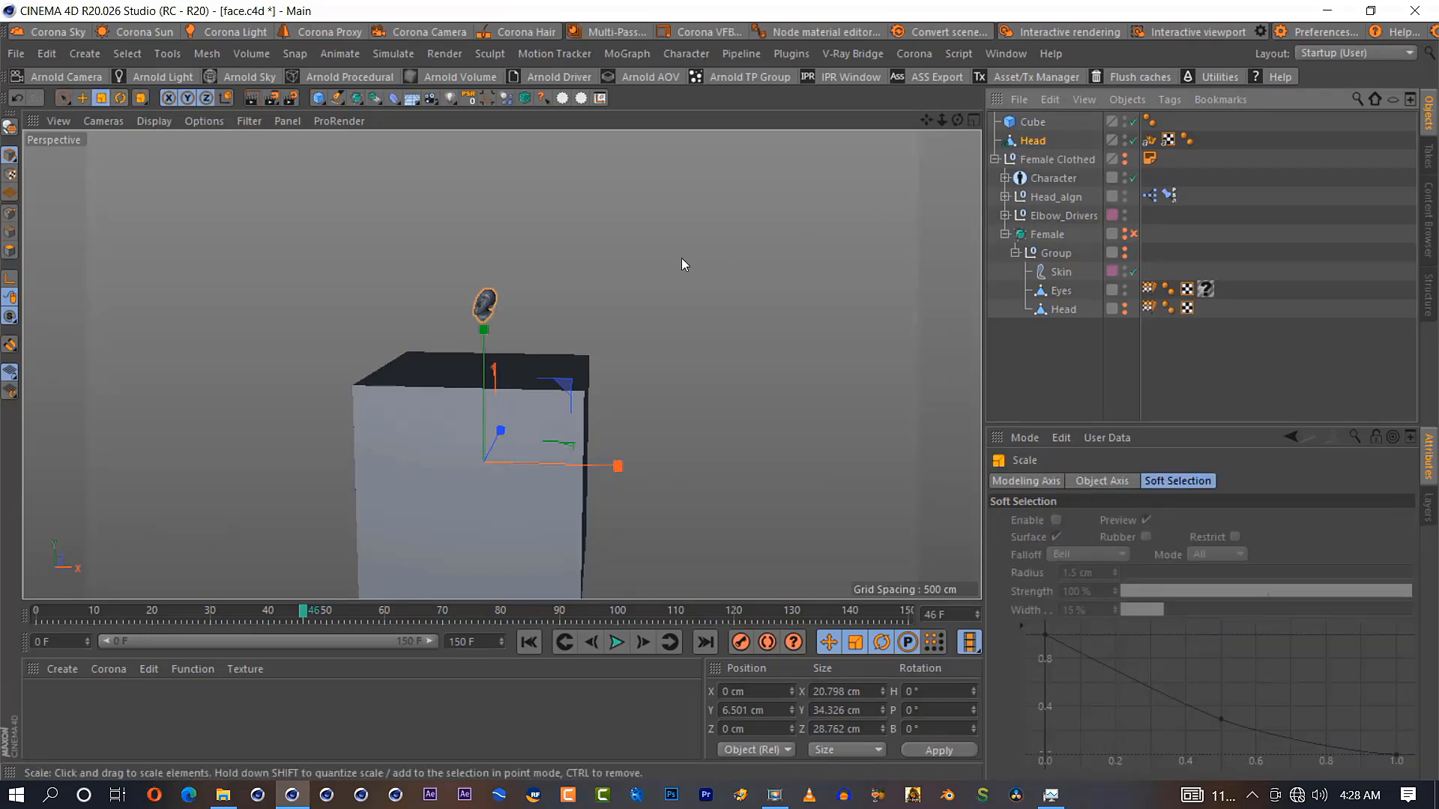
{"action": "left_click", "coordinate": [1031, 141]}
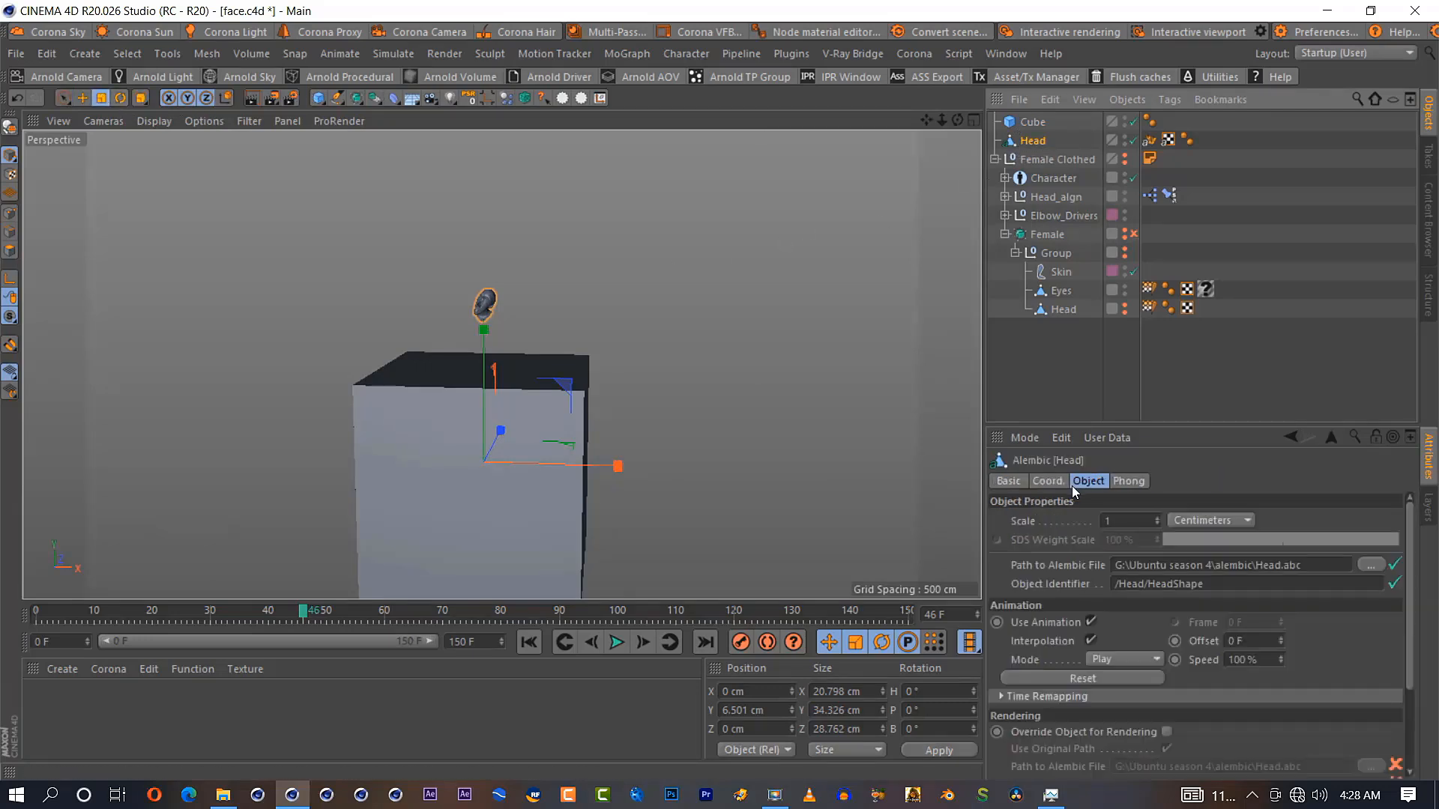
{"action": "double_click", "coordinate": [1120, 520]}
{"action": "type", "text": "4"}
{"action": "key", "text": "Return"}
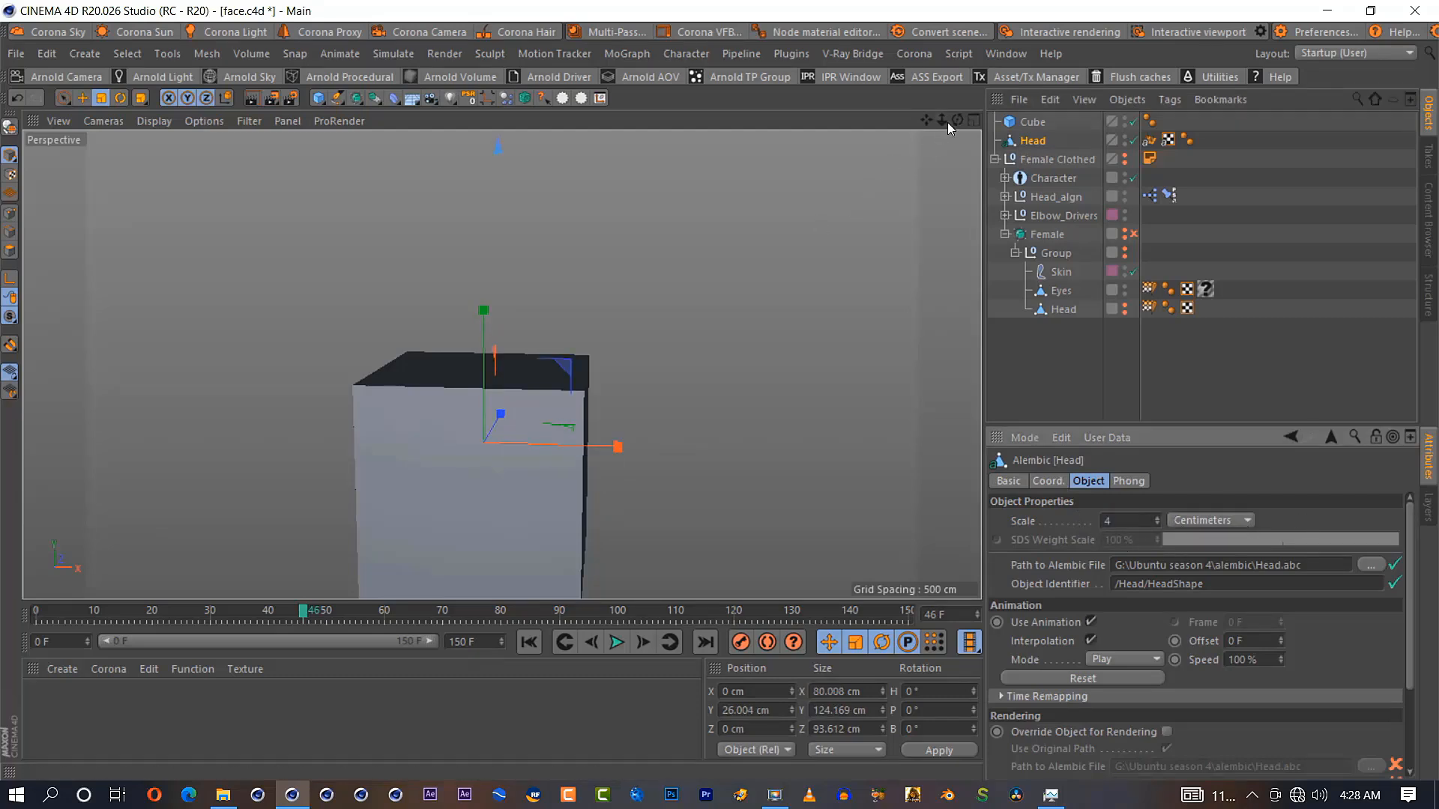
{"action": "mouse_move", "coordinate": [943, 121]}
{"action": "left_mouse_down"}
{"action": "mouse_move", "coordinate": [503, 365]}
{"action": "mouse_move", "coordinate": [939, 118]}
{"action": "left_mouse_up"}
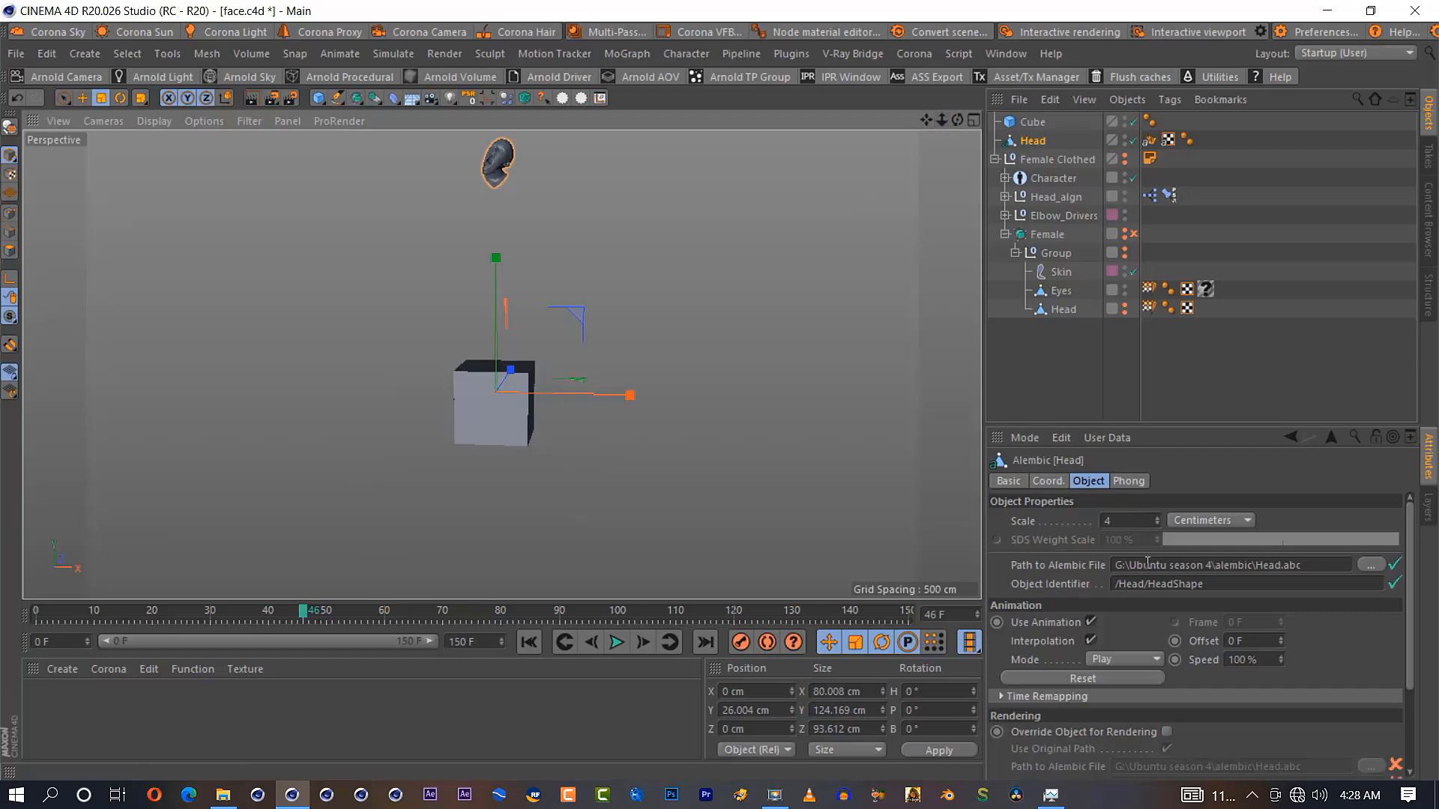
{"action": "left_click", "coordinate": [1116, 518]}
{"action": "key", "text": "Return"}
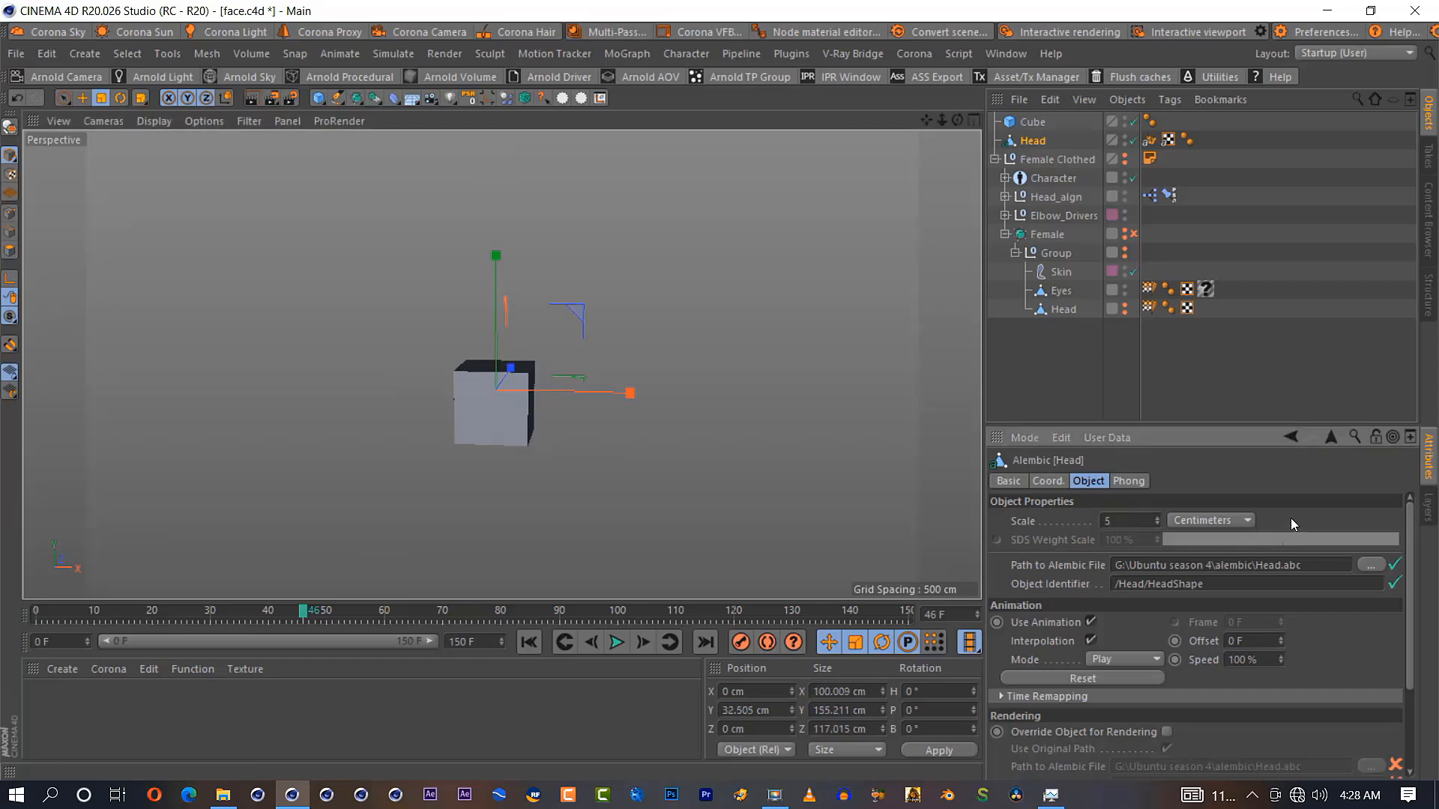
Move the Alembic Head down along the Y axis toward the reference cube
{"action": "left_click", "coordinate": [83, 98]}
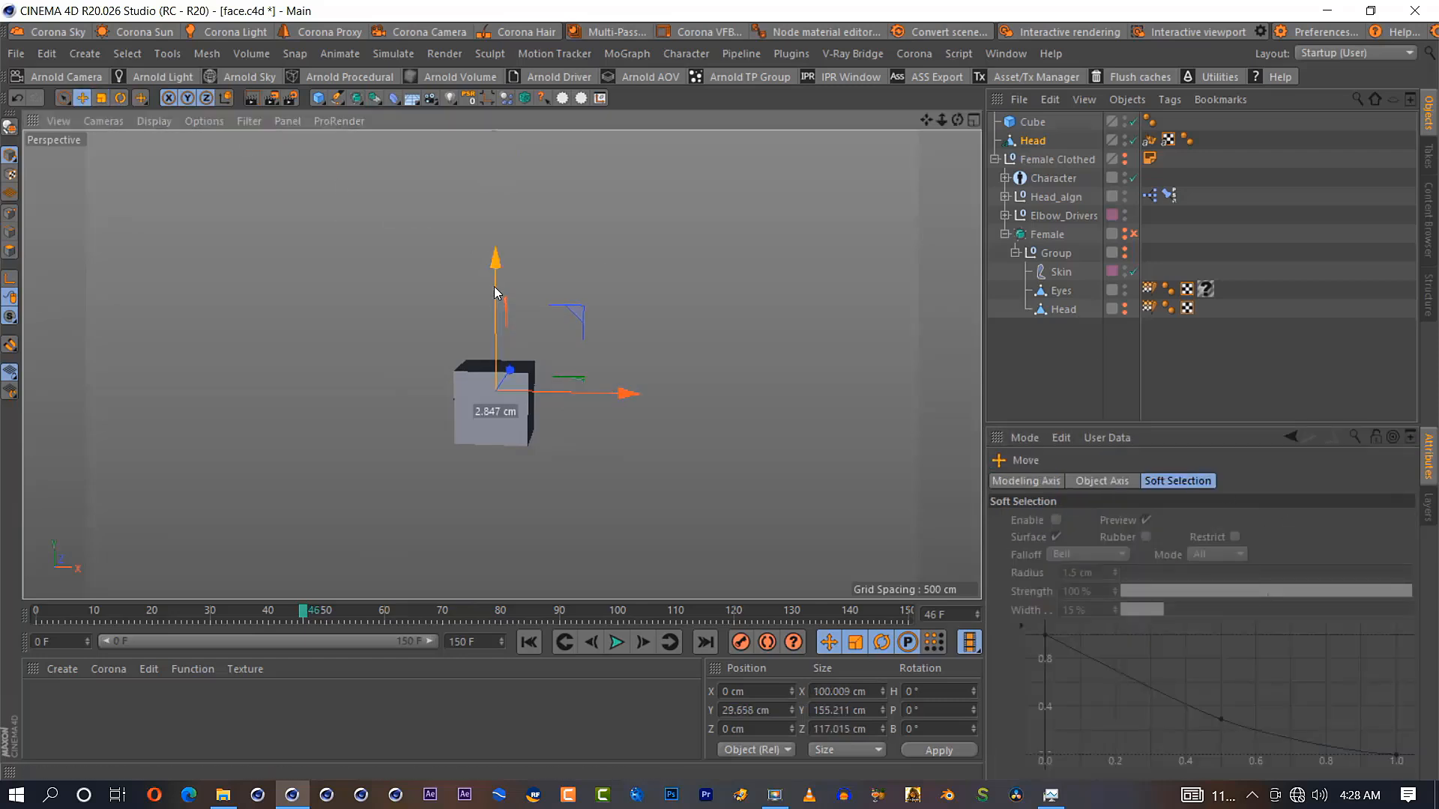
{"action": "left_click_drag", "start_coordinate": [494, 286], "coordinate": [497, 494]}
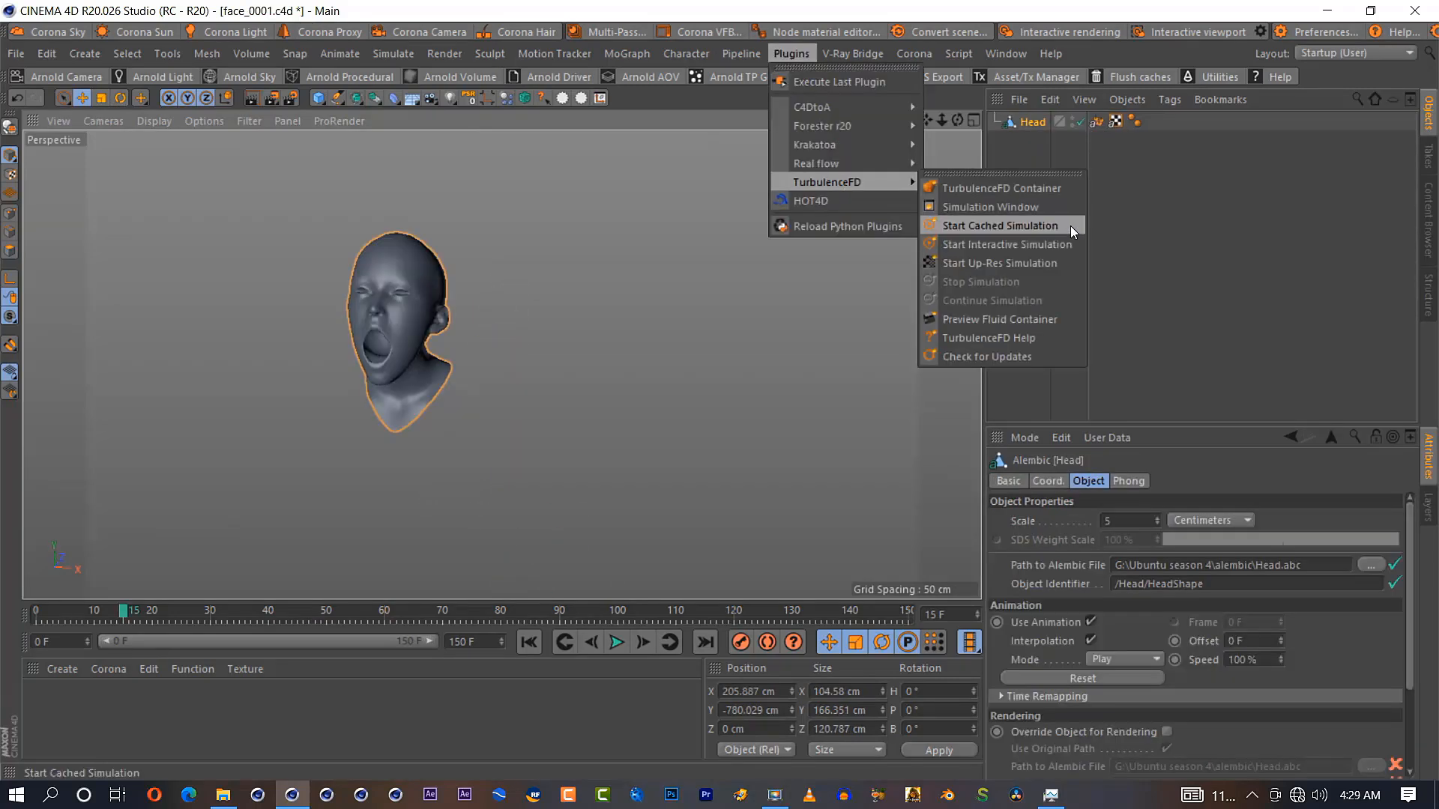
Add a TurbulenceFD container to the scene with the Alembic head
{"action": "left_click", "coordinate": [991, 188]}
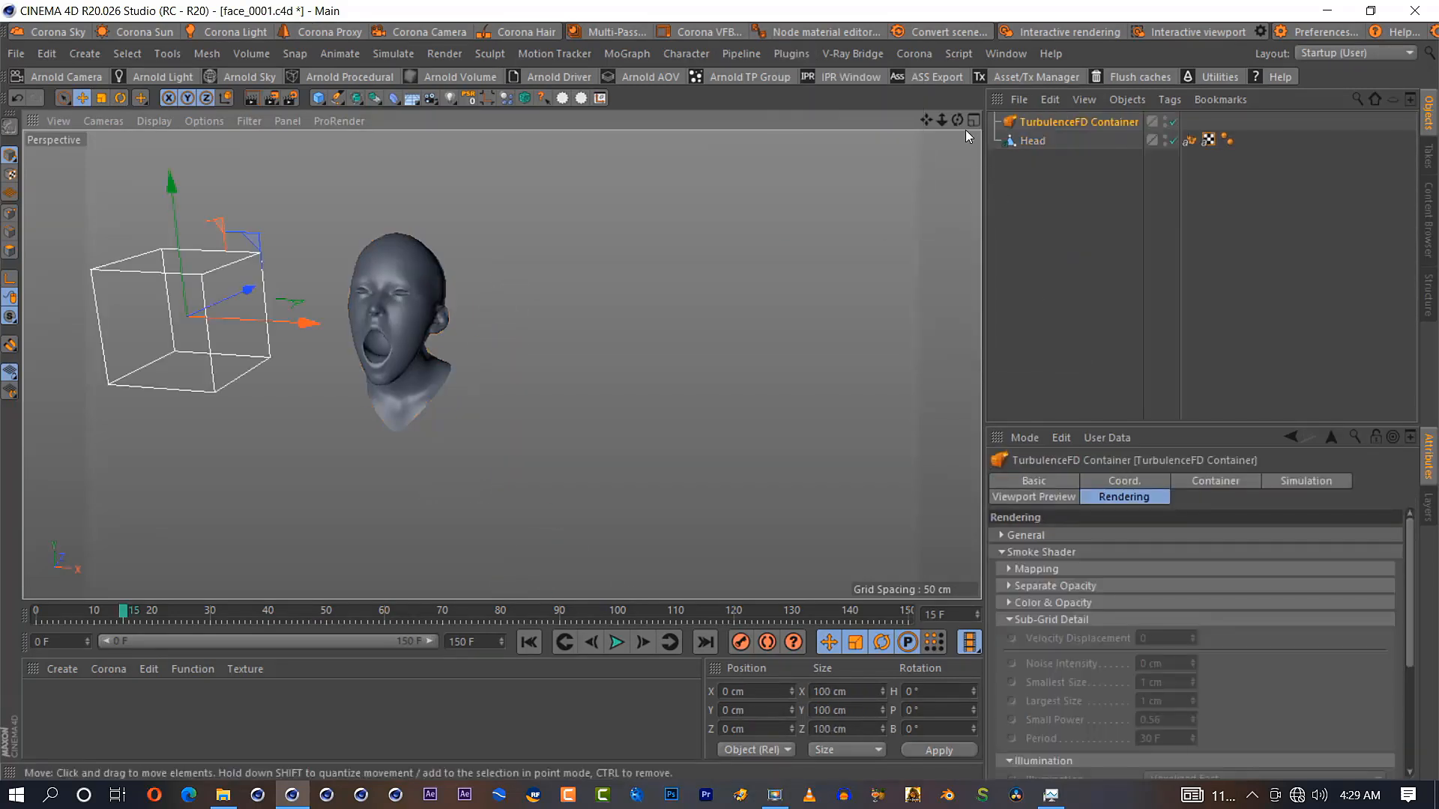
{"action": "left_click_drag", "start_coordinate": [957, 119], "coordinate": [956, 122]}
{"action": "key", "text": "h"}
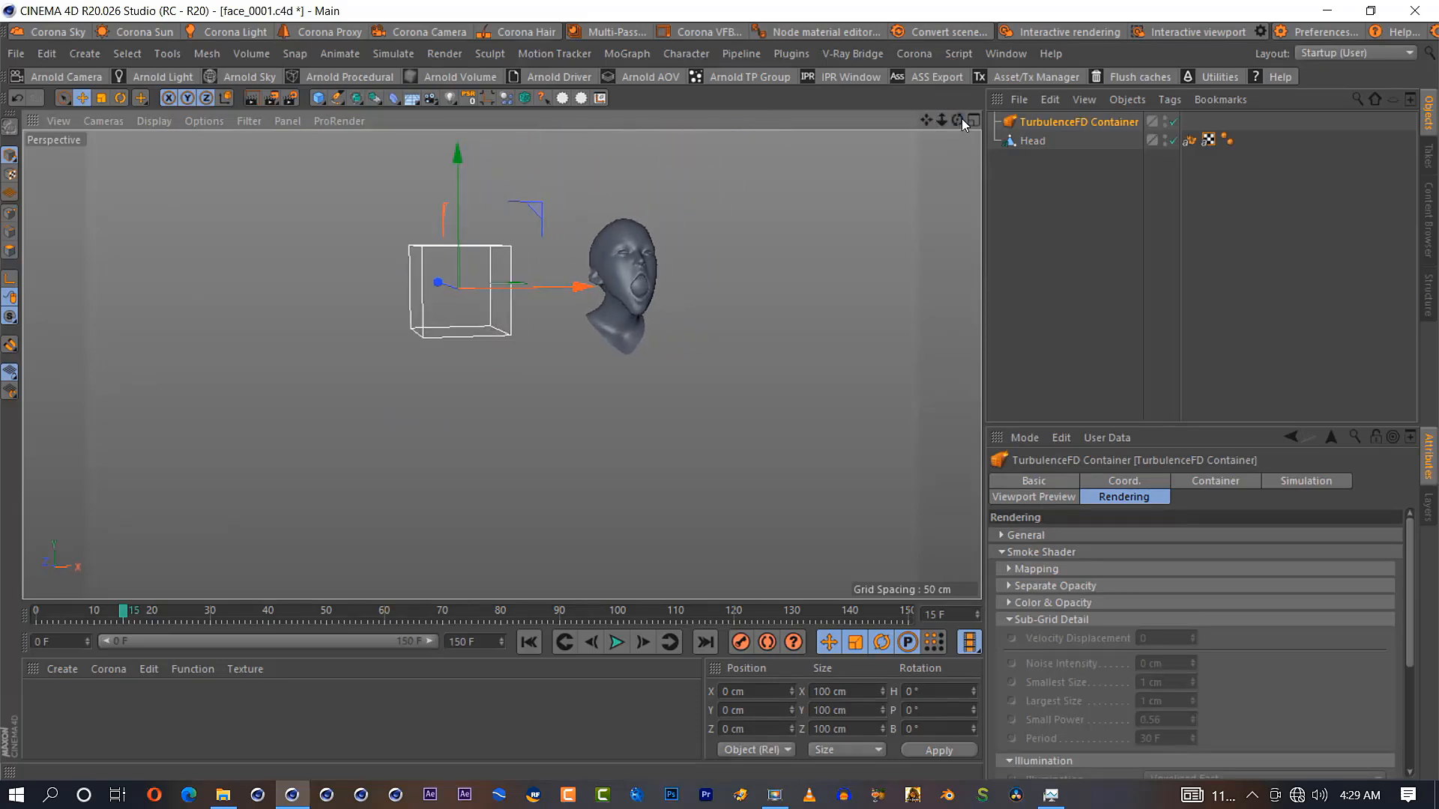
Set the Alembic Head's scale to 3 and fit the head inside the TurbulenceFD container
{"action": "left_click", "coordinate": [1027, 141]}
{"action": "double_click", "coordinate": [1124, 521]}
{"action": "type", "text": "4"}
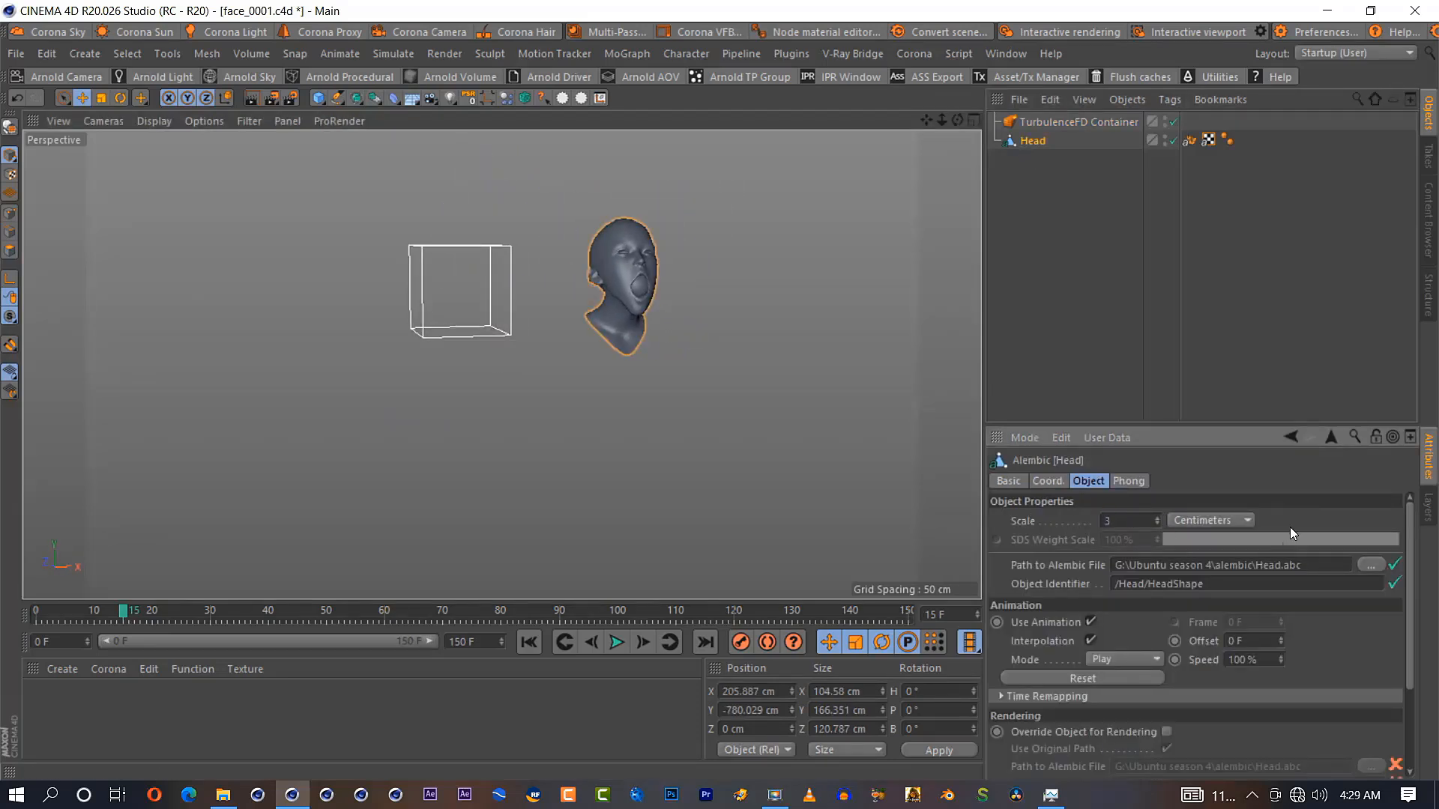
{"action": "key", "text": "ctrl+z"}
{"action": "key", "text": "ctrl+z"}
{"action": "key", "text": "ctrl+z"}
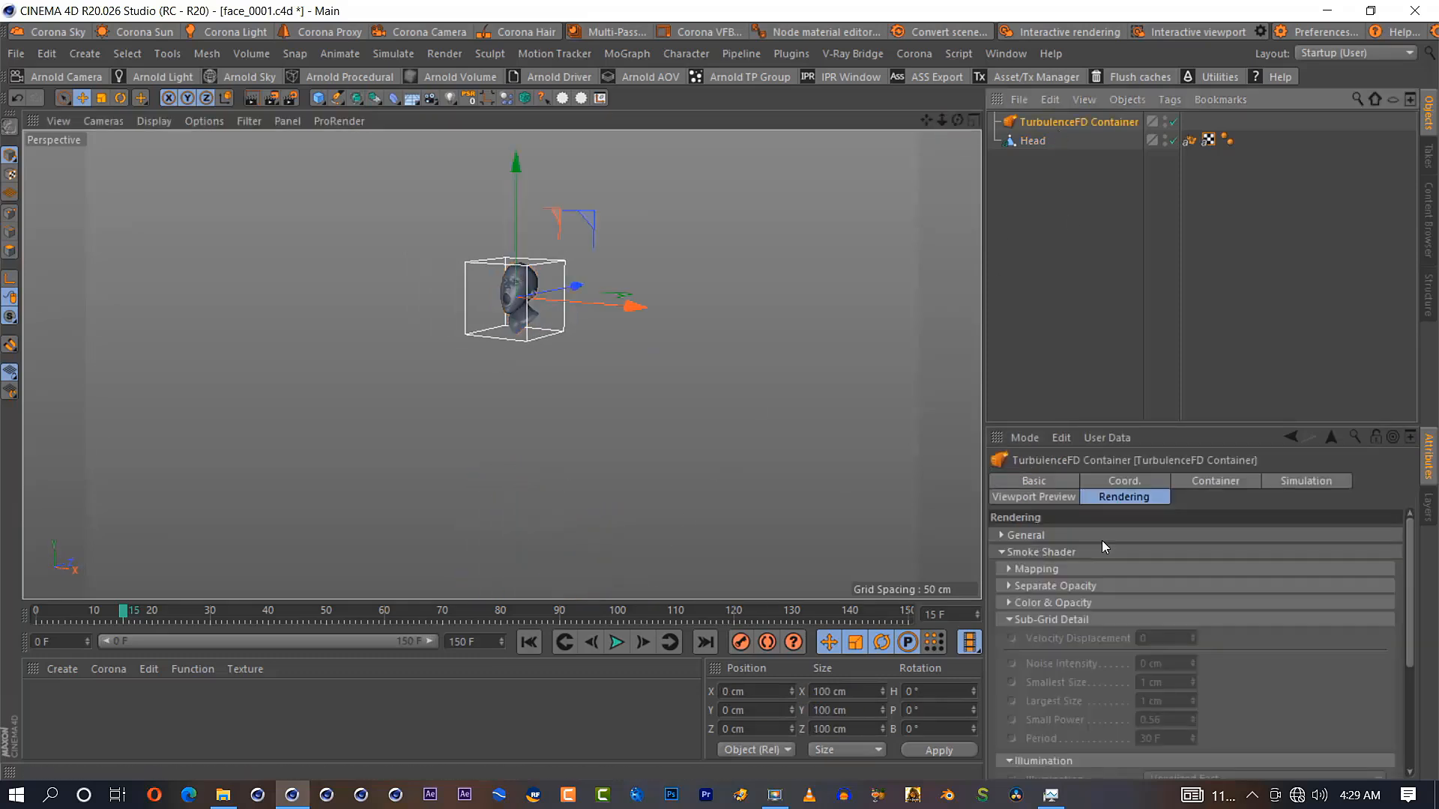
Set the TurbulenceFD container's grid size to 300 cm in X and Z
{"action": "left_click", "coordinate": [1215, 480]}
{"action": "key", "text": "Tab"}
{"action": "type", "text": "300"}
{"action": "key", "text": "Tab"}
{"action": "key", "text": "Tab"}
{"action": "type", "text": "300"}
{"action": "key", "text": "Return"}
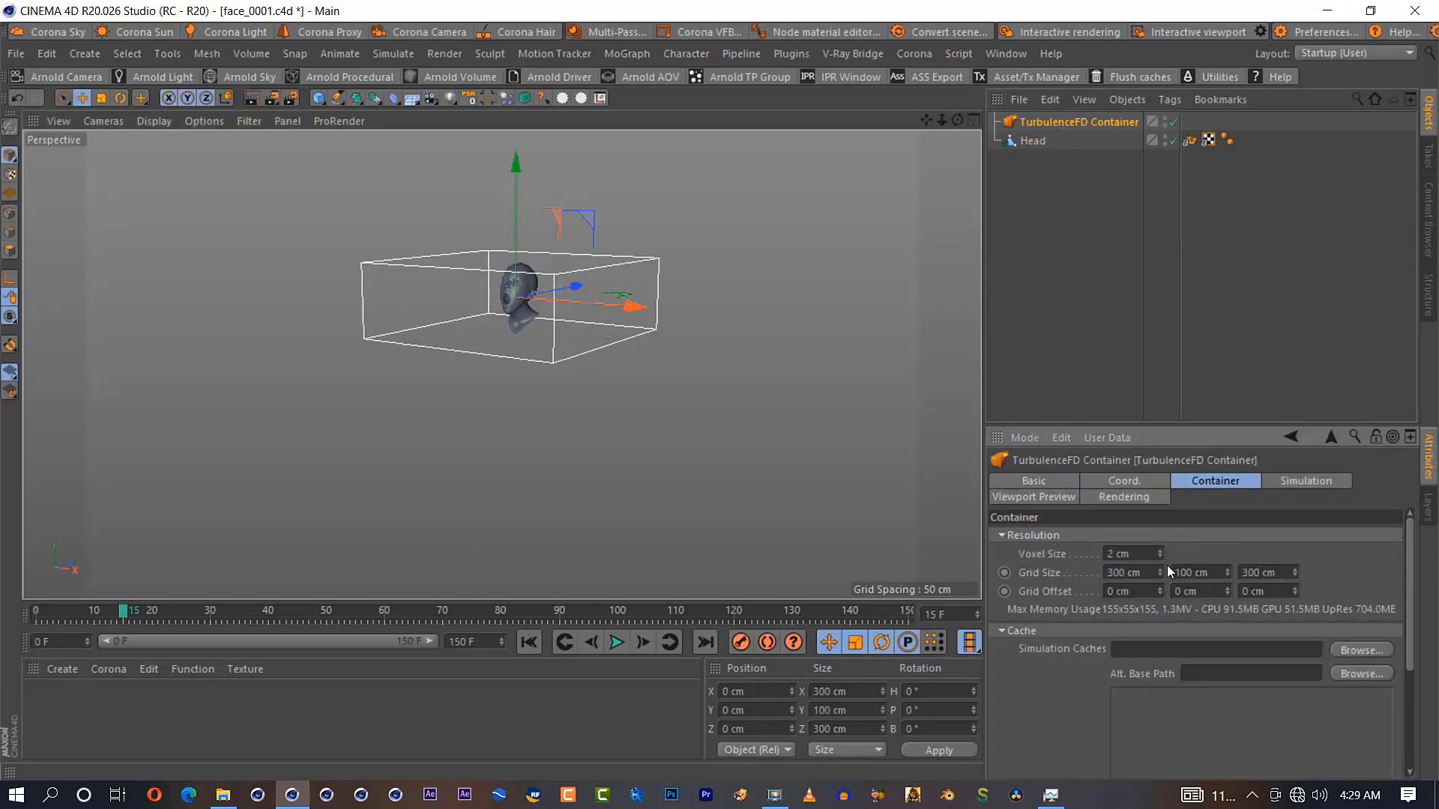
Set the TurbulenceFD container's Y grid size to 300 cm and raise the container to about 95 cm in Y
{"action": "key", "text": "Return"}
{"action": "left_click_drag", "start_coordinate": [1215, 571], "coordinate": [1175, 572]}
{"action": "type", "text": "300"}
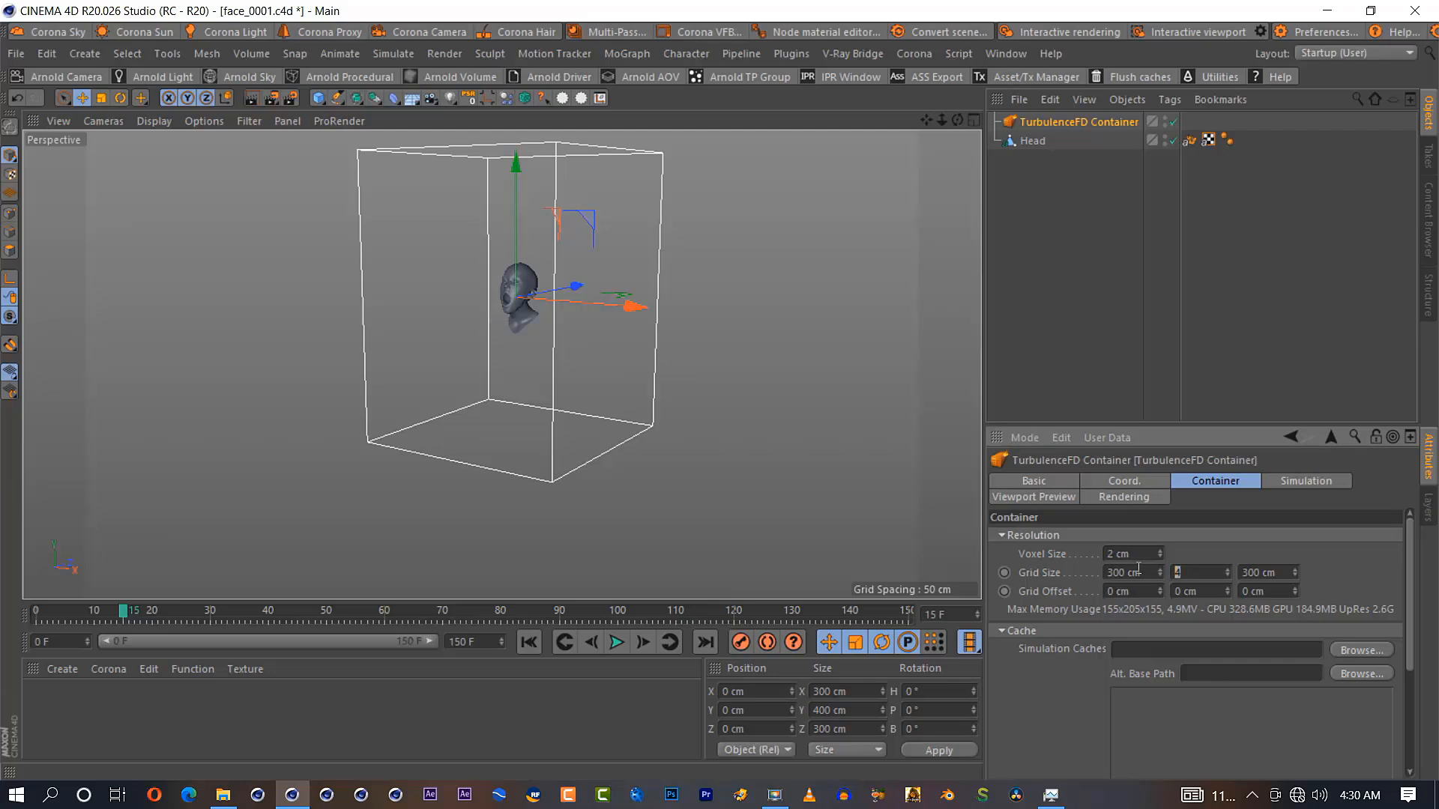
{"action": "key", "text": "Return"}
{"action": "left_click_drag", "start_coordinate": [957, 119], "coordinate": [901, 124]}
{"action": "left_click_drag", "start_coordinate": [562, 152], "coordinate": [562, 80]}
{"action": "left_click_drag", "start_coordinate": [927, 121], "coordinate": [925, 197]}
{"action": "left_click_drag", "start_coordinate": [957, 120], "coordinate": [929, 124]}
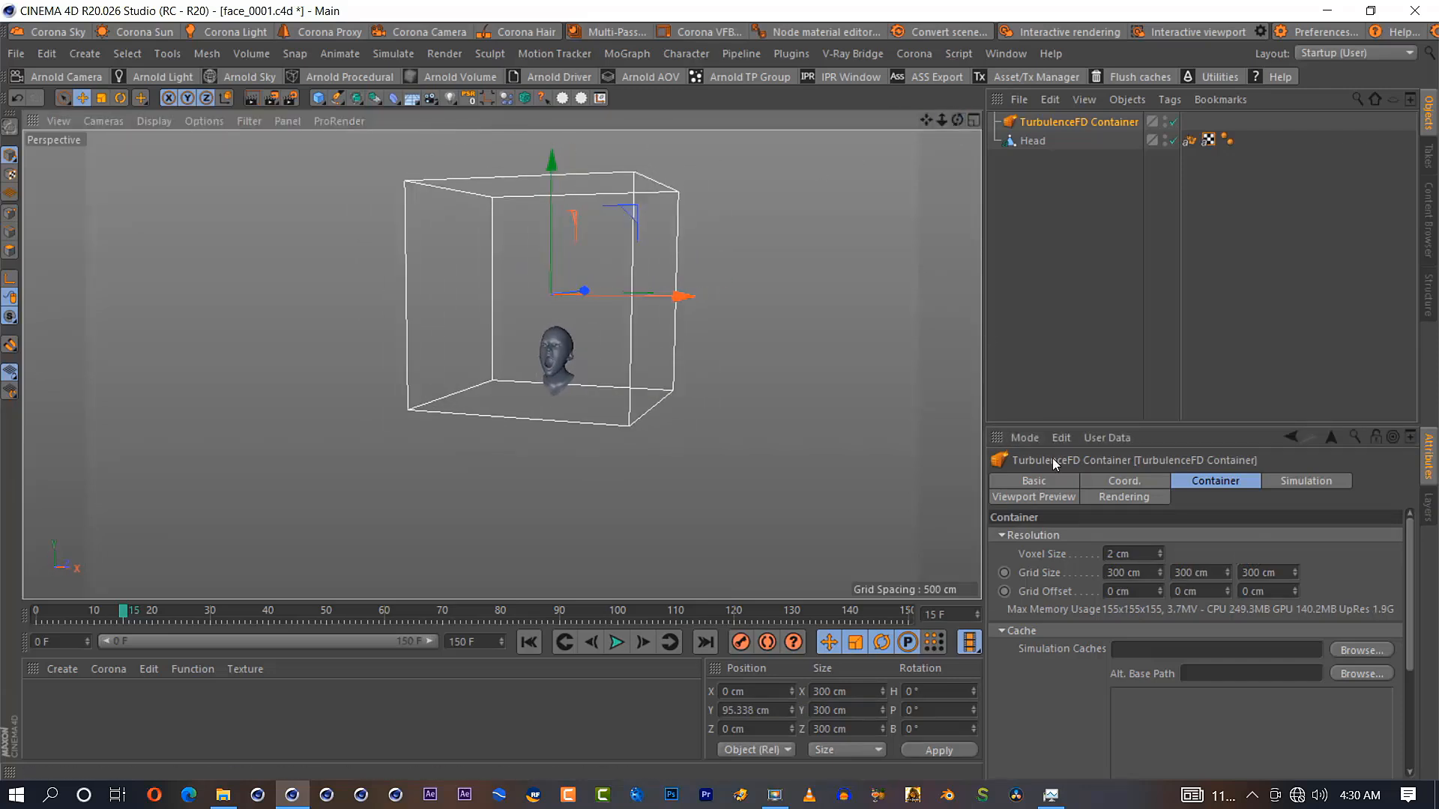
Narrow the TurbulenceFD container by setting its grid size to 200 cm in X and Z
{"action": "left_click_drag", "start_coordinate": [1139, 573], "coordinate": [1049, 581]}
{"action": "type", "text": "200"}
{"action": "key", "text": "Tab"}
{"action": "key", "text": "Tab"}
{"action": "type", "text": "200"}
{"action": "left_click_drag", "start_coordinate": [957, 120], "coordinate": [934, 129]}
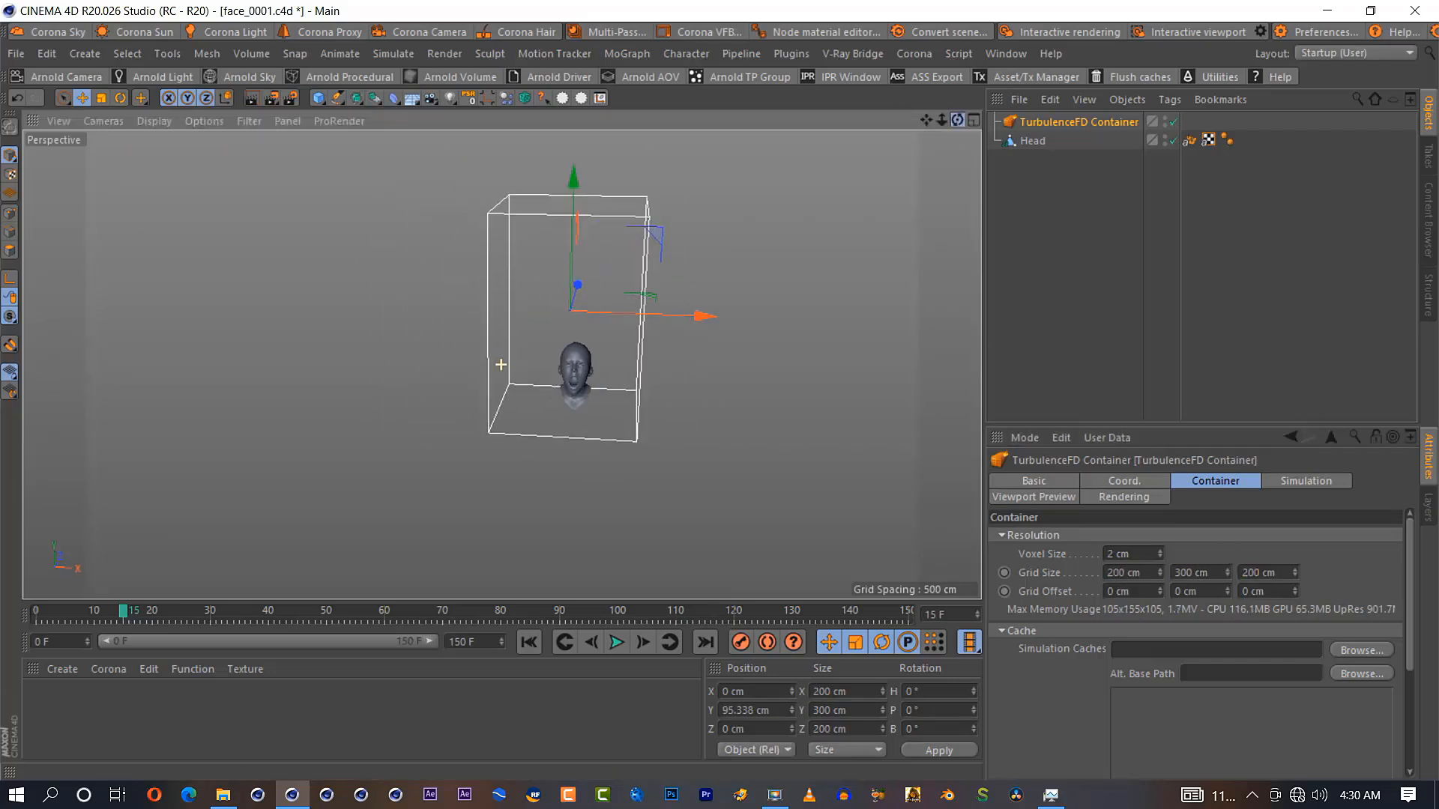
Set the container's Y grid size to 400 cm and raise the container to about 158 cm in Y
{"action": "left_click_drag", "start_coordinate": [1211, 573], "coordinate": [1169, 573]}
{"action": "type", "text": "400"}
{"action": "key", "text": "Return"}
{"action": "left_click_drag", "start_coordinate": [561, 242], "coordinate": [564, 197]}
Set the TurbulenceFD container's grid size to 250 cm in X and Z
{"action": "left_click_drag", "start_coordinate": [1140, 573], "coordinate": [1094, 574]}
{"action": "type", "text": "250"}
{"action": "key", "text": "Tab"}
{"action": "key", "text": "Tab"}
{"action": "type", "text": "250"}
{"action": "key", "text": "Return"}
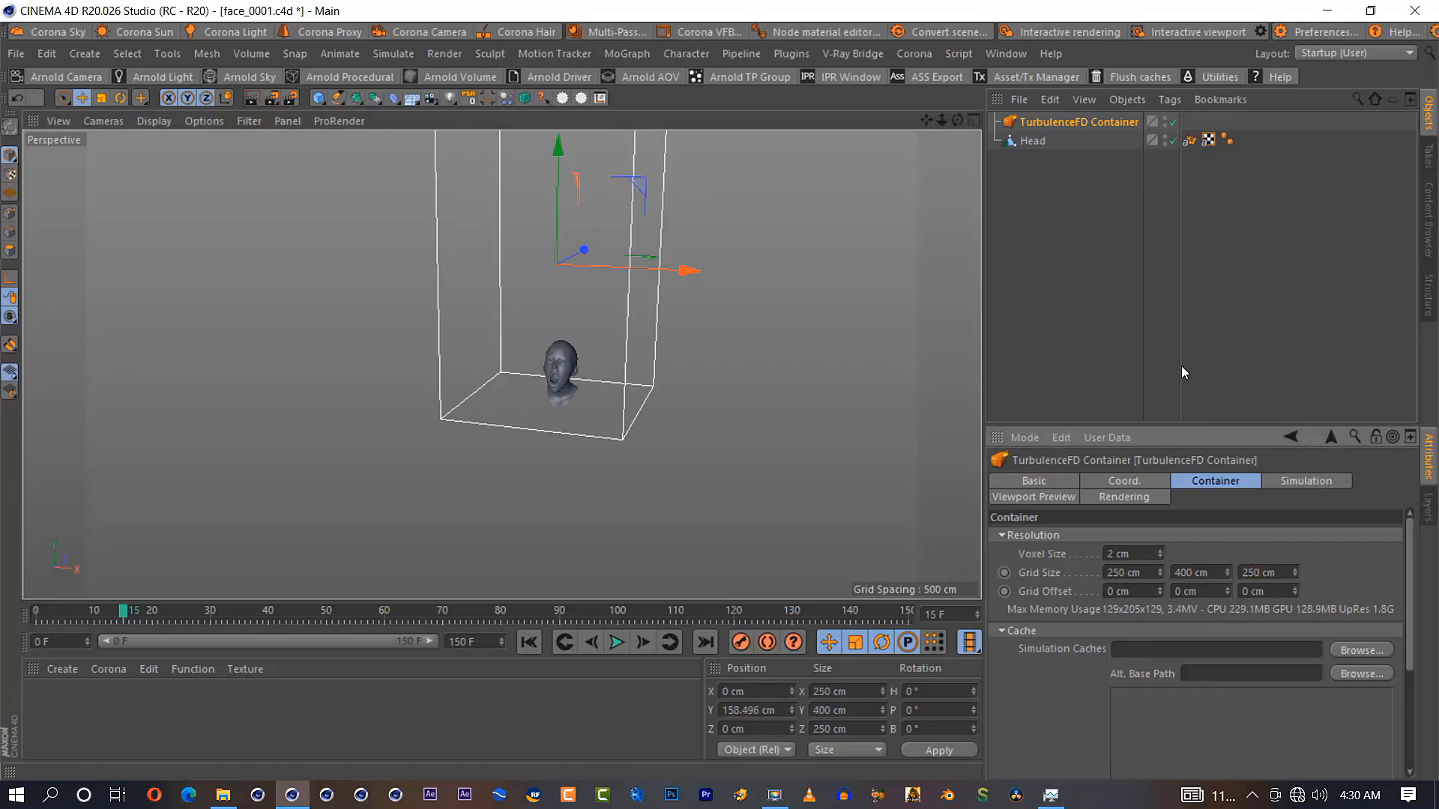
{"action": "mouse_move", "coordinate": [957, 120]}
{"action": "left_mouse_down"}
{"action": "mouse_move", "coordinate": [892, 122]}
{"action": "mouse_move", "coordinate": [985, 120]}
{"action": "left_mouse_up"}
Switch to tornado_0001.c4d and copy its Turbulence, Rotation, Emitter, Light and Light.1 objects
{"action": "left_click", "coordinate": [1014, 57]}
{"action": "left_click", "coordinate": [1053, 548]}
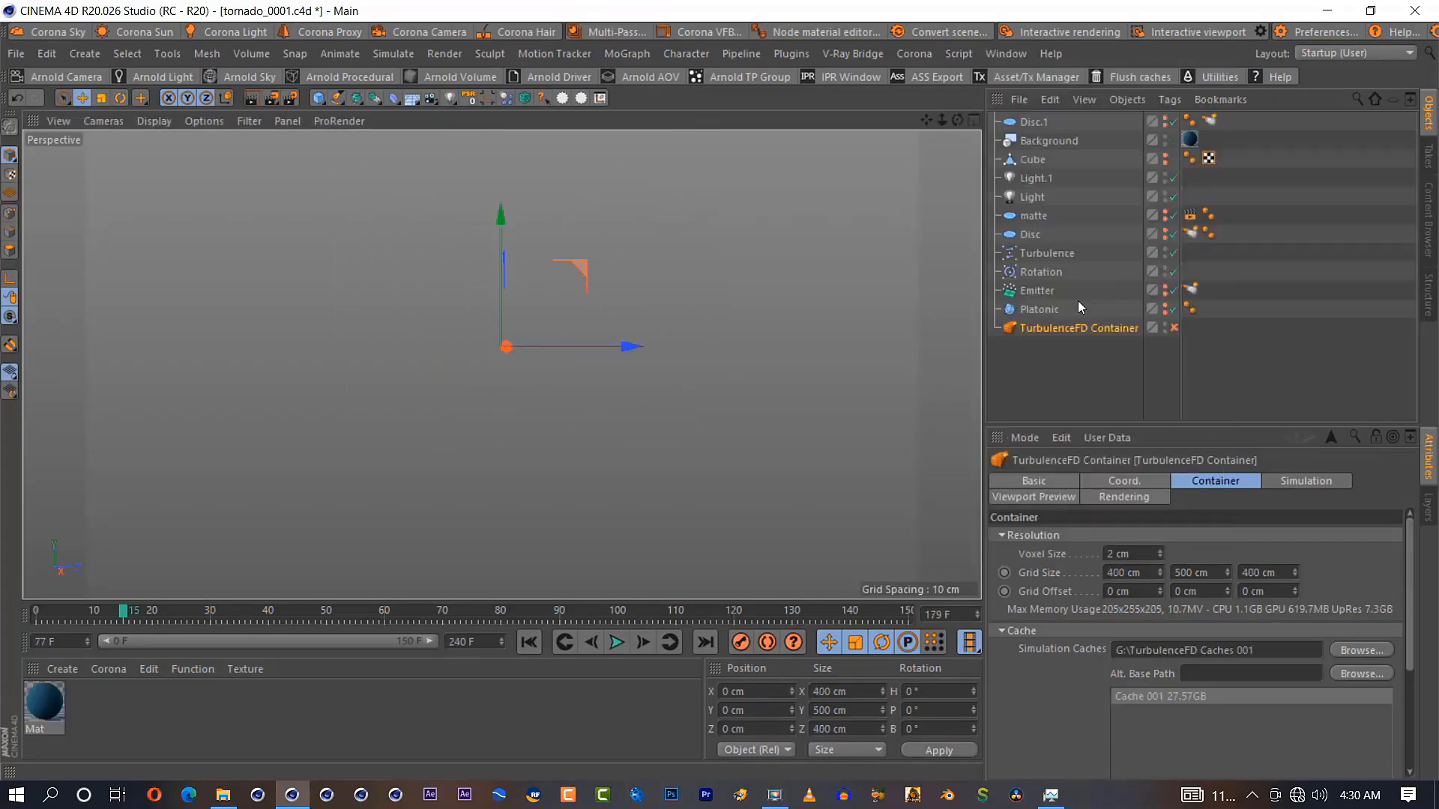
{"action": "left_click", "coordinate": [1040, 251]}
{"action": "left_click", "coordinate": [1043, 271], "text": "shift"}
{"action": "left_click", "coordinate": [1036, 290], "text": "shift"}
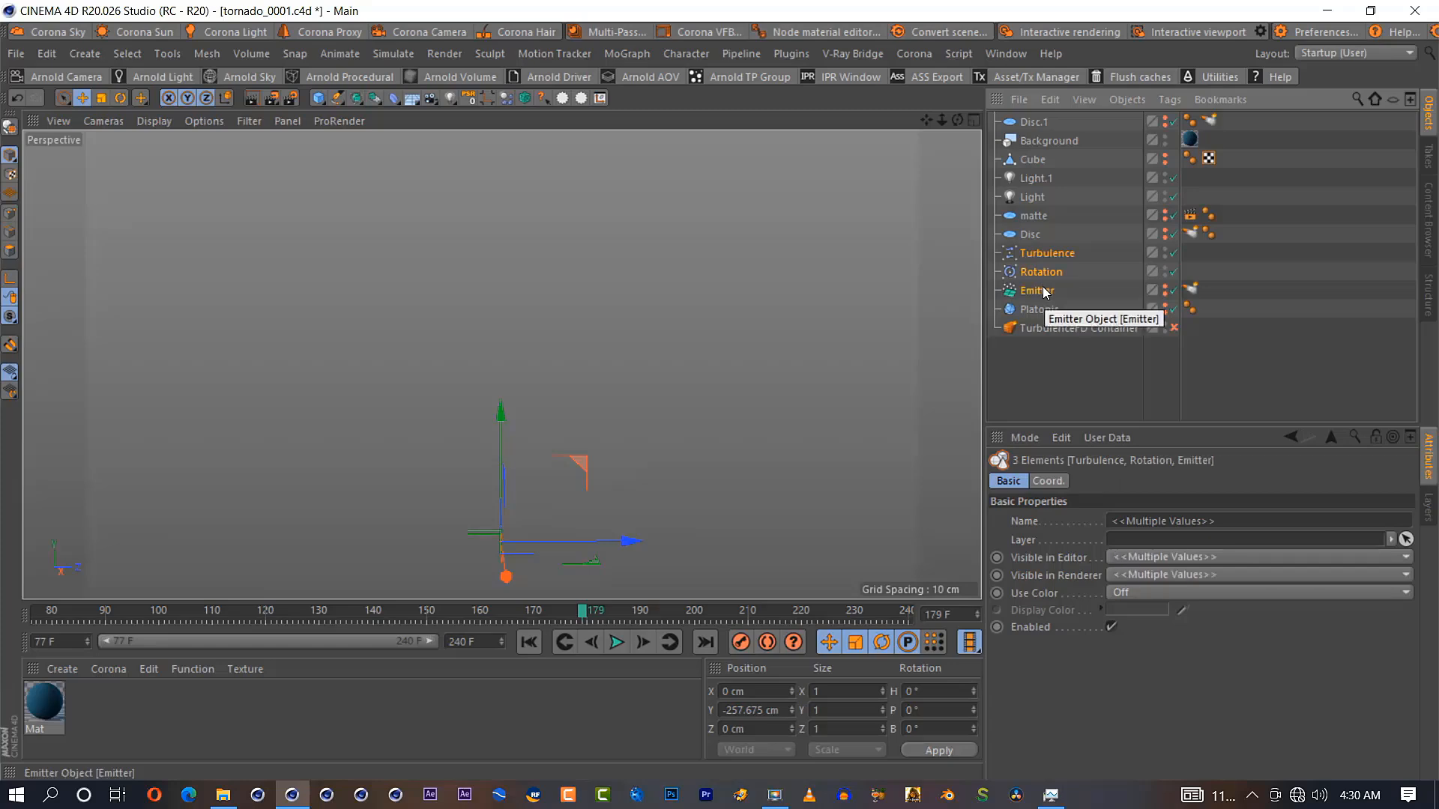
{"action": "left_click", "coordinate": [1035, 178], "text": "ctrl"}
{"action": "left_click", "coordinate": [1040, 197], "text": "ctrl"}
{"action": "key", "text": "ctrl+c"}
Switch back to face_0001.c4d and paste the copied forces, emitter and lights into the scene
{"action": "left_click", "coordinate": [1006, 53]}
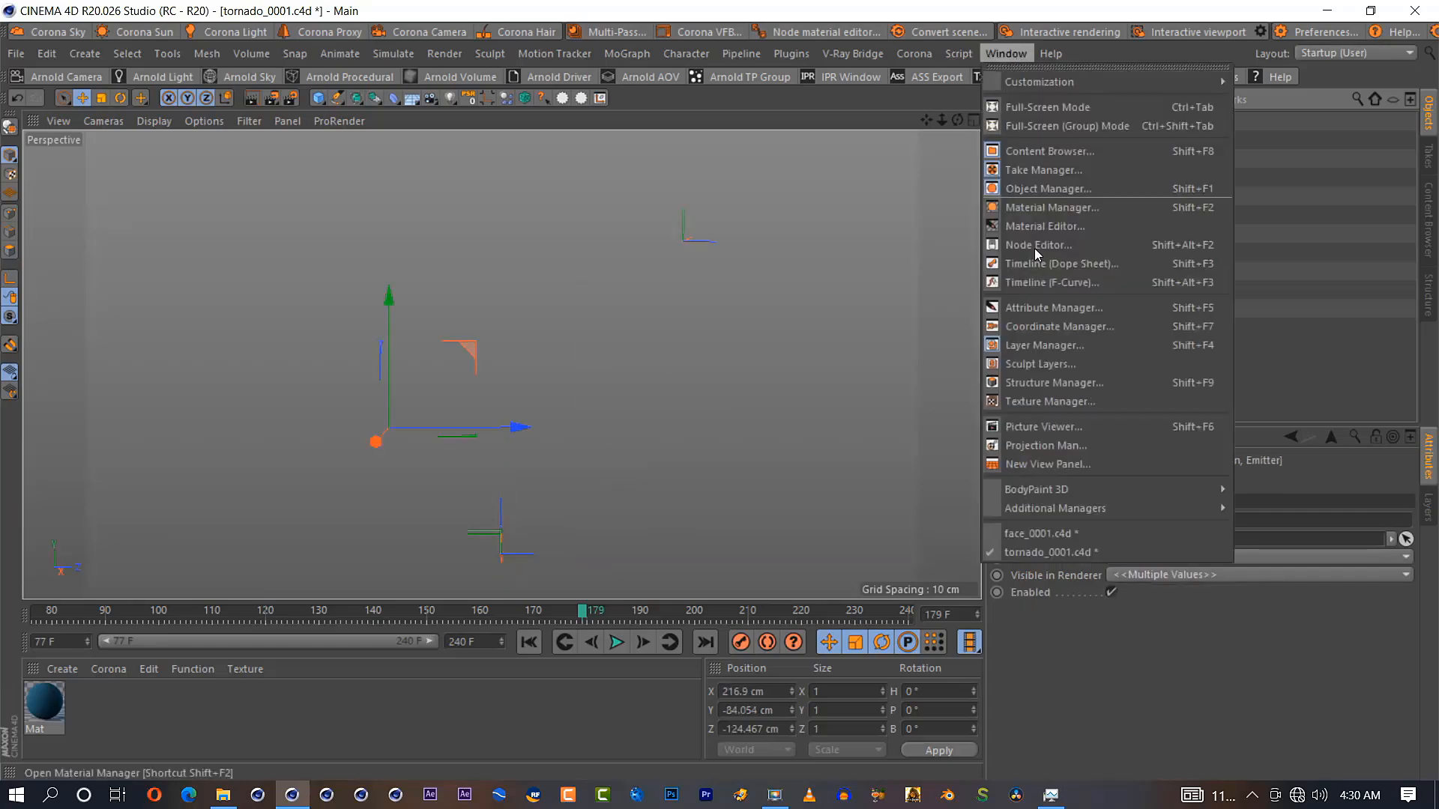
{"action": "left_click", "coordinate": [1046, 536]}
{"action": "key", "text": "ctrl+v"}
{"action": "left_click", "coordinate": [1133, 335]}
{"action": "left_click", "coordinate": [1043, 234]}
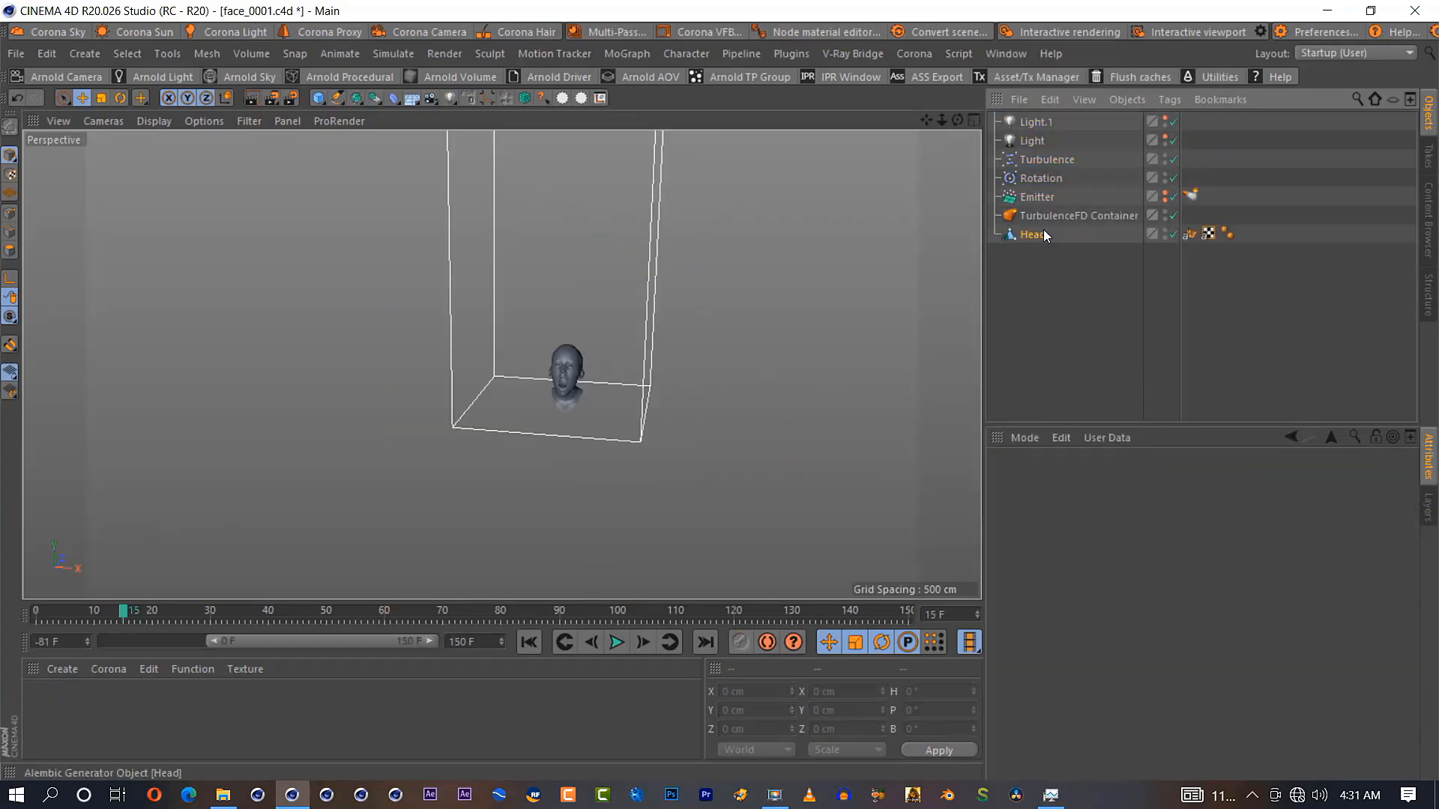
{"action": "right_click", "coordinate": [1044, 234]}
{"action": "key", "text": "Escape"}
Open the vorticity value in the TurbulenceFD Container's simulation settings for editing
{"action": "left_click", "coordinate": [1063, 217]}
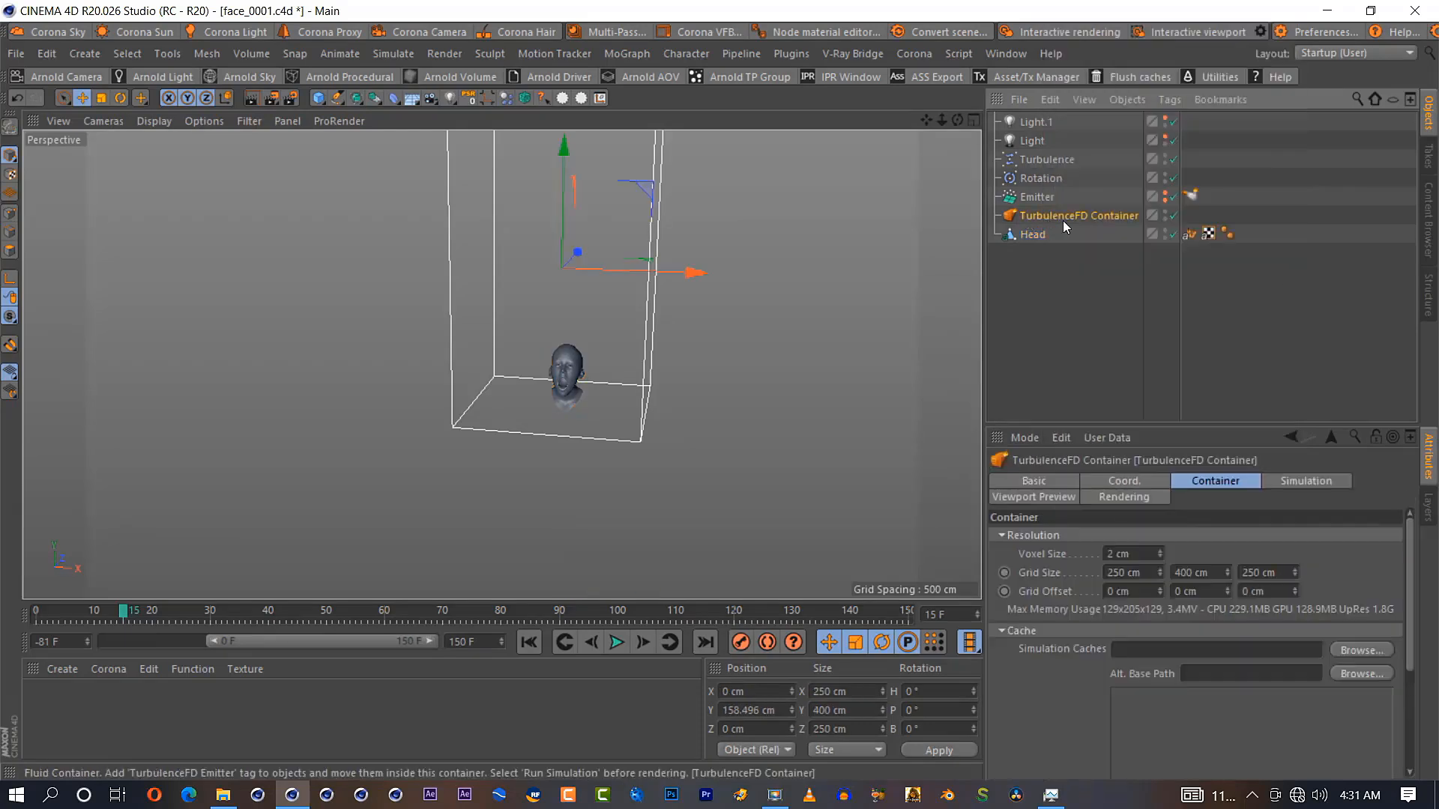
{"action": "left_click", "coordinate": [1302, 482]}
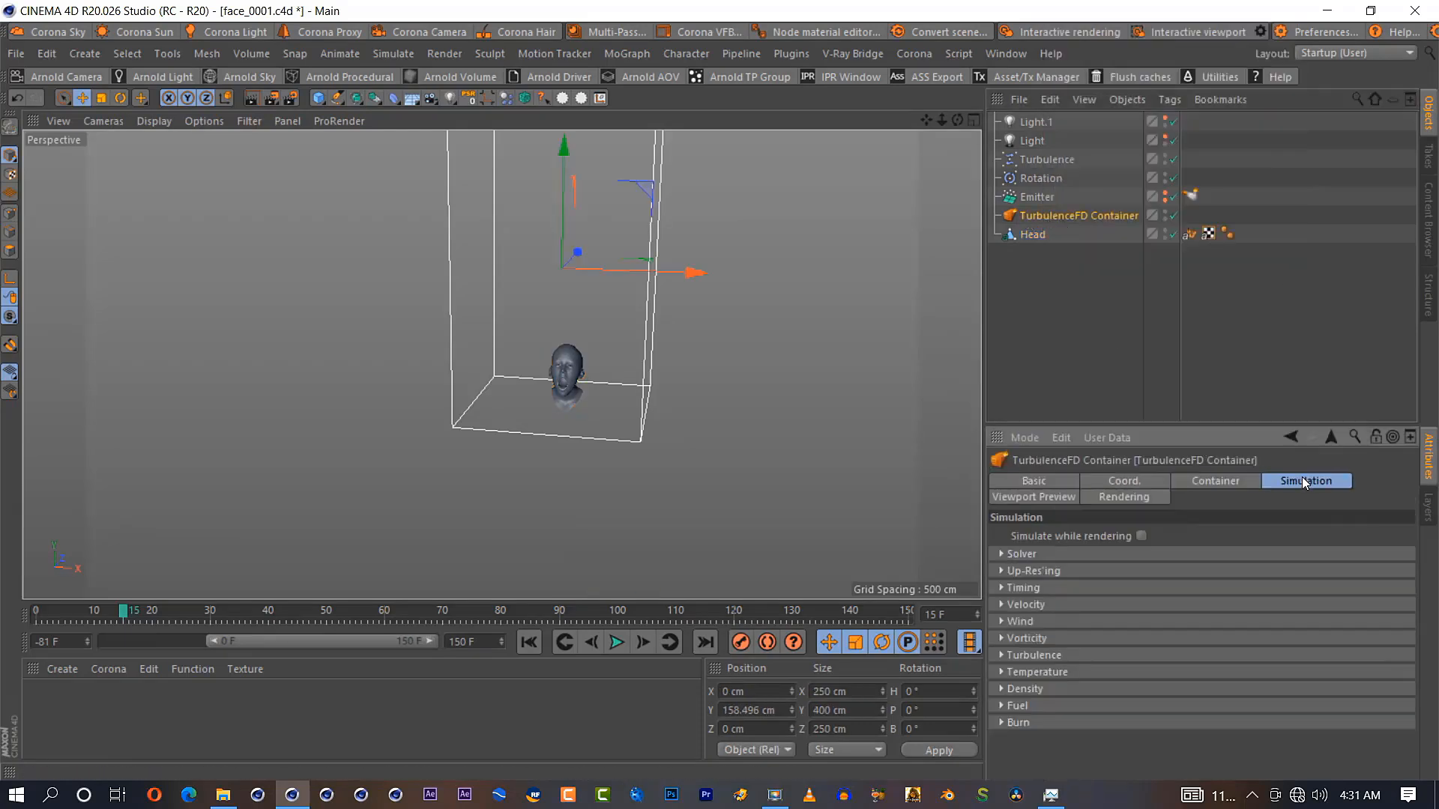
{"action": "left_click", "coordinate": [1039, 634]}
{"action": "left_click", "coordinate": [1120, 656]}
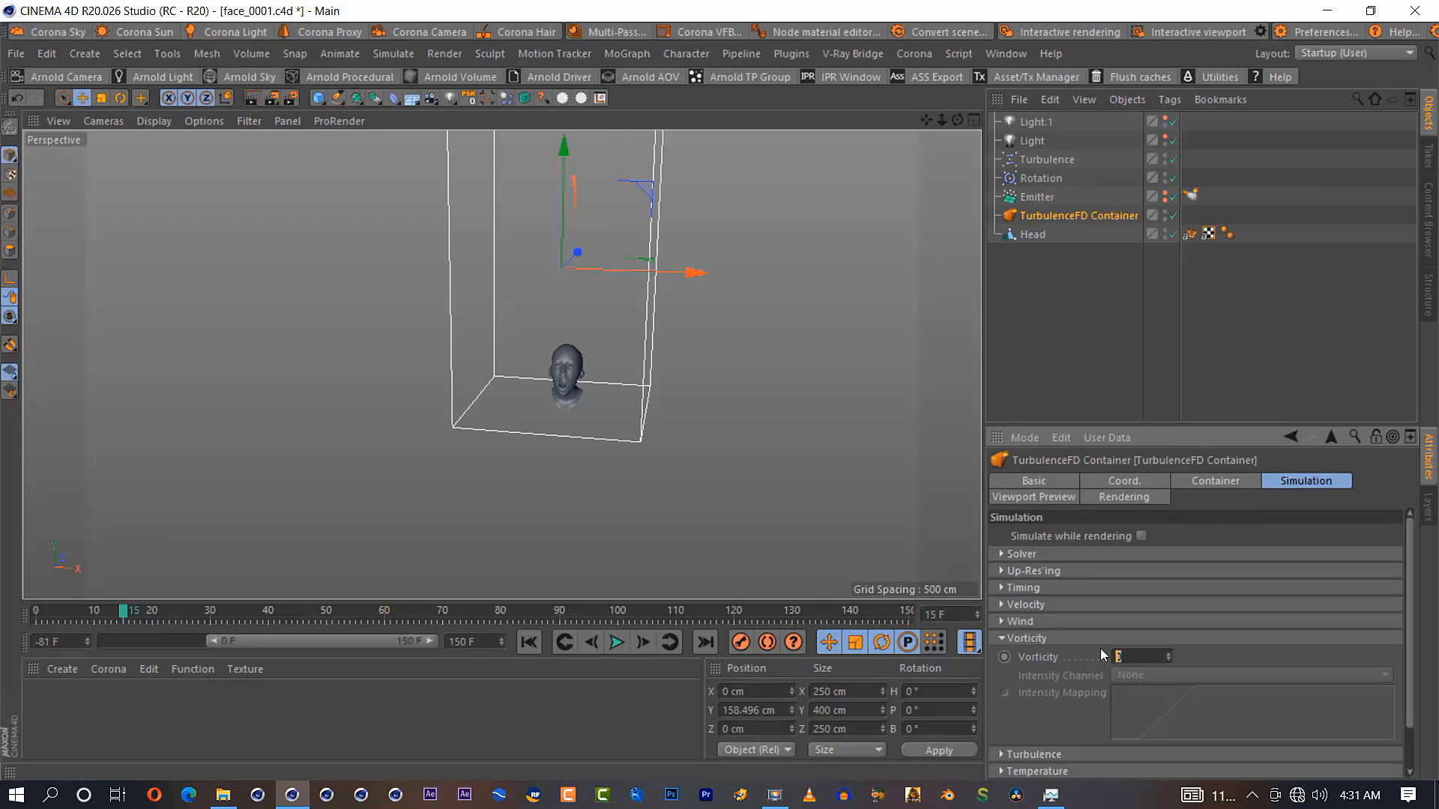
{"action": "left_click", "coordinate": [1032, 636]}
Set the container's turbulence intensity to 12 cm and open its temperature cooling value for editing
{"action": "left_click", "coordinate": [1036, 653]}
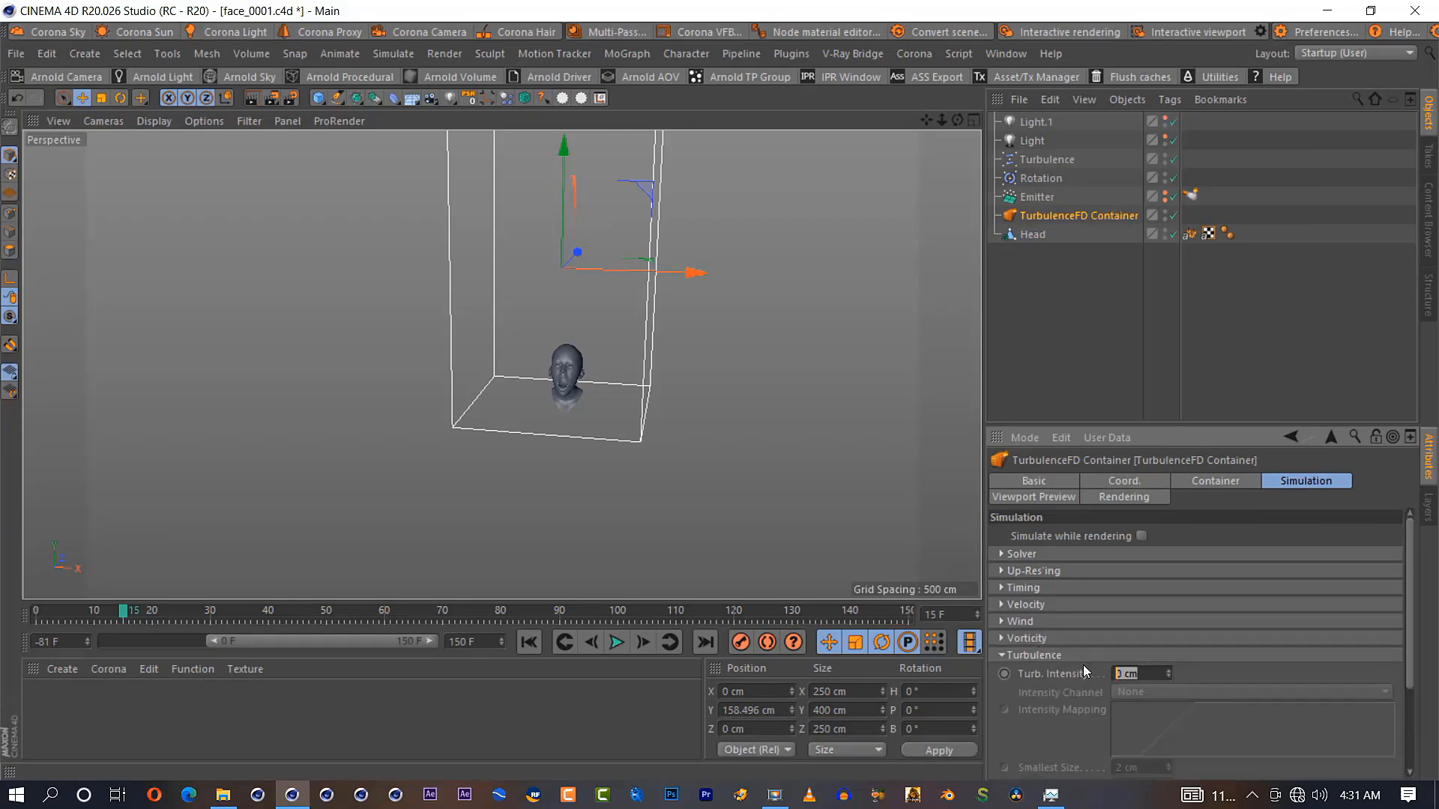
{"action": "type", "text": "21"}
{"action": "left_click", "coordinate": [1036, 698]}
{"action": "scroll", "coordinate": [1044, 700], "scroll_direction": "down", "scroll_amount": 3}
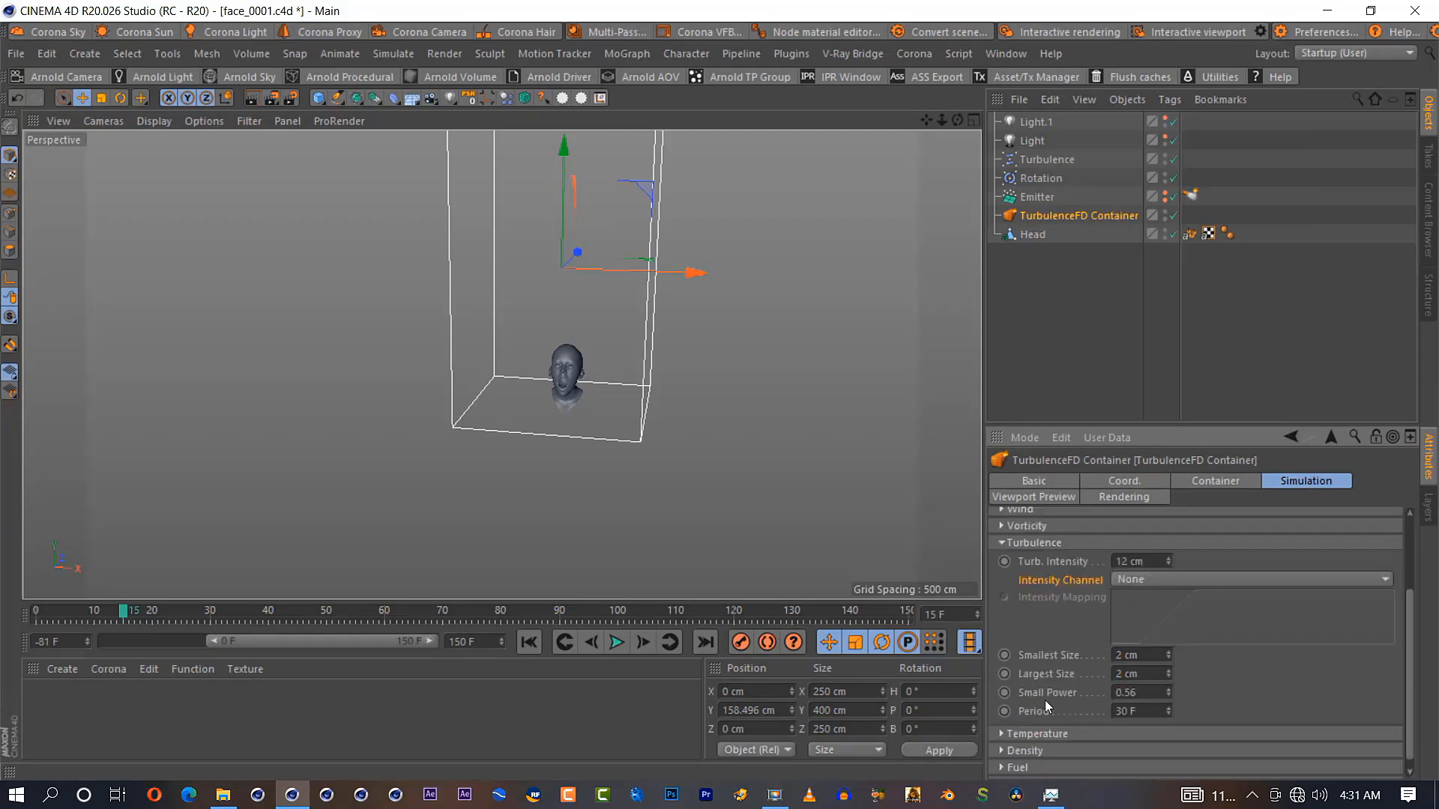
{"action": "type", "text": "9"}
{"action": "key", "text": "shift+Tab"}
{"action": "left_click", "coordinate": [1026, 546]}
{"action": "left_click", "coordinate": [1033, 673]}
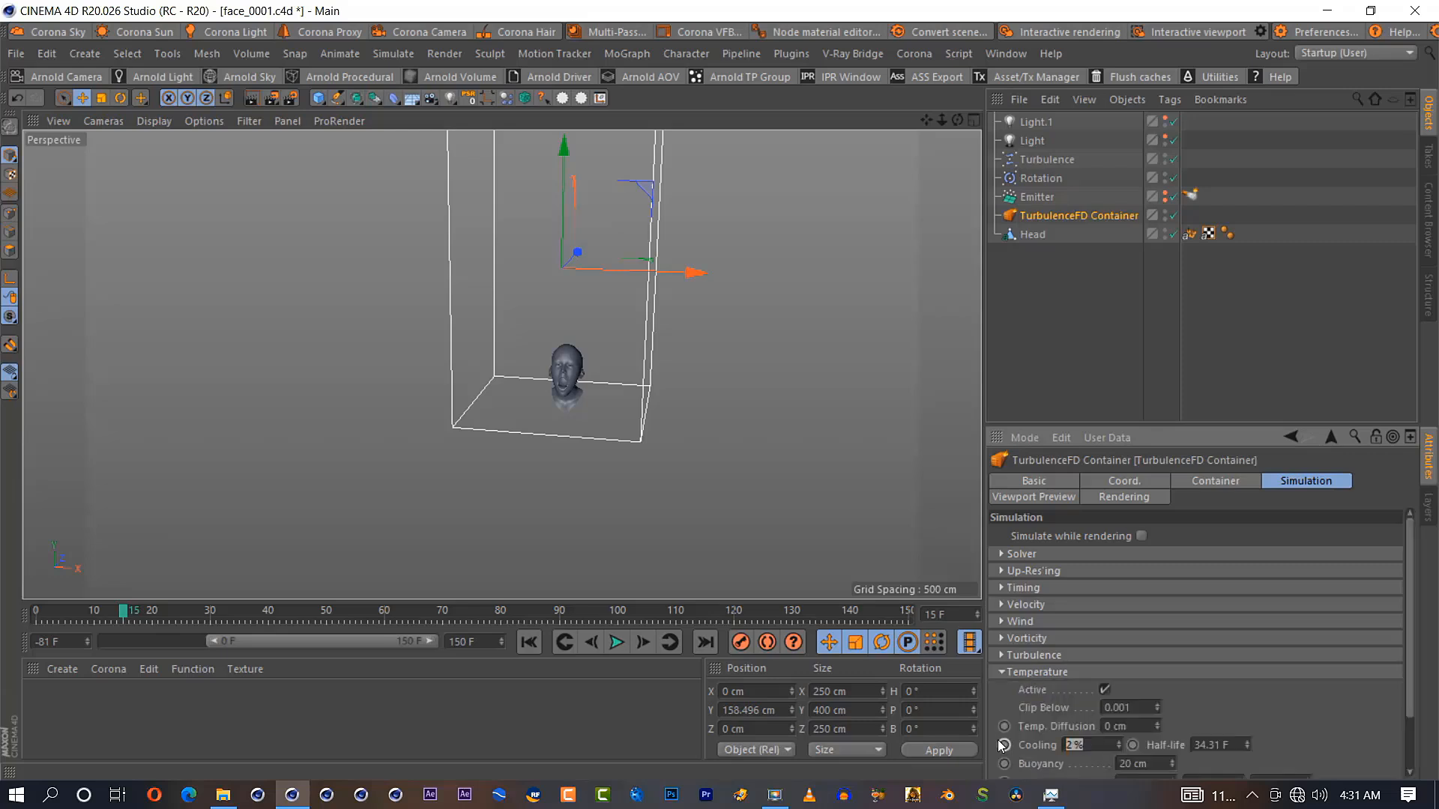
{"action": "left_click", "coordinate": [1039, 673]}
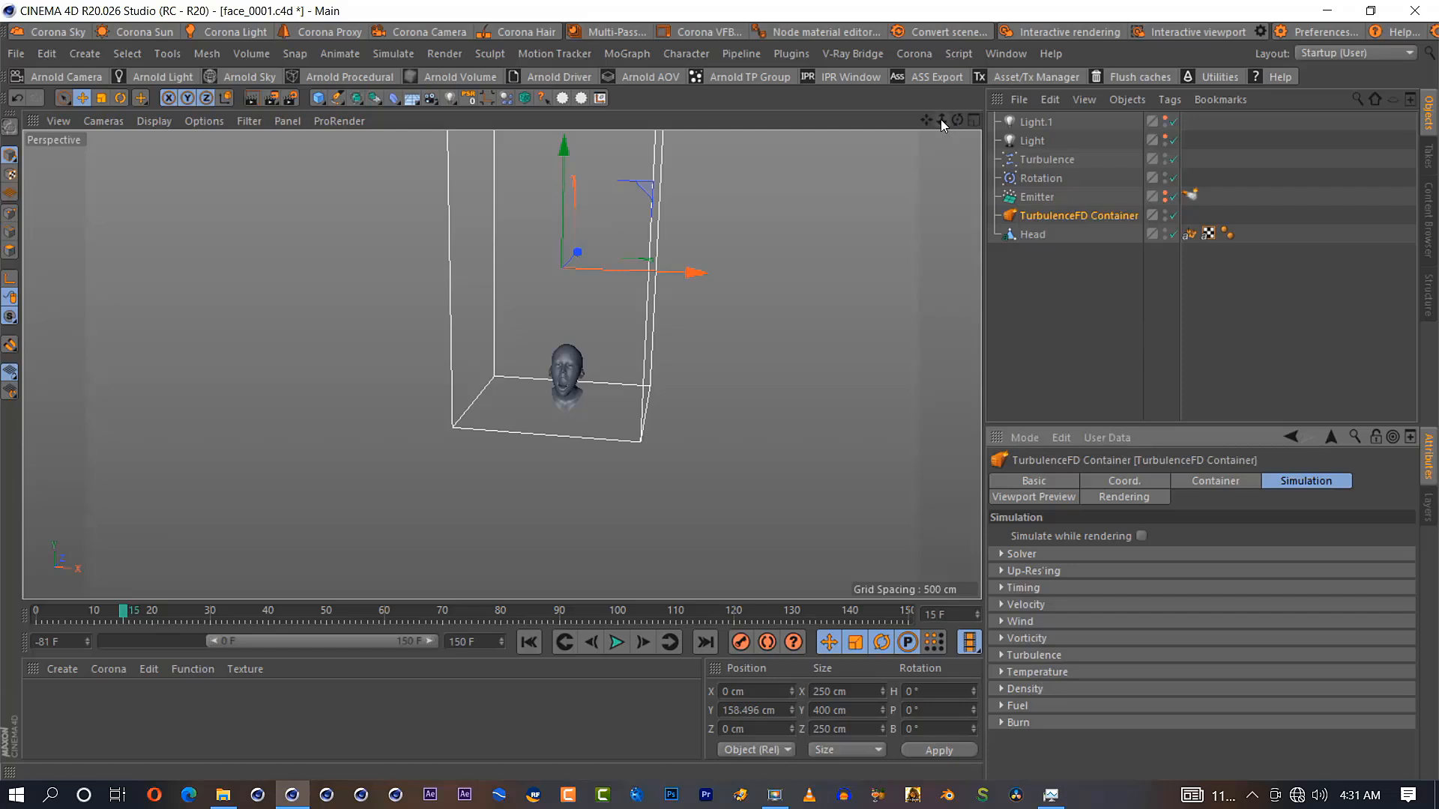
Add a TurbulenceFD Emitter tag to the Alembic Head
{"action": "left_click_drag", "start_coordinate": [942, 122], "coordinate": [1038, 122]}
{"action": "left_click_drag", "start_coordinate": [926, 121], "coordinate": [801, 91]}
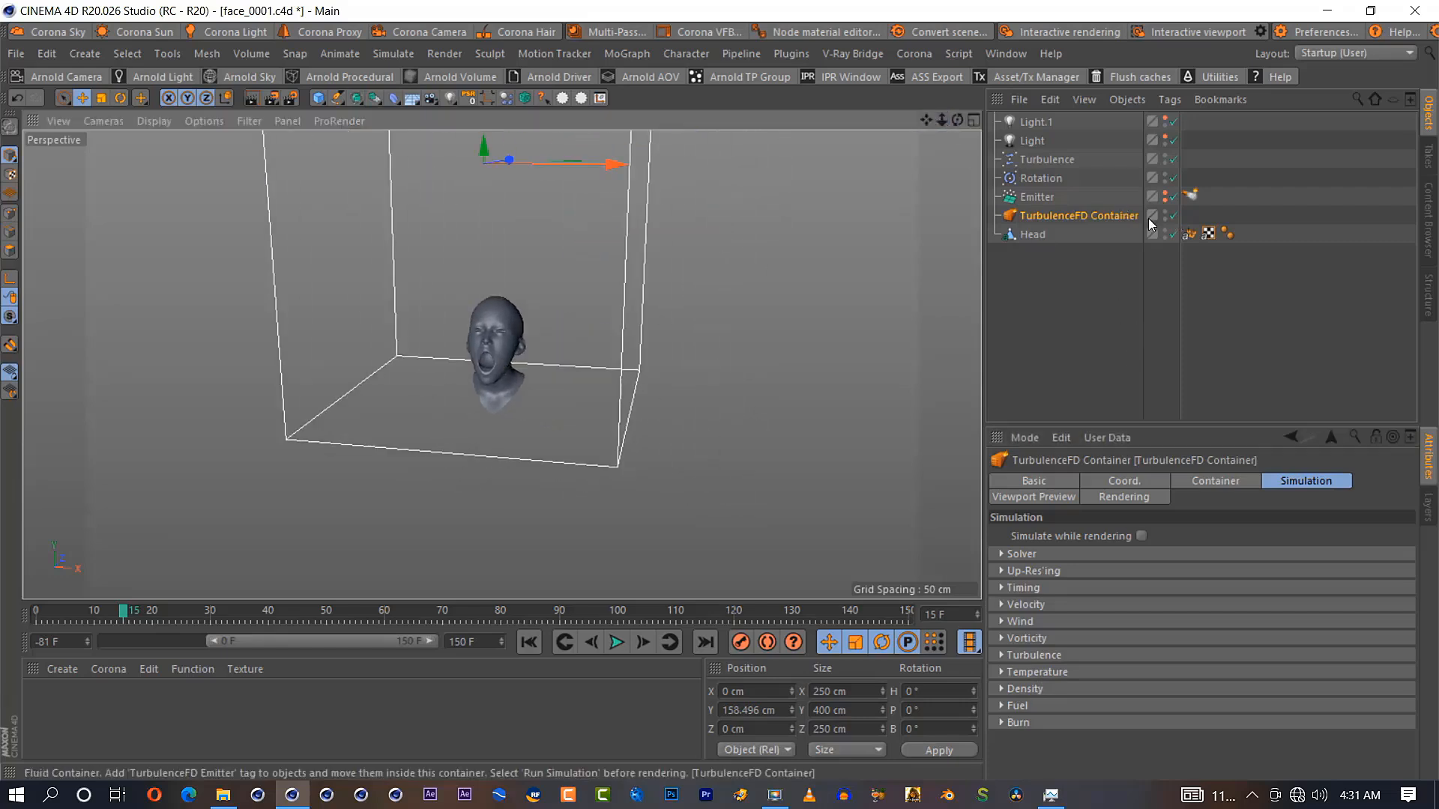
{"action": "right_click", "coordinate": [1041, 234]}
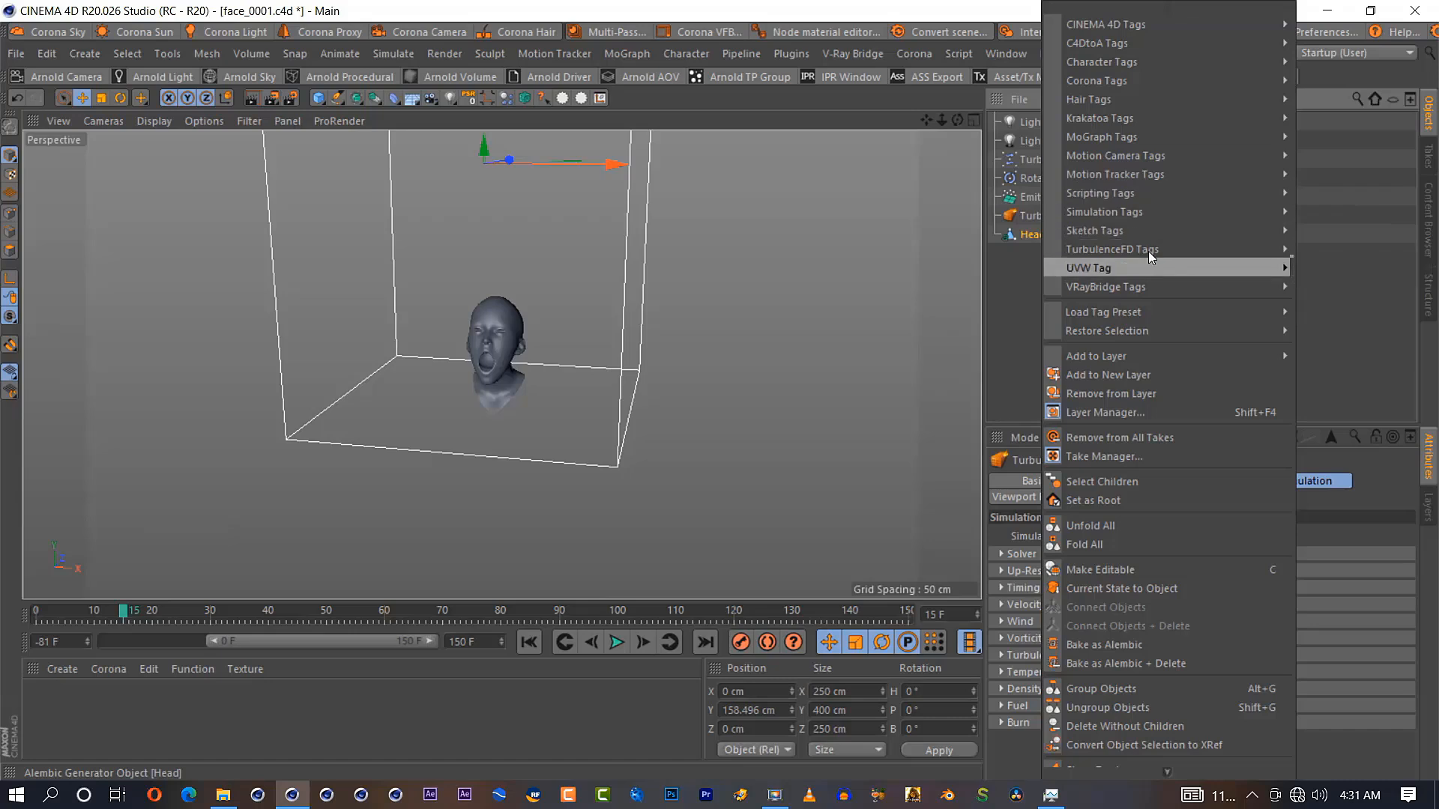
{"action": "mouse_move", "coordinate": [1148, 250]}
{"action": "left_click", "coordinate": [1363, 249]}
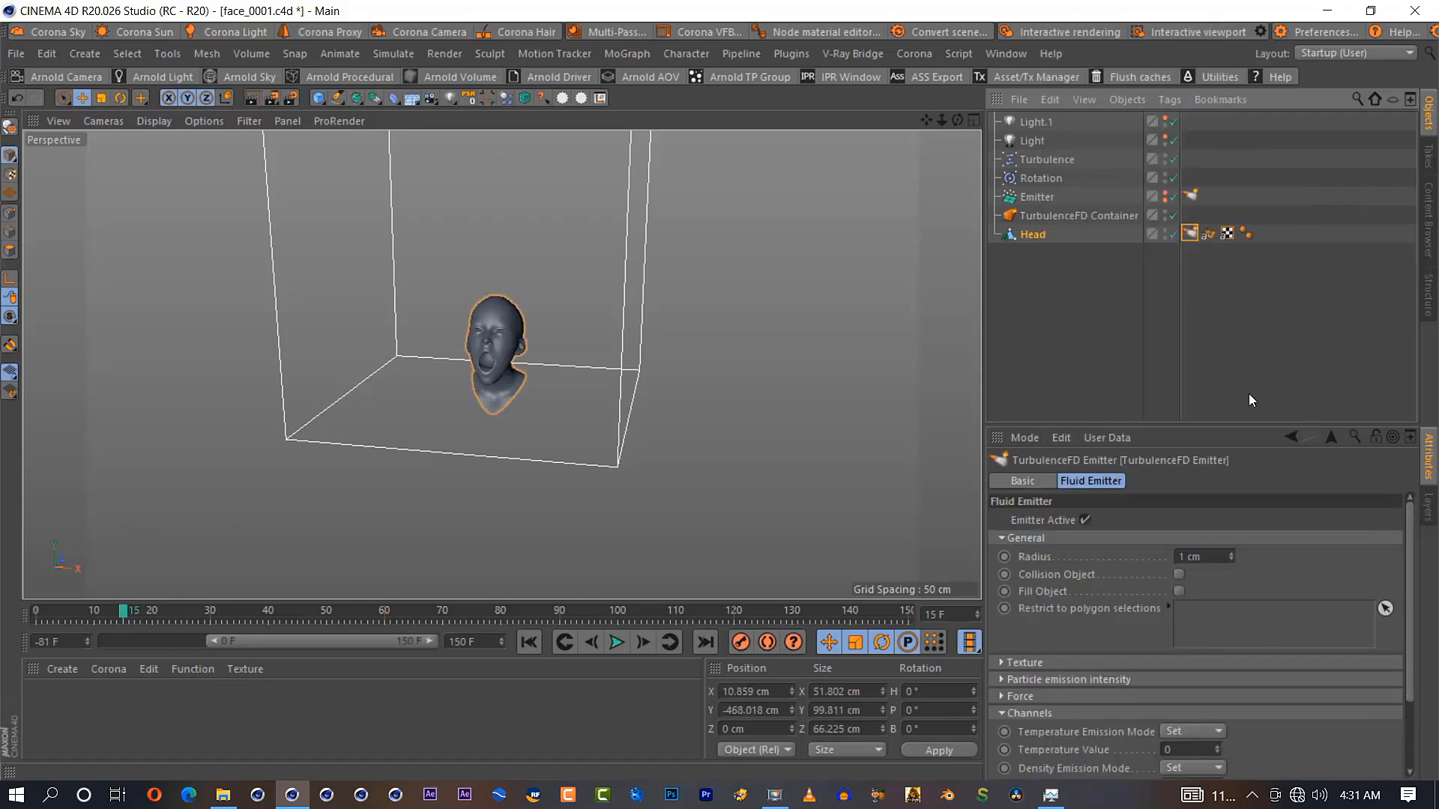
Turn on Collision Object in the general settings of the Head's TurbulenceFD Emitter tag
{"action": "left_click", "coordinate": [1197, 557]}
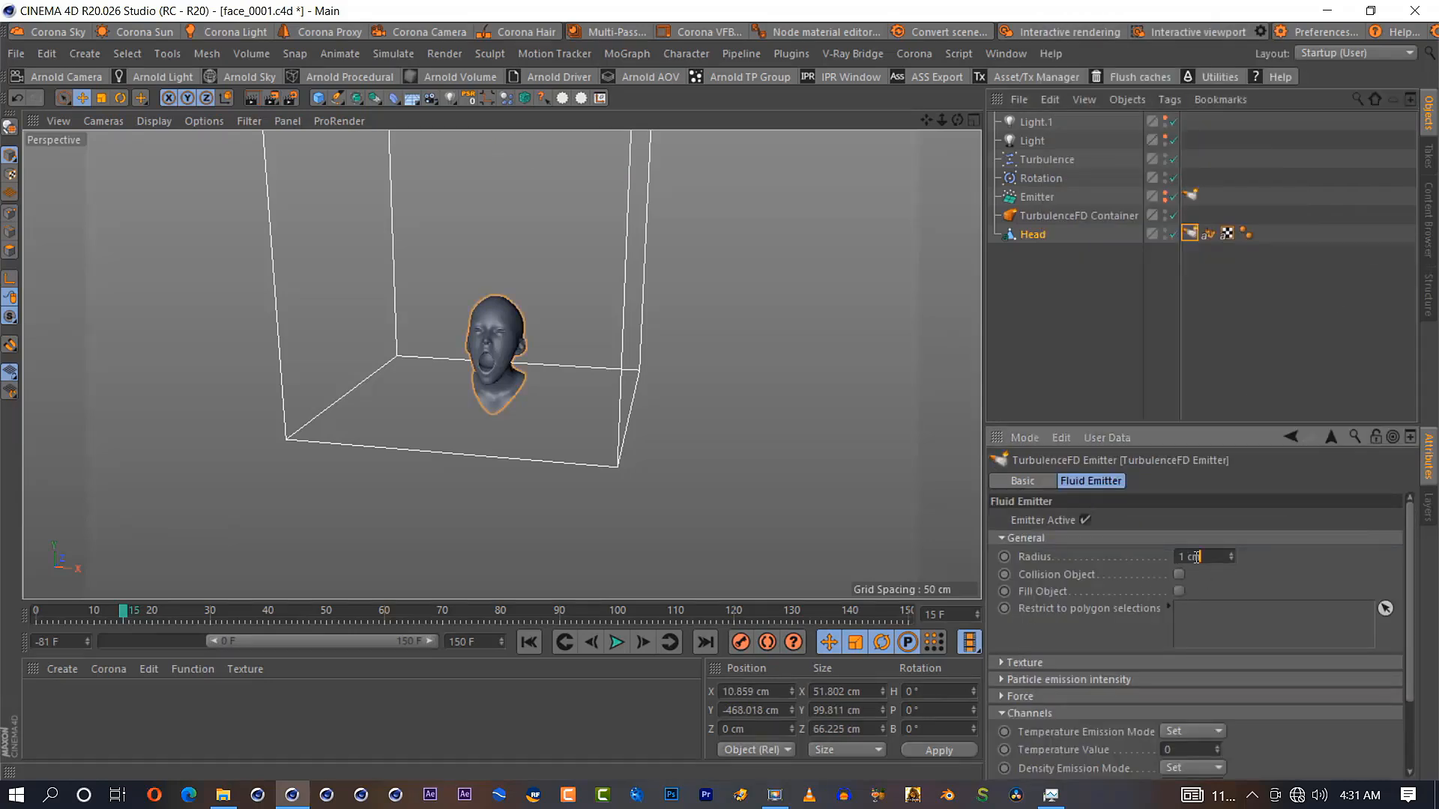
{"action": "left_click", "coordinate": [1180, 575]}
{"action": "left_click", "coordinate": [1036, 536]}
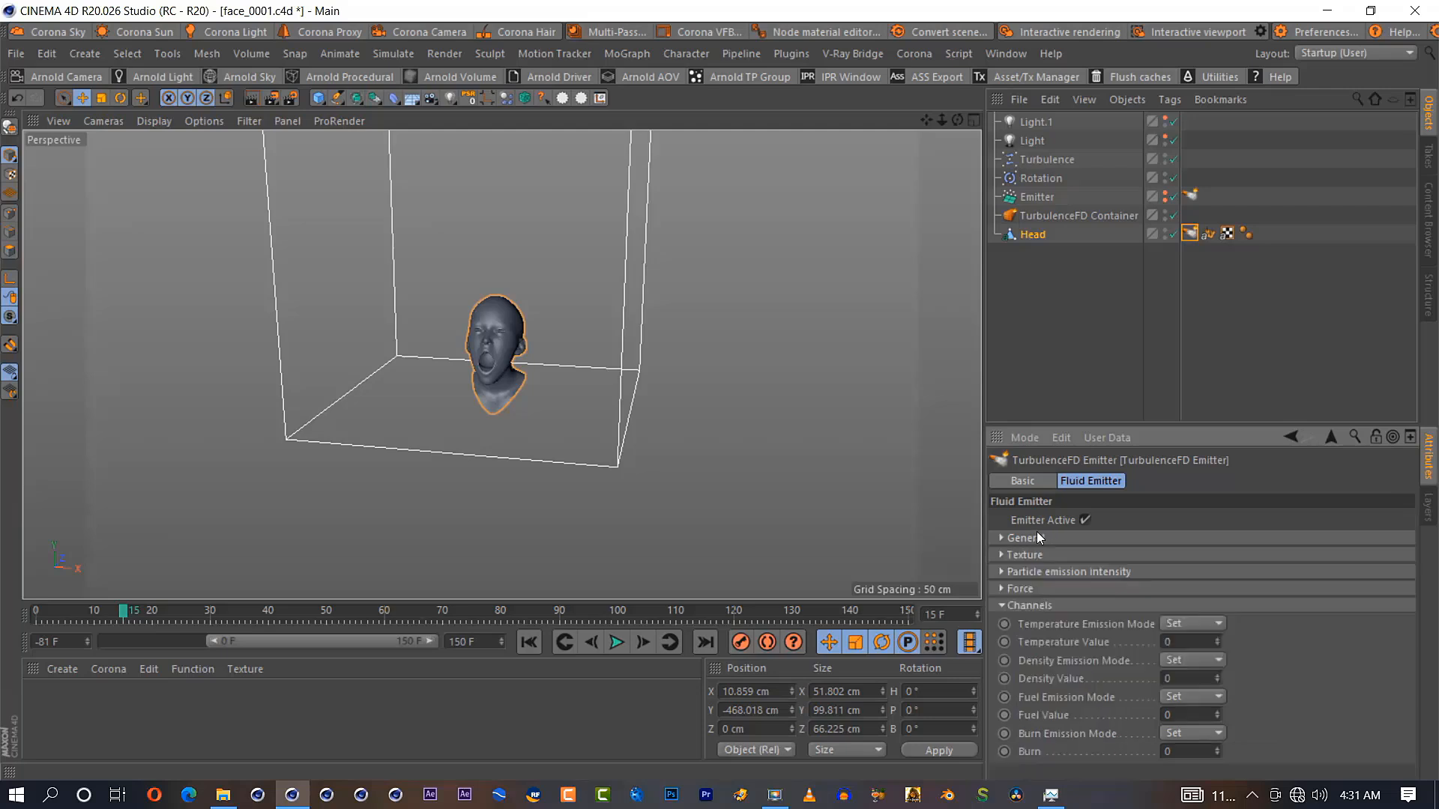
Enter a negative pressure in the force settings of the Head's emitter tag and check its channel values
{"action": "left_click", "coordinate": [1034, 606]}
{"action": "left_click", "coordinate": [1031, 587]}
{"action": "left_click", "coordinate": [1135, 663]}
{"action": "type", "text": "-0.2"}
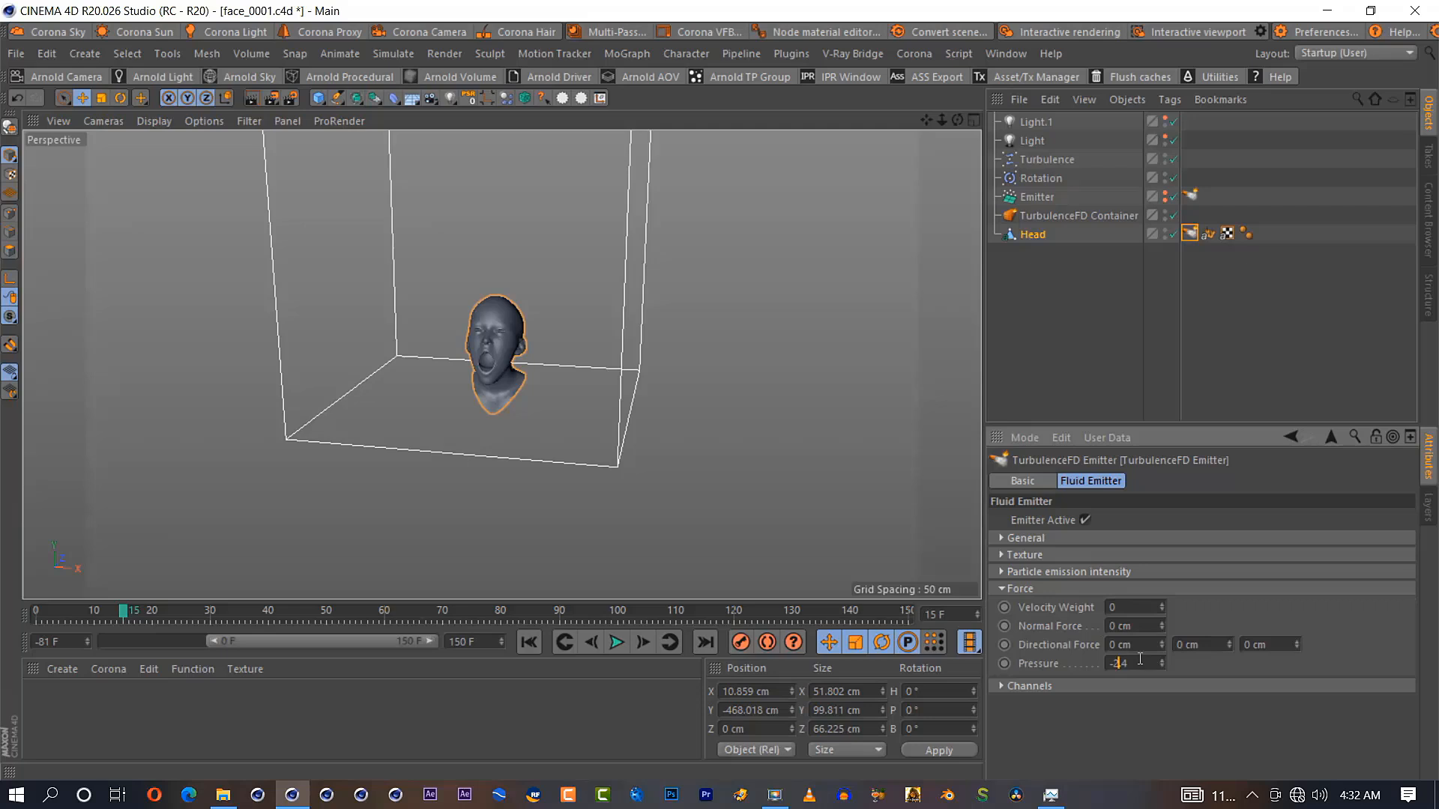
{"action": "left_click", "coordinate": [1017, 587]}
{"action": "left_click", "coordinate": [1026, 605]}
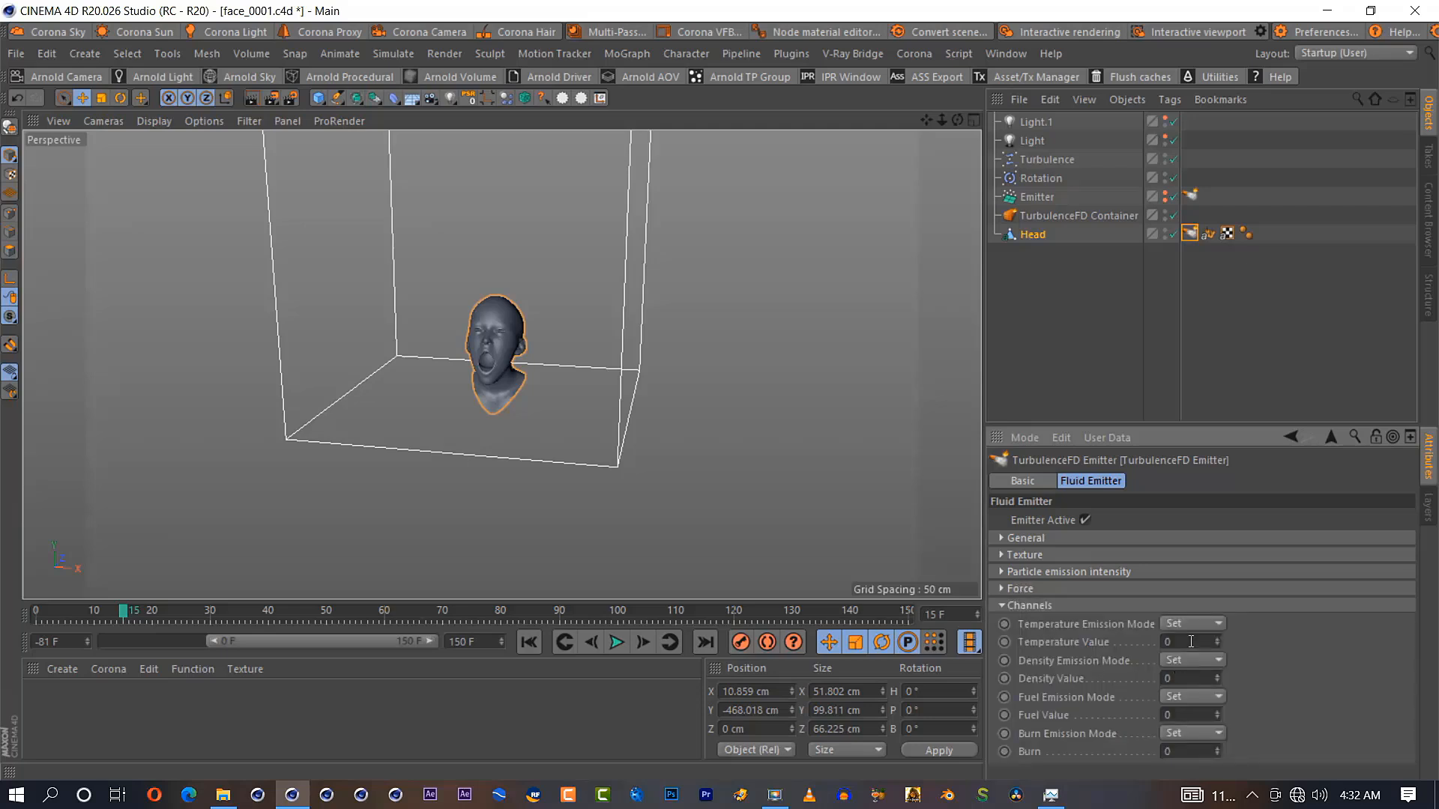
{"action": "left_click", "coordinate": [1049, 605]}
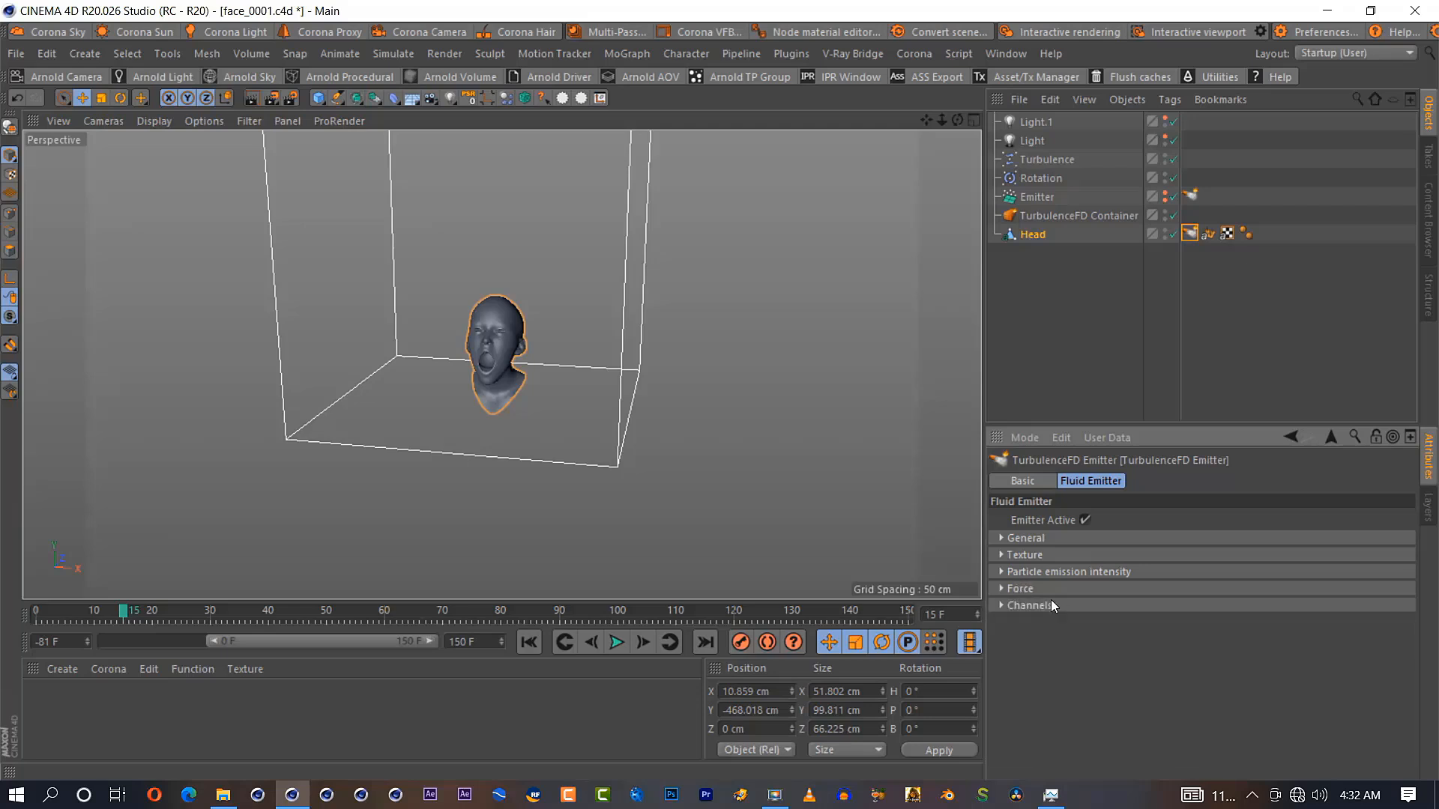
Set the TurbulenceFD Container's voxel size to 4 cm
{"action": "left_click", "coordinate": [1079, 215]}
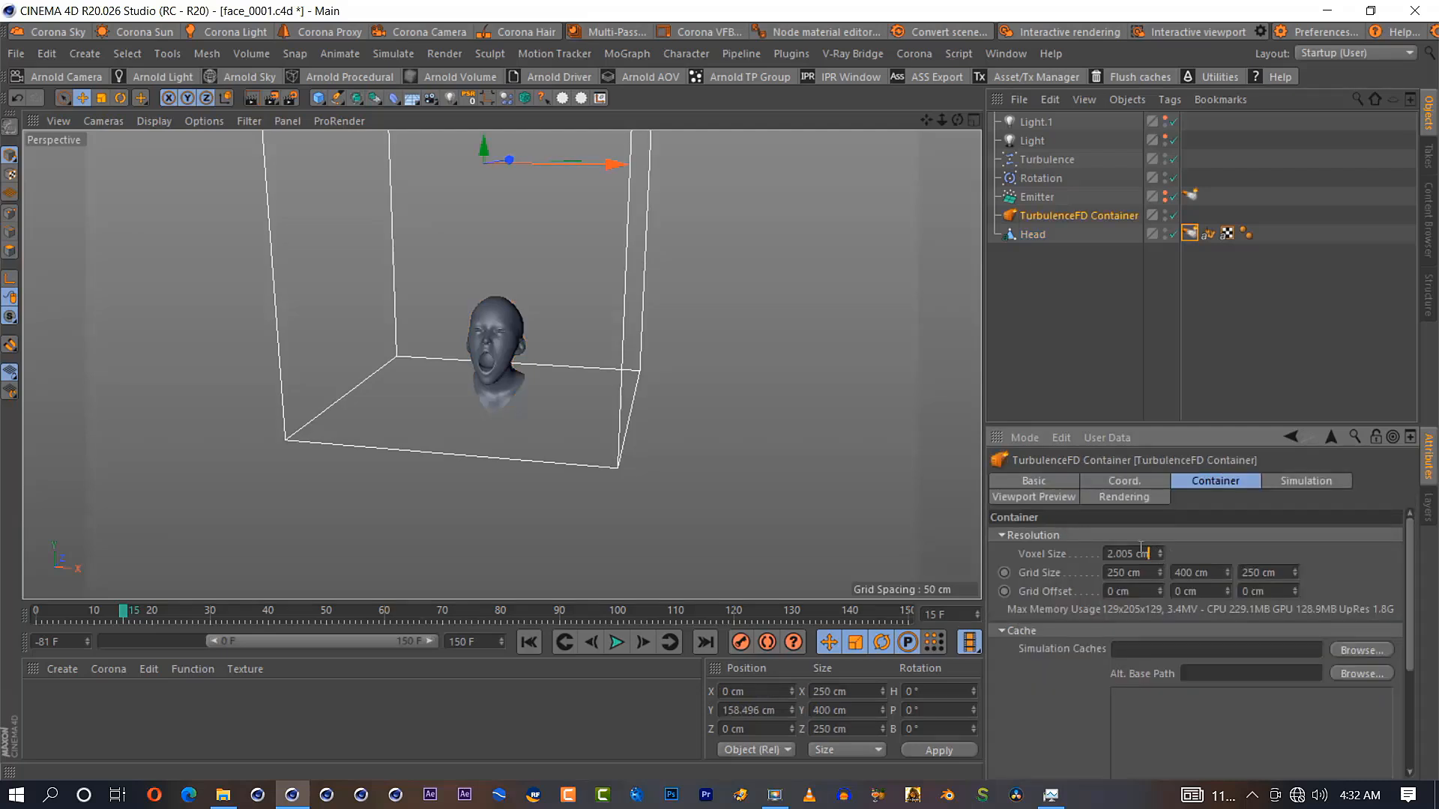
{"action": "double_click", "coordinate": [1132, 554]}
{"action": "type", "text": "4"}
{"action": "key", "text": "Return"}
Choose a folder for the container's simulation caches and start the cached TurbulenceFD simulation
{"action": "left_click", "coordinate": [1337, 649]}
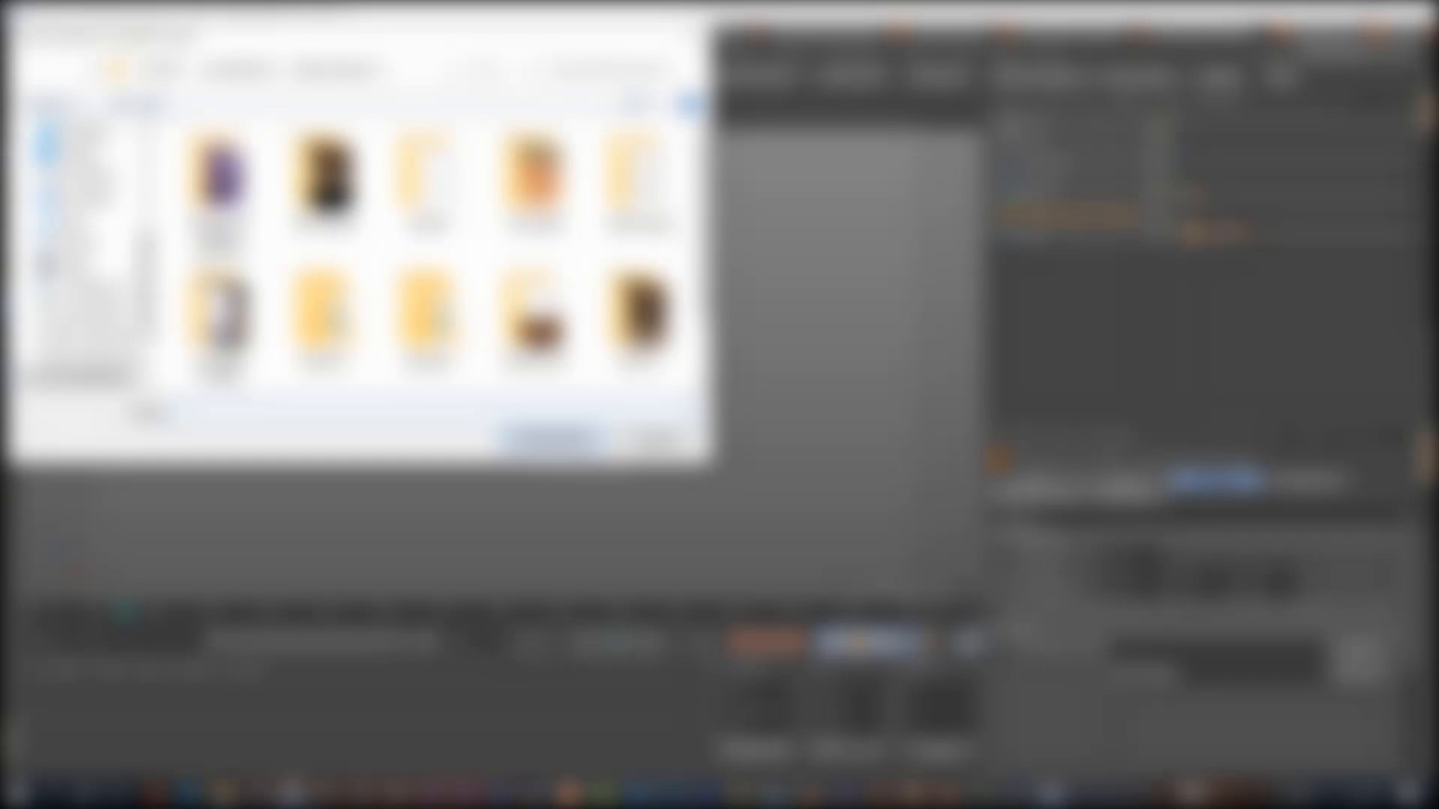
{"action": "left_click", "coordinate": [258, 74]}
{"action": "left_click", "coordinate": [326, 187]}
{"action": "key", "text": "p"}
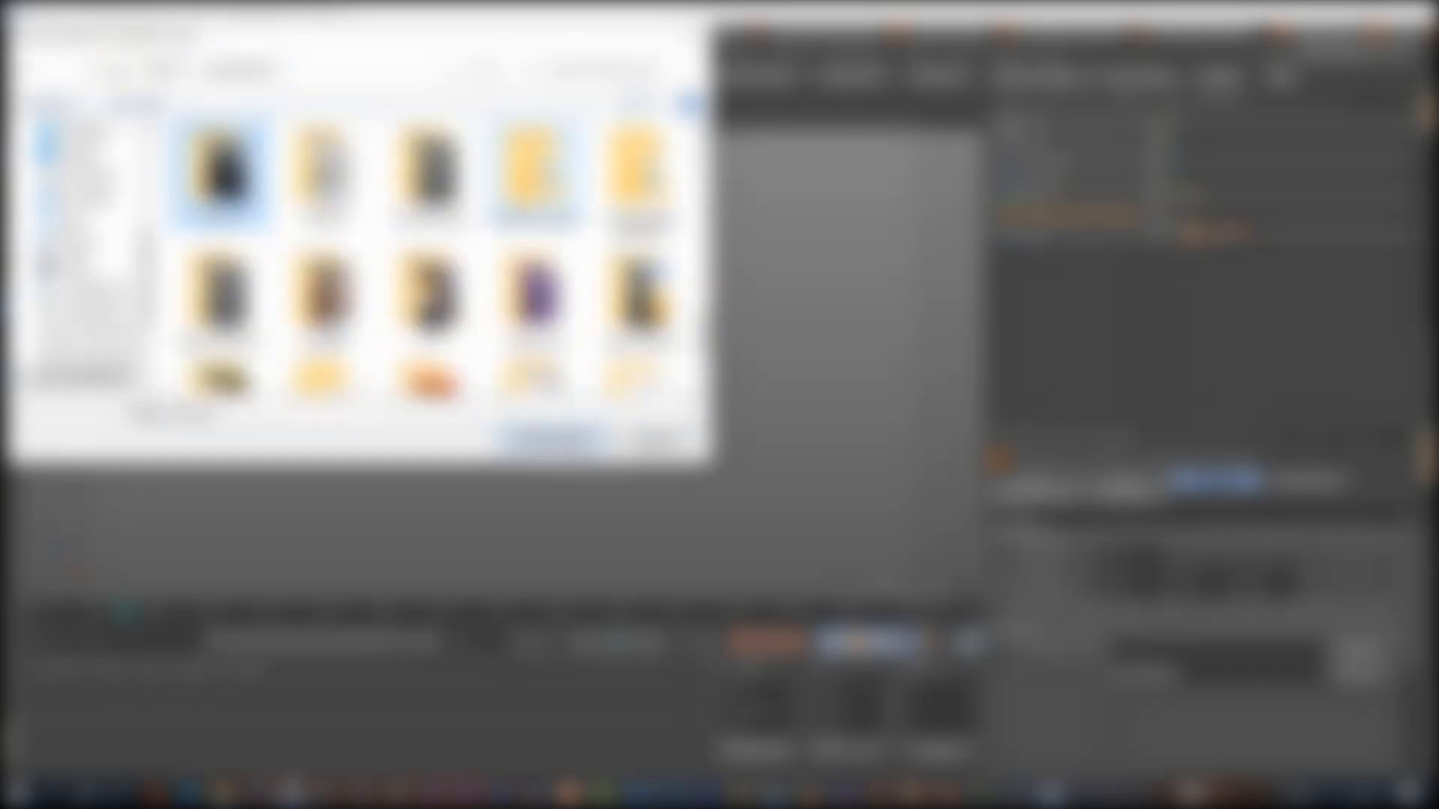
{"action": "left_click", "coordinate": [637, 184]}
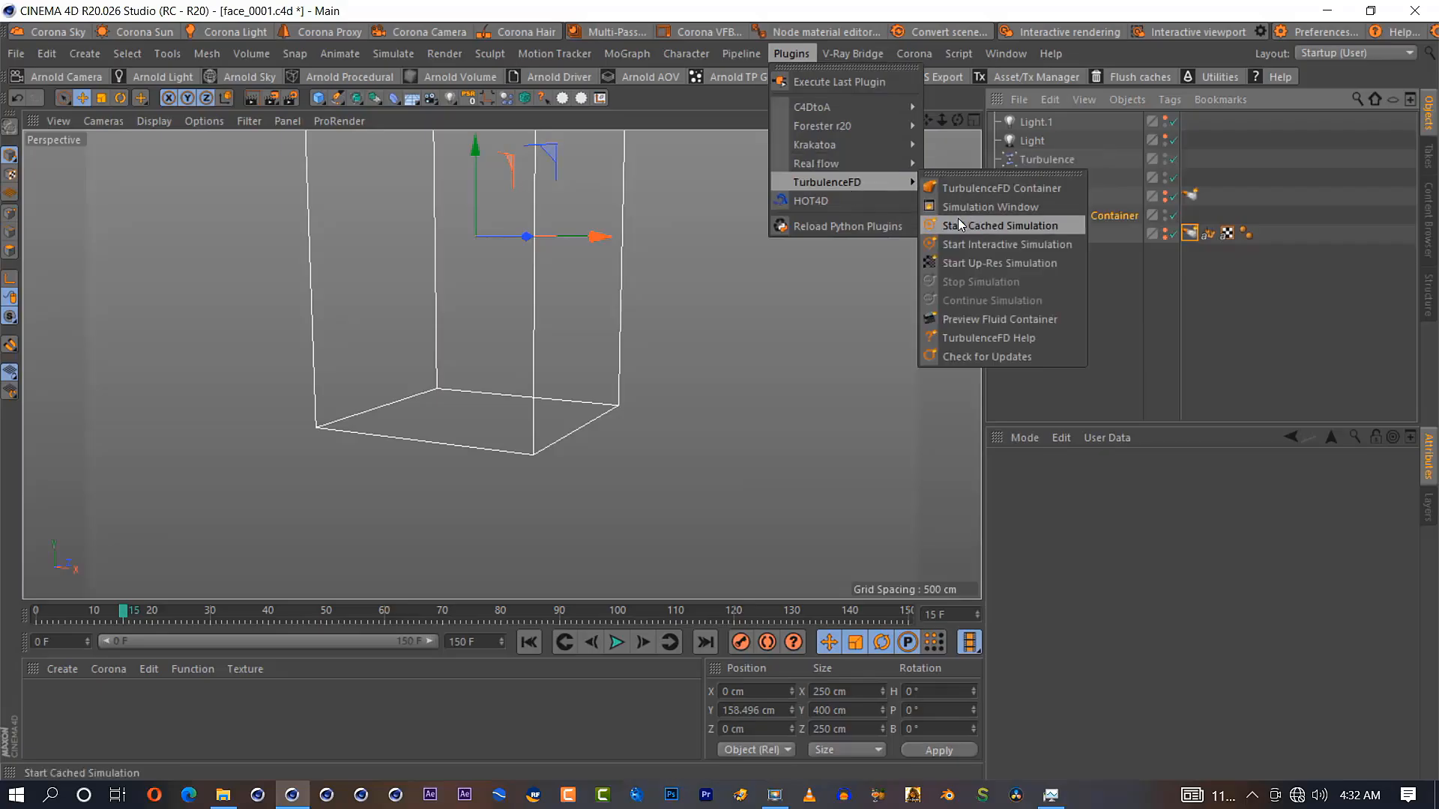
{"action": "left_click", "coordinate": [958, 218]}
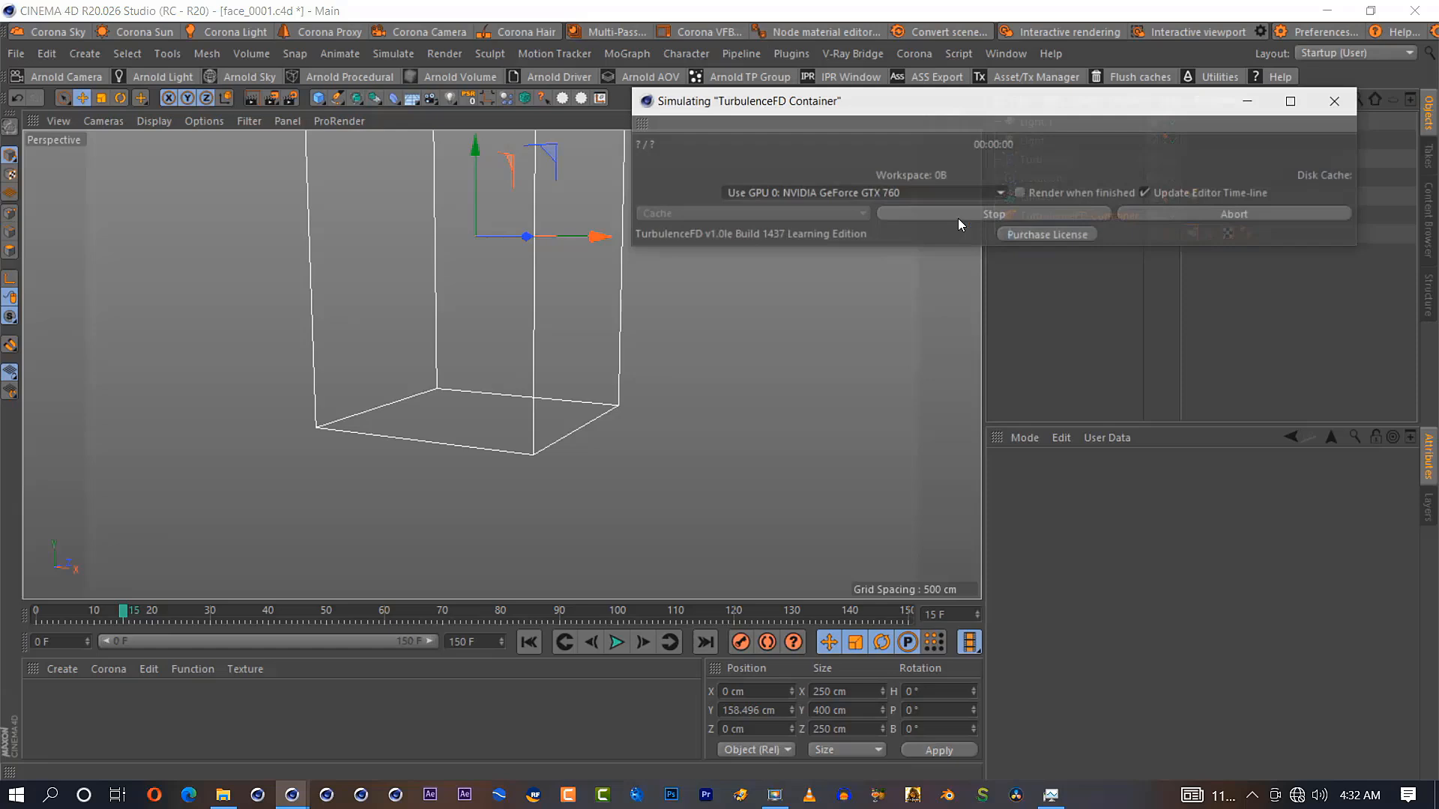
{"action": "left_click", "coordinate": [1245, 101]}
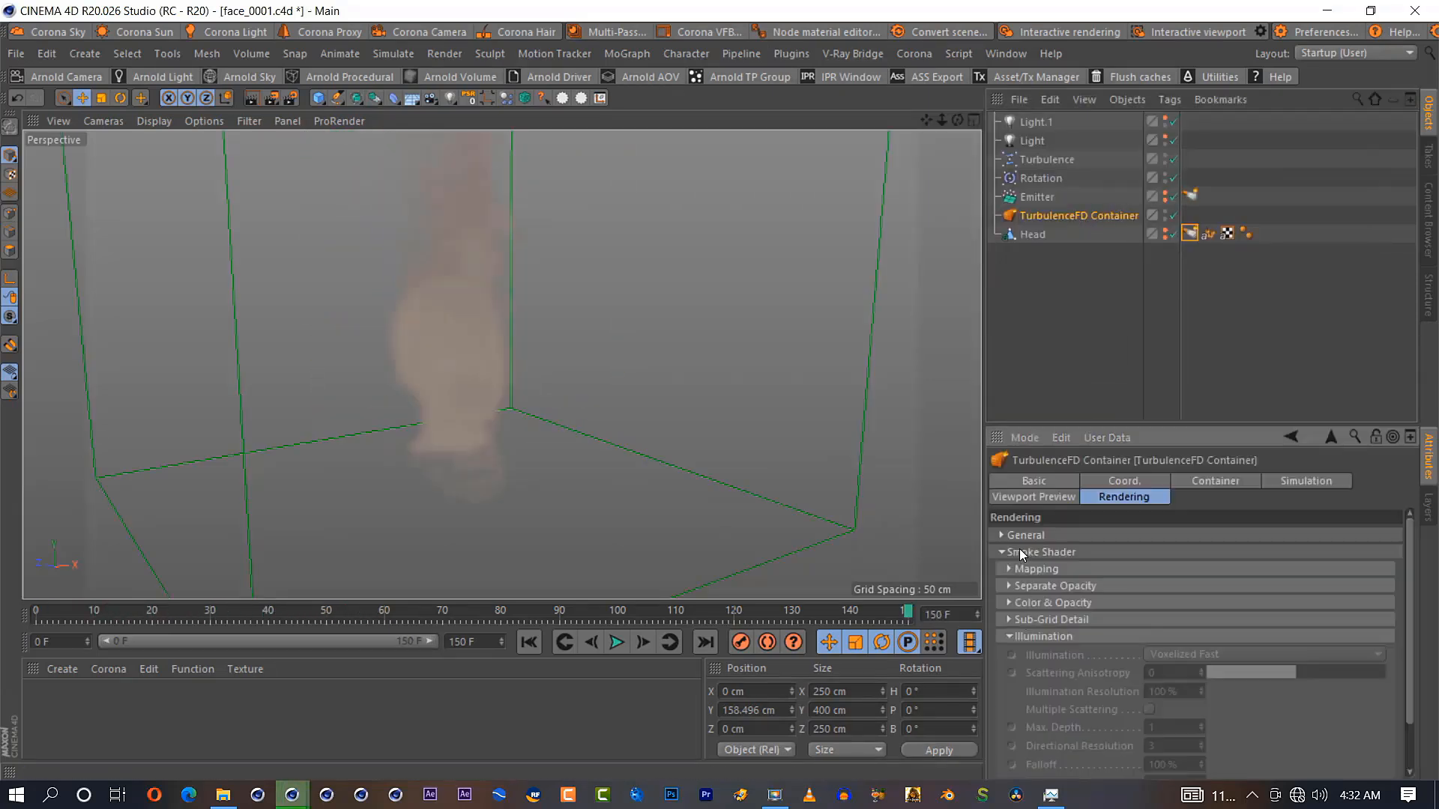
Set the mapping channel of the container's Smoke Shader to Temperature
{"action": "left_click", "coordinate": [1021, 551]}
{"action": "left_click", "coordinate": [1021, 550]}
{"action": "left_click", "coordinate": [1035, 570]}
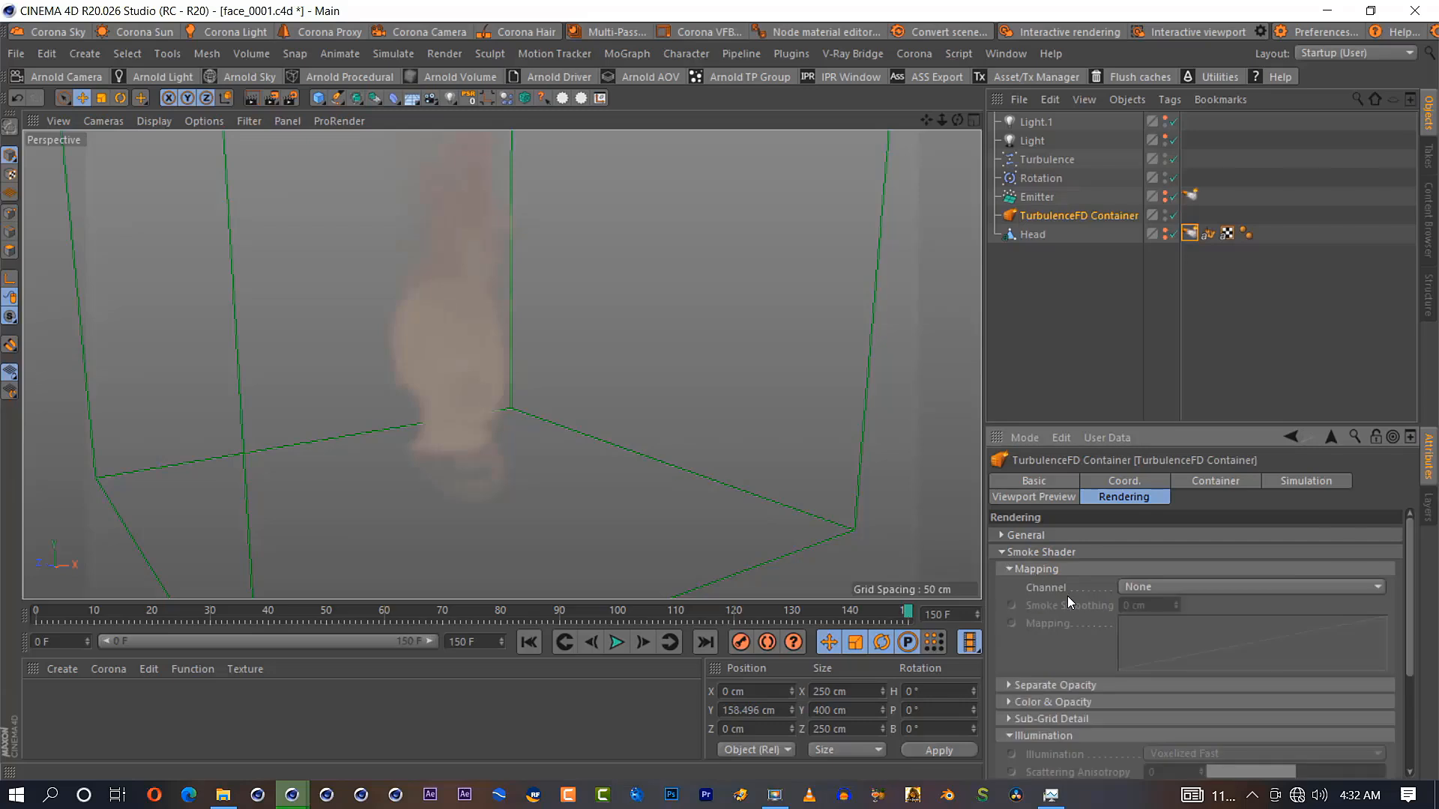
{"action": "left_click", "coordinate": [1136, 587]}
{"action": "left_click", "coordinate": [1149, 634]}
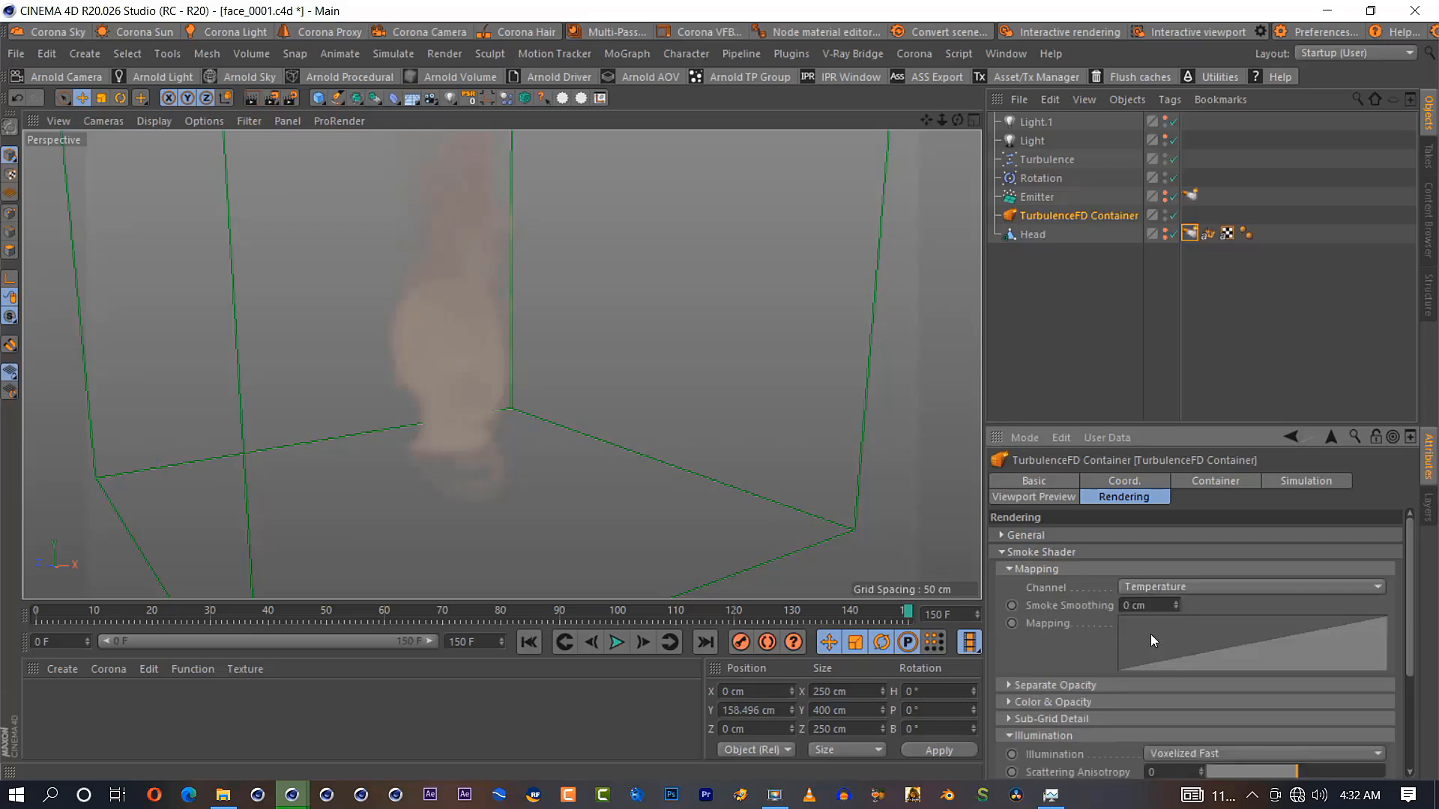
{"action": "left_click", "coordinate": [1150, 634]}
{"action": "left_click", "coordinate": [402, 463]}
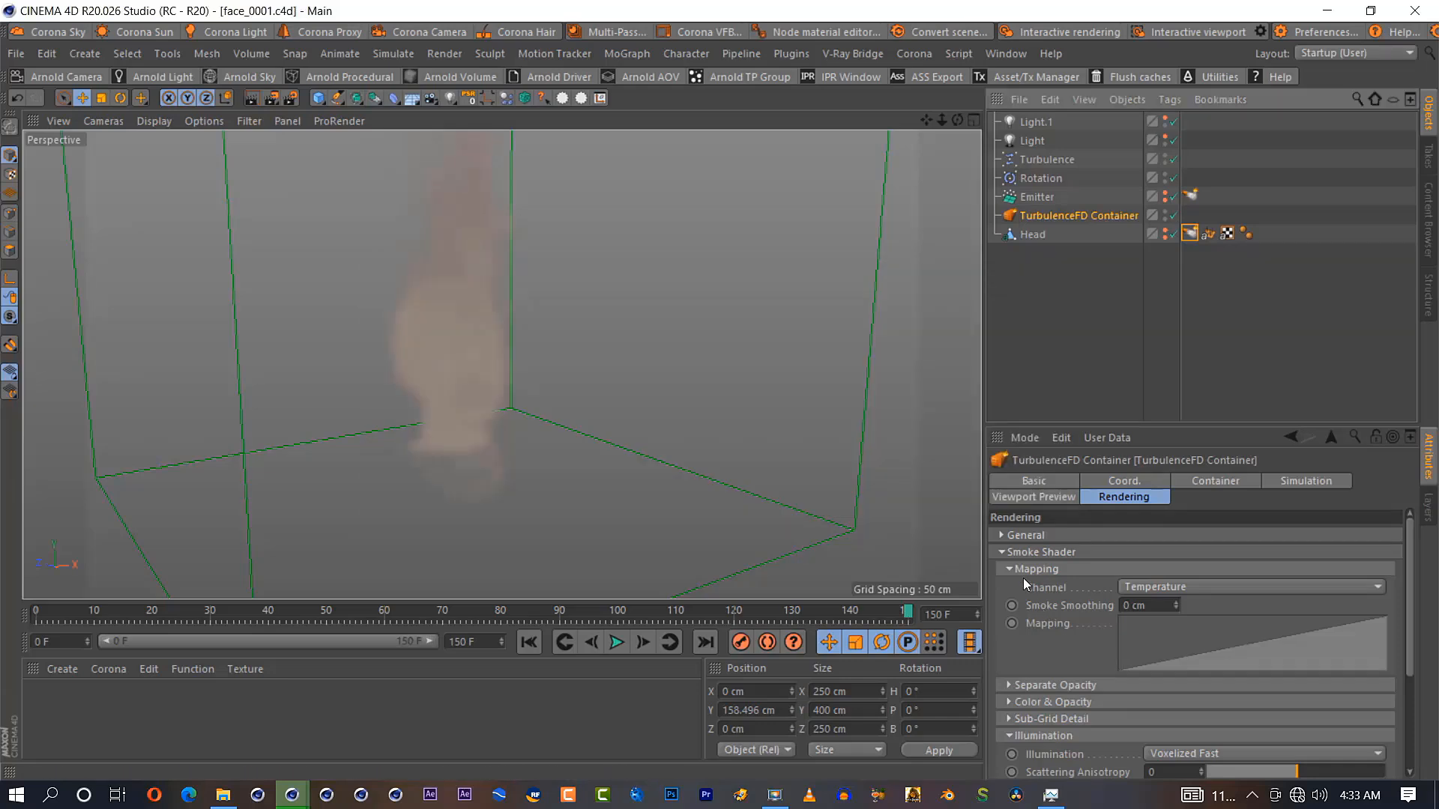
Darken the lighter knot of the Smoke Shader's smoke color gradient to RGB 77, 77, 77
{"action": "left_click", "coordinate": [1014, 573]}
{"action": "left_click", "coordinate": [1018, 586]}
{"action": "left_click", "coordinate": [1019, 586]}
{"action": "left_click", "coordinate": [1025, 603]}
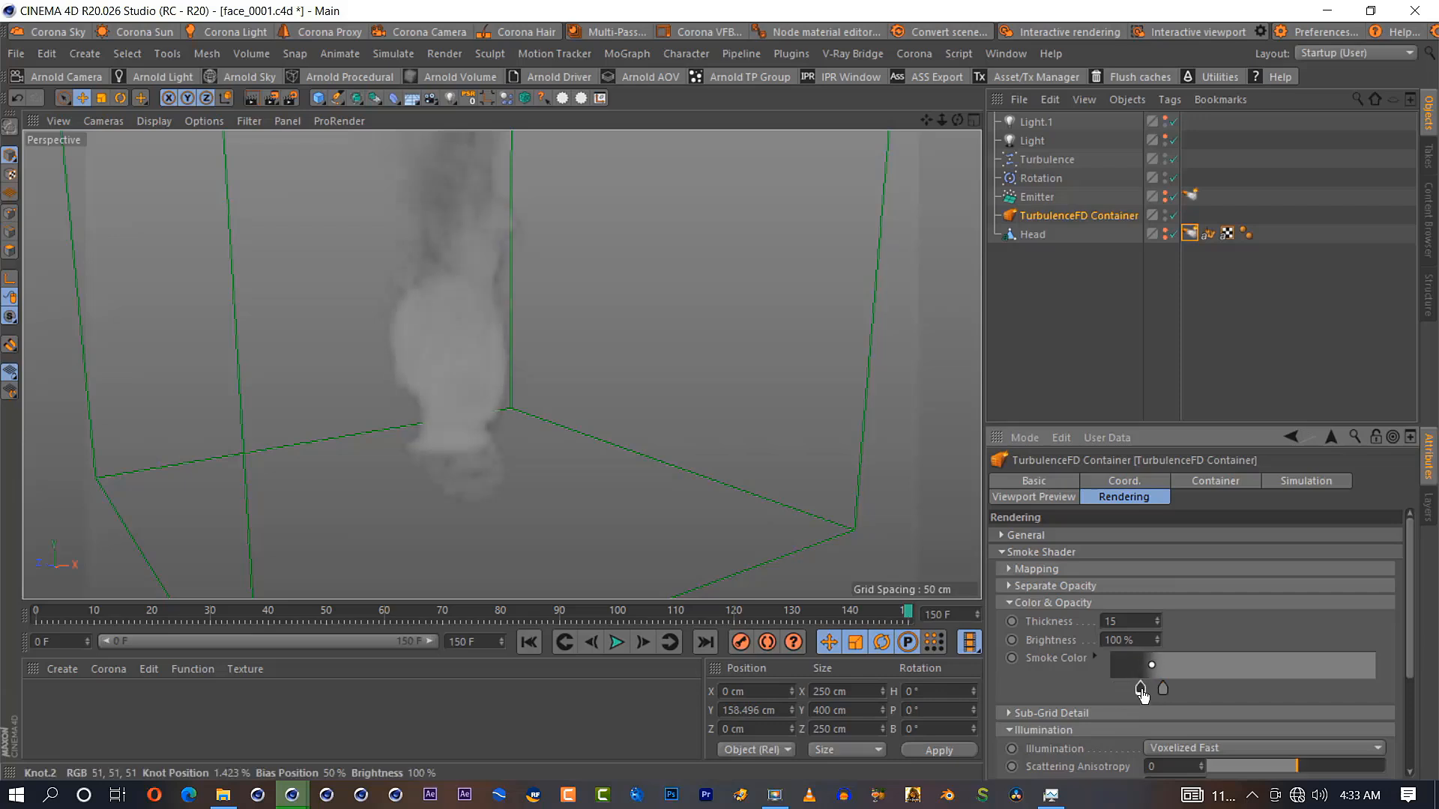
{"action": "double_click", "coordinate": [1162, 688]}
{"action": "left_click", "coordinate": [1132, 757]}
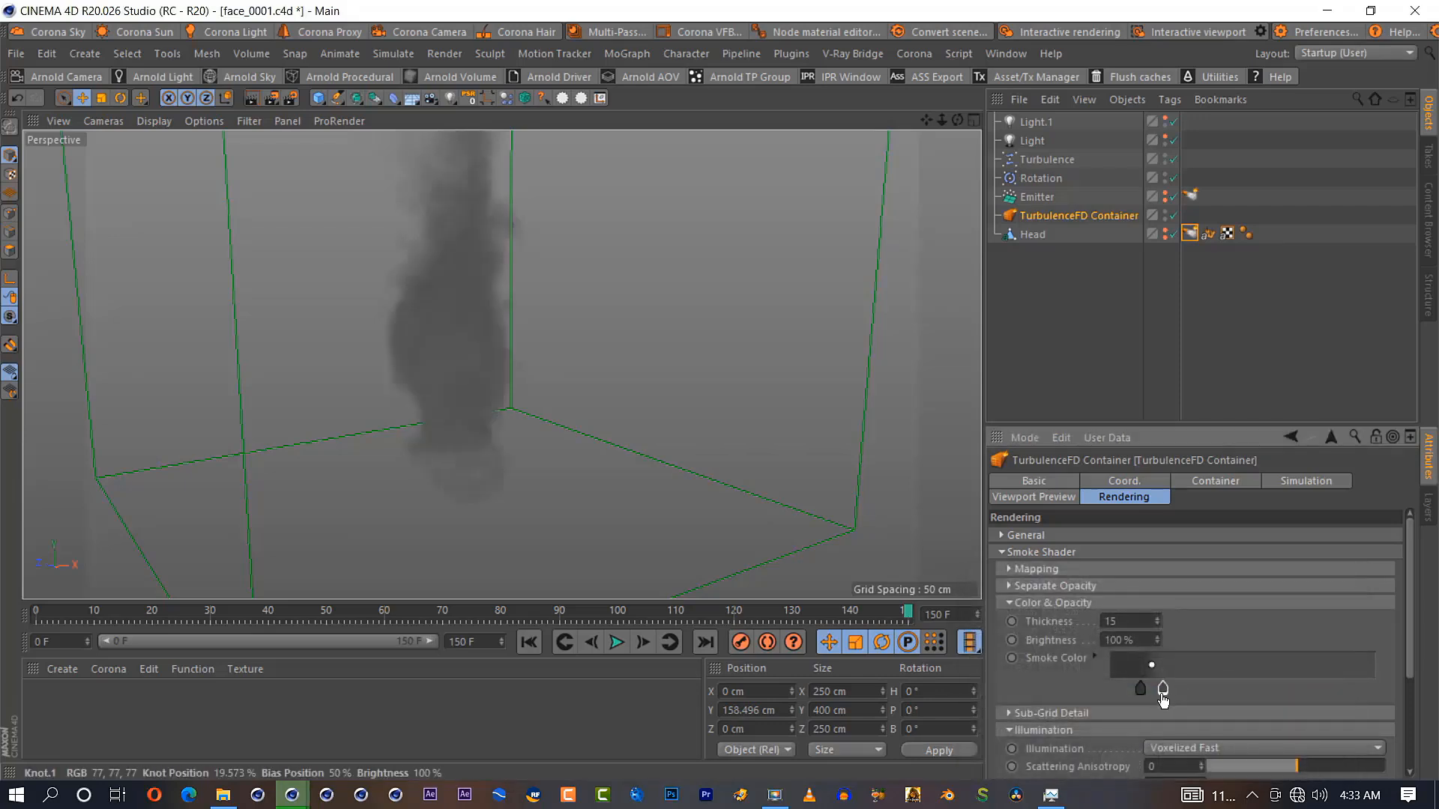
Readjust the color of the same smoke gradient knot and shift the darker knot slightly toward it
{"action": "double_click", "coordinate": [1163, 689]}
{"action": "left_click", "coordinate": [1154, 735]}
{"action": "left_click", "coordinate": [1133, 761]}
{"action": "mouse_move", "coordinate": [1140, 689]}
{"action": "left_mouse_down"}
{"action": "mouse_move", "coordinate": [1117, 688]}
{"action": "mouse_move", "coordinate": [1150, 688]}
{"action": "left_mouse_up"}
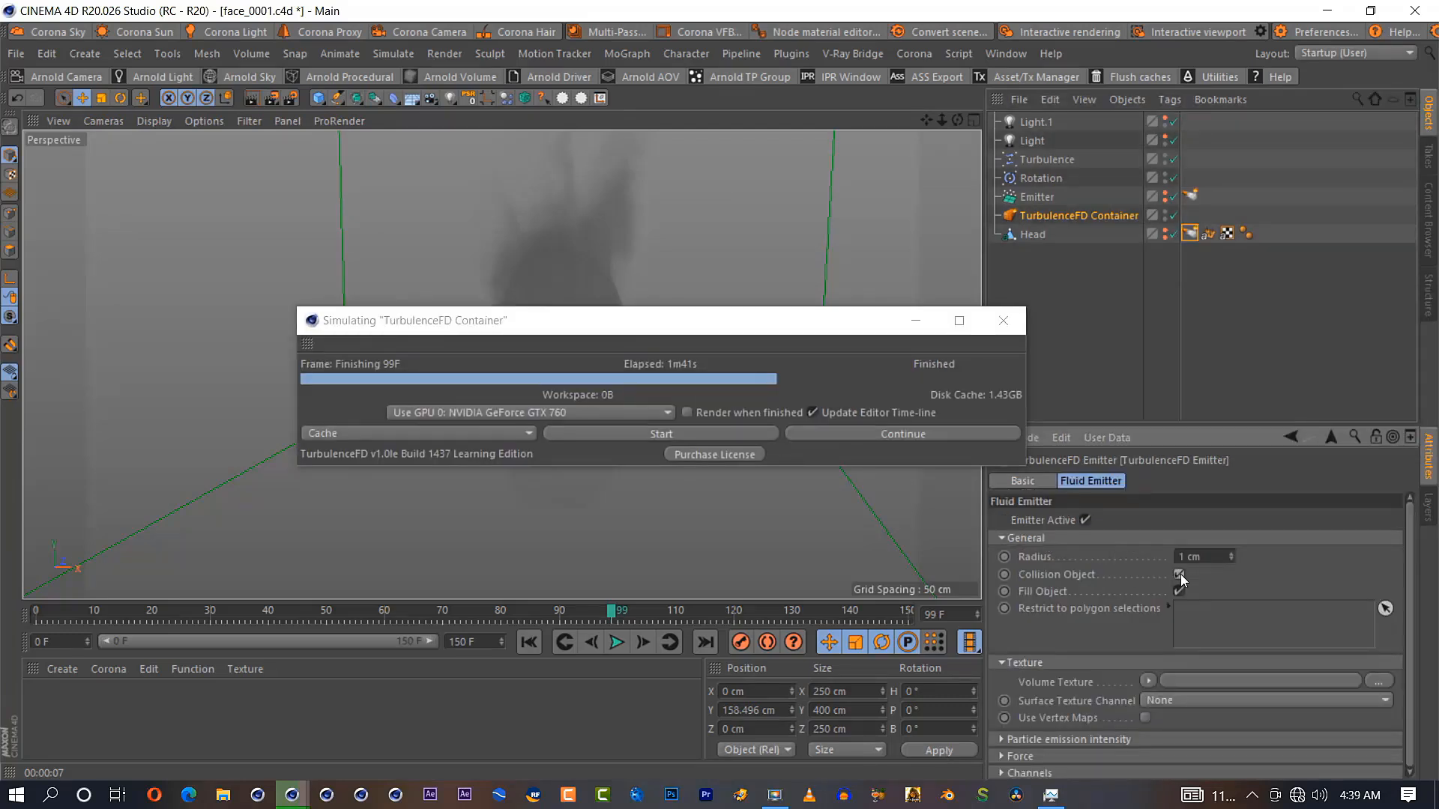
Toggle the Collision Object option of the head's fluid emitter and shift the simulation window aside
{"action": "left_click", "coordinate": [1180, 574]}
{"action": "left_click_drag", "start_coordinate": [698, 328], "coordinate": [750, 326]}
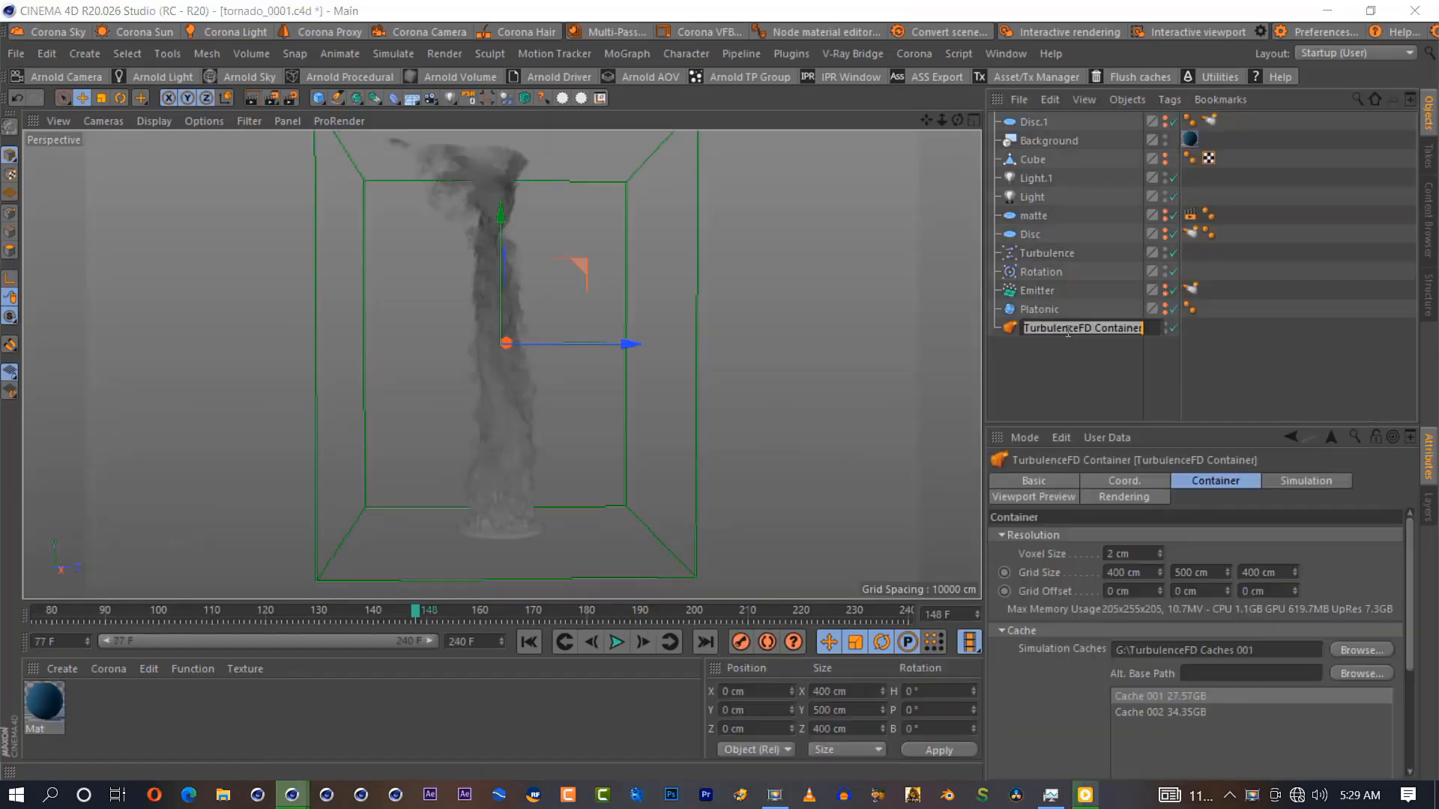
Rename the TurbulenceFD Container in tornado_0001.c4d as tornado
{"action": "double_click", "coordinate": [1068, 328]}
{"action": "type", "text": "tornd"}
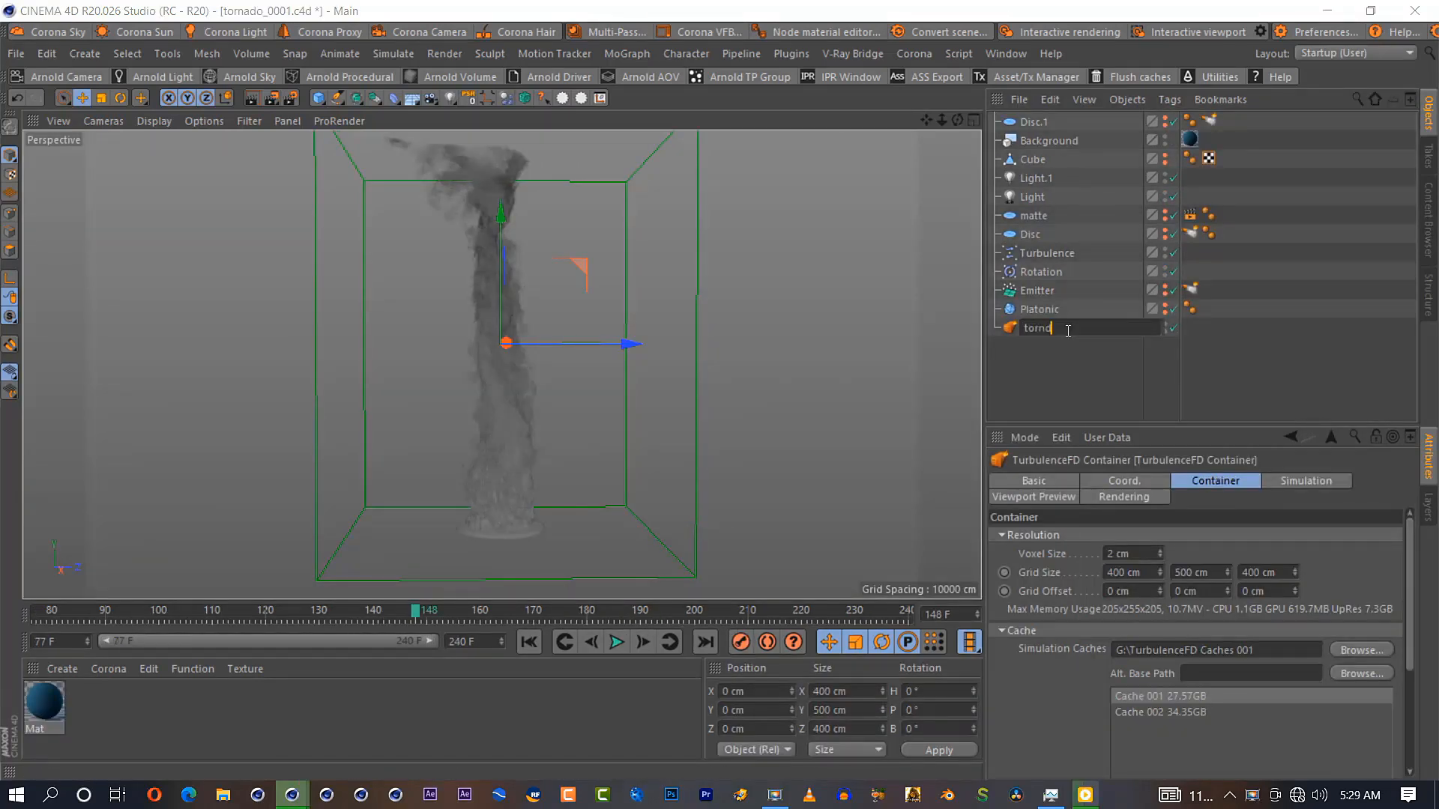
{"action": "key", "text": "Return"}
{"action": "double_click", "coordinate": [1051, 328]}
{"action": "key", "text": "Escape"}
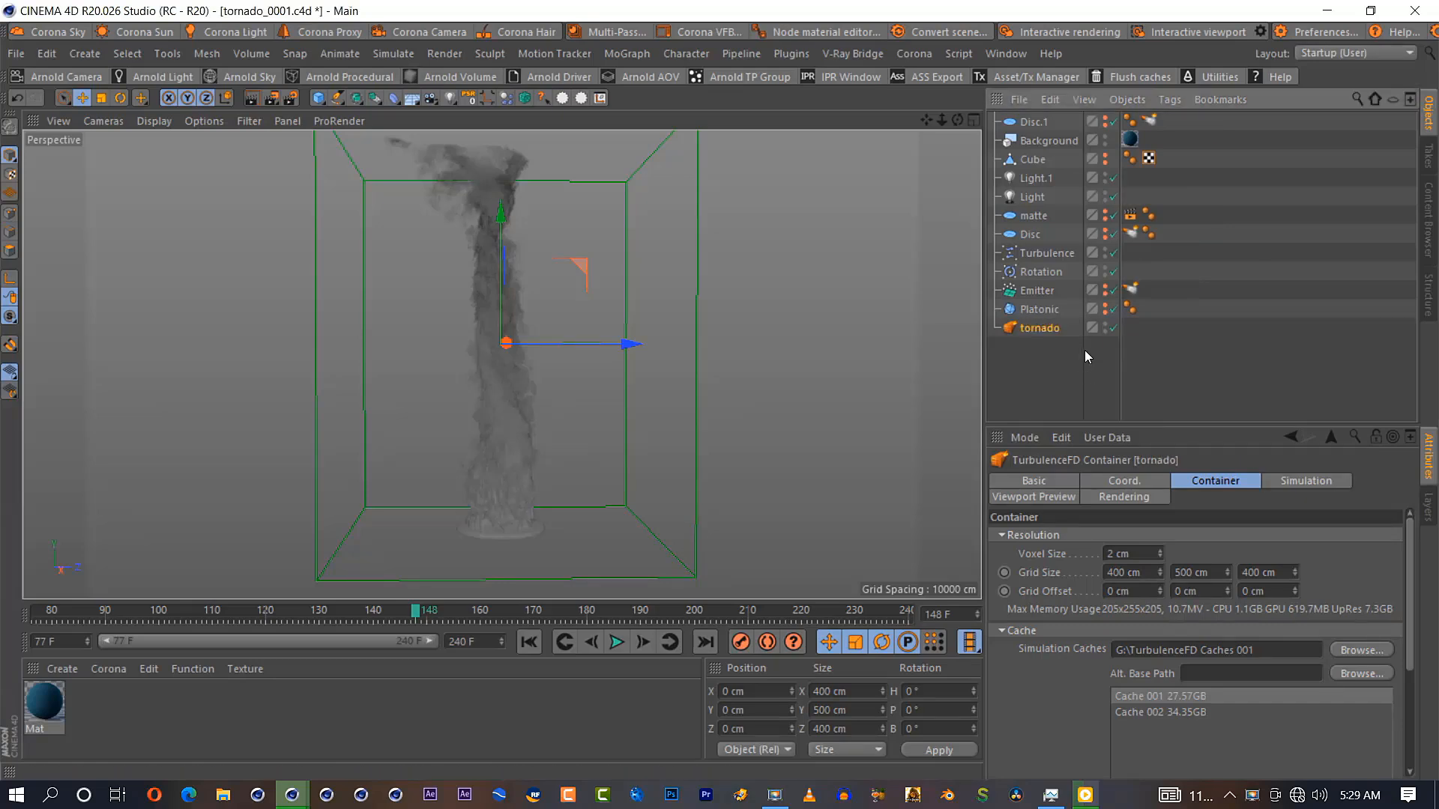
Copy the TurbulenceFD Container from the face_0001.c4d scene and paste it into tornado_0001.c4d
{"action": "left_click", "coordinate": [1006, 53]}
{"action": "left_click", "coordinate": [1055, 529]}
{"action": "left_click", "coordinate": [1051, 221]}
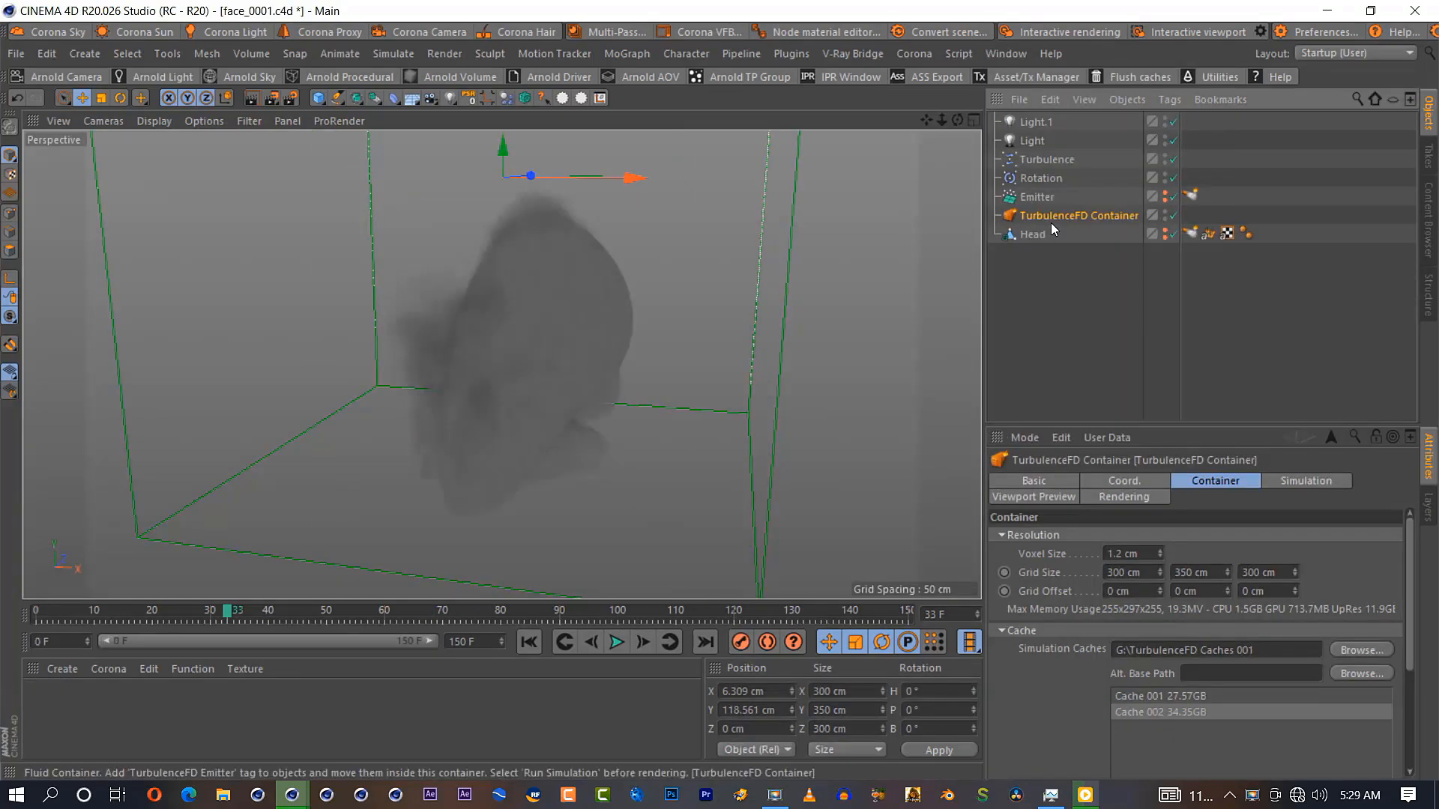
{"action": "left_click", "coordinate": [1006, 53]}
{"action": "left_click", "coordinate": [1050, 532]}
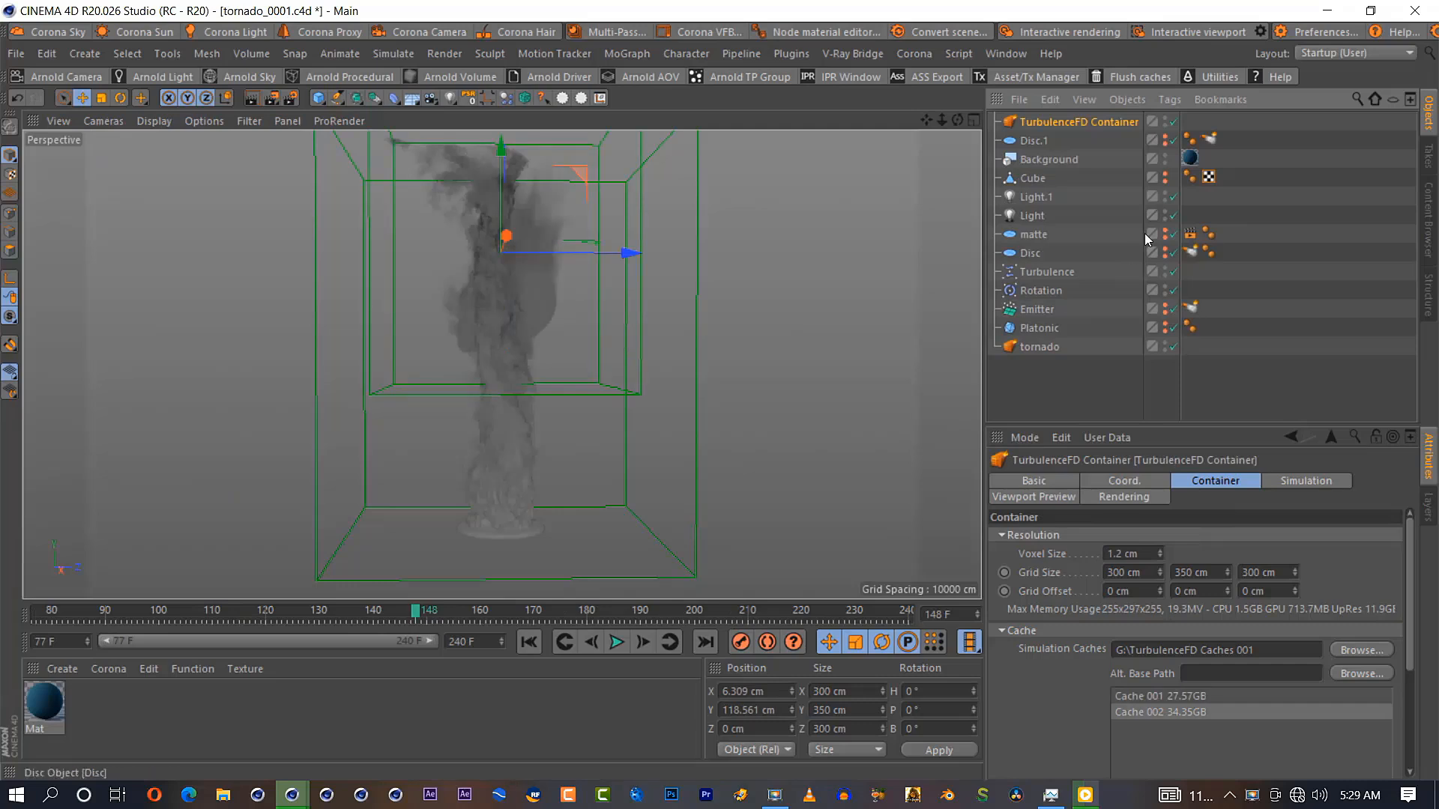
Rotate the pasted TurbulenceFD Container to a heading of 90°, hiding the tornado container from view during the rotation
{"action": "double_click", "coordinate": [1166, 344]}
{"action": "left_click", "coordinate": [120, 98]}
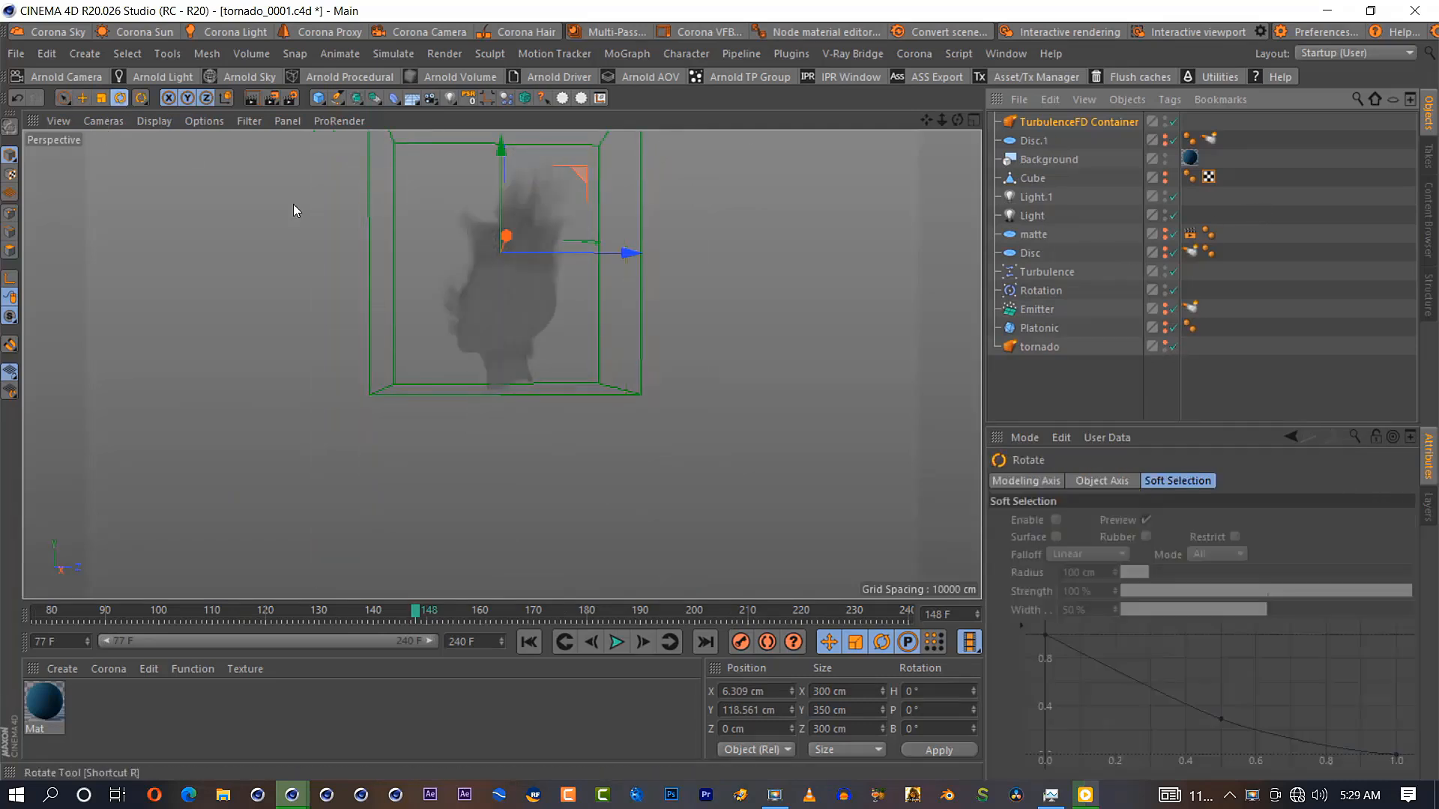
{"action": "left_click_drag", "start_coordinate": [485, 241], "coordinate": [700, 247], "text": "shift"}
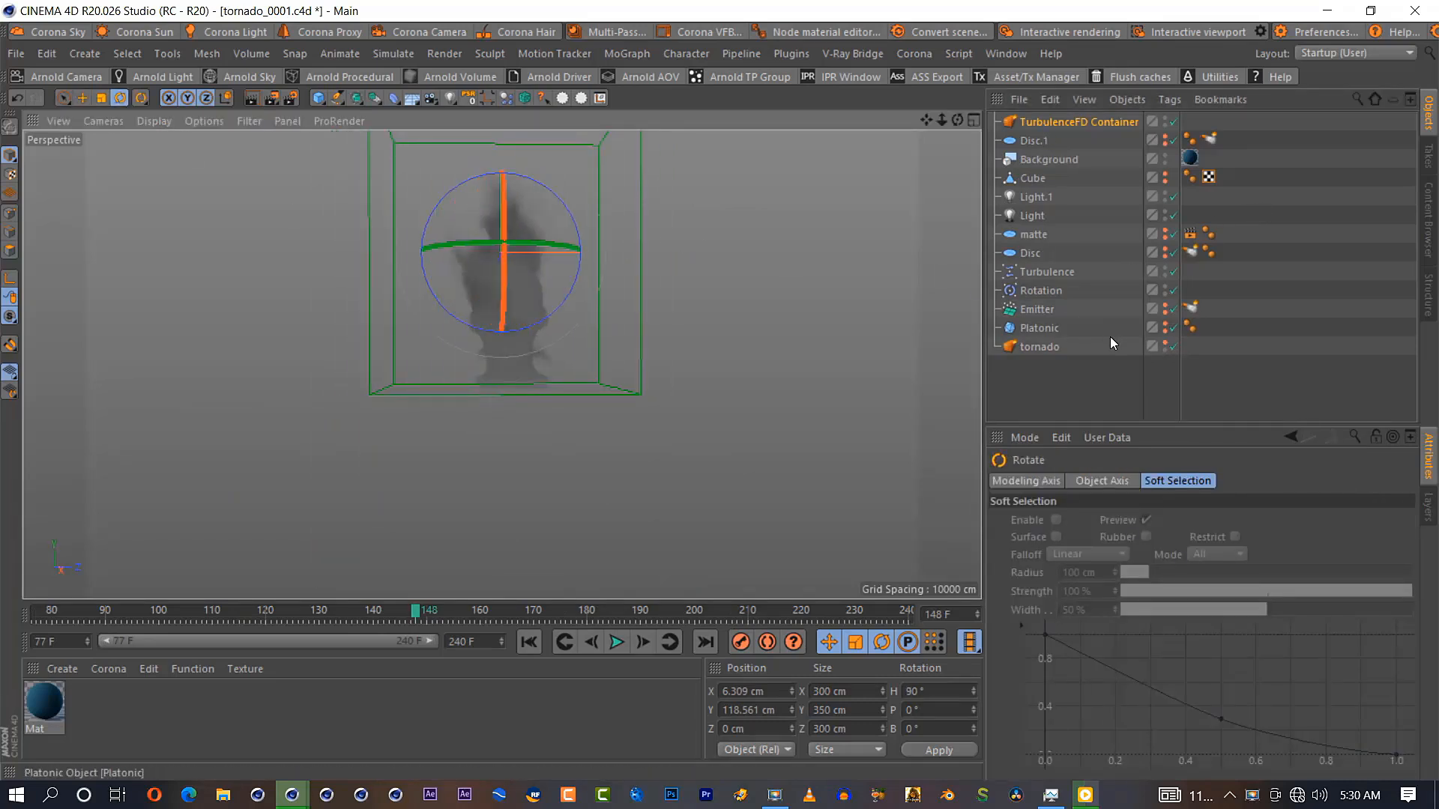
{"action": "left_click", "coordinate": [1166, 344]}
Try moving the pasted container down and sideways toward the lower part of the tornado
{"action": "left_click", "coordinate": [81, 100]}
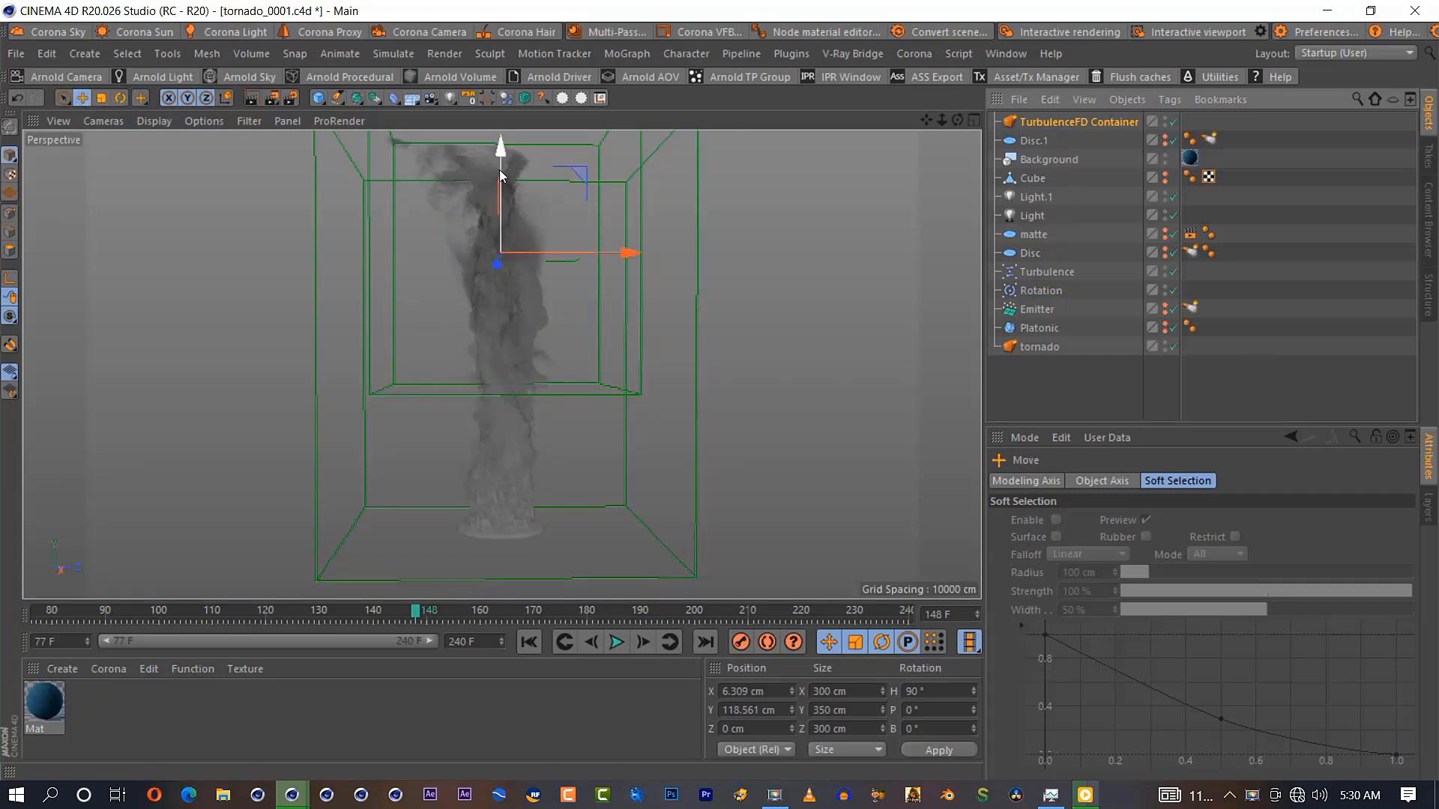
{"action": "left_click_drag", "start_coordinate": [501, 161], "coordinate": [452, 369]}
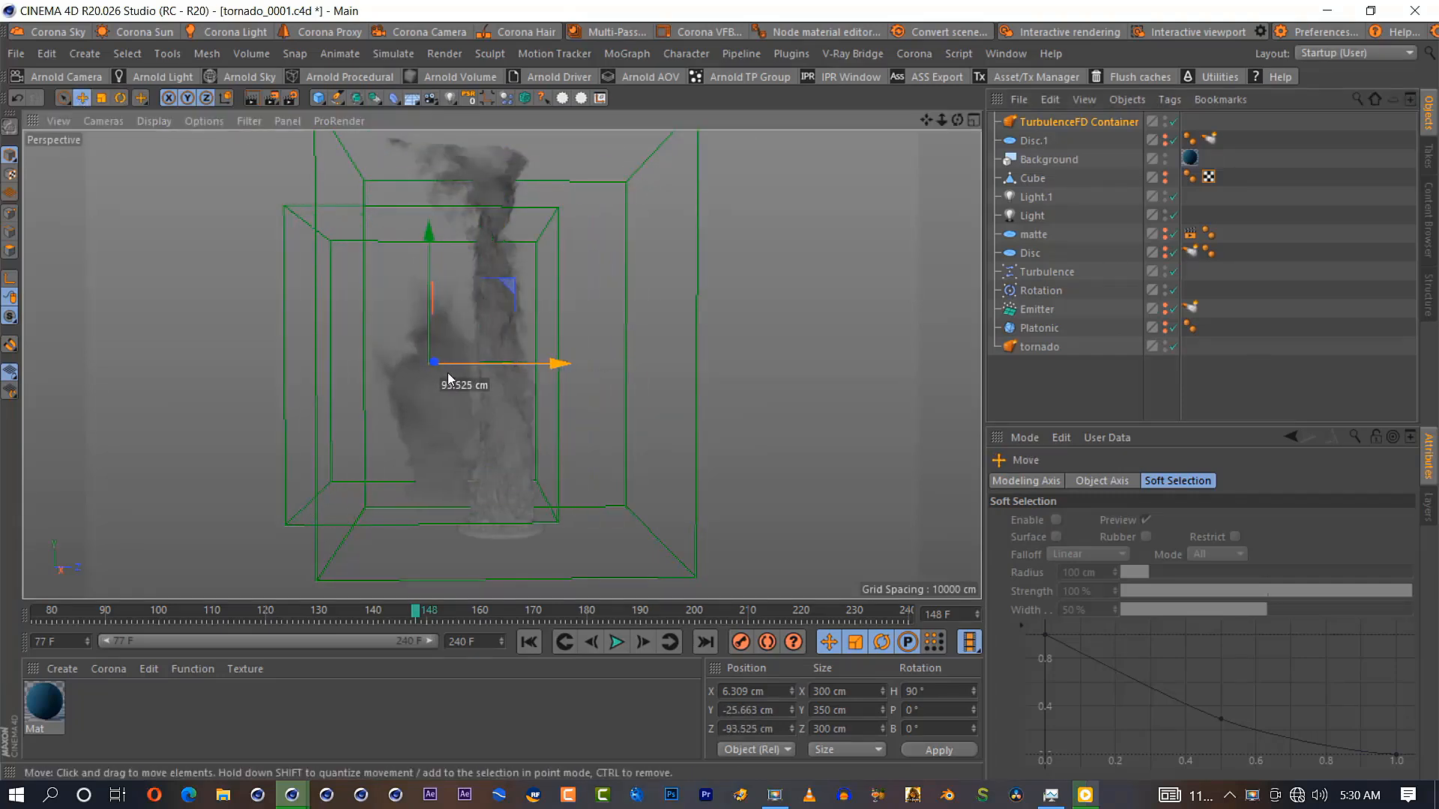
{"action": "left_click_drag", "start_coordinate": [619, 310], "coordinate": [479, 375], "text": "alt"}
{"action": "left_click_drag", "start_coordinate": [460, 405], "coordinate": [509, 314]}
{"action": "scroll", "coordinate": [501, 366], "scroll_direction": "down", "scroll_amount": 5}
{"action": "left_click_drag", "start_coordinate": [501, 366], "coordinate": [644, 360], "text": "alt"}
Place the pasted container just above tornado in the object hierarchy and set its X and Y positions to 0 cm
{"action": "left_click", "coordinate": [1124, 481]}
{"action": "left_click_drag", "start_coordinate": [1079, 122], "coordinate": [1044, 320]}
{"action": "double_click", "coordinate": [1057, 536]}
{"action": "type", "text": "0"}
{"action": "scroll", "coordinate": [587, 350], "scroll_direction": "up", "scroll_amount": 5}
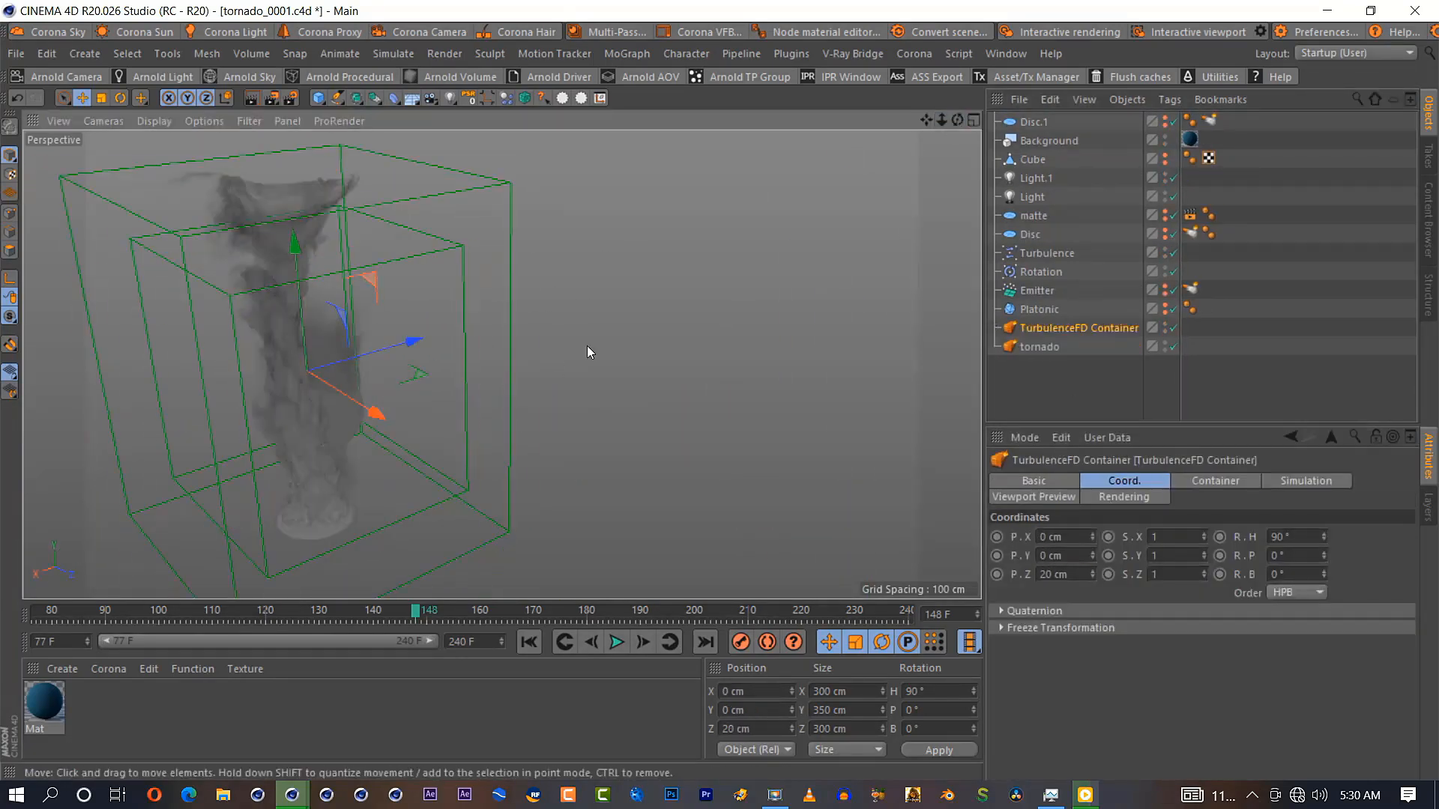
Align the head's container with the tornado using the orthographic views, at about X 54 cm, Y -34 cm and Z 22 cm
{"action": "left_click_drag", "start_coordinate": [472, 318], "coordinate": [600, 300]}
{"action": "middle_click", "coordinate": [813, 153]}
{"action": "left_click_drag", "start_coordinate": [759, 177], "coordinate": [739, 257]}
{"action": "left_click_drag", "start_coordinate": [758, 459], "coordinate": [697, 507]}
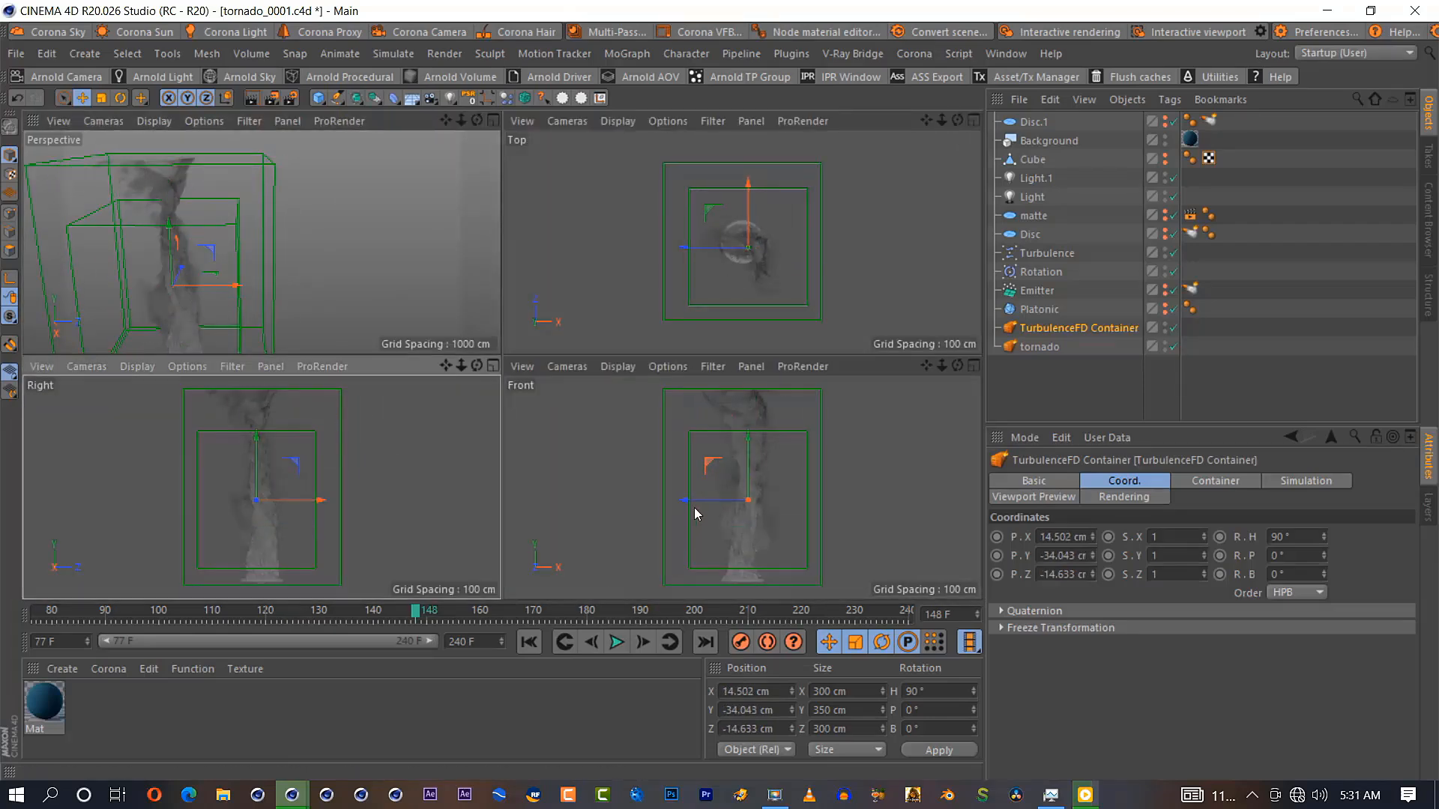
{"action": "key", "text": "F1"}
{"action": "left_click_drag", "start_coordinate": [475, 302], "coordinate": [450, 487]}
Render a viewport preview of the head smoke at frame 73
{"action": "left_click_drag", "start_coordinate": [425, 615], "coordinate": [455, 623]}
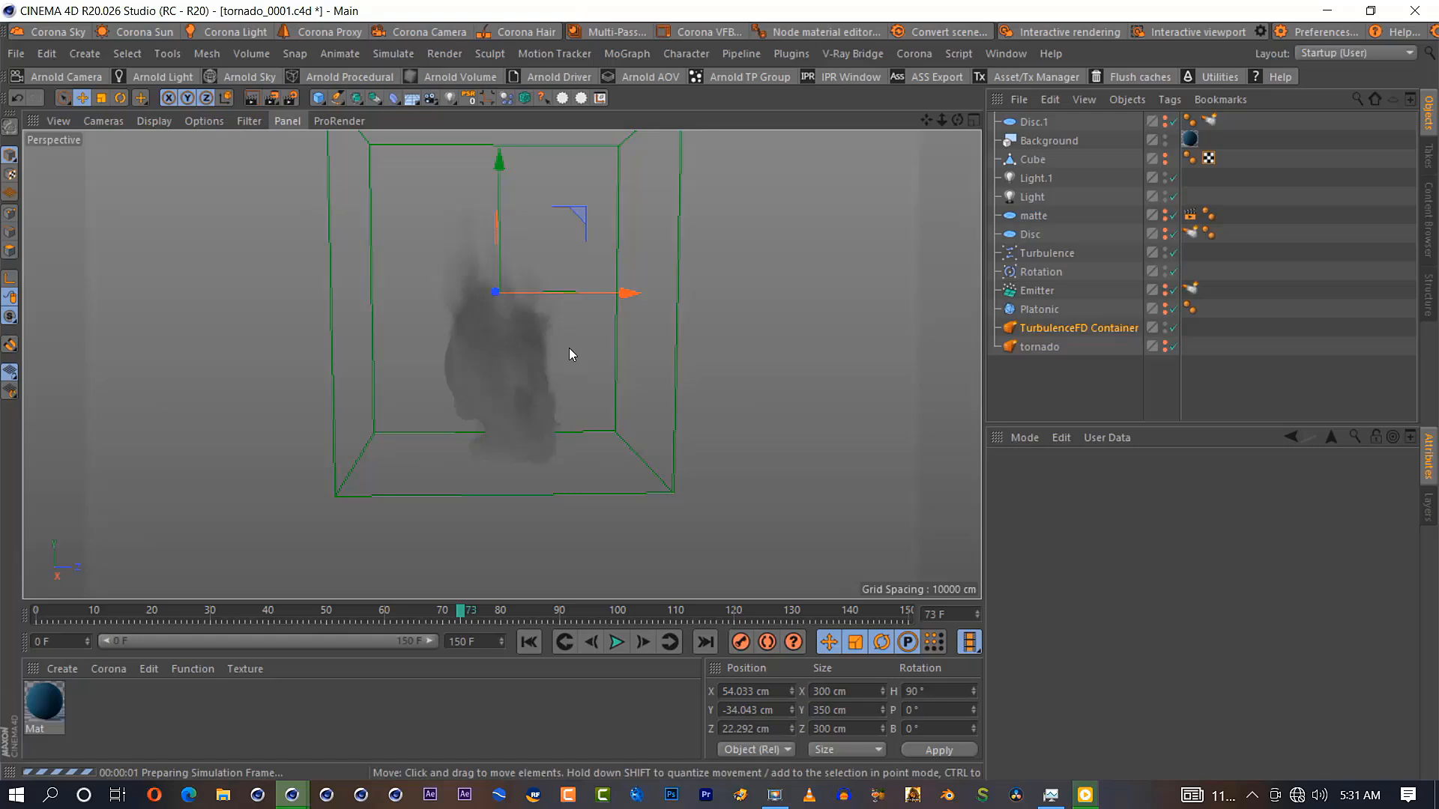
{"action": "key", "text": "ctrl+r"}
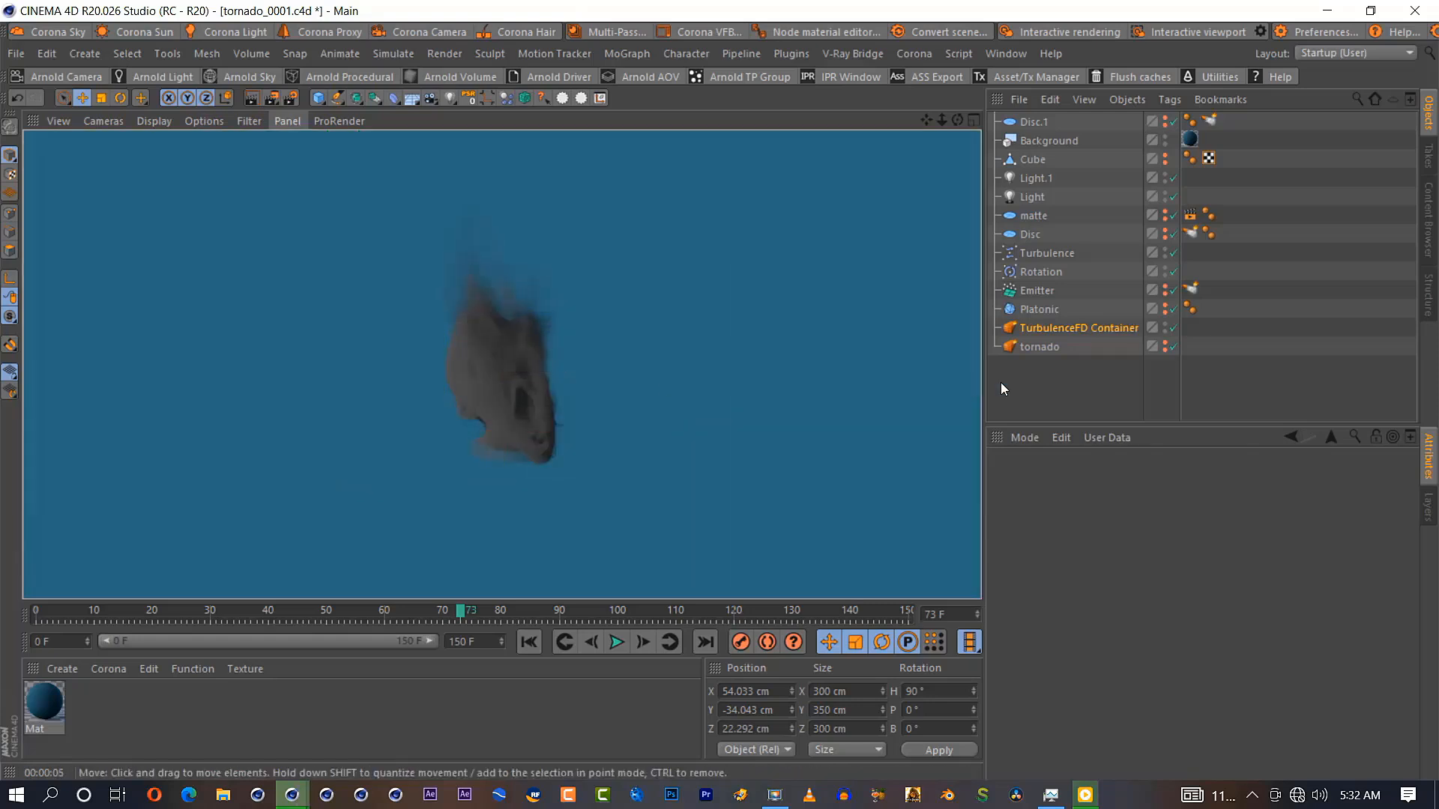
{"action": "left_click", "coordinate": [1032, 384]}
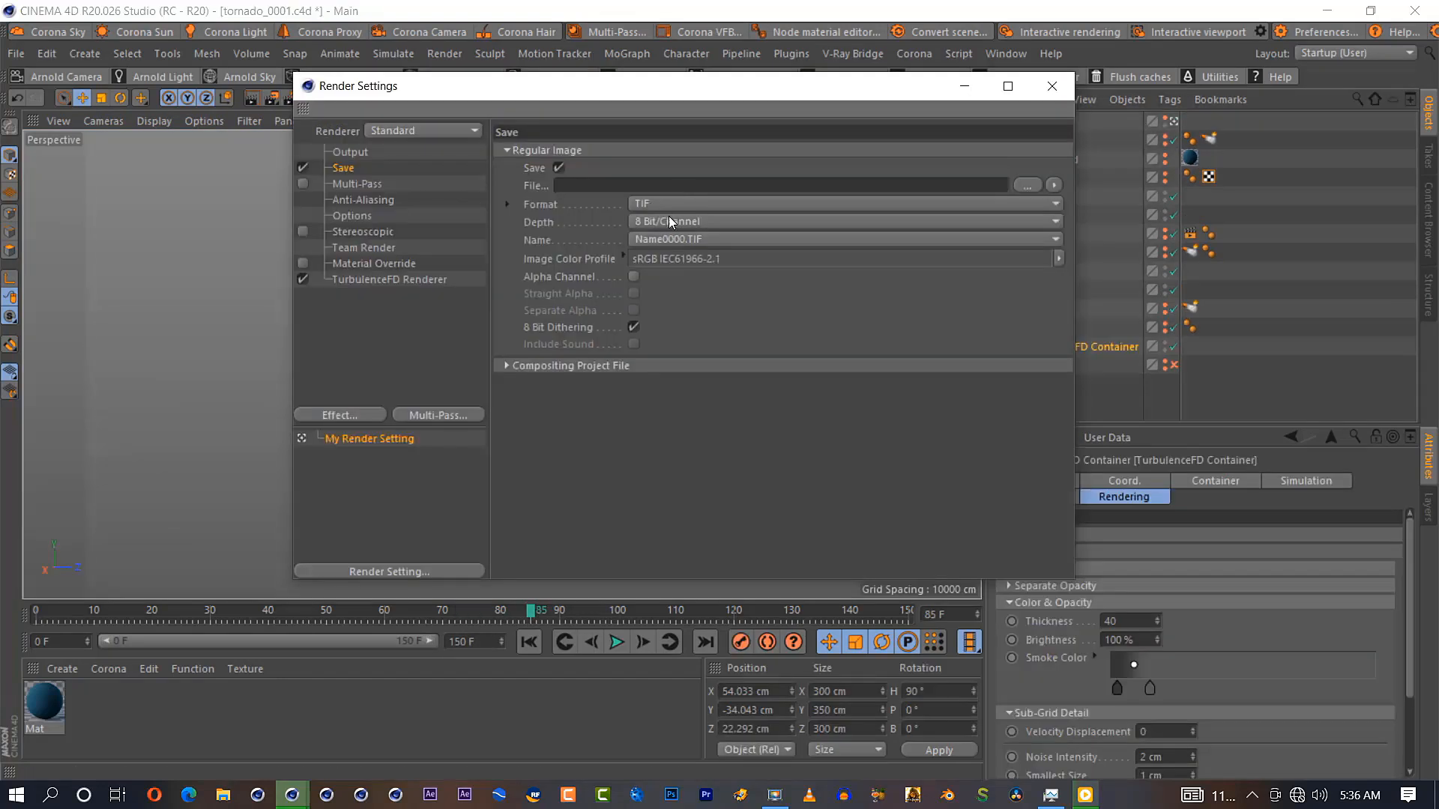
Raise the bit depth of the saved render image and set its format to PNG
{"action": "left_click", "coordinate": [669, 221]}
{"action": "left_click", "coordinate": [679, 258]}
{"action": "left_click", "coordinate": [665, 202]}
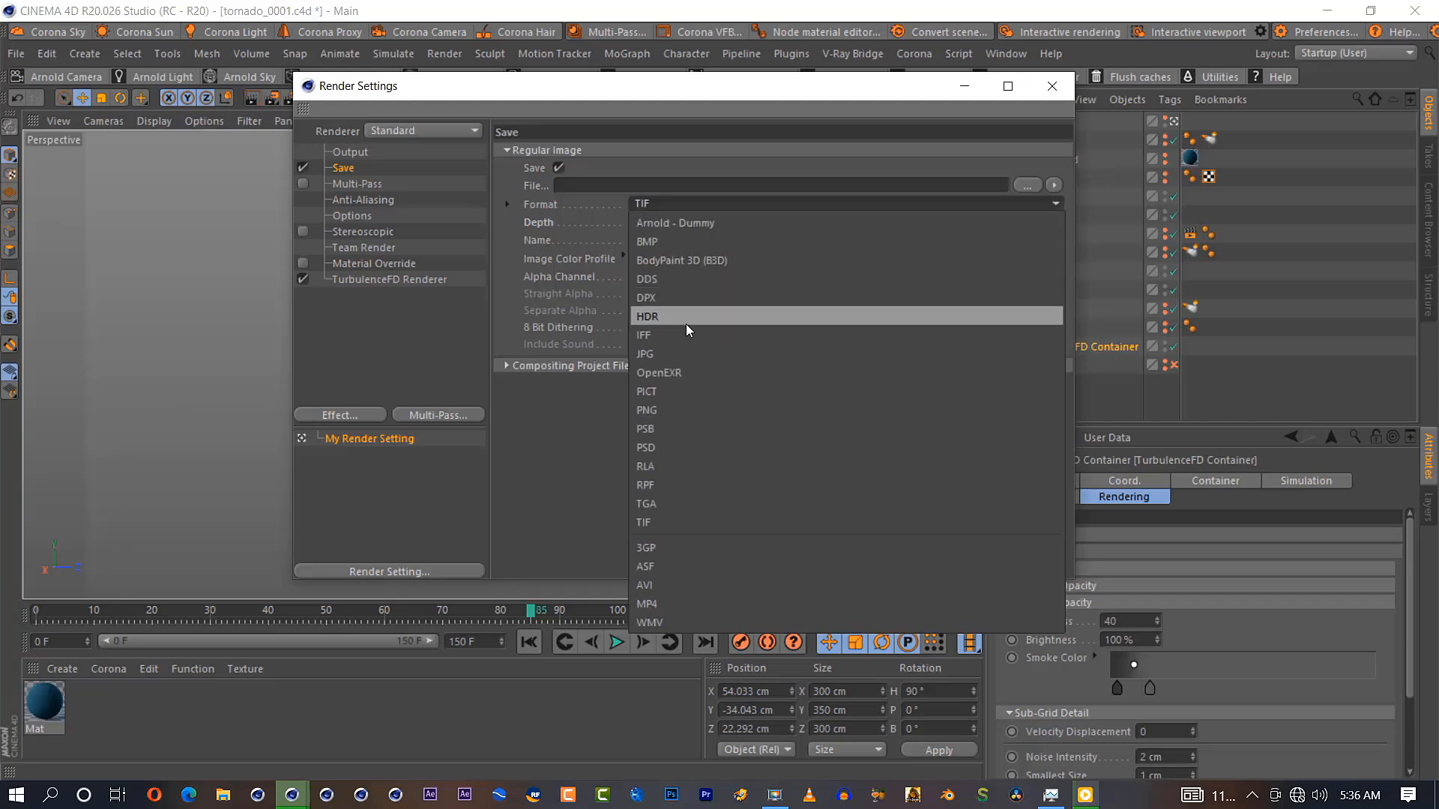
{"action": "left_click", "coordinate": [697, 410]}
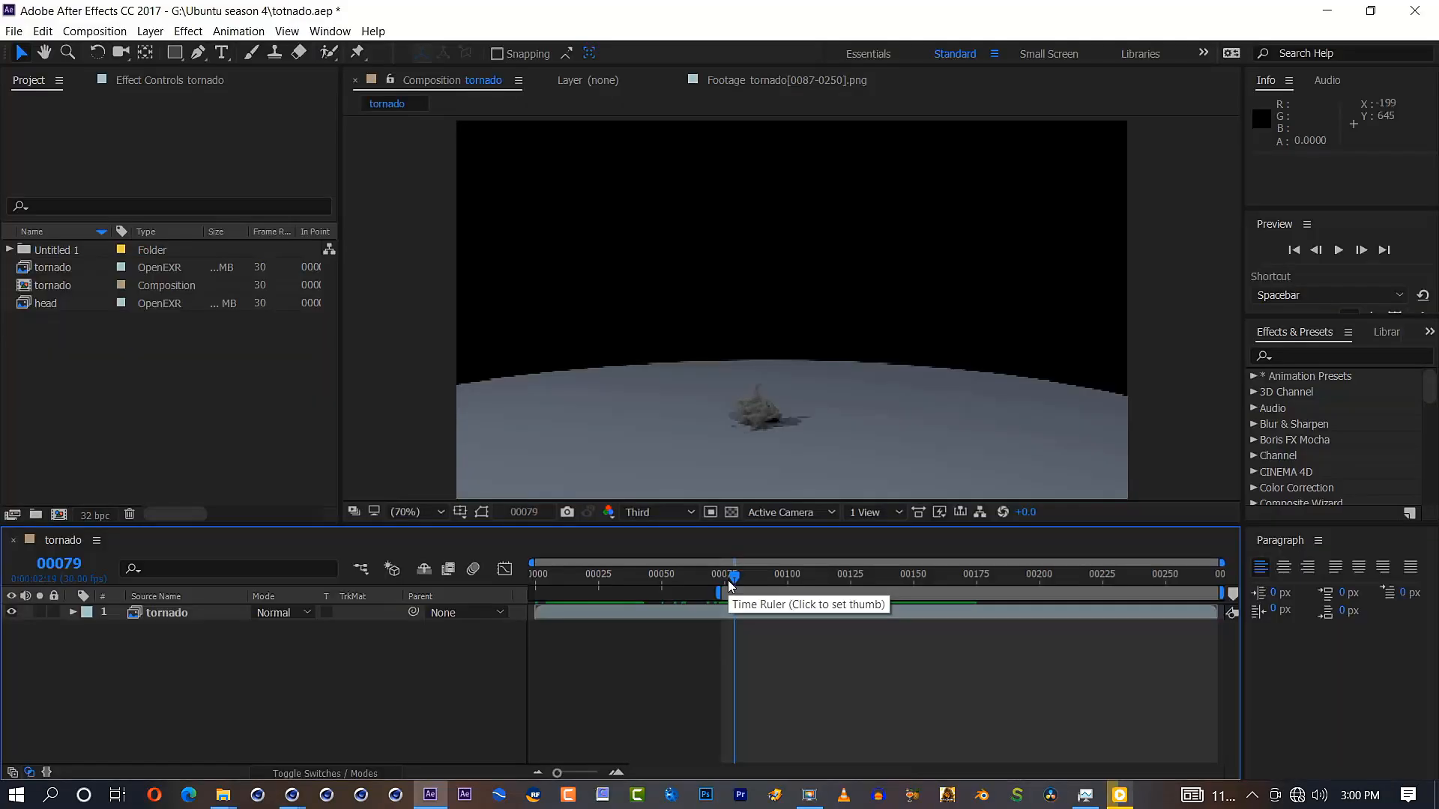
In After Effects, scrub through the tornado footage, trim the composition to its work area and go to frame 152
{"action": "left_click_drag", "start_coordinate": [733, 592], "coordinate": [1206, 591]}
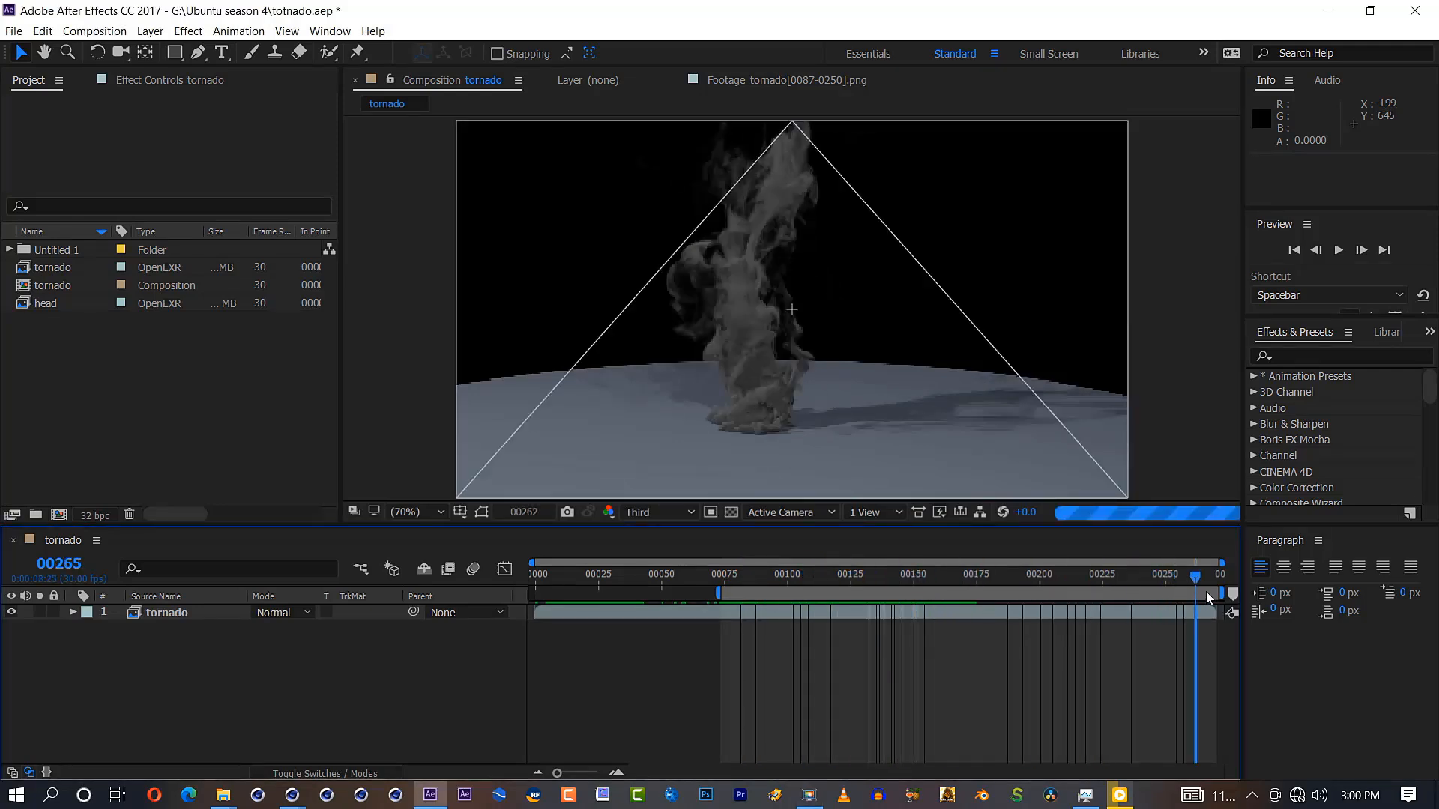
{"action": "key", "text": "ctrl+shift+x"}
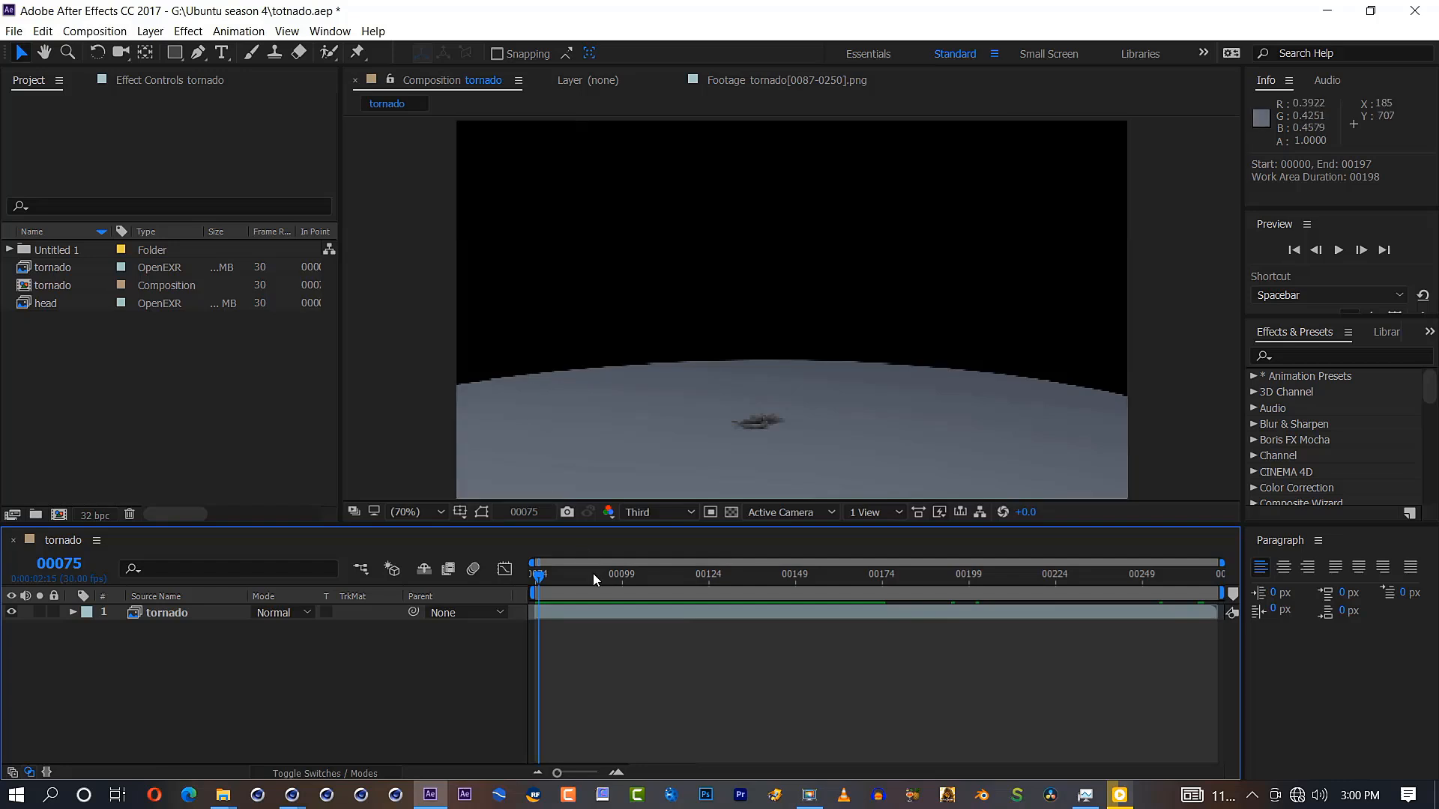
{"action": "left_click_drag", "start_coordinate": [592, 574], "coordinate": [805, 584]}
Create a white 1280 x 720 solid named bg below the tornado layer and apply a radial Gradient Ramp to it
{"action": "key", "text": "ctrl+y"}
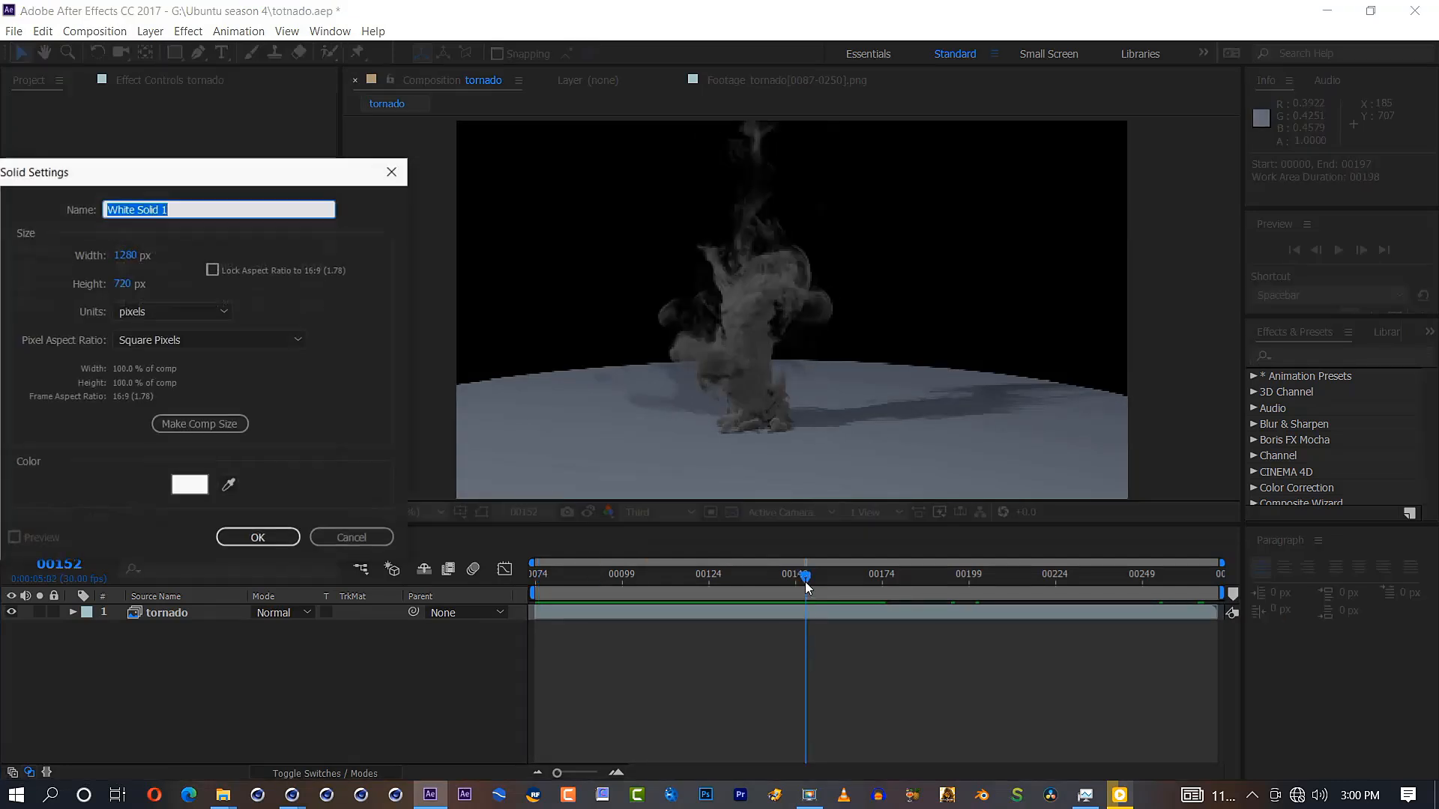
{"action": "type", "text": "bg"}
{"action": "left_click", "coordinate": [237, 537]}
{"action": "left_click", "coordinate": [1341, 356]}
{"action": "type", "text": "ramp"}
{"action": "left_click_drag", "start_coordinate": [1329, 392], "coordinate": [792, 309]}
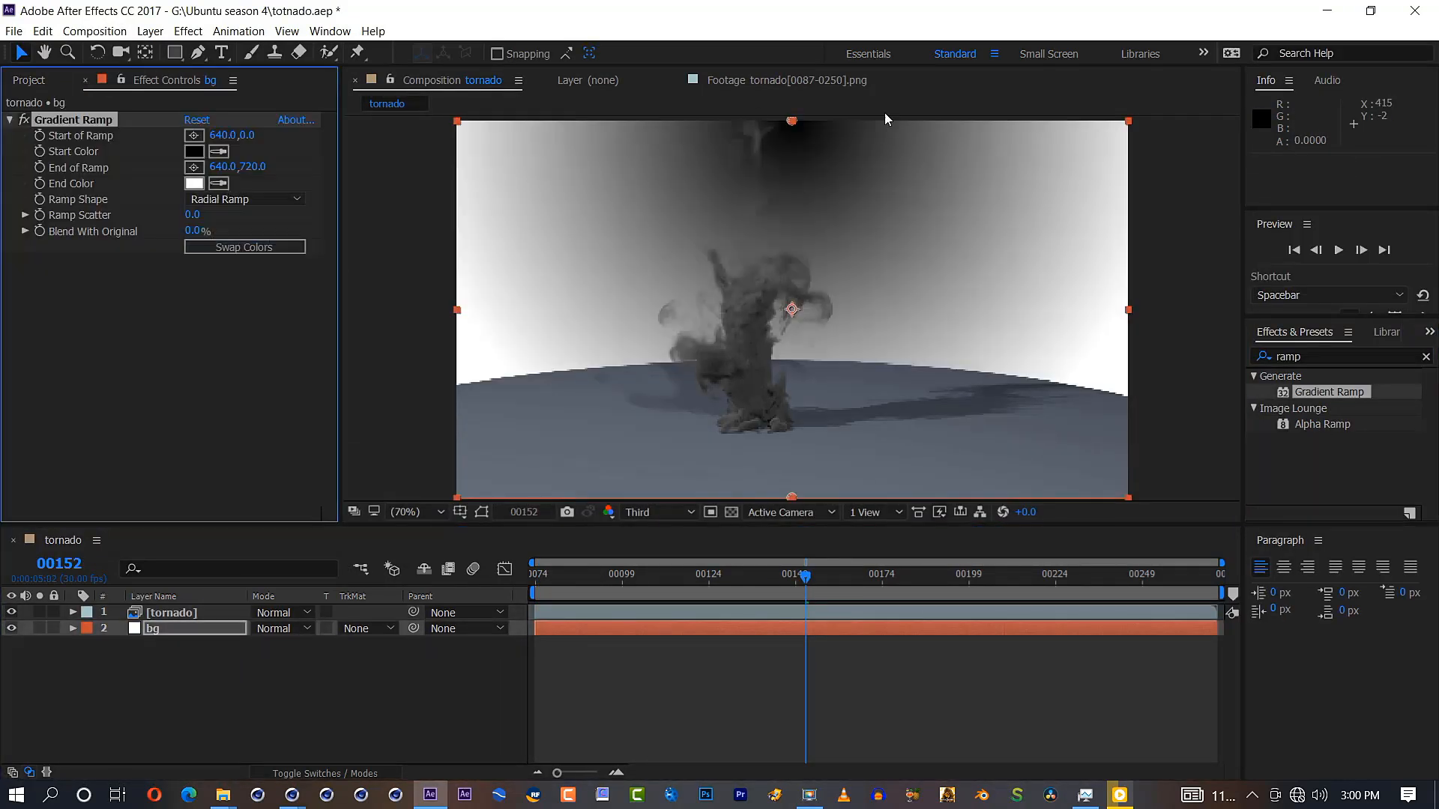
Give the bg ramp a dark blue start color and end color 0E383C, with the ramp start at 604.3, 217.1
{"action": "left_click", "coordinate": [194, 152]}
{"action": "left_click", "coordinate": [1155, 706]}
{"action": "left_click", "coordinate": [1348, 522]}
{"action": "left_click", "coordinate": [195, 184]}
{"action": "left_click", "coordinate": [1121, 700]}
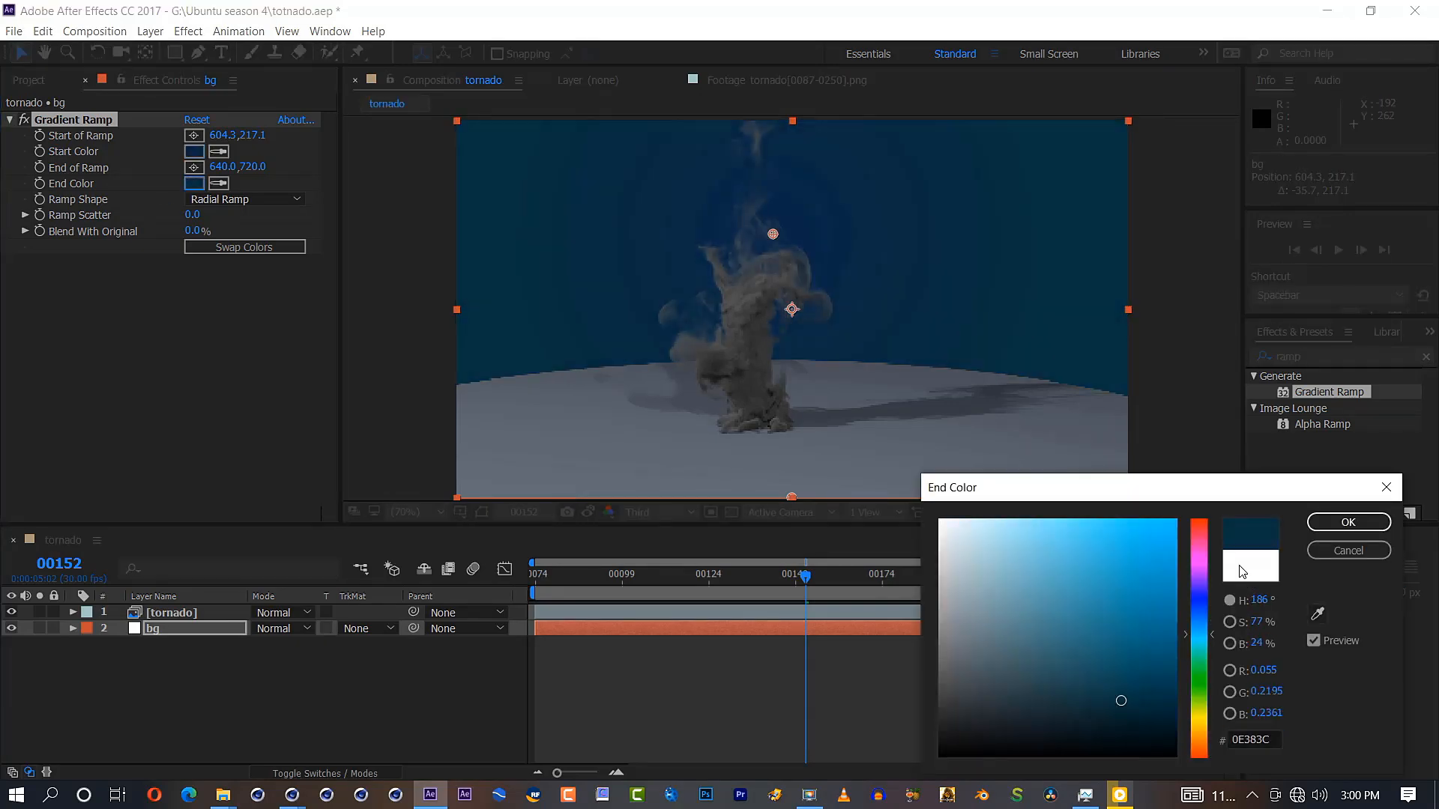
{"action": "left_click", "coordinate": [1348, 522]}
Brighten the bg ramp's blue colors, using 10535F for the start color
{"action": "left_click", "coordinate": [194, 151]}
{"action": "left_click", "coordinate": [1127, 694]}
{"action": "left_click", "coordinate": [1348, 523]}
{"action": "left_click", "coordinate": [194, 184]}
{"action": "left_click_drag", "start_coordinate": [1124, 696], "coordinate": [1131, 665]}
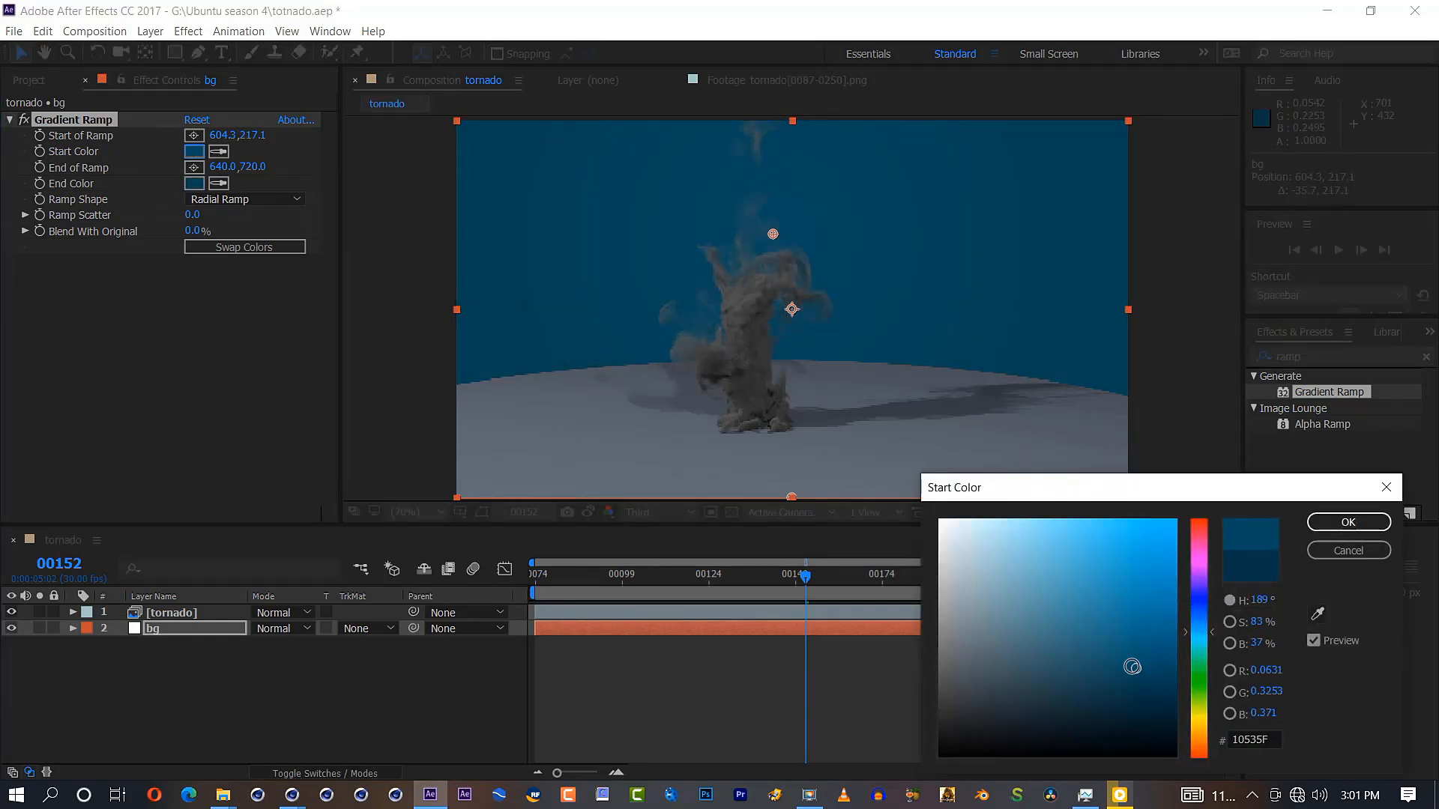
{"action": "left_click", "coordinate": [1348, 522]}
Time-stretch the tornado layer with a stretch factor of 125
{"action": "left_click_drag", "start_coordinate": [626, 586], "coordinate": [862, 574]}
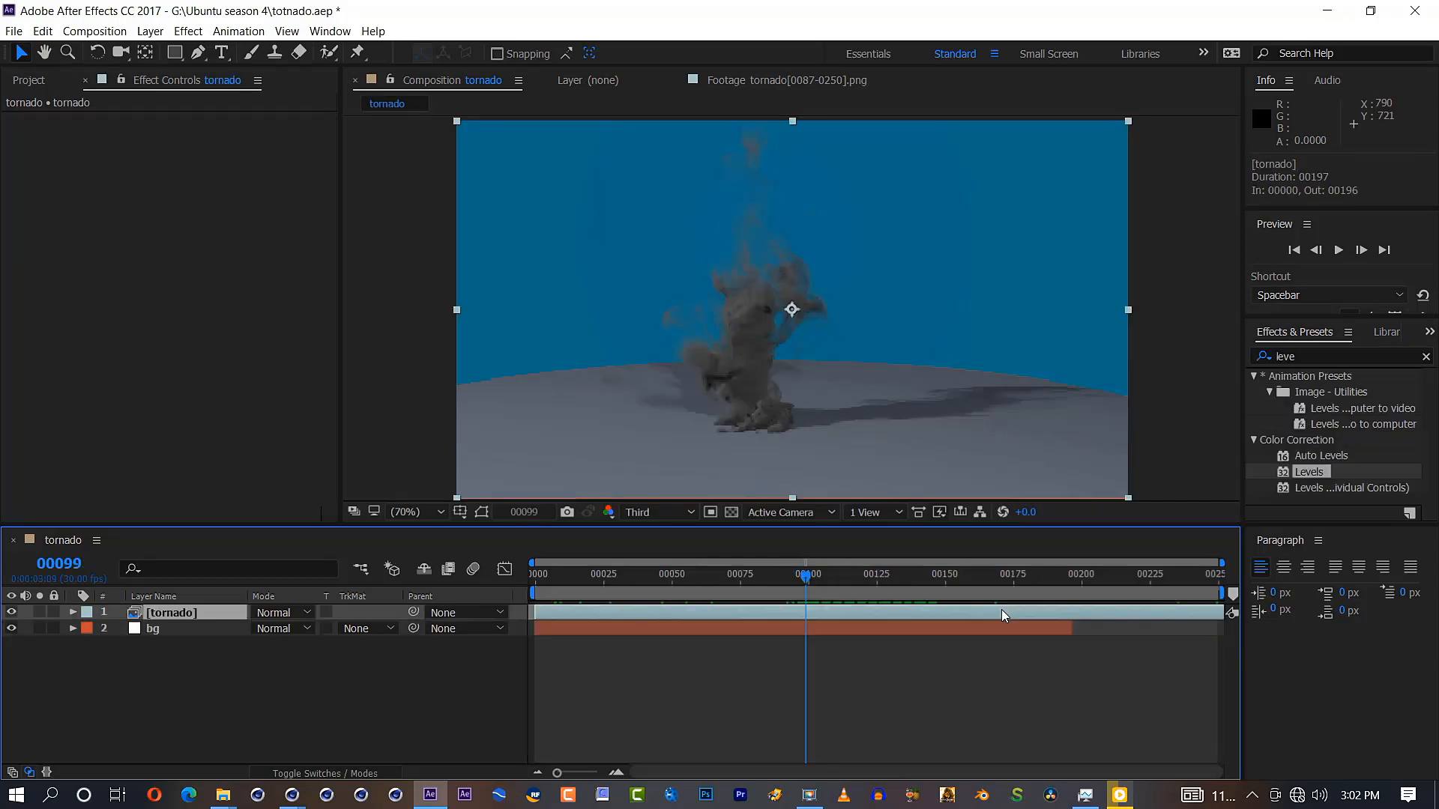
{"action": "right_click", "coordinate": [1006, 610]}
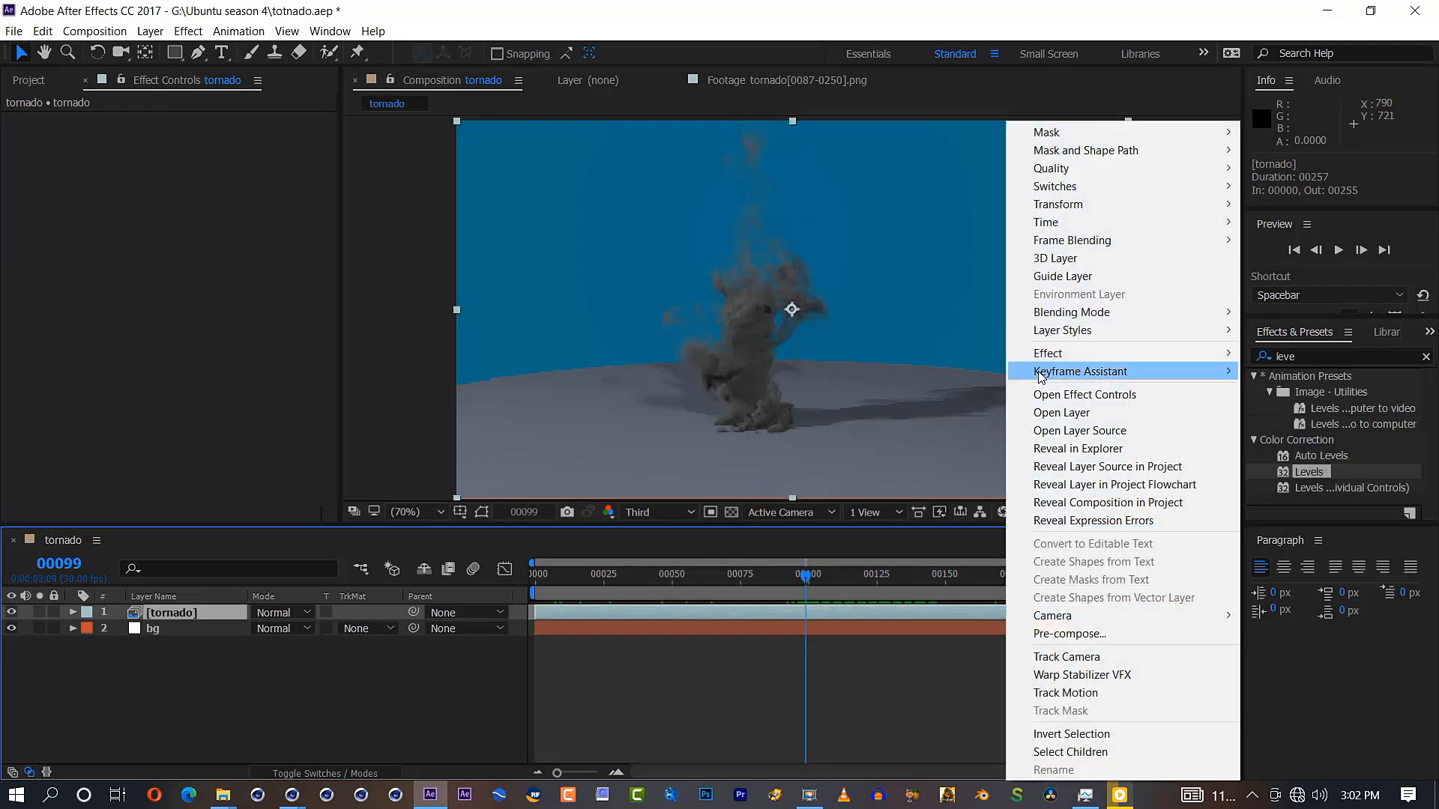
{"action": "mouse_move", "coordinate": [1046, 225]}
{"action": "left_click", "coordinate": [897, 258]}
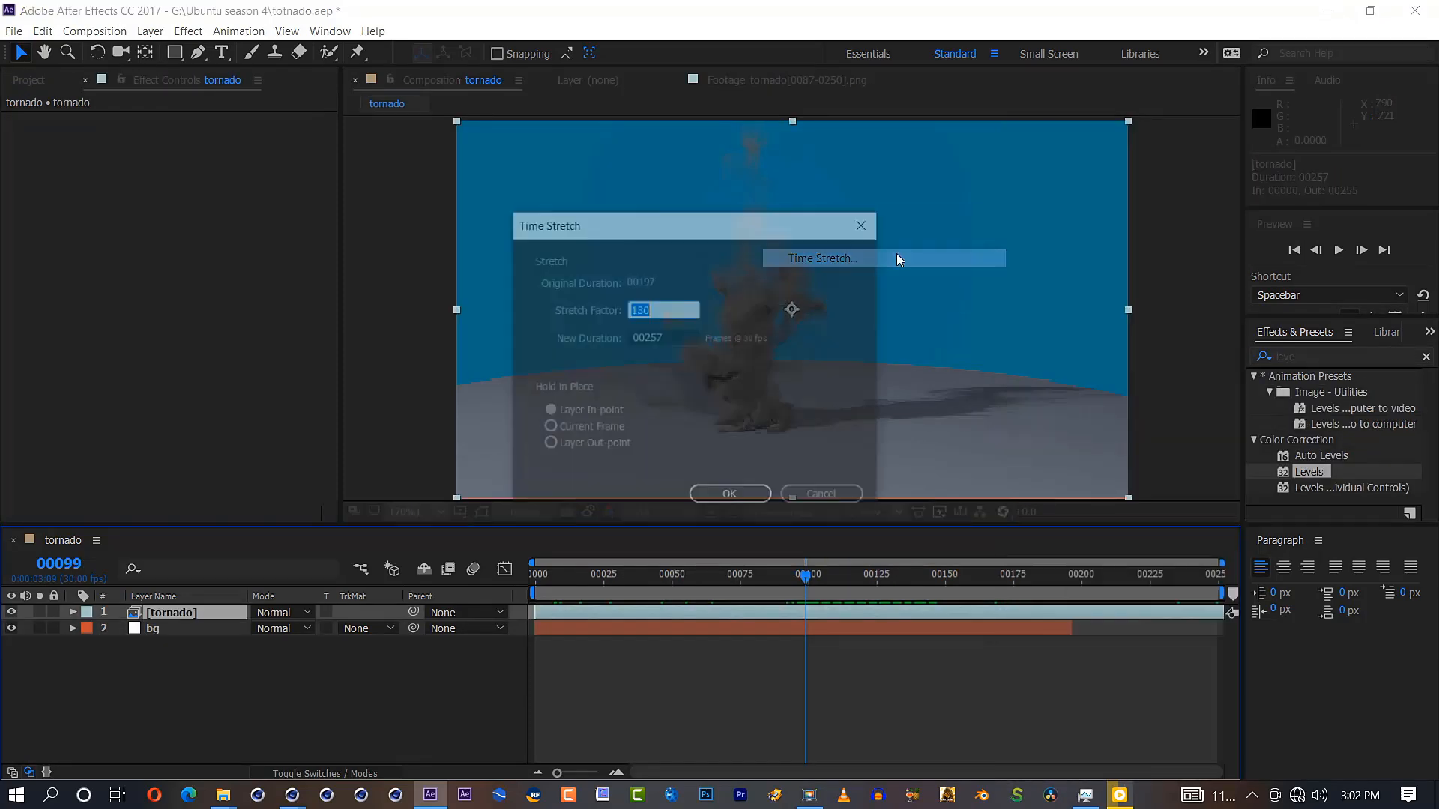
{"action": "type", "text": "125"}
{"action": "key", "text": "Return"}
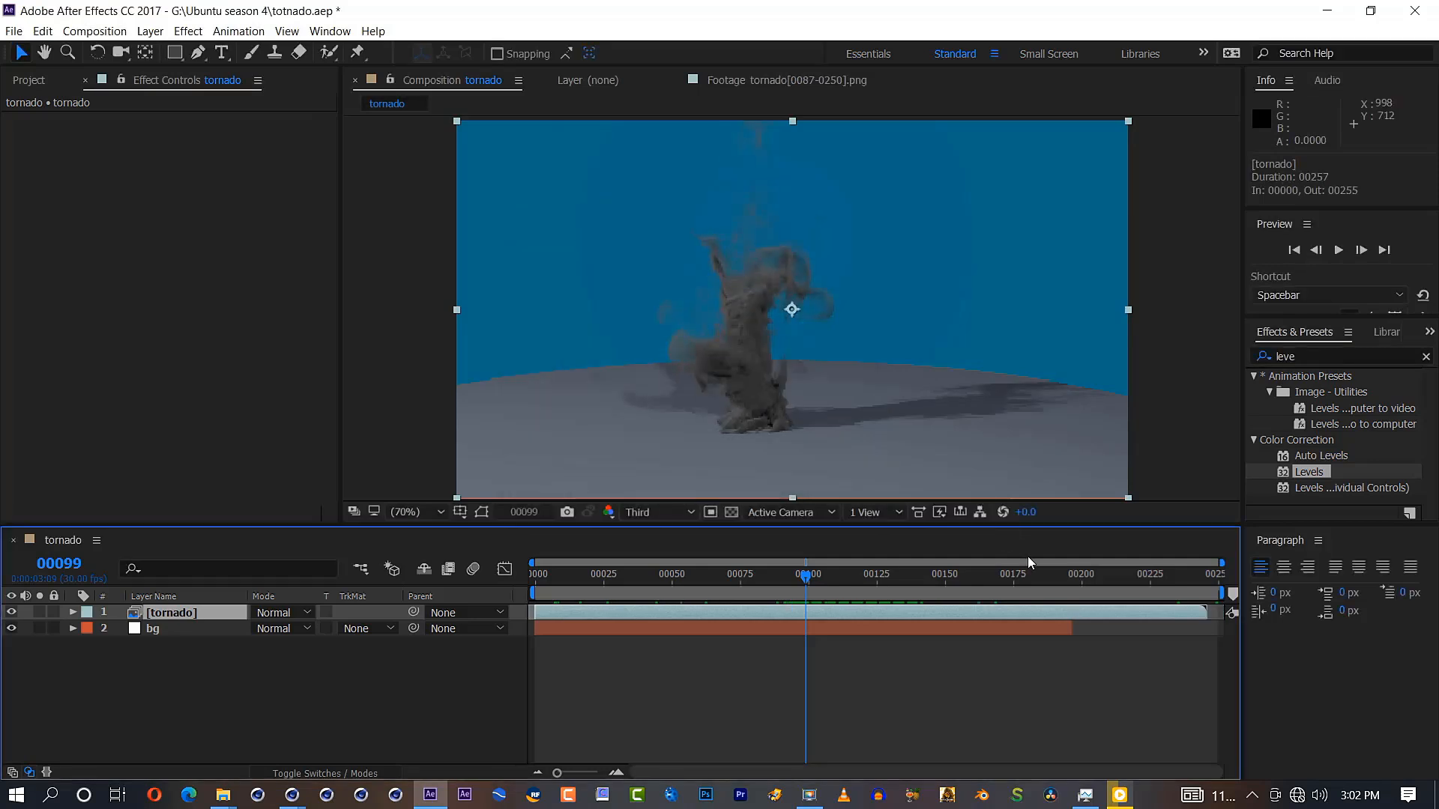
Match the work area and bg layer to the end of the stretched tornado layer, and trim the composition to the work area
{"action": "left_click_drag", "start_coordinate": [1220, 593], "coordinate": [1209, 592]}
{"action": "left_click_drag", "start_coordinate": [1152, 631], "coordinate": [1199, 631]}
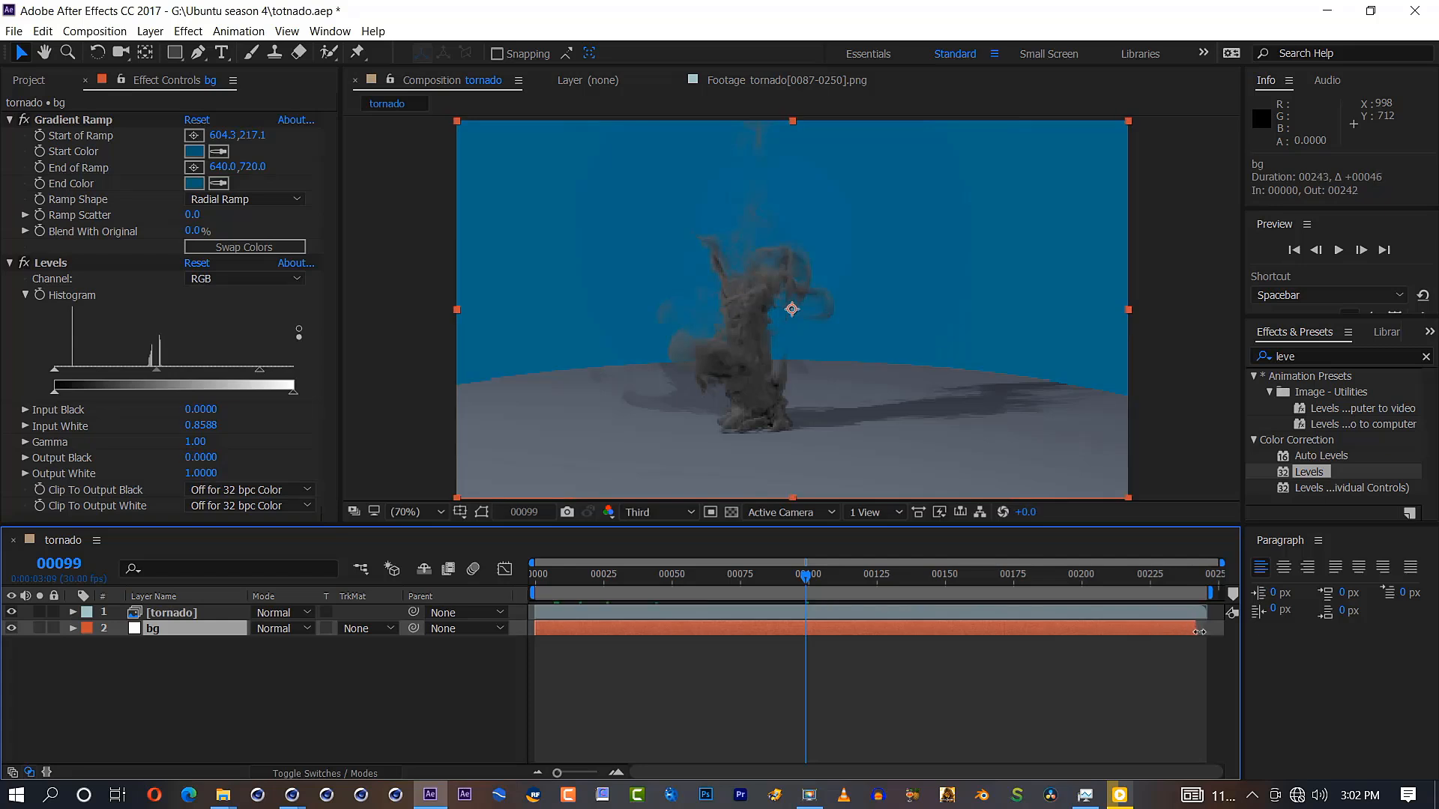
{"action": "right_click", "coordinate": [1145, 597]}
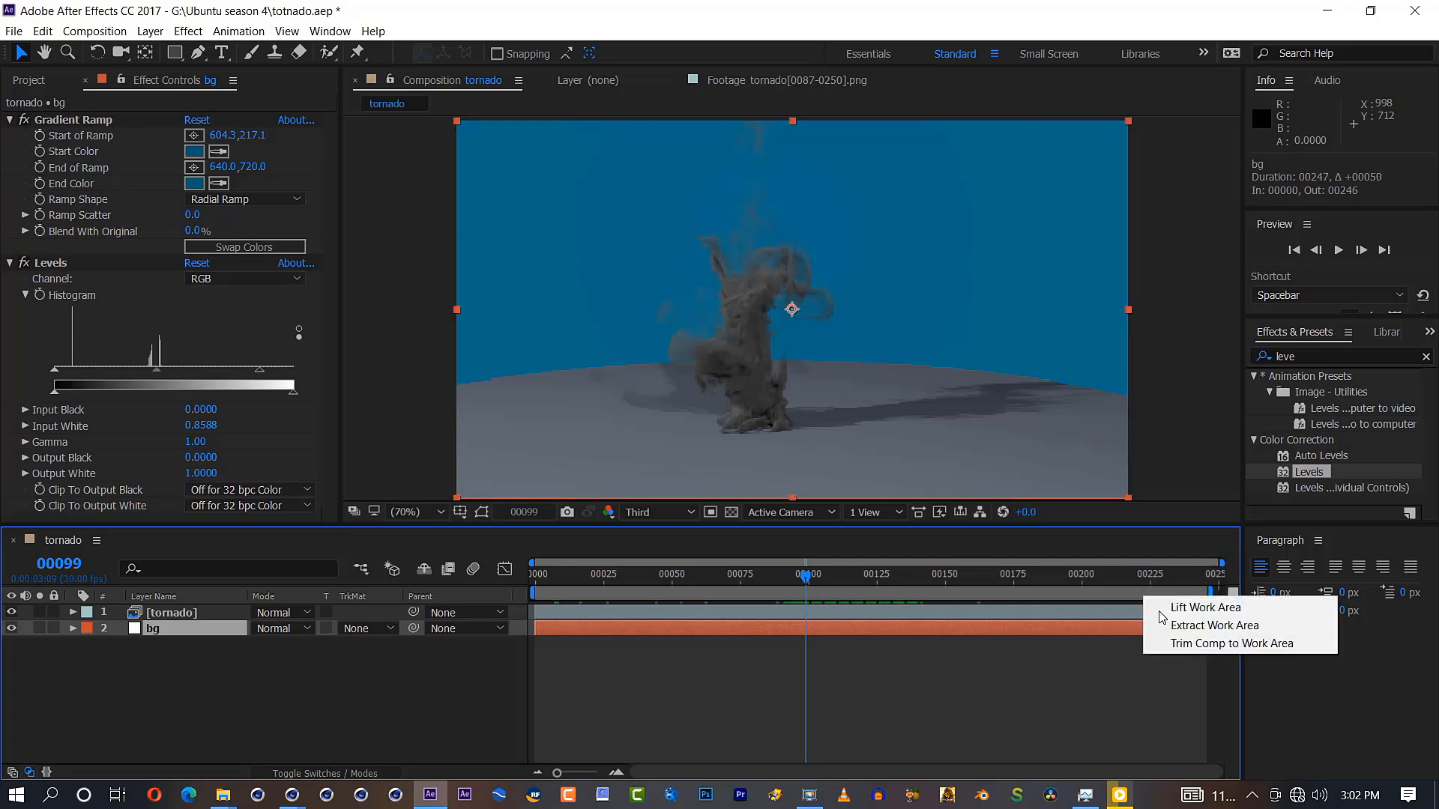
{"action": "left_click", "coordinate": [1187, 642]}
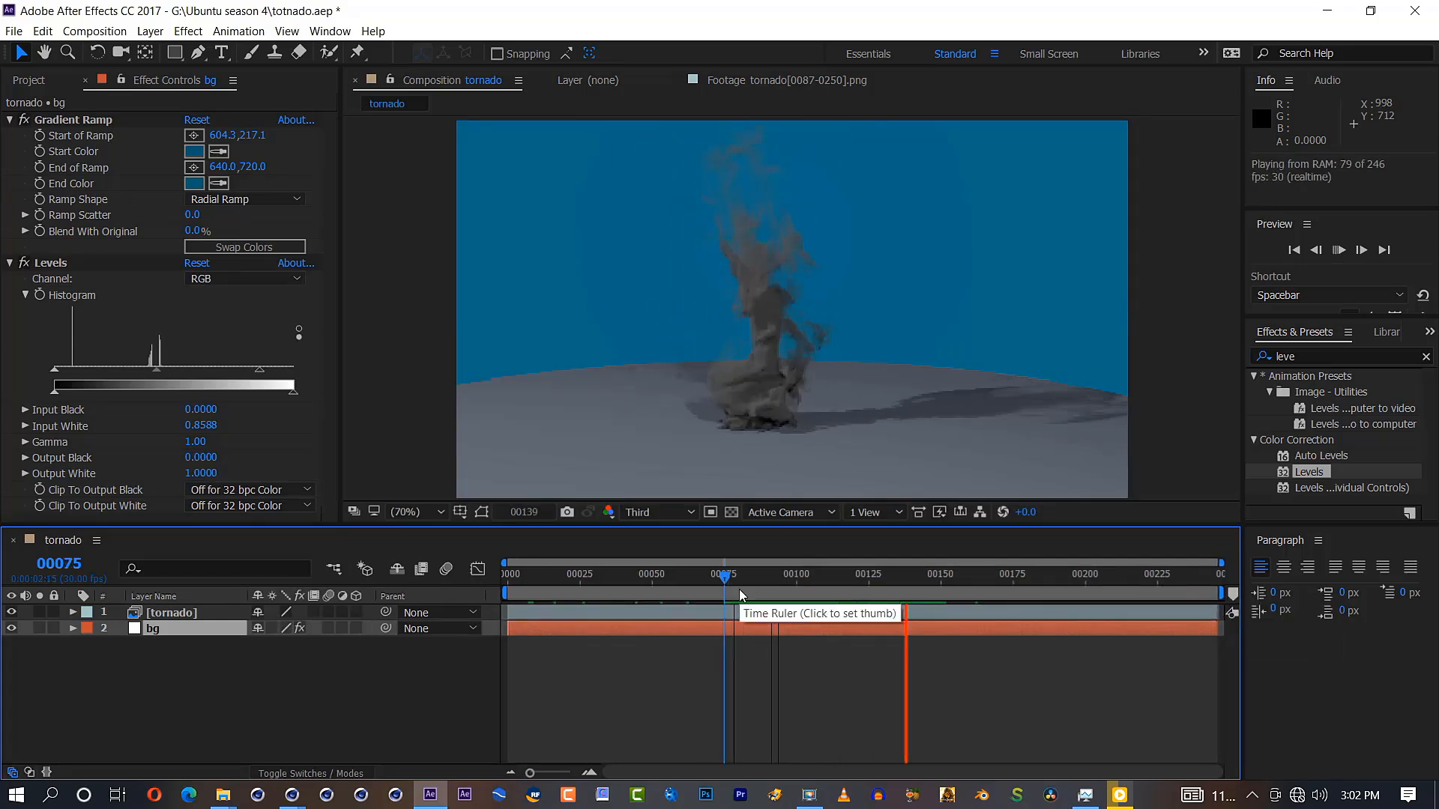
{"action": "left_click", "coordinate": [739, 589]}
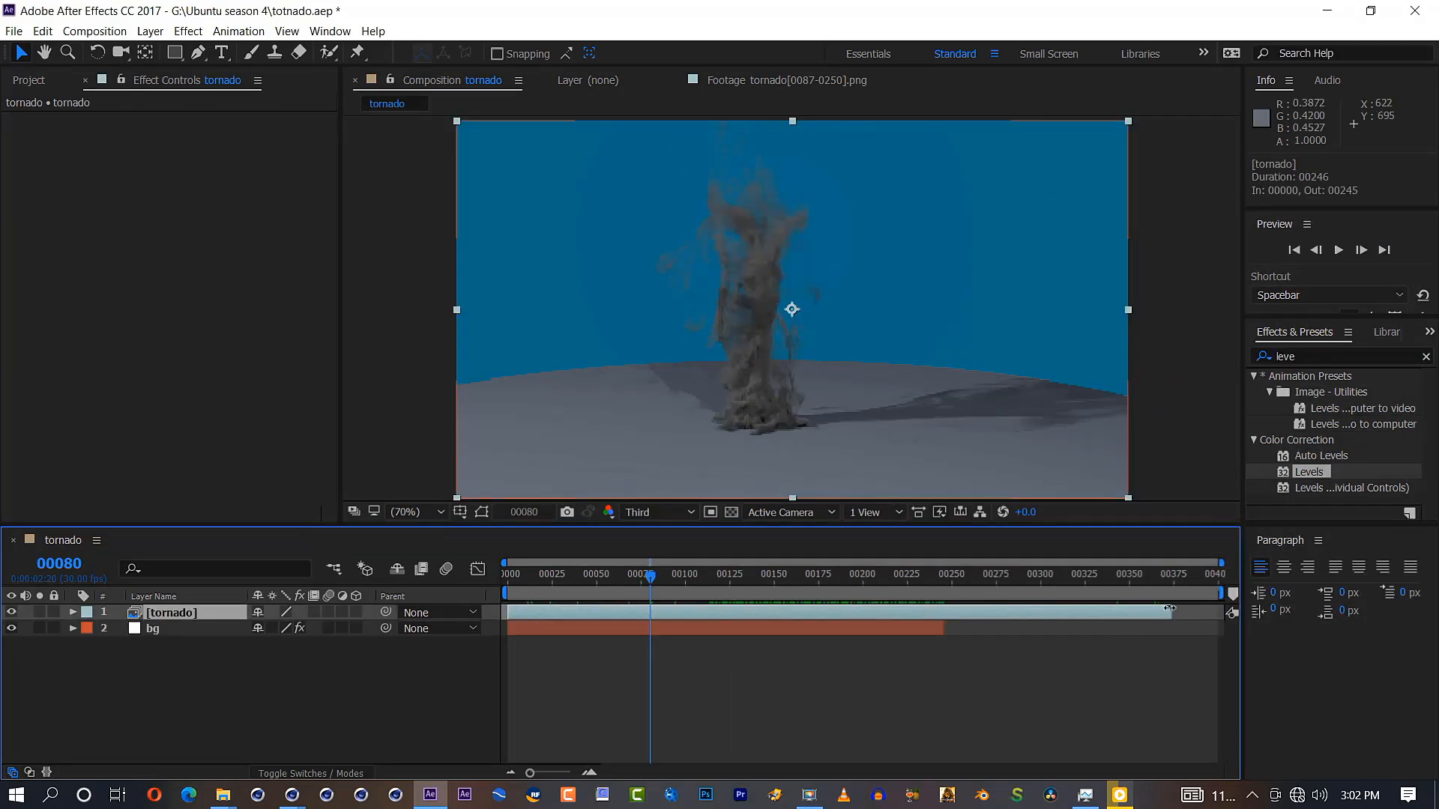
End the work area at frame 373, extend the bg layer to match and preview the composition
{"action": "left_click_drag", "start_coordinate": [1172, 583], "coordinate": [1170, 582]}
{"action": "key", "text": "n"}
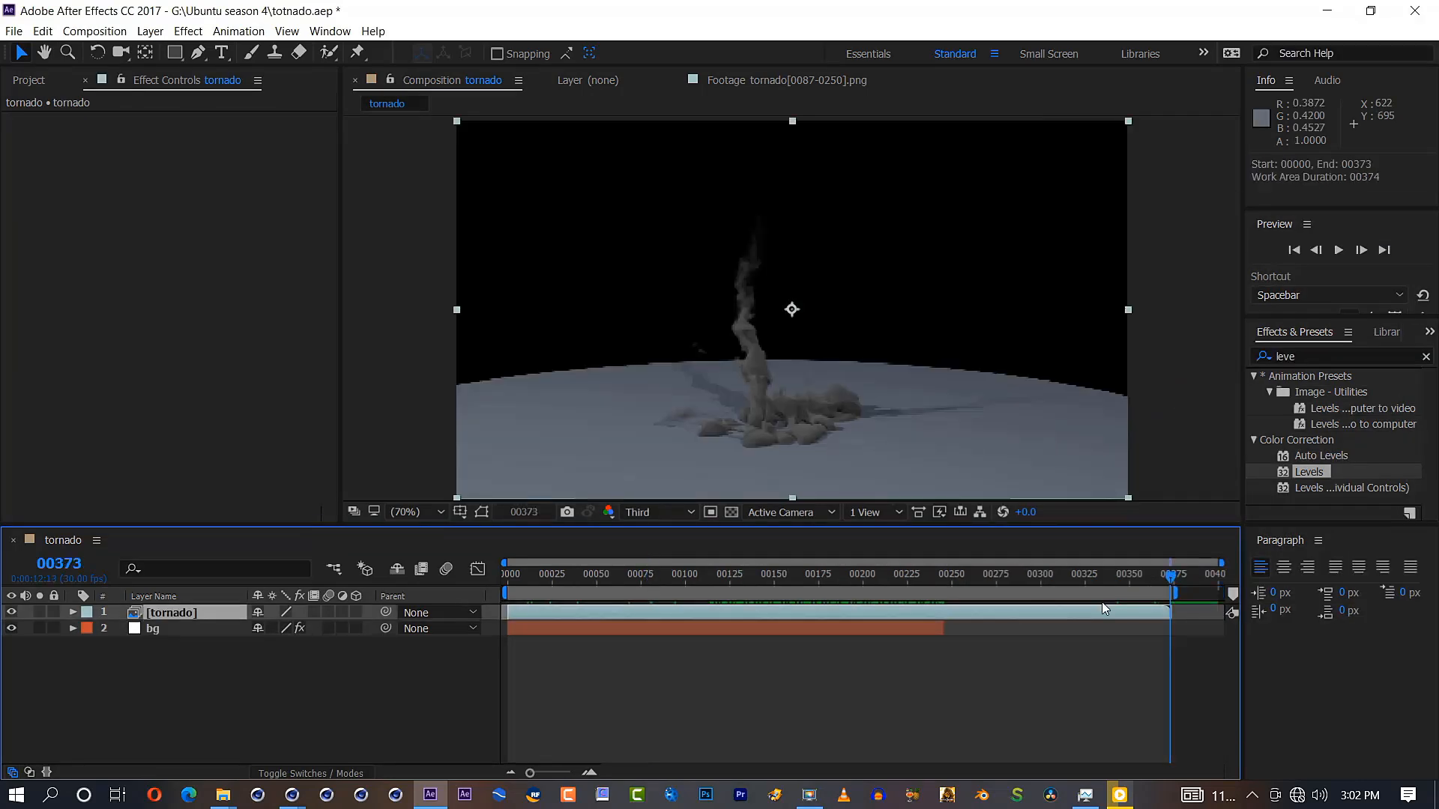
{"action": "left_click_drag", "start_coordinate": [944, 628], "coordinate": [1168, 636]}
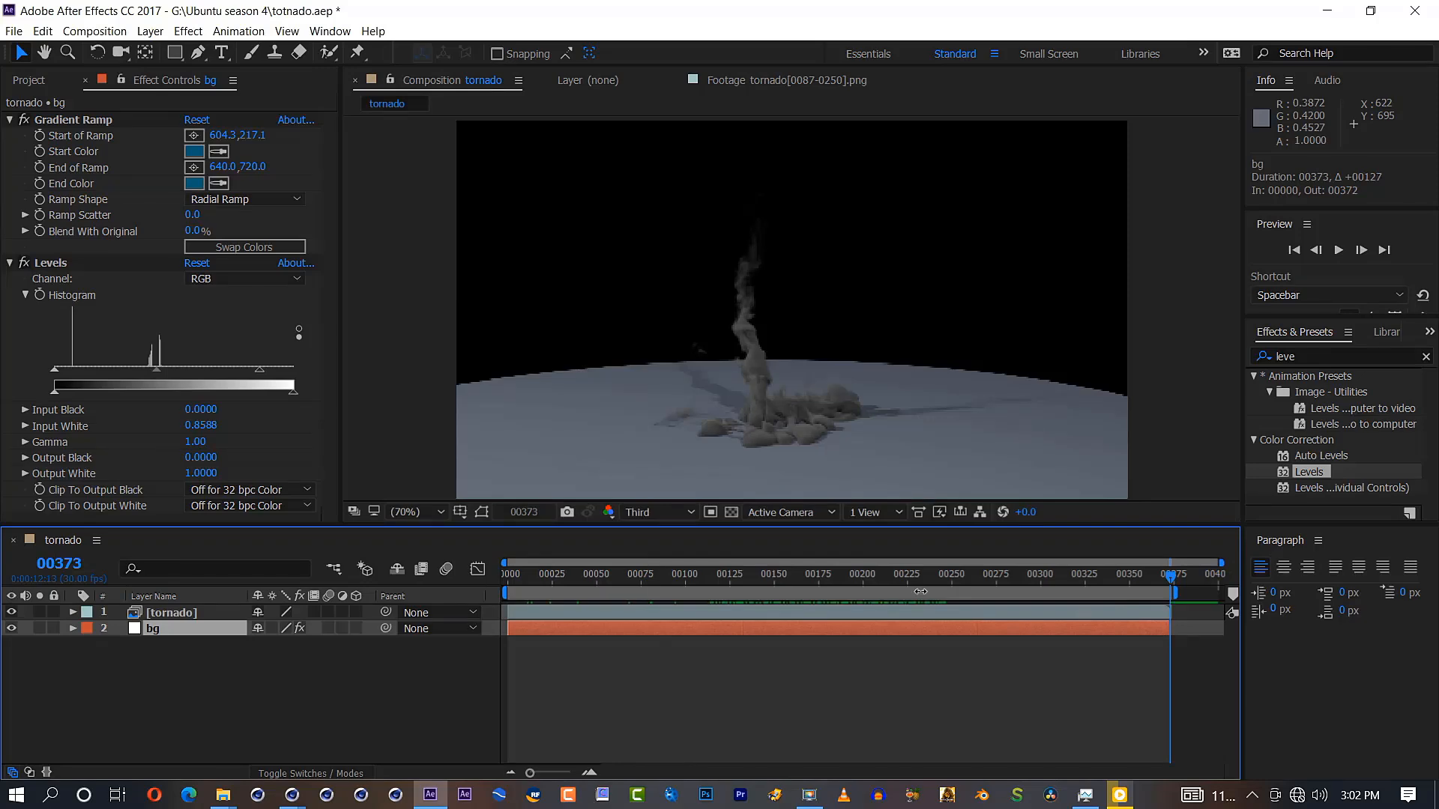
{"action": "left_click_drag", "start_coordinate": [891, 582], "coordinate": [586, 584]}
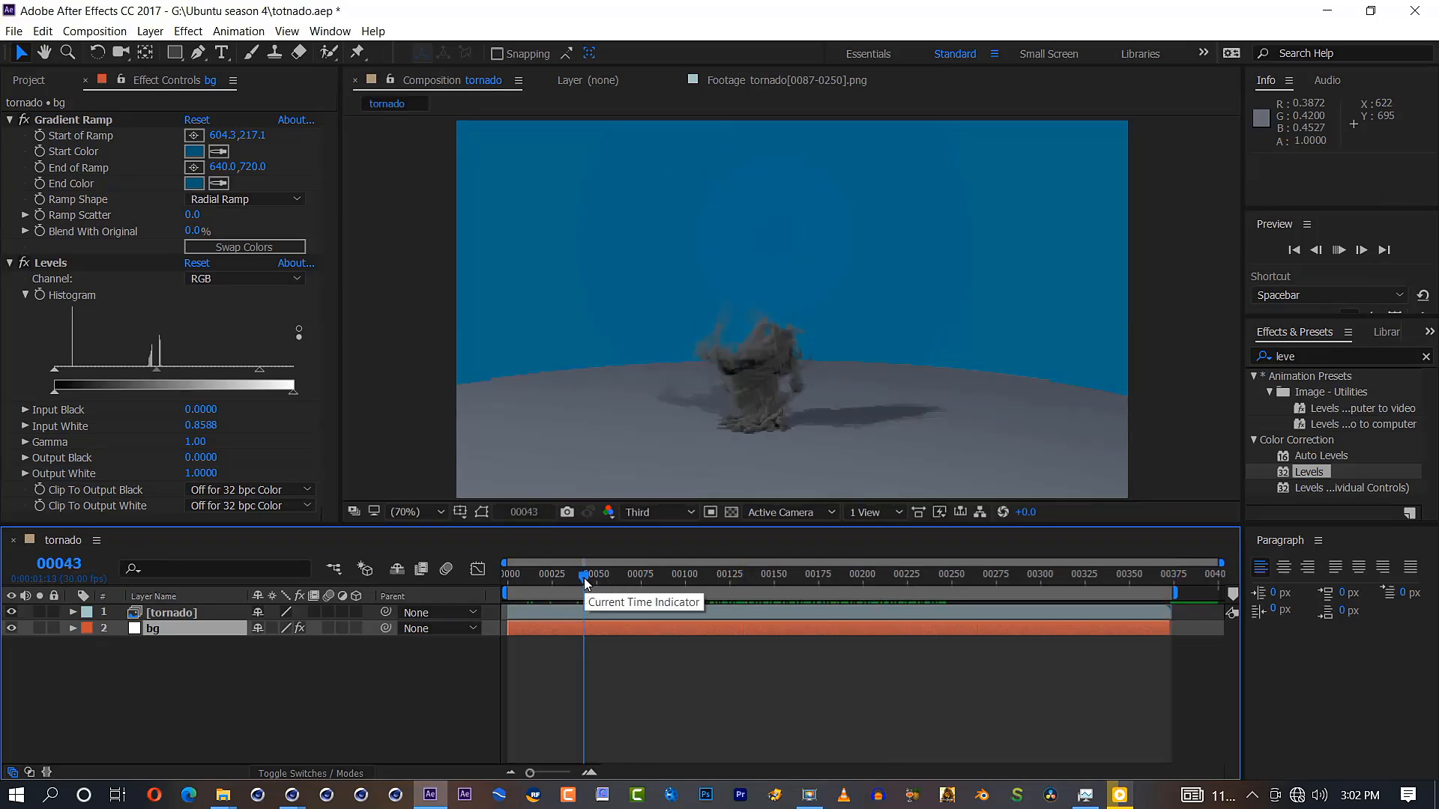
{"action": "key", "text": "space"}
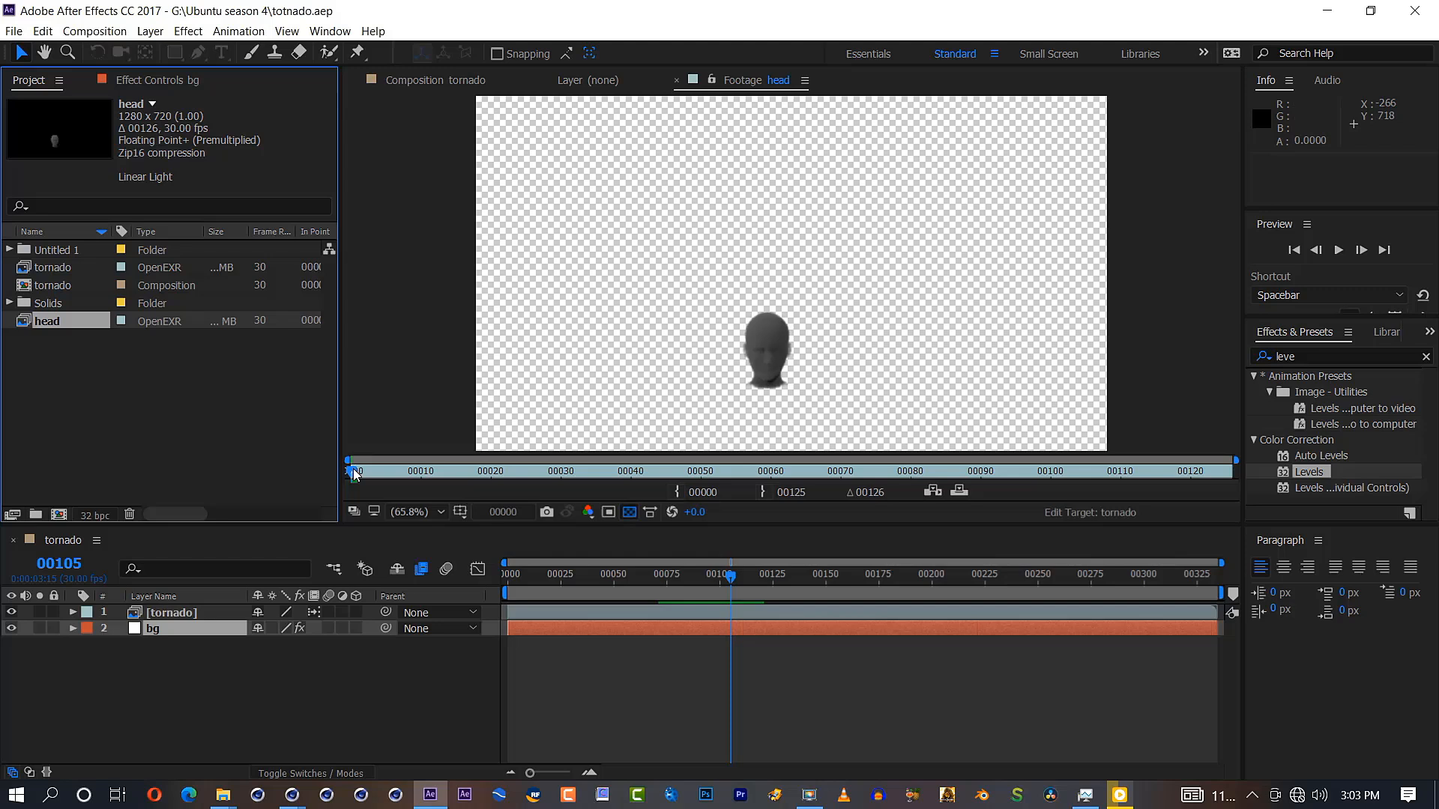
Check the head footage without the transparency grid, and place it as the top layer of the tornado composition, starting at frame 79
{"action": "left_click", "coordinate": [380, 472]}
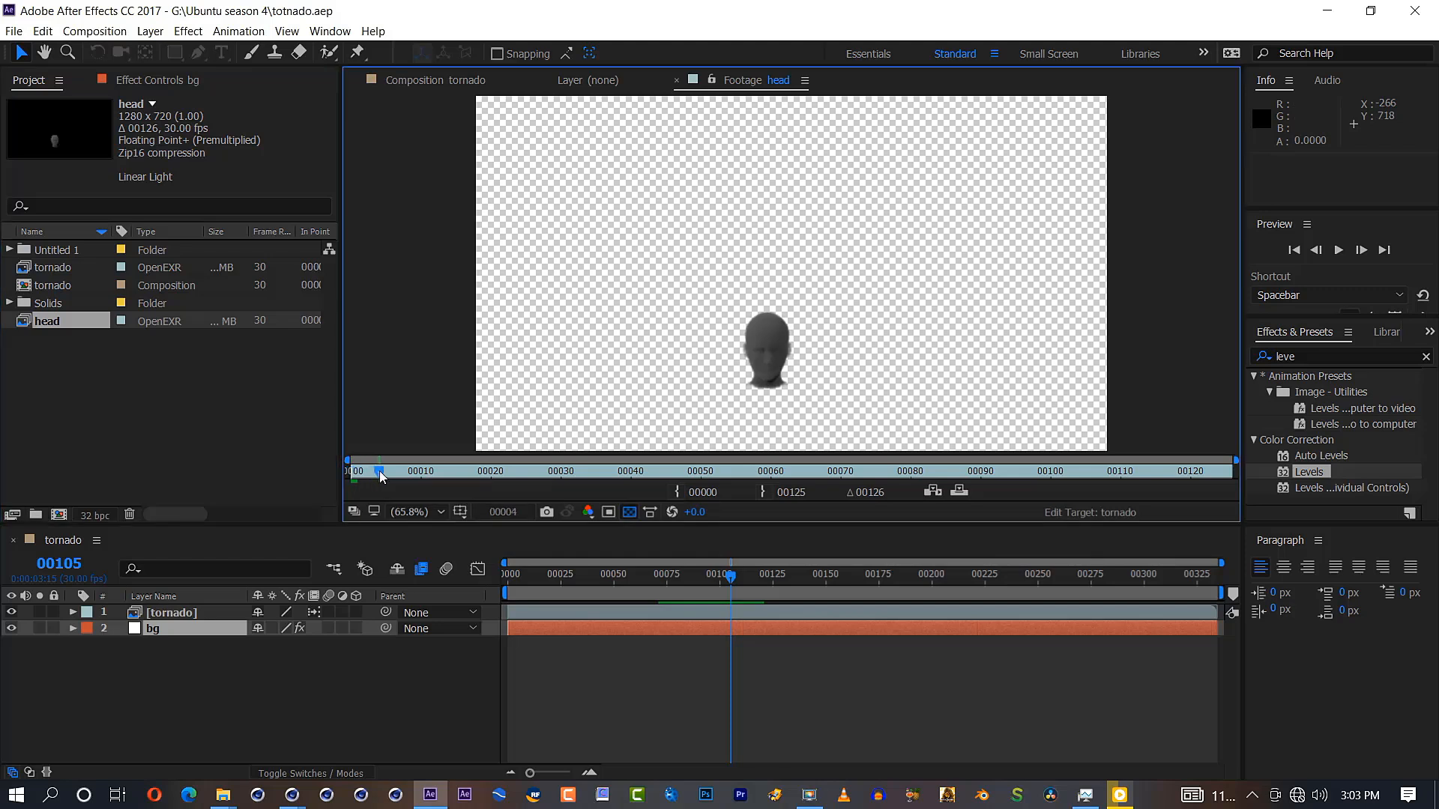
{"action": "left_click", "coordinate": [629, 514]}
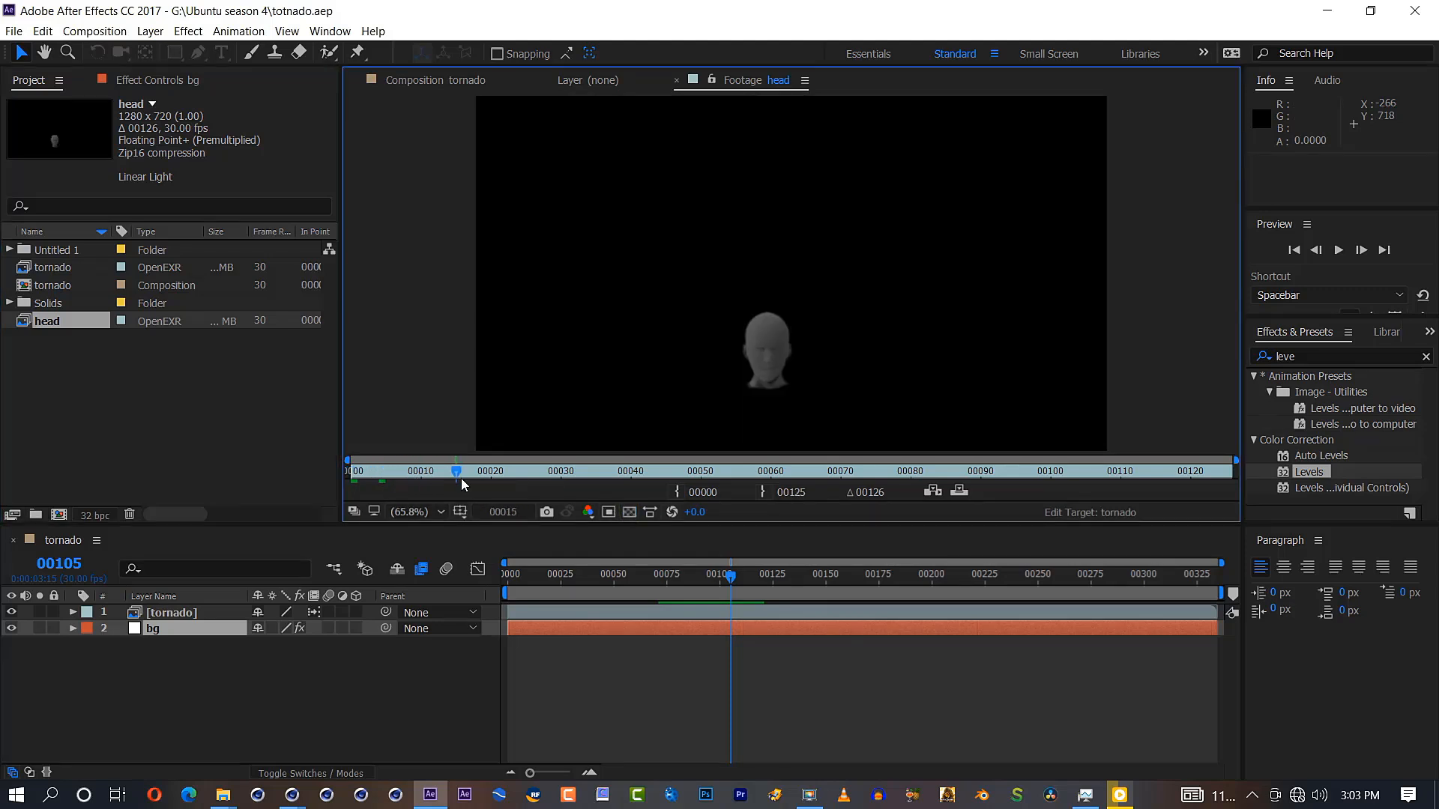
{"action": "left_click_drag", "start_coordinate": [462, 480], "coordinate": [1050, 472]}
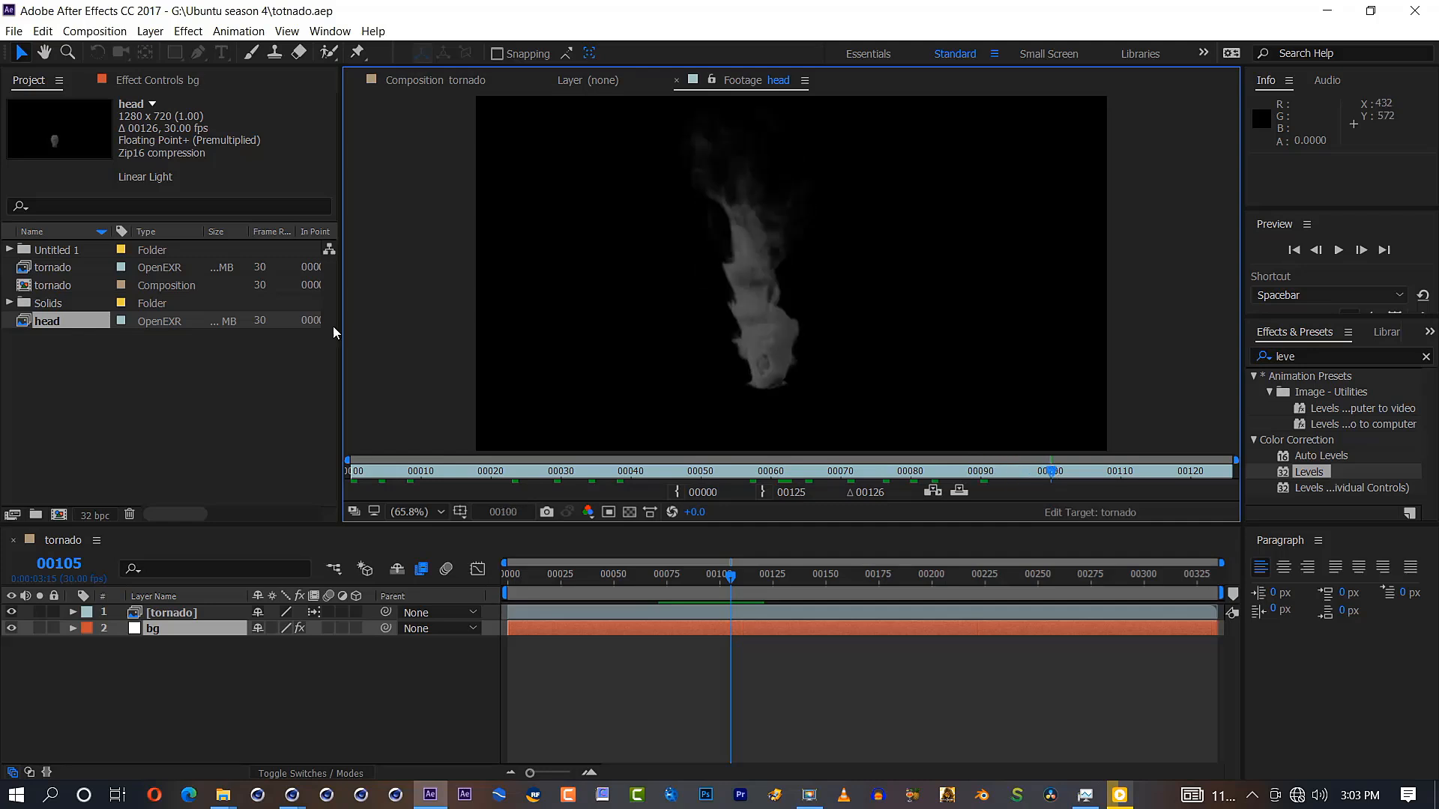
{"action": "left_click_drag", "start_coordinate": [87, 325], "coordinate": [160, 613]}
{"action": "left_click_drag", "start_coordinate": [600, 611], "coordinate": [717, 618]}
{"action": "key", "text": "period"}
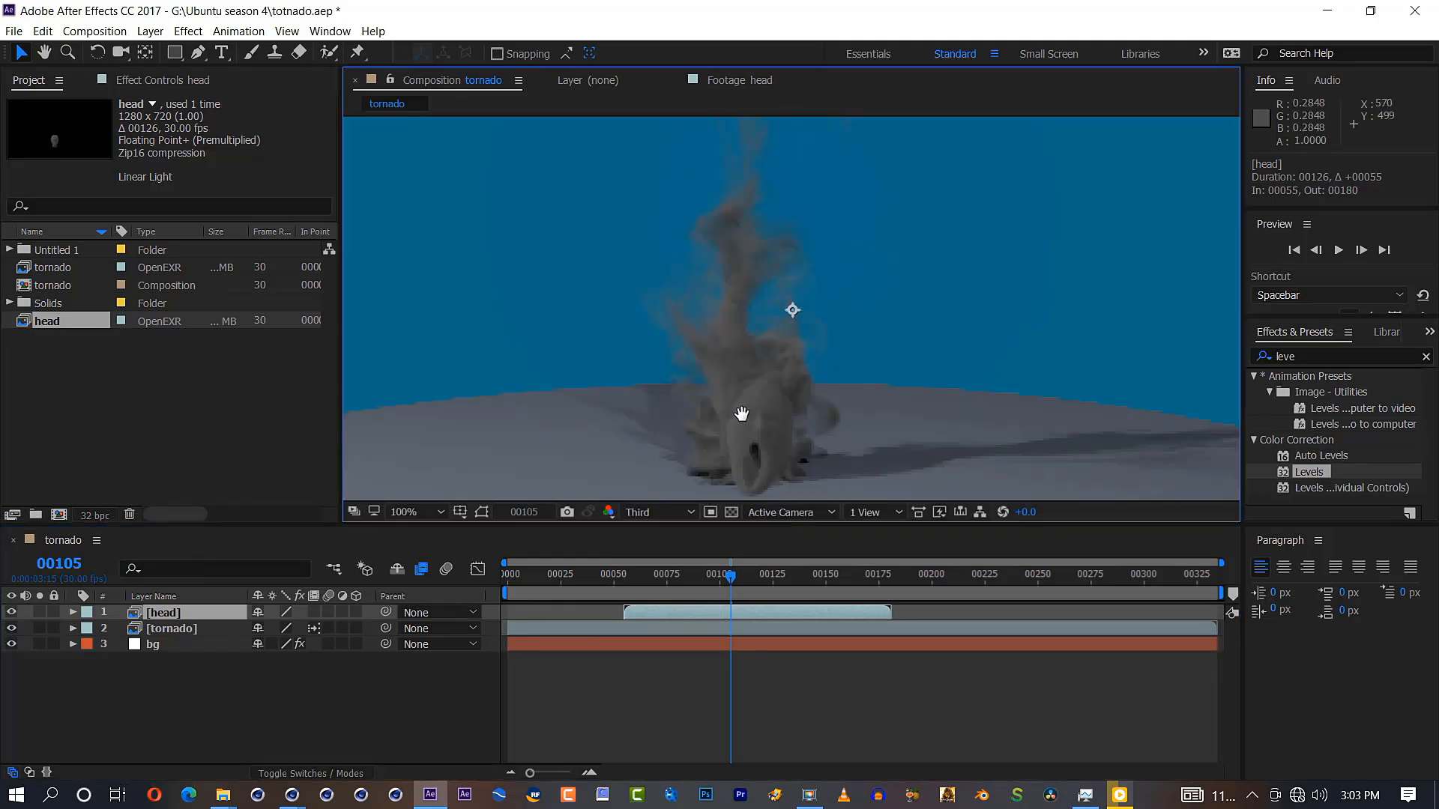
{"action": "left_click_drag", "start_coordinate": [741, 416], "coordinate": [856, 341]}
{"action": "left_click_drag", "start_coordinate": [727, 580], "coordinate": [703, 619]}
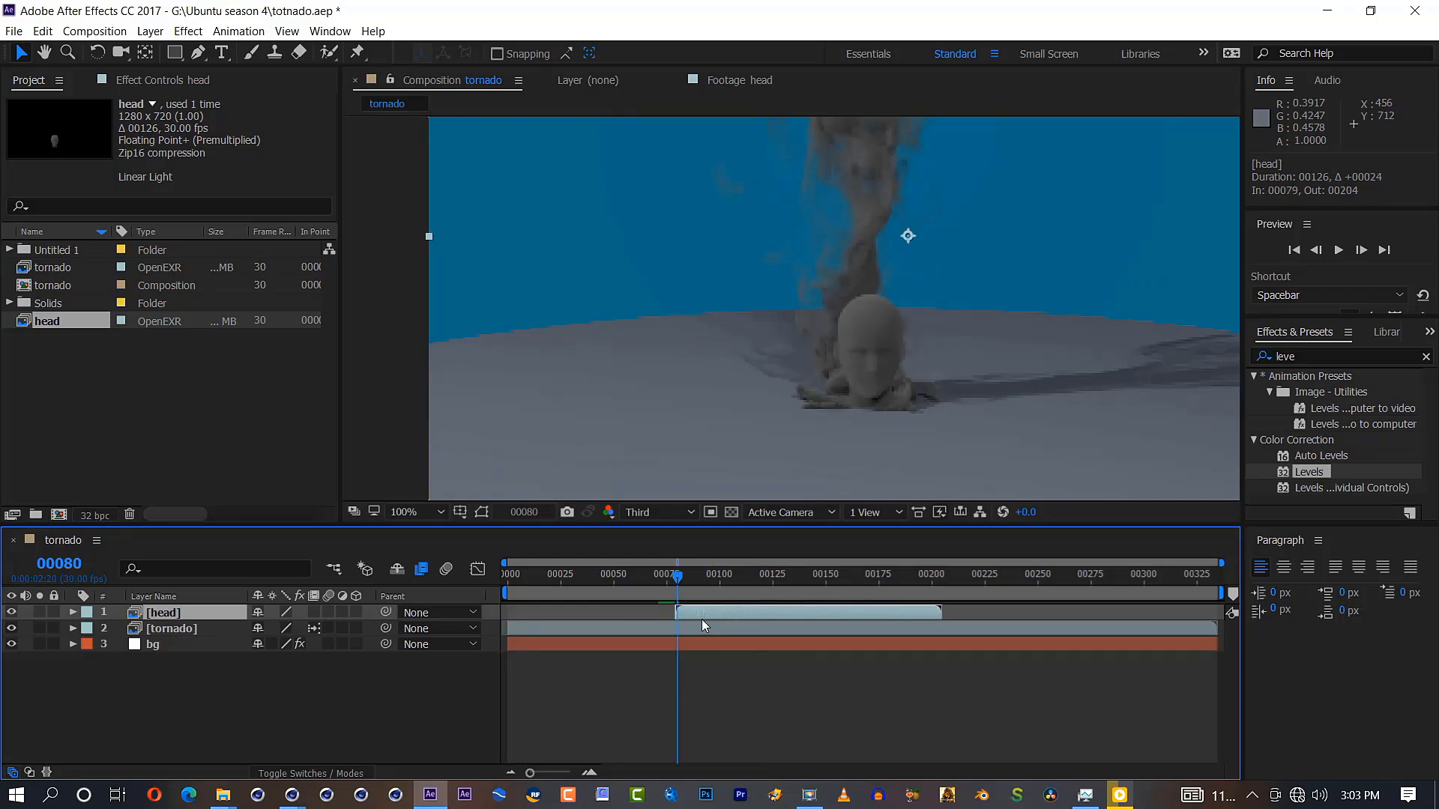
Move the head layer's anchor point to the base of the head and position the layer at 572, 556 over the tornado
{"action": "left_click", "coordinate": [146, 53]}
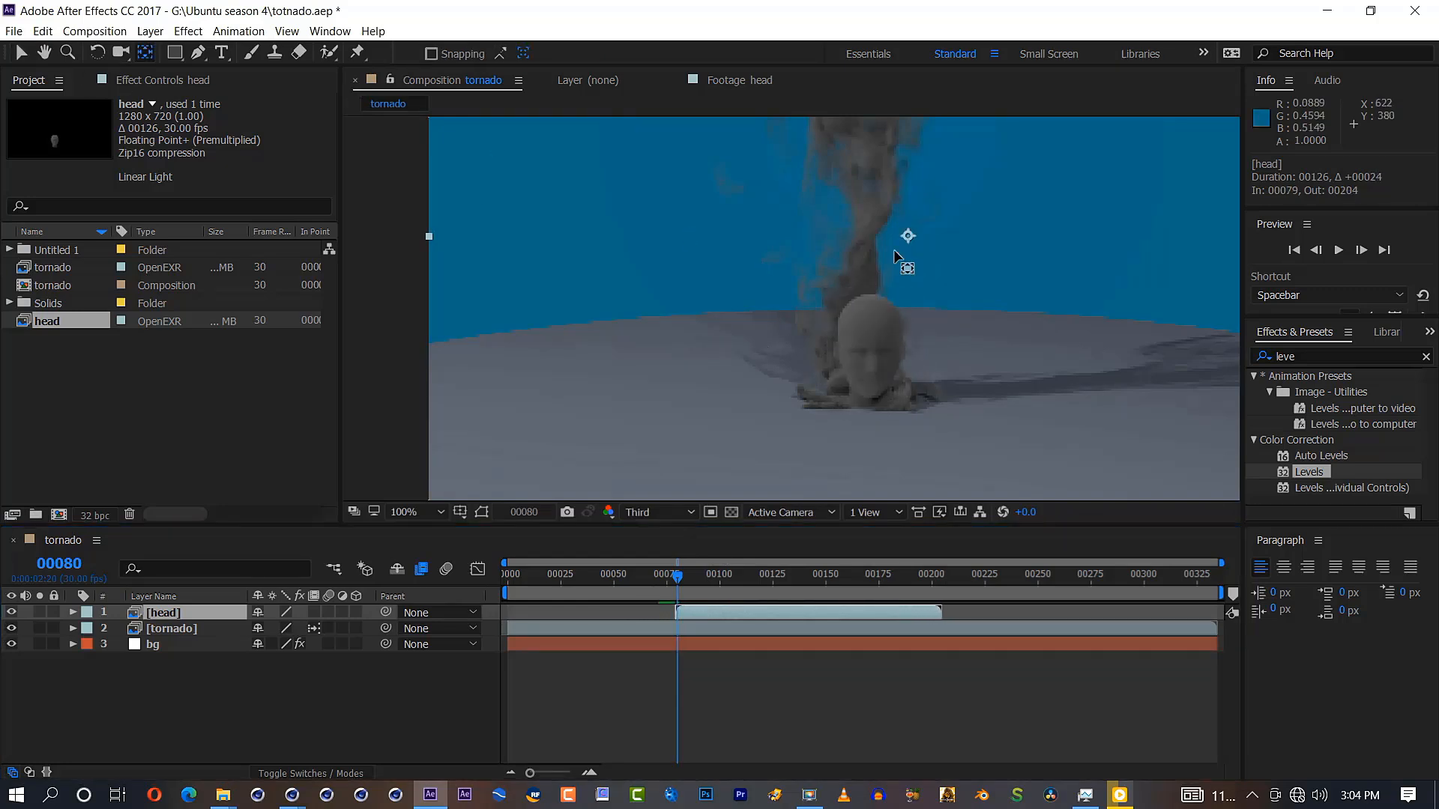
{"action": "left_click_drag", "start_coordinate": [905, 238], "coordinate": [859, 352]}
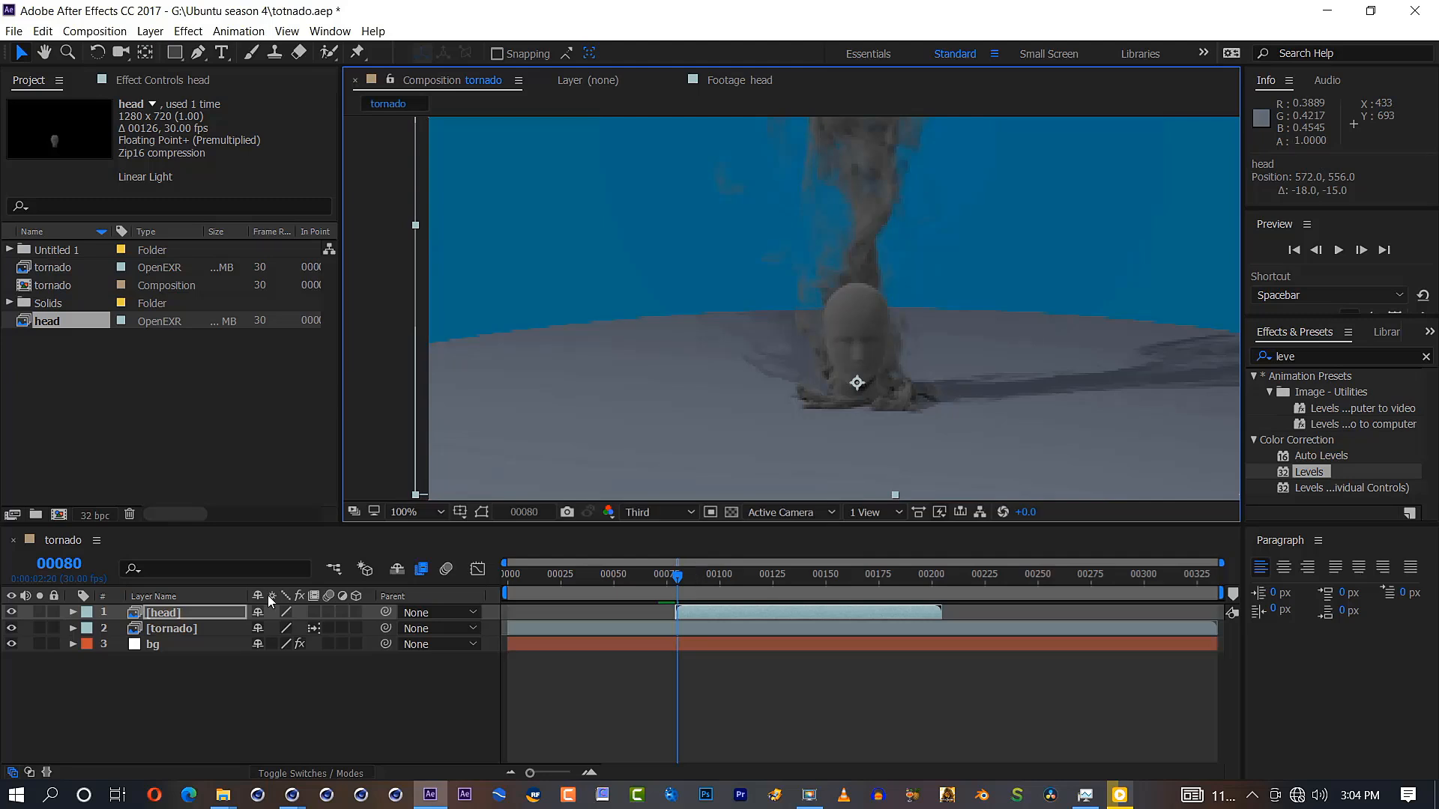
Keyframe the head's position and scale, with 572, 542 and 74% at frame 80 and the full-size keyframes at frame 116
{"action": "key", "text": "s"}
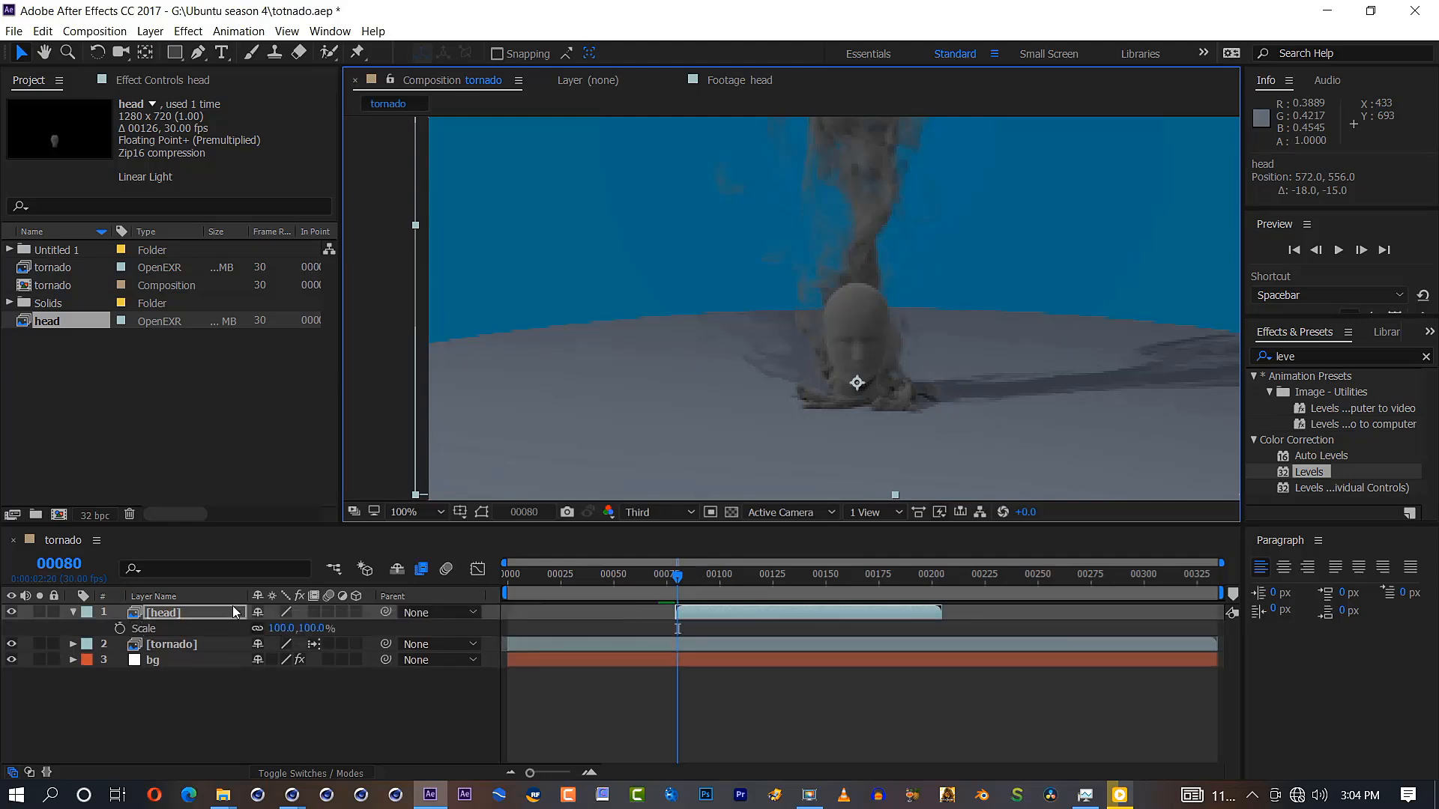
{"action": "key", "text": "shift+p"}
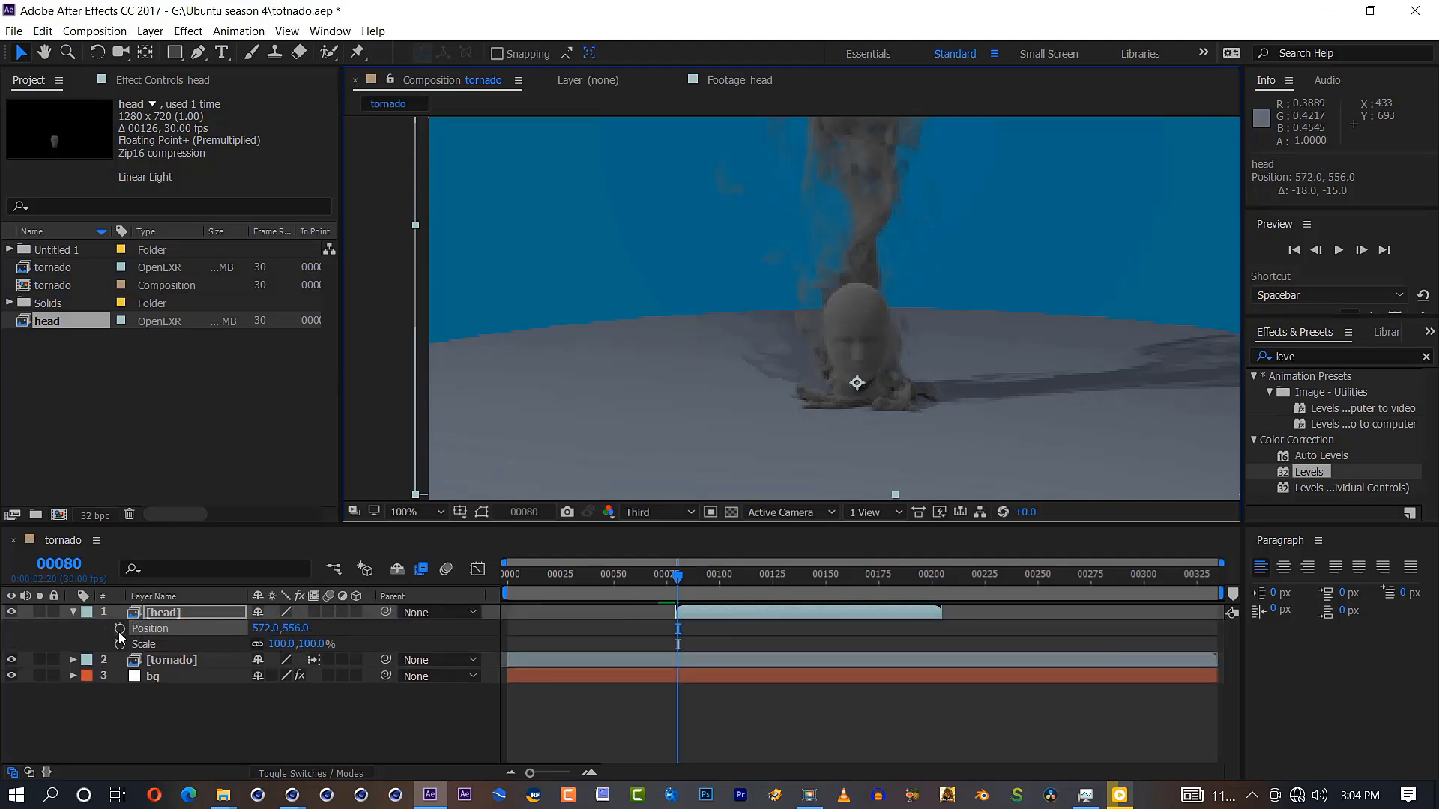
{"action": "left_click", "coordinate": [120, 628]}
{"action": "left_click", "coordinate": [119, 643]}
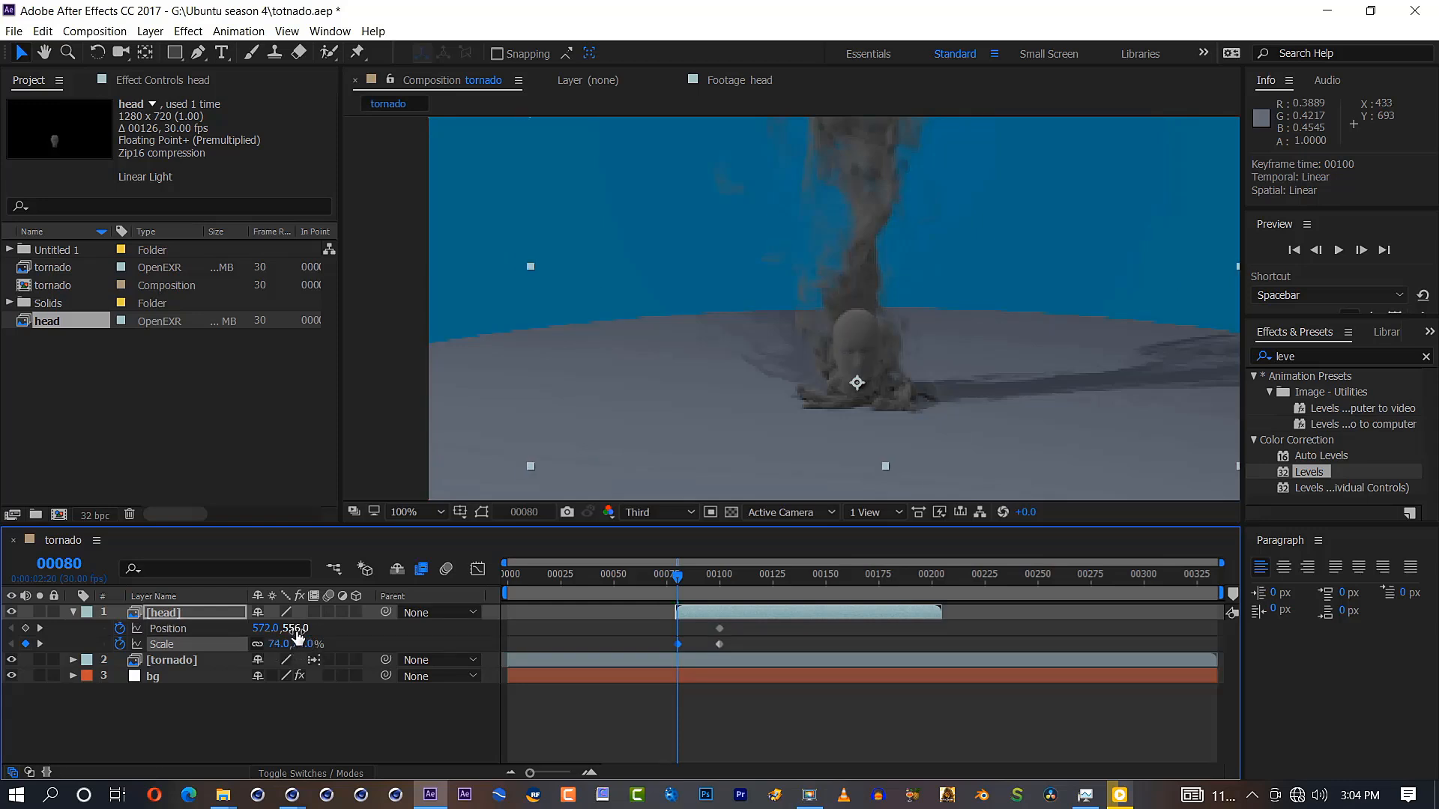
{"action": "left_click_drag", "start_coordinate": [297, 628], "coordinate": [291, 628]}
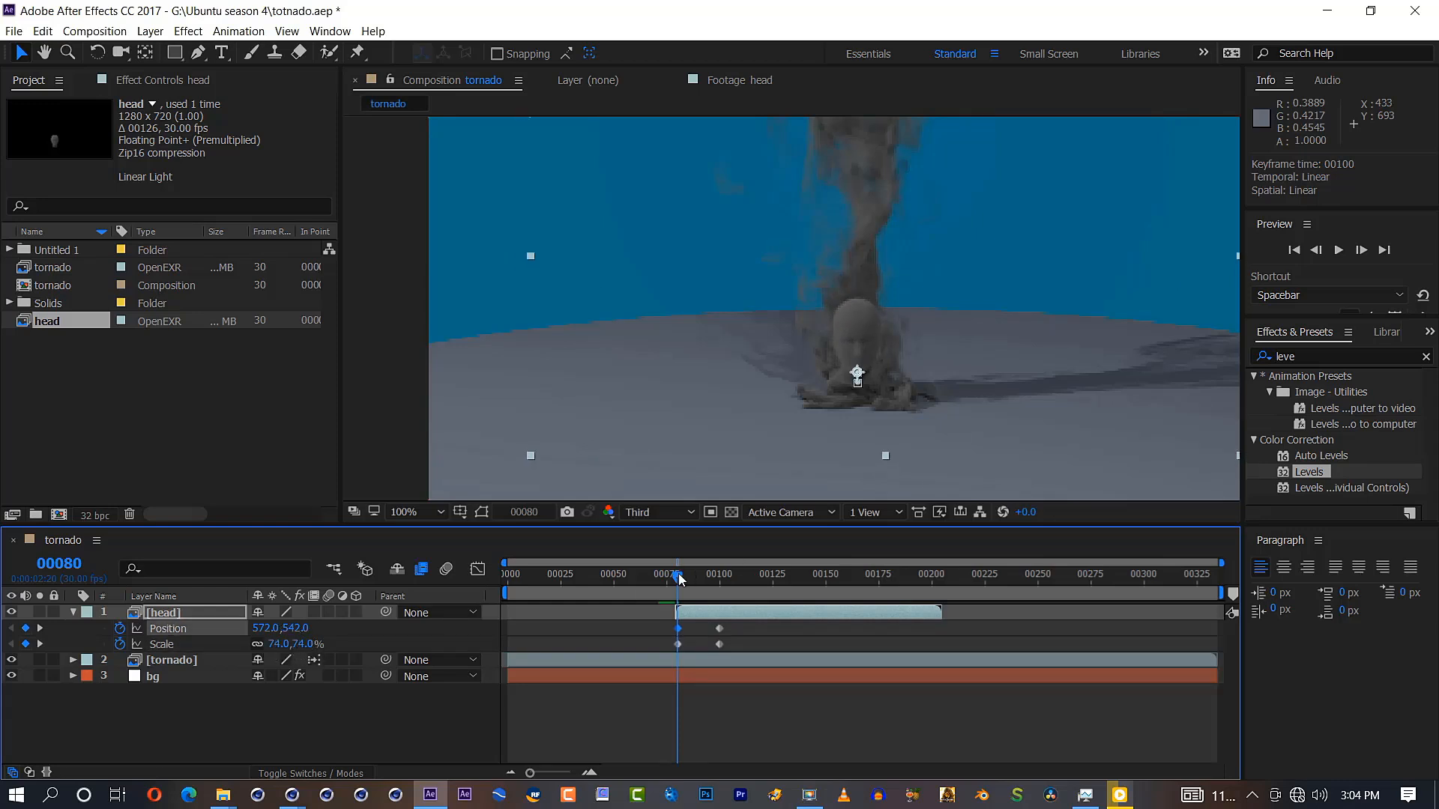
{"action": "left_click_drag", "start_coordinate": [678, 575], "coordinate": [741, 575]}
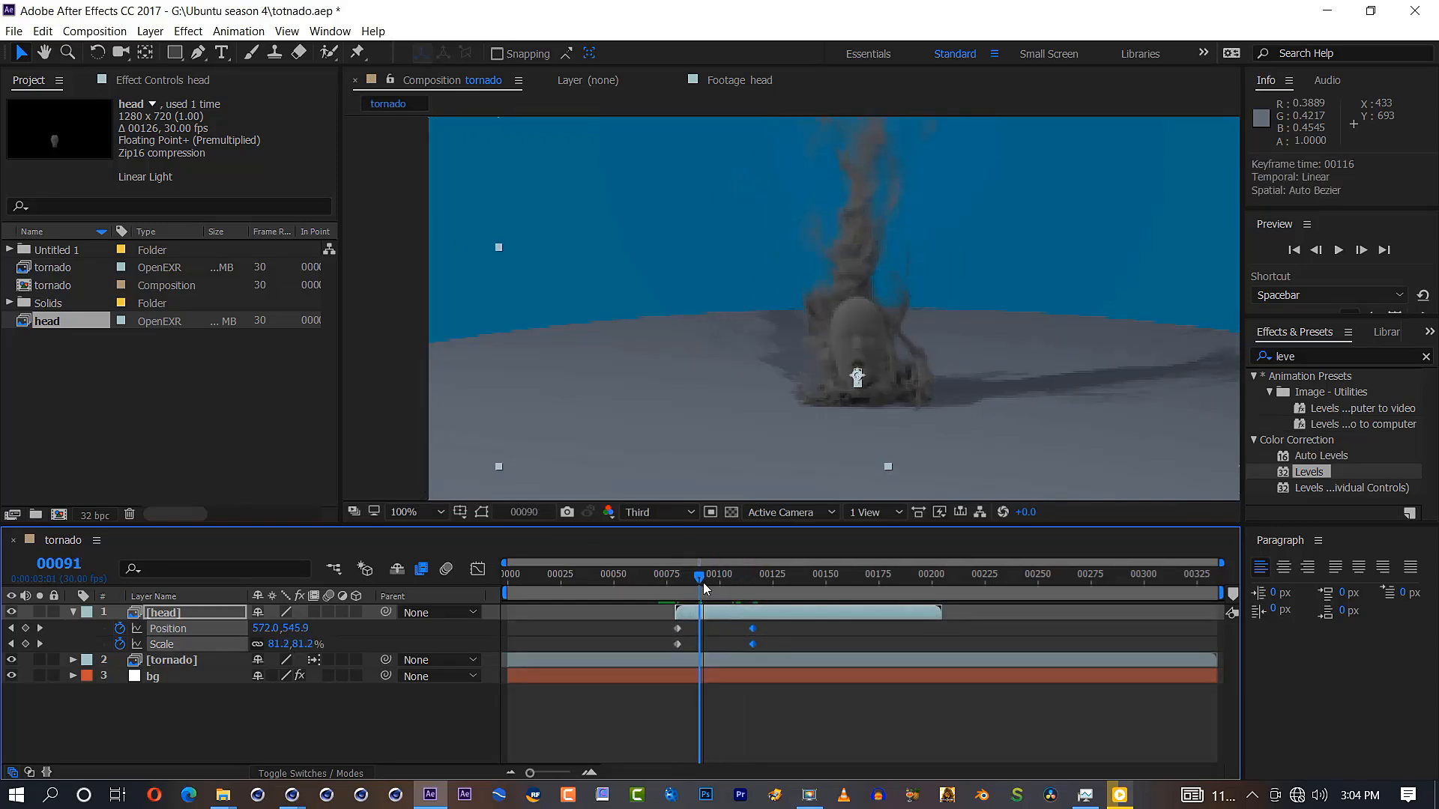
{"action": "left_click_drag", "start_coordinate": [702, 586], "coordinate": [755, 588]}
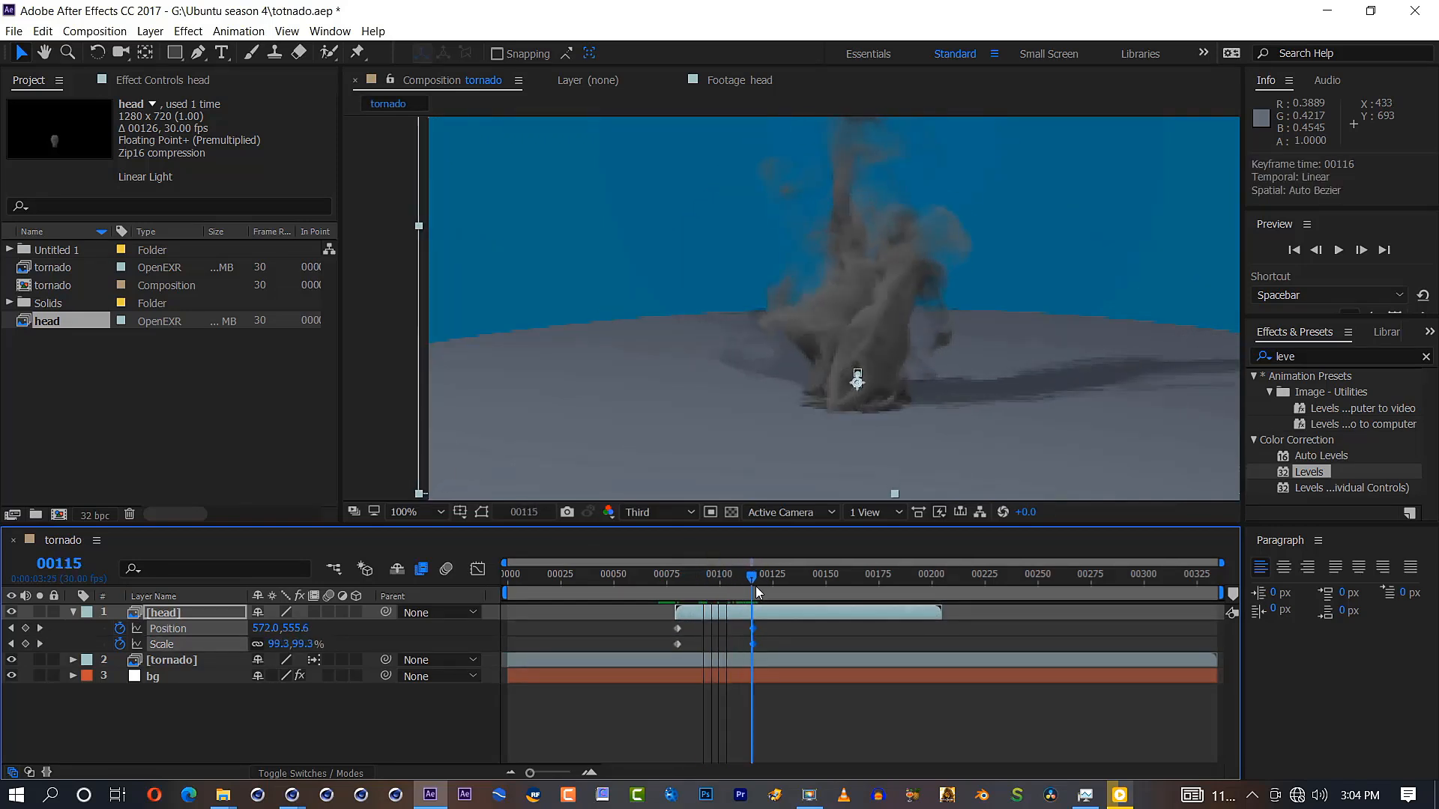
Keyframe the head's drift within the tornado, using 71% scale and x 578 near frame 141, and 87% scale and y 574.6 at frame 169
{"action": "left_click_drag", "start_coordinate": [265, 629], "coordinate": [251, 629]}
{"action": "left_click_drag", "start_coordinate": [757, 590], "coordinate": [809, 588]}
{"action": "left_click_drag", "start_coordinate": [281, 645], "coordinate": [260, 645]}
{"action": "left_click_drag", "start_coordinate": [264, 630], "coordinate": [282, 632]}
{"action": "left_click_drag", "start_coordinate": [812, 585], "coordinate": [872, 586]}
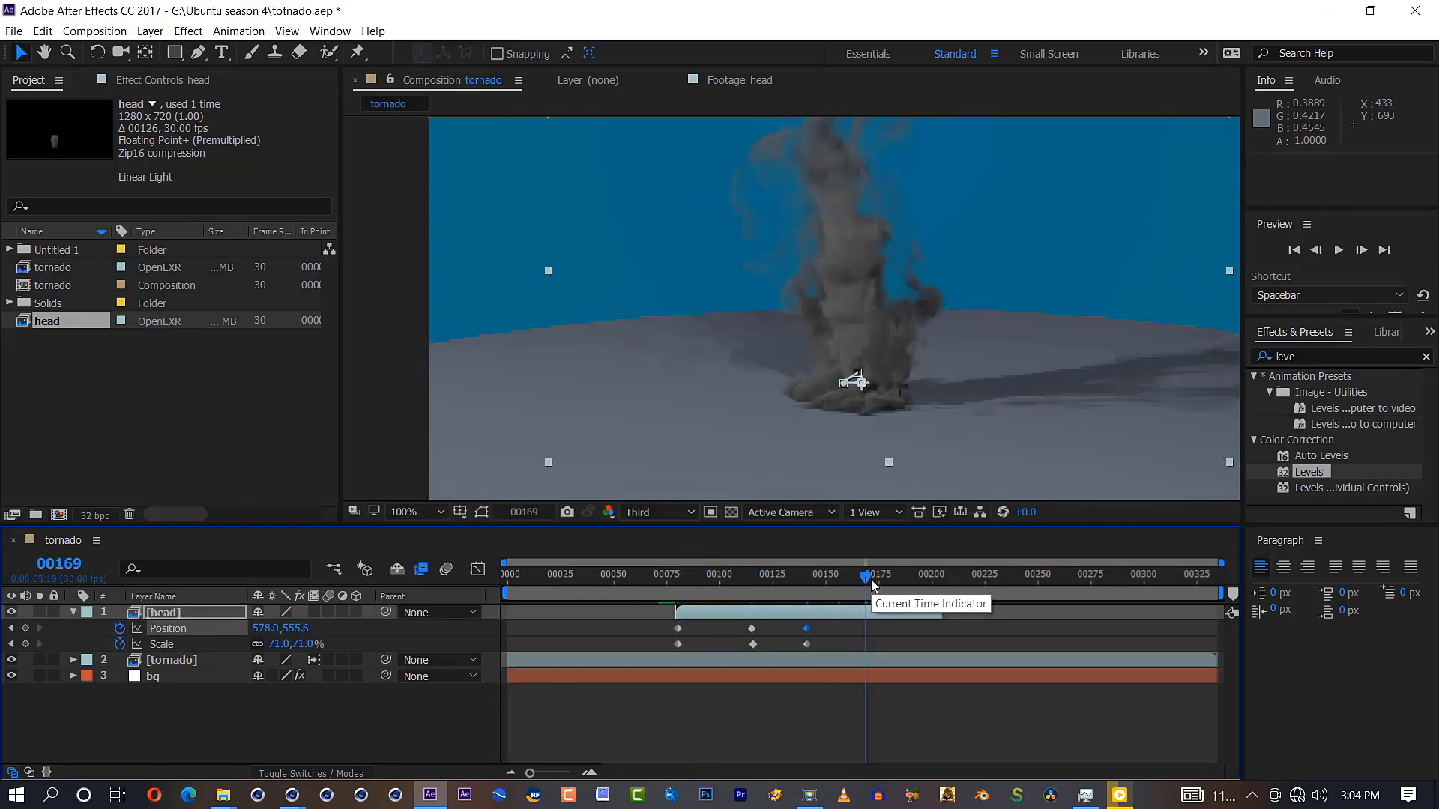
{"action": "left_click_drag", "start_coordinate": [281, 645], "coordinate": [293, 644]}
{"action": "left_click_drag", "start_coordinate": [296, 629], "coordinate": [311, 630]}
Add position and scale keyframes to the head layer at about frame 183 and undo the last value change
{"action": "left_click_drag", "start_coordinate": [867, 583], "coordinate": [897, 587]}
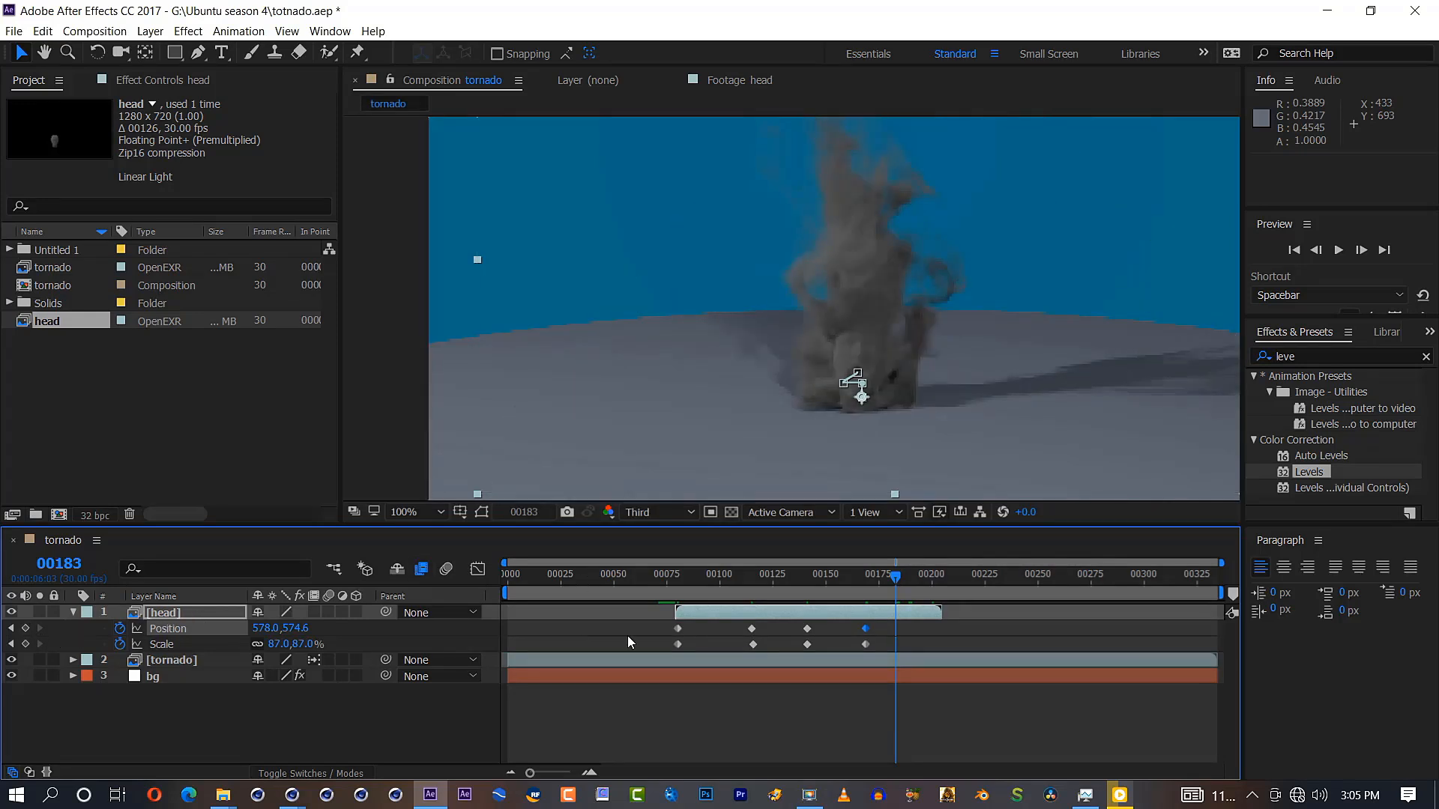
{"action": "left_click_drag", "start_coordinate": [747, 620], "coordinate": [893, 586]}
{"action": "key", "text": "ctrl+z"}
Draw a closed ten-vertex RotoBezier mask around the face on the head layer at frame 79
{"action": "key", "text": "j"}
{"action": "key", "text": "j"}
{"action": "key", "text": "j"}
{"action": "key", "text": "j"}
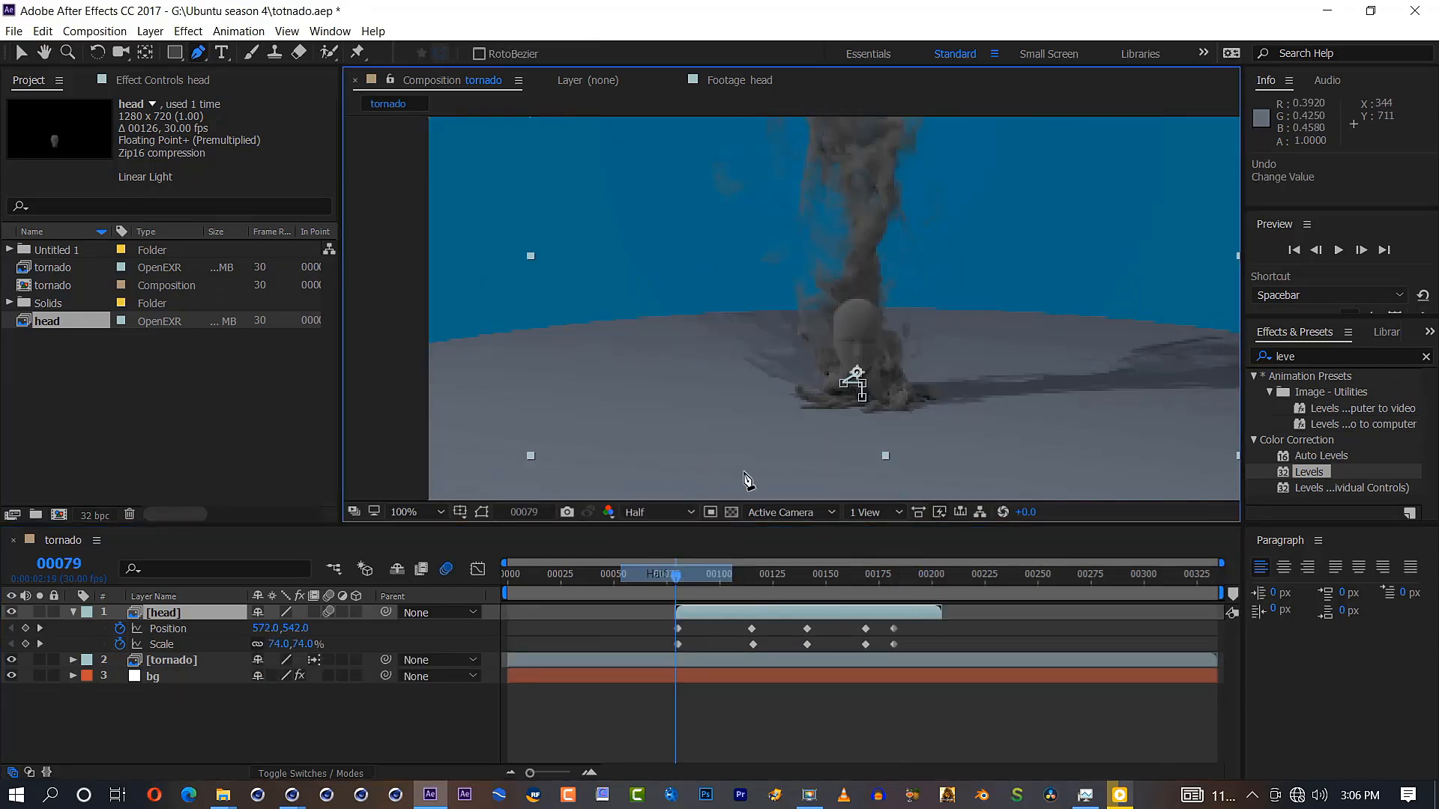
{"action": "scroll", "coordinate": [910, 315], "scroll_direction": "up", "scroll_amount": 2}
{"action": "left_click", "coordinate": [739, 310]}
{"action": "left_click", "coordinate": [769, 283]}
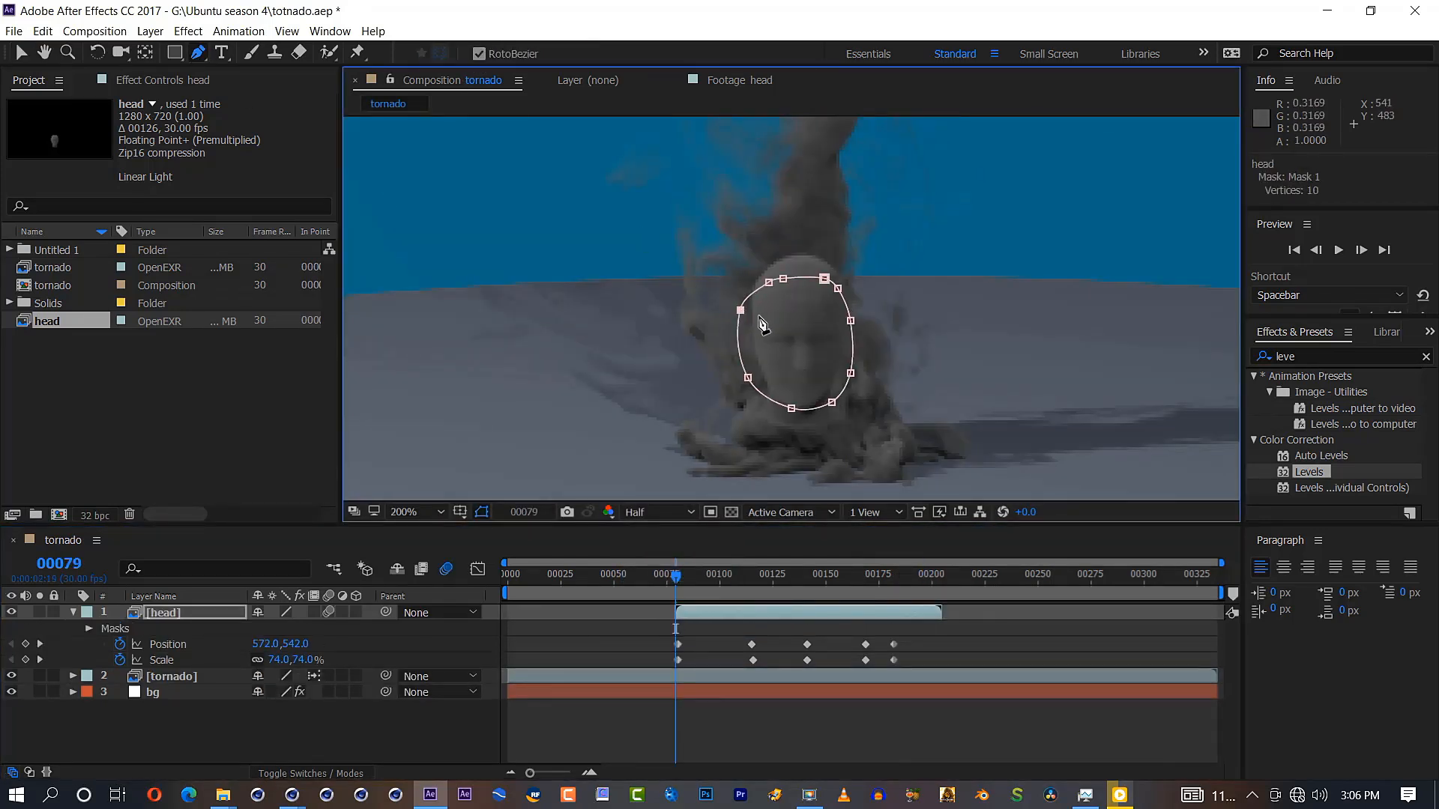
Increase the feather of the head layer's mask
{"action": "key", "text": "v"}
{"action": "key", "text": "f"}
{"action": "left_click_drag", "start_coordinate": [292, 645], "coordinate": [307, 644]}
Tighten the head mask by moving its side and lower vertices inward around the face
{"action": "left_click_drag", "start_coordinate": [769, 283], "coordinate": [782, 295]}
{"action": "left_click_drag", "start_coordinate": [741, 310], "coordinate": [762, 323]}
{"action": "left_click_drag", "start_coordinate": [748, 378], "coordinate": [771, 379]}
{"action": "left_click_drag", "start_coordinate": [791, 408], "coordinate": [794, 395]}
{"action": "left_click_drag", "start_coordinate": [832, 403], "coordinate": [798, 376]}
{"action": "left_click_drag", "start_coordinate": [772, 379], "coordinate": [781, 363]}
{"action": "left_click_drag", "start_coordinate": [761, 324], "coordinate": [769, 320]}
Keyframe the head's mask path at frame 96 and shrink the mask further at frame 79
{"action": "key", "text": "m"}
{"action": "left_click", "coordinate": [136, 644]}
{"action": "left_click_drag", "start_coordinate": [676, 644], "coordinate": [711, 645]}
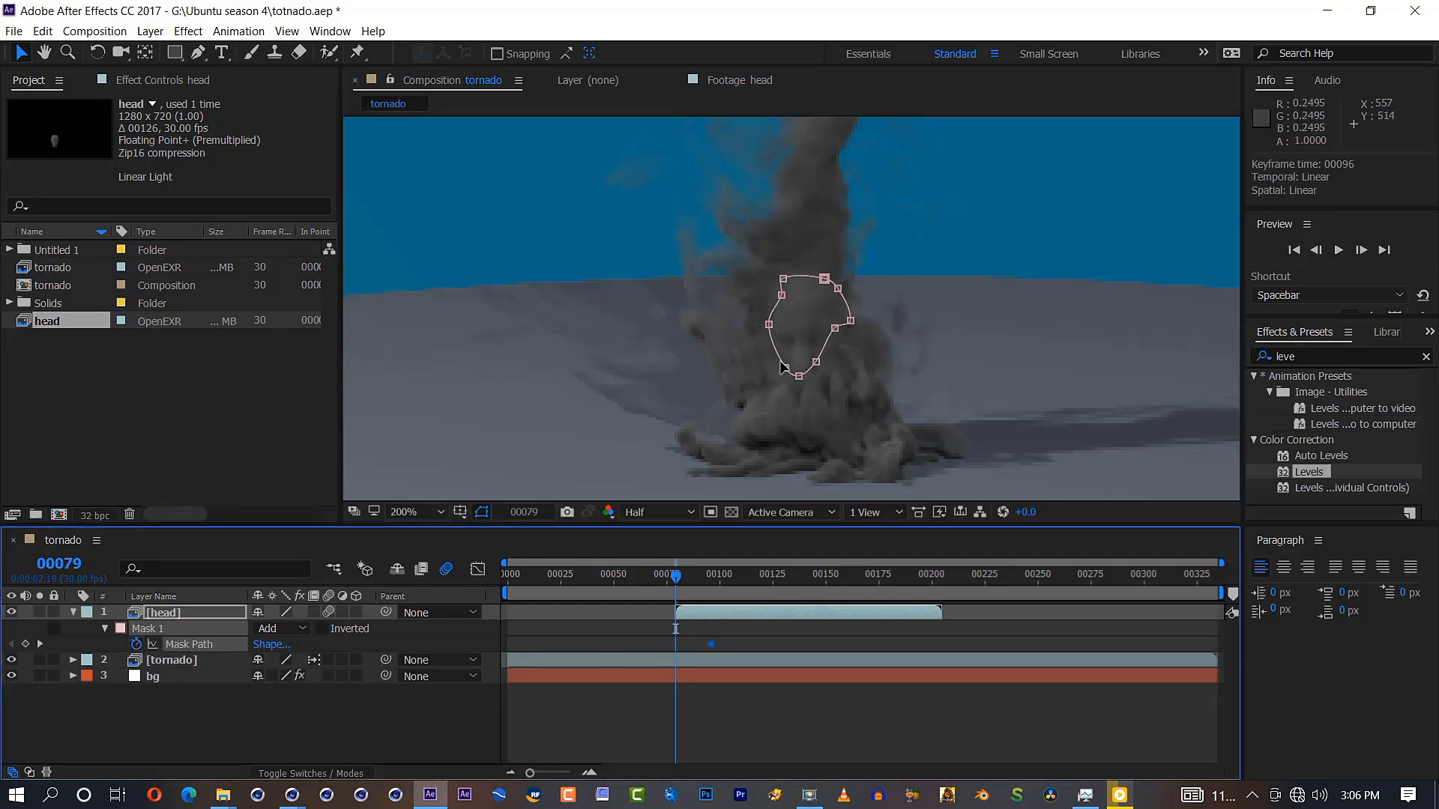
{"action": "left_click_drag", "start_coordinate": [781, 363], "coordinate": [803, 354]}
{"action": "left_click_drag", "start_coordinate": [769, 320], "coordinate": [806, 316]}
Enlarge the head's mask path at frames 96 and 113 by pulling its vertices outward, saving the project along the way
{"action": "left_click_drag", "start_coordinate": [677, 574], "coordinate": [712, 585]}
{"action": "left_click", "coordinate": [481, 512]}
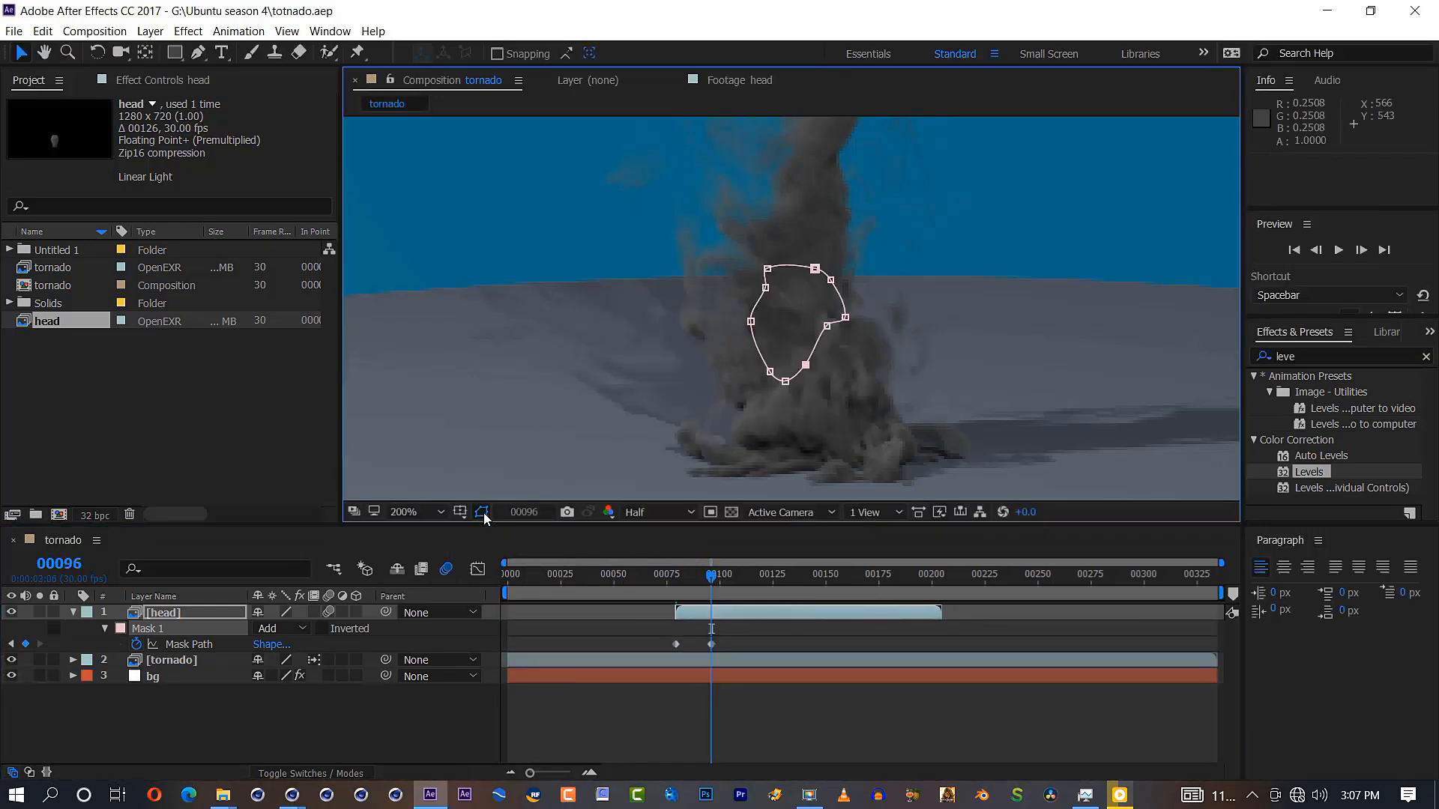
{"action": "left_click_drag", "start_coordinate": [806, 365], "coordinate": [818, 411]}
{"action": "key", "text": "ctrl+s"}
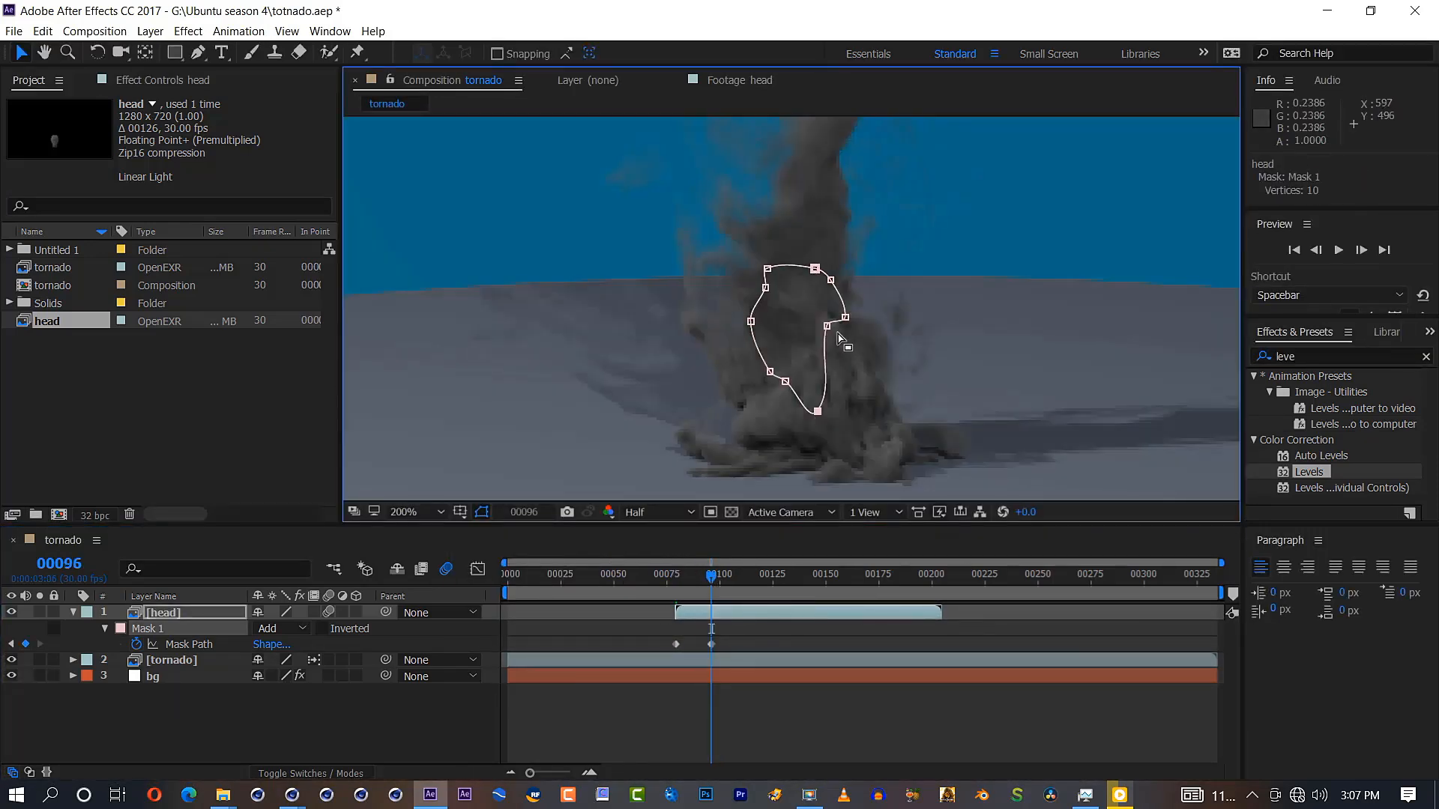
{"action": "left_click_drag", "start_coordinate": [826, 325], "coordinate": [837, 389]}
{"action": "left_click_drag", "start_coordinate": [785, 381], "coordinate": [742, 399]}
{"action": "left_click_drag", "start_coordinate": [751, 320], "coordinate": [745, 260]}
{"action": "left_click_drag", "start_coordinate": [766, 268], "coordinate": [815, 247]}
{"action": "left_click_drag", "start_coordinate": [711, 576], "coordinate": [748, 575]}
{"action": "left_click_drag", "start_coordinate": [804, 417], "coordinate": [826, 455]}
Set the head's scale to 70.9% at frame 113, nudge the layer into place, and delete the scale keyframe at frame 116
{"action": "left_click", "coordinate": [726, 615]}
{"action": "key", "text": "shift+s"}
{"action": "left_click_drag", "start_coordinate": [280, 660], "coordinate": [262, 660]}
{"action": "left_click_drag", "start_coordinate": [773, 443], "coordinate": [789, 437]}
{"action": "left_click", "coordinate": [753, 663]}
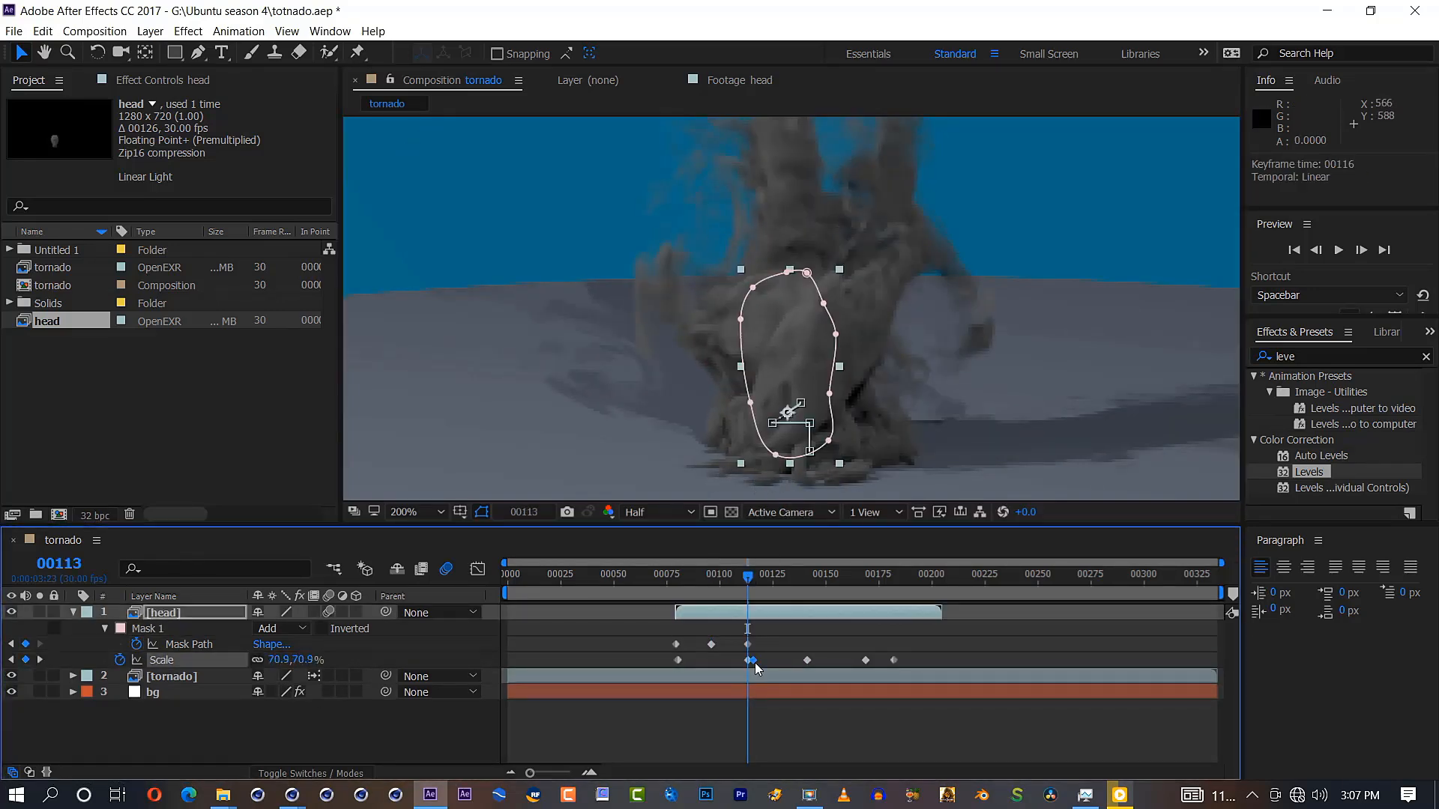
{"action": "key", "text": "Delete"}
Move the mask path keyframe from frame 113 to frame 107 and stretch the mask far outward around the head's smoke
{"action": "mouse_move", "coordinate": [747, 575]}
{"action": "left_mouse_down"}
{"action": "mouse_move", "coordinate": [716, 577]}
{"action": "mouse_move", "coordinate": [733, 576]}
{"action": "left_mouse_up"}
{"action": "key", "text": "shift+p"}
{"action": "left_click_drag", "start_coordinate": [748, 645], "coordinate": [735, 645]}
{"action": "left_click_drag", "start_coordinate": [838, 331], "coordinate": [885, 283]}
{"action": "left_click_drag", "start_coordinate": [831, 391], "coordinate": [889, 447]}
{"action": "left_click_drag", "start_coordinate": [752, 399], "coordinate": [770, 459]}
{"action": "left_click_drag", "start_coordinate": [742, 317], "coordinate": [664, 278]}
{"action": "left_click_drag", "start_coordinate": [809, 270], "coordinate": [870, 168]}
{"action": "left_click_drag", "start_coordinate": [885, 282], "coordinate": [1007, 244]}
{"action": "scroll", "coordinate": [825, 385], "scroll_direction": "down", "scroll_amount": 1}
{"action": "left_click_drag", "start_coordinate": [822, 385], "coordinate": [798, 234]}
{"action": "scroll", "coordinate": [798, 314], "scroll_direction": "up", "scroll_amount": 1}
Apply Levels to the head layer with Input Black 0.0627 and Gamma 0.96, save the project, and hide the mask outline
{"action": "left_click_drag", "start_coordinate": [1297, 476], "coordinate": [750, 613]}
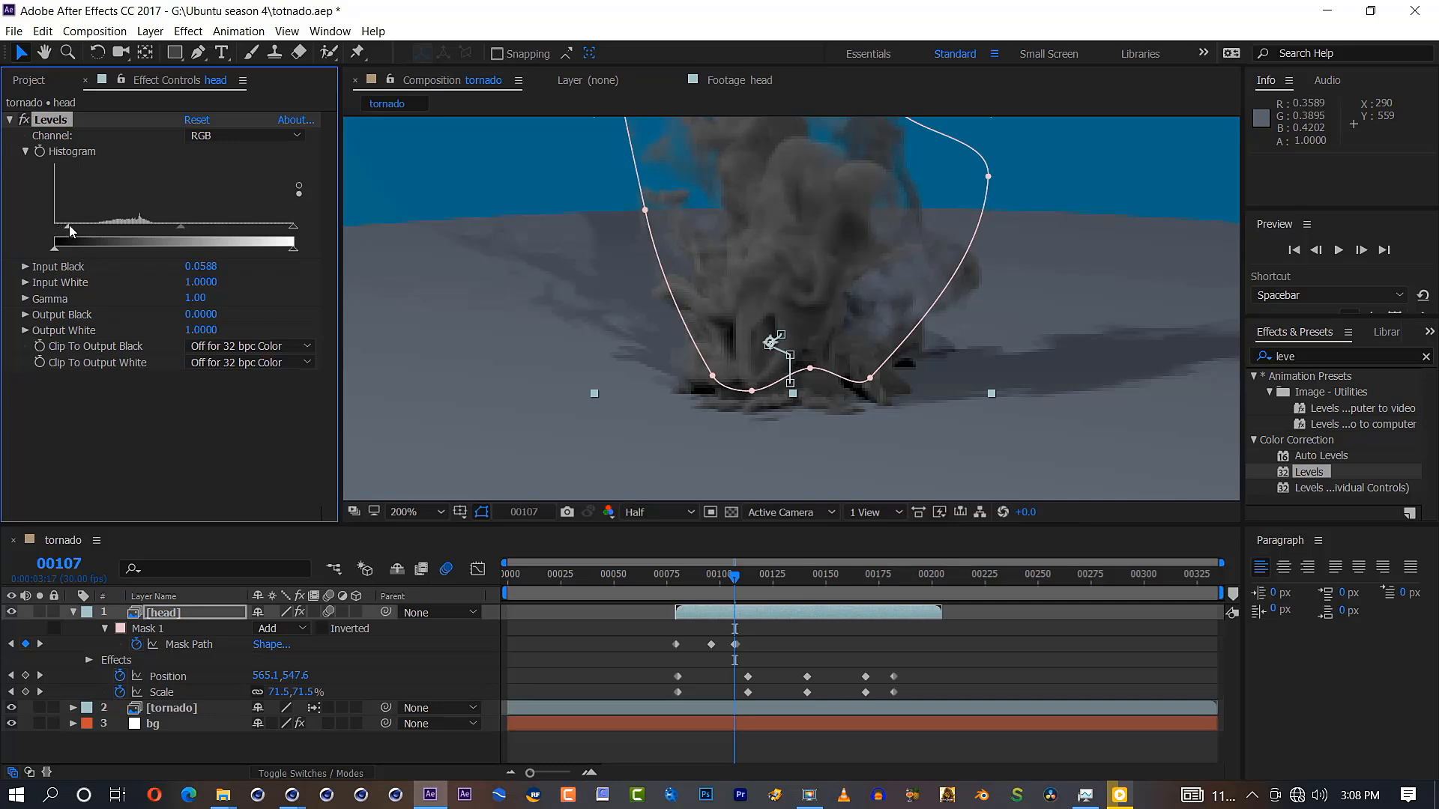
{"action": "key", "text": "ctrl+s"}
{"action": "left_click", "coordinate": [480, 512]}
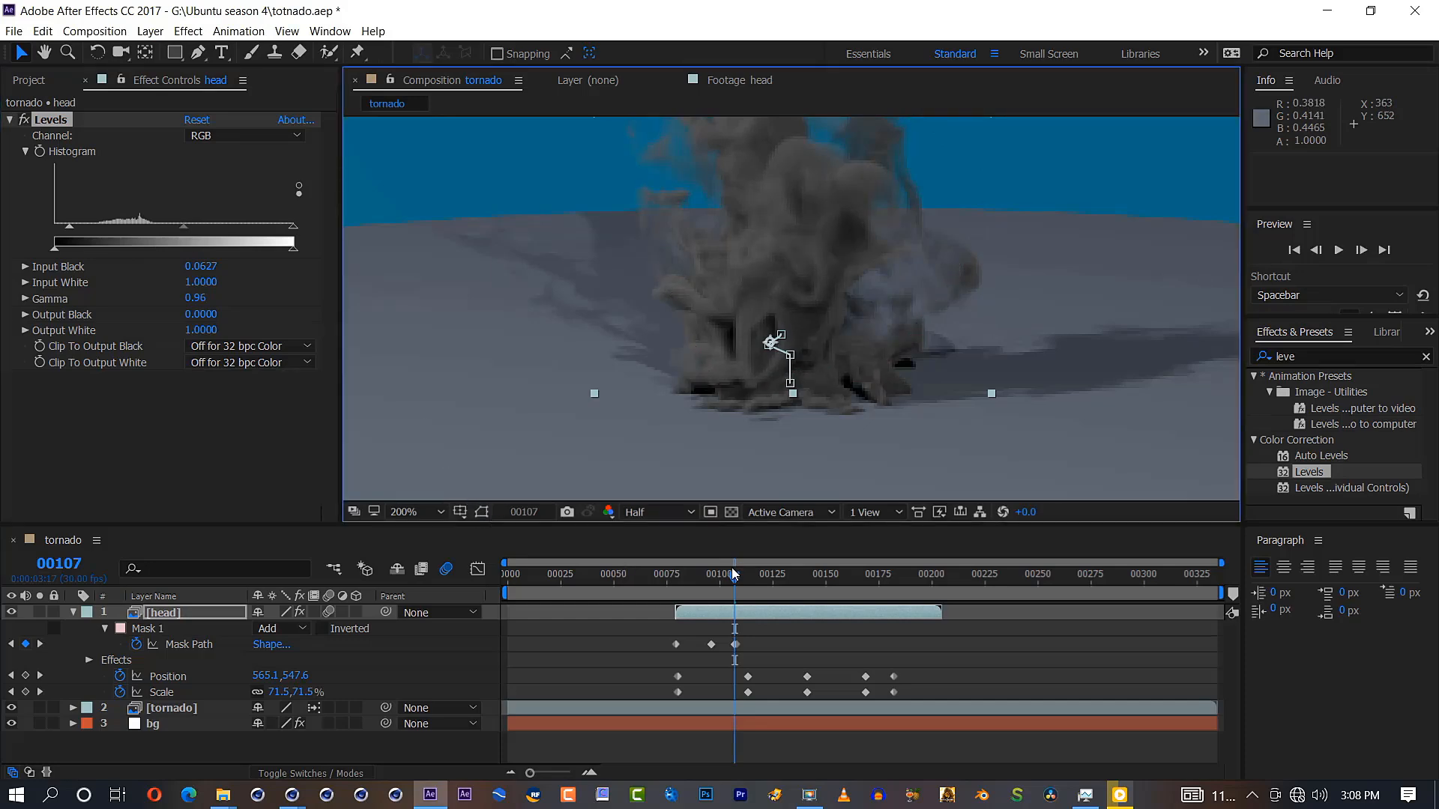
Shift the head's last two mask path keyframes one frame forward, to frames 108 and 109
{"action": "left_click_drag", "start_coordinate": [727, 584], "coordinate": [703, 588]}
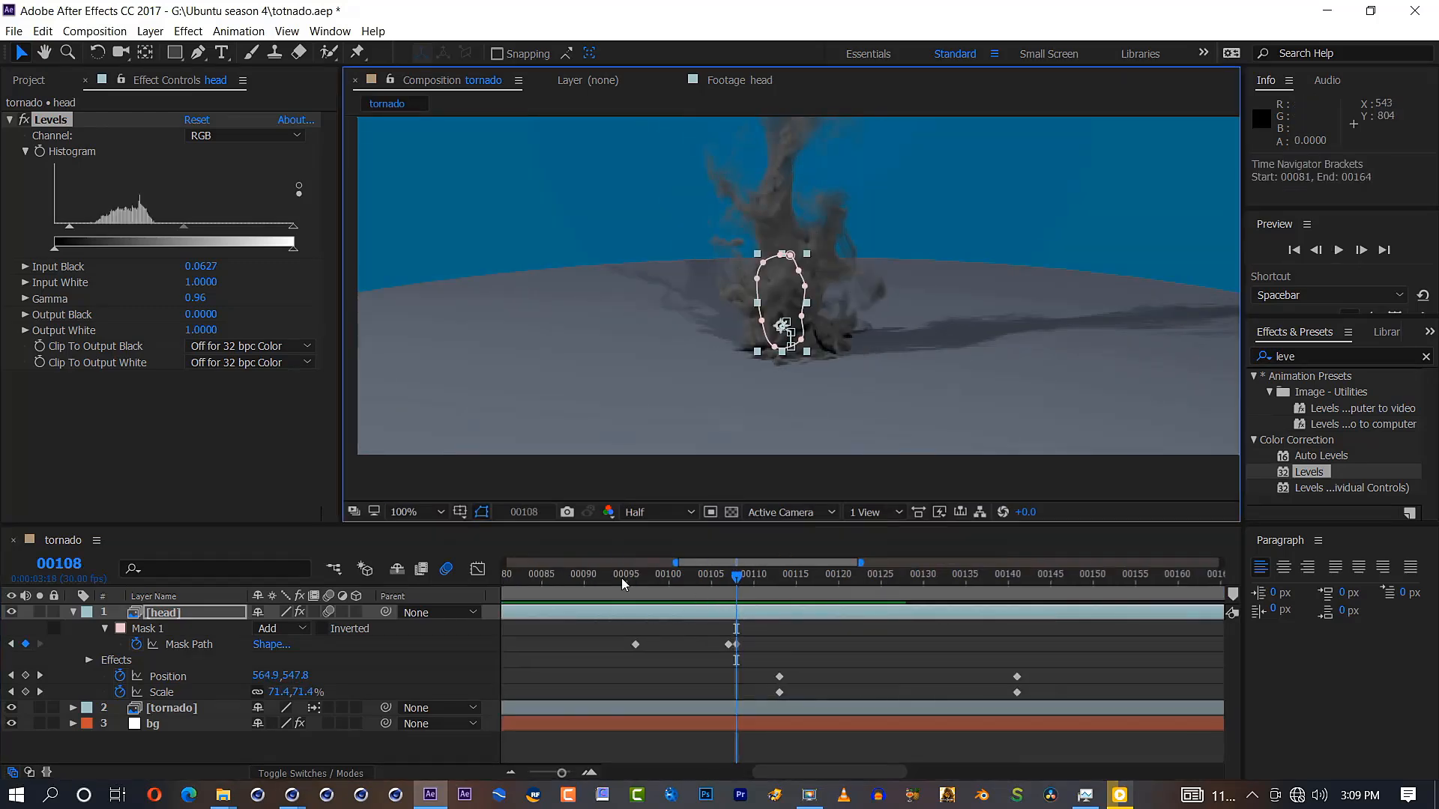
{"action": "left_click_drag", "start_coordinate": [735, 645], "coordinate": [741, 645]}
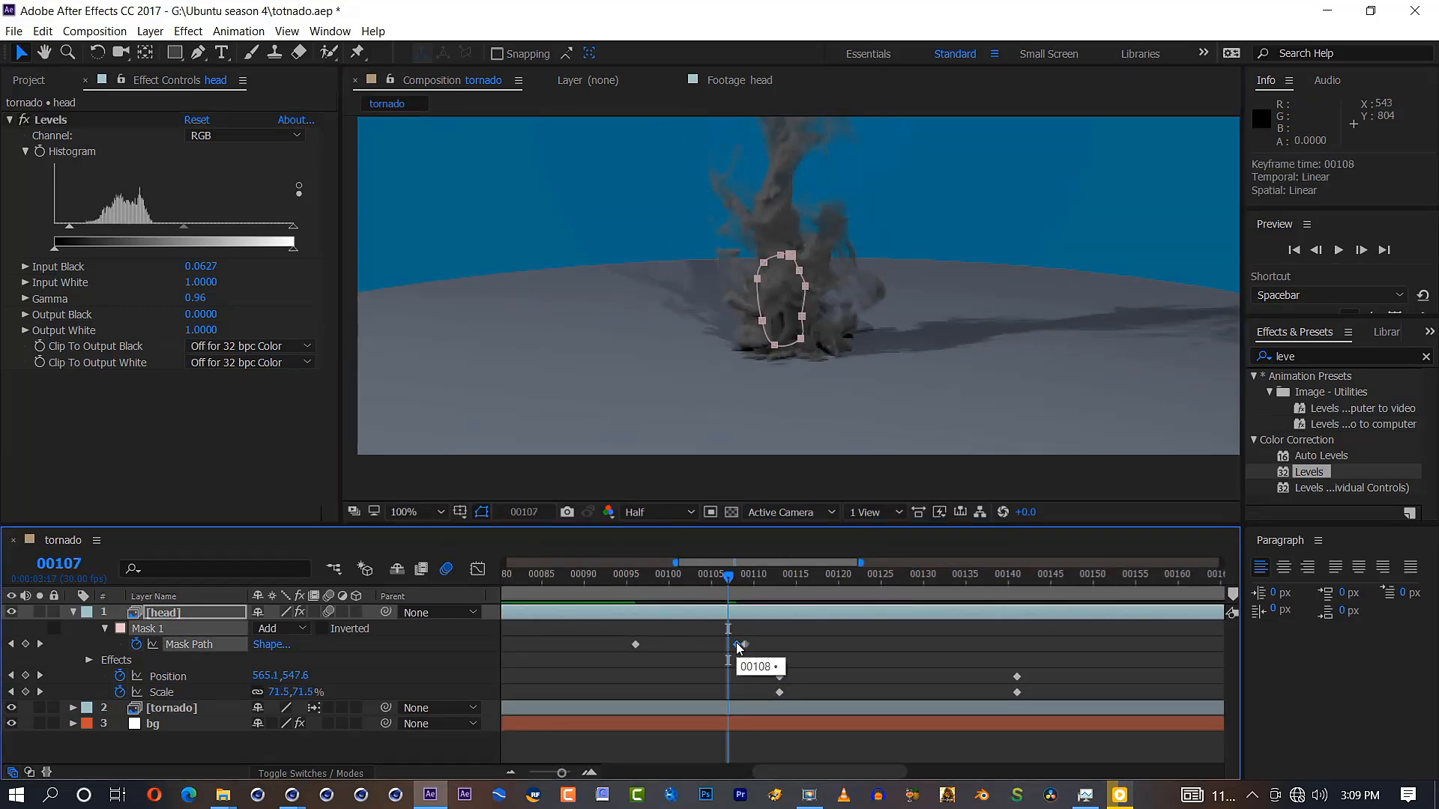
{"action": "left_click_drag", "start_coordinate": [728, 580], "coordinate": [650, 604]}
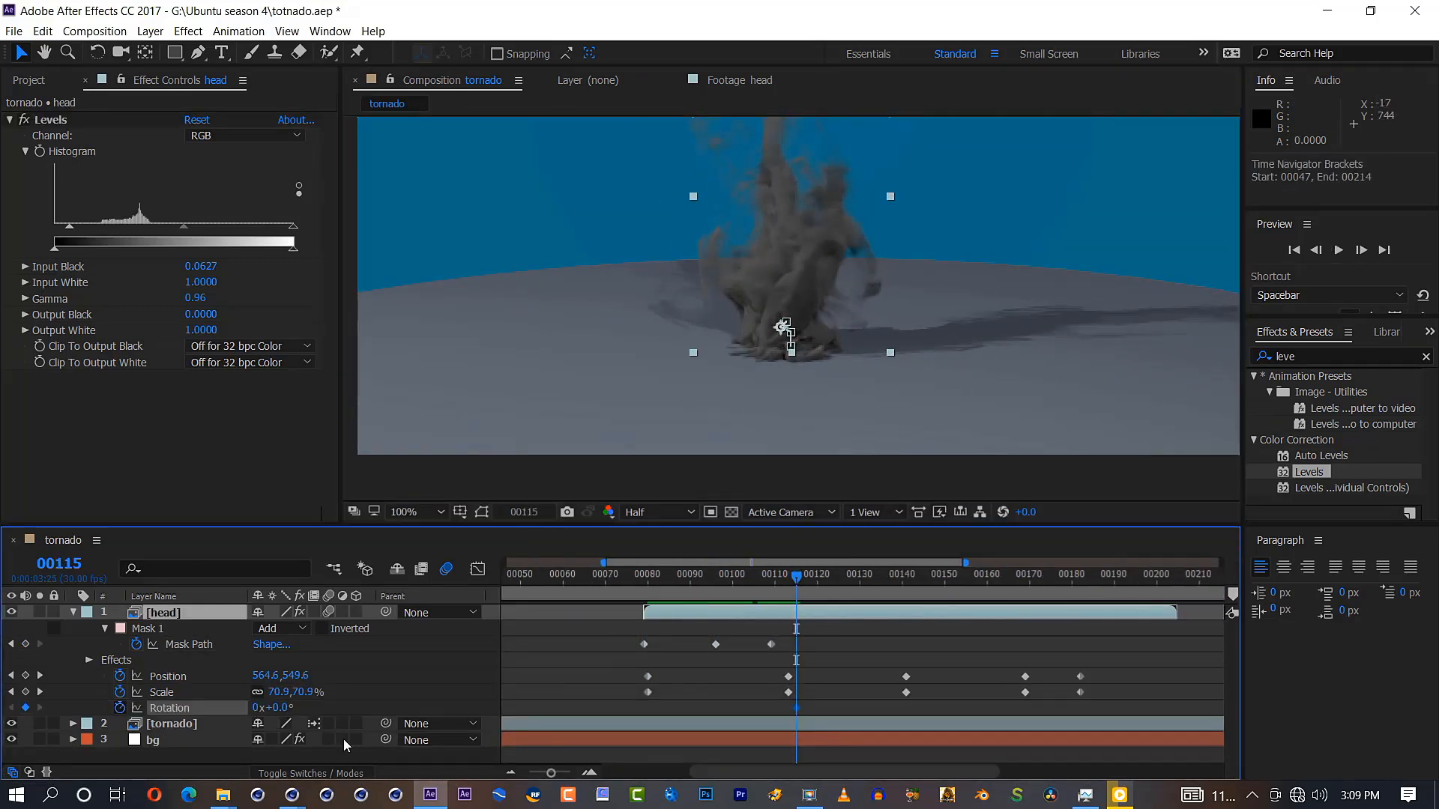
Try tilting the head with rotation keyframes of -20° at frame 115 and 3.1° at frame 138
{"action": "left_click_drag", "start_coordinate": [796, 345], "coordinate": [787, 324]}
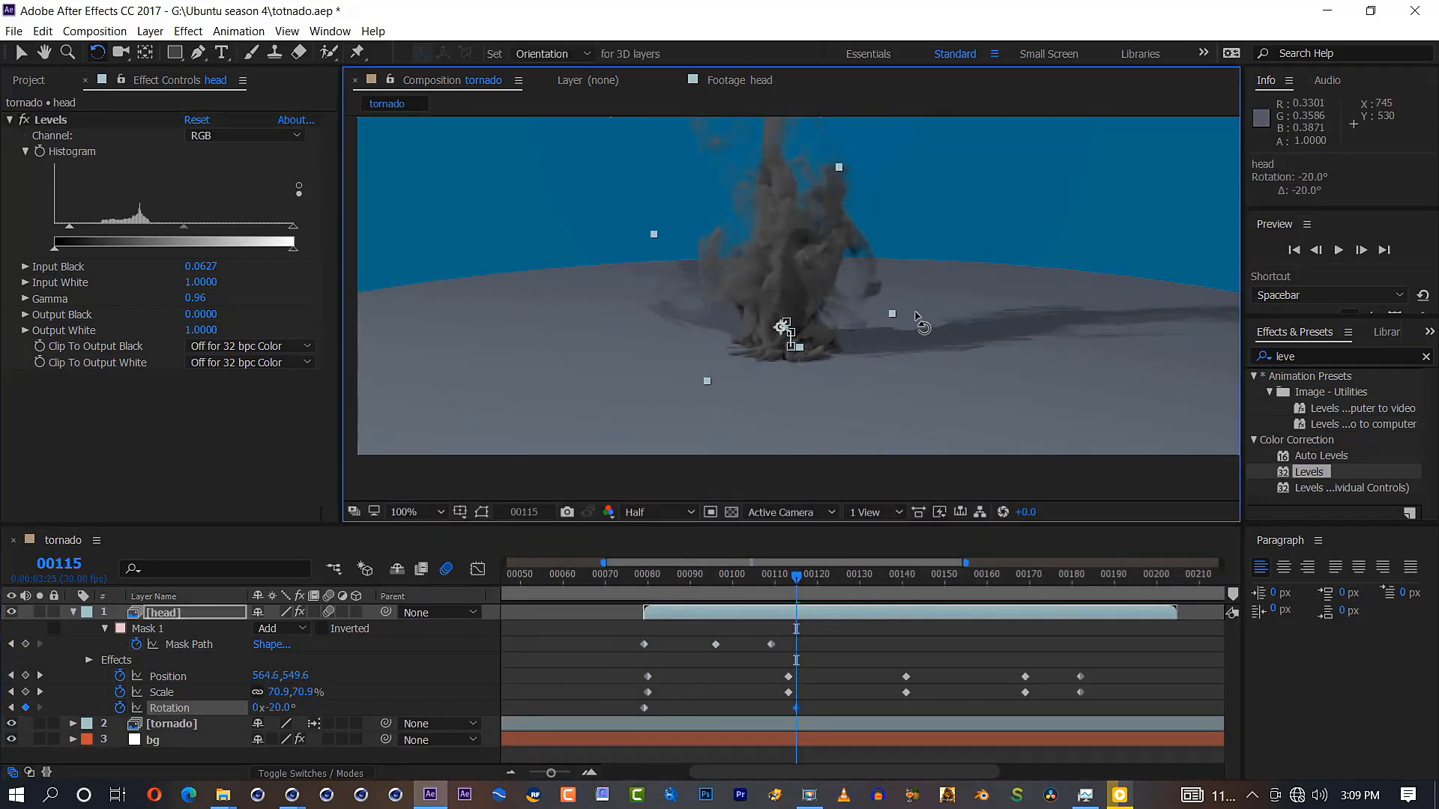
{"action": "left_click", "coordinate": [764, 574]}
{"action": "left_click_drag", "start_coordinate": [768, 574], "coordinate": [726, 577]}
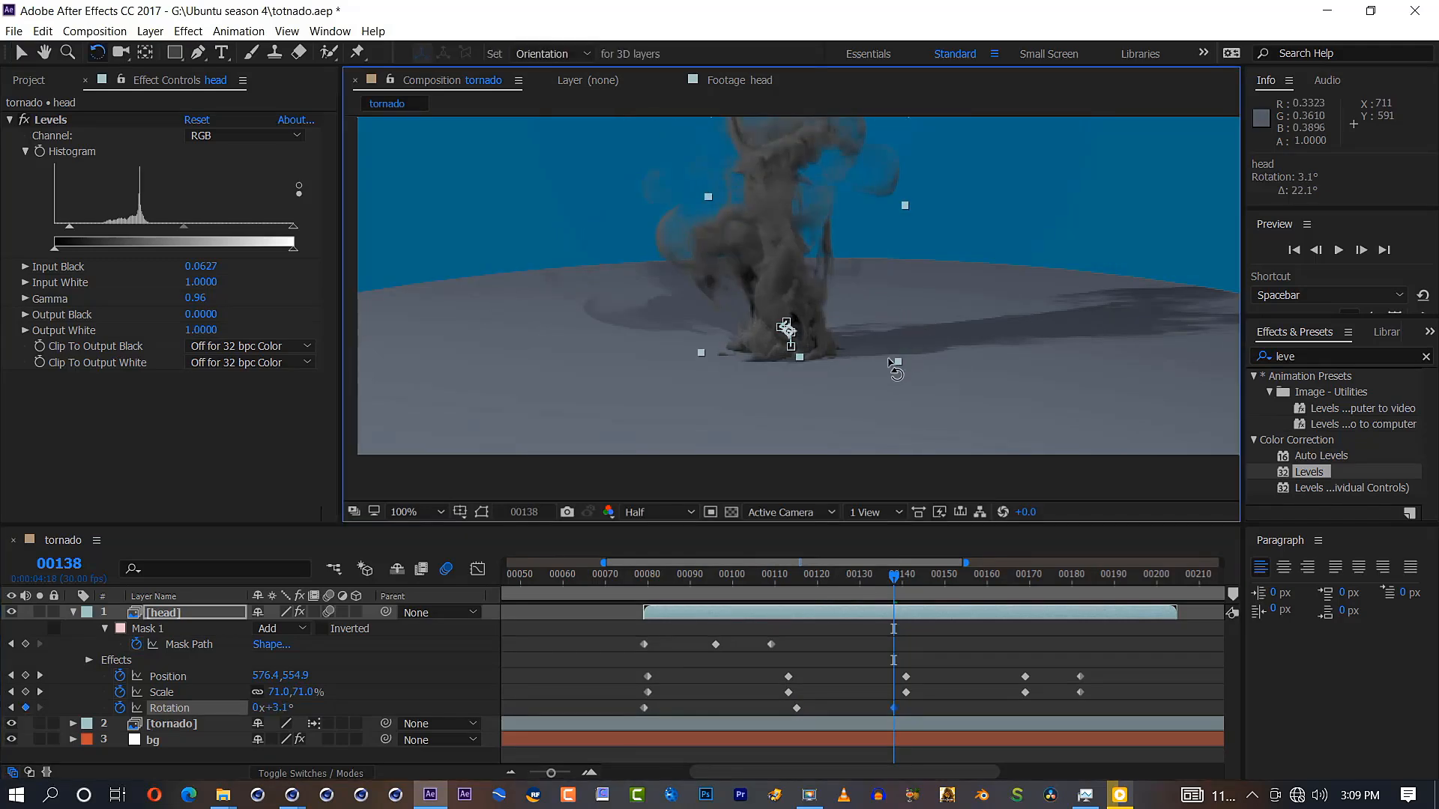
Reduce the head's starting scale at frame 80 to about 48% and preview the animation
{"action": "left_click", "coordinate": [718, 577]}
{"action": "left_click_drag", "start_coordinate": [718, 594], "coordinate": [652, 597]}
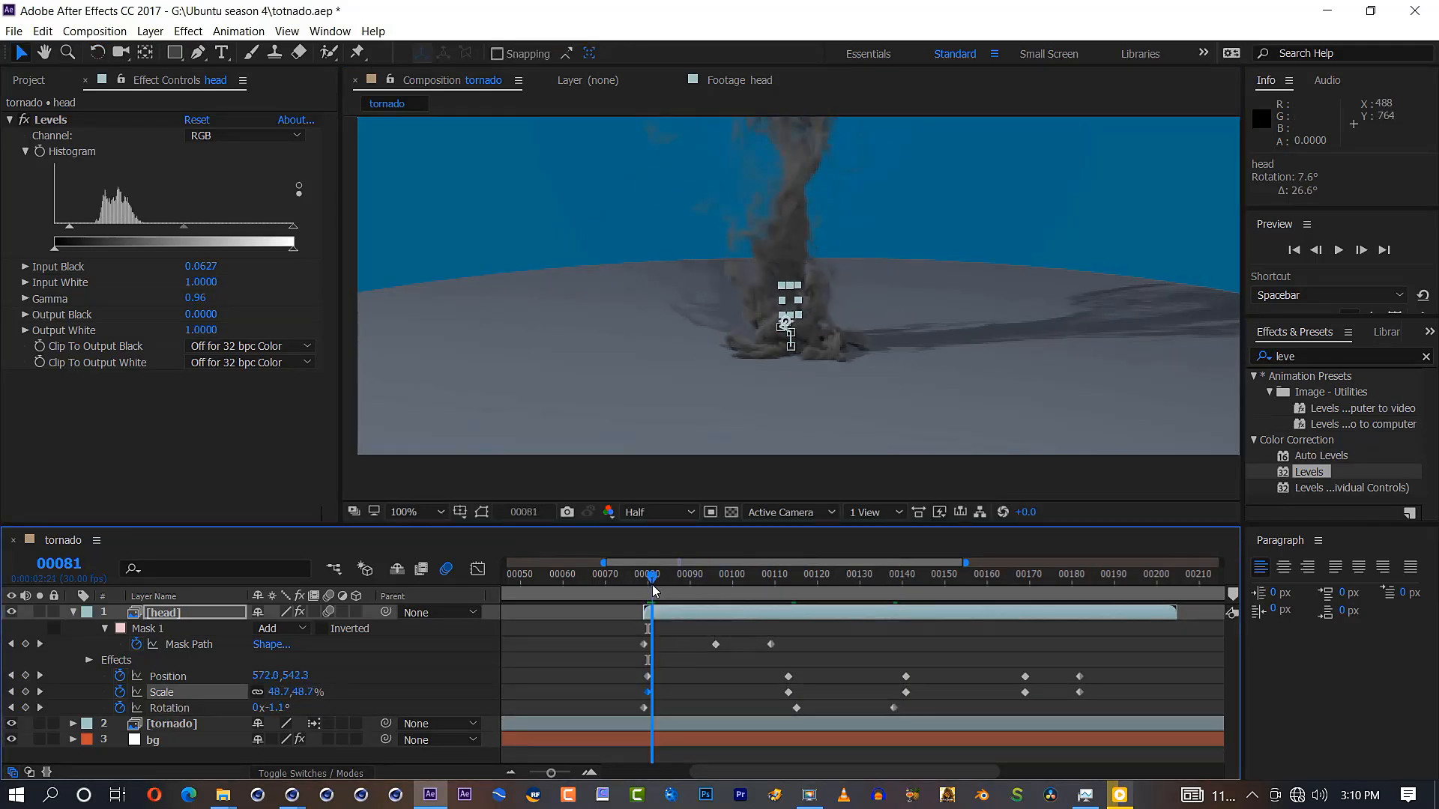
{"action": "left_click_drag", "start_coordinate": [655, 588], "coordinate": [802, 600]}
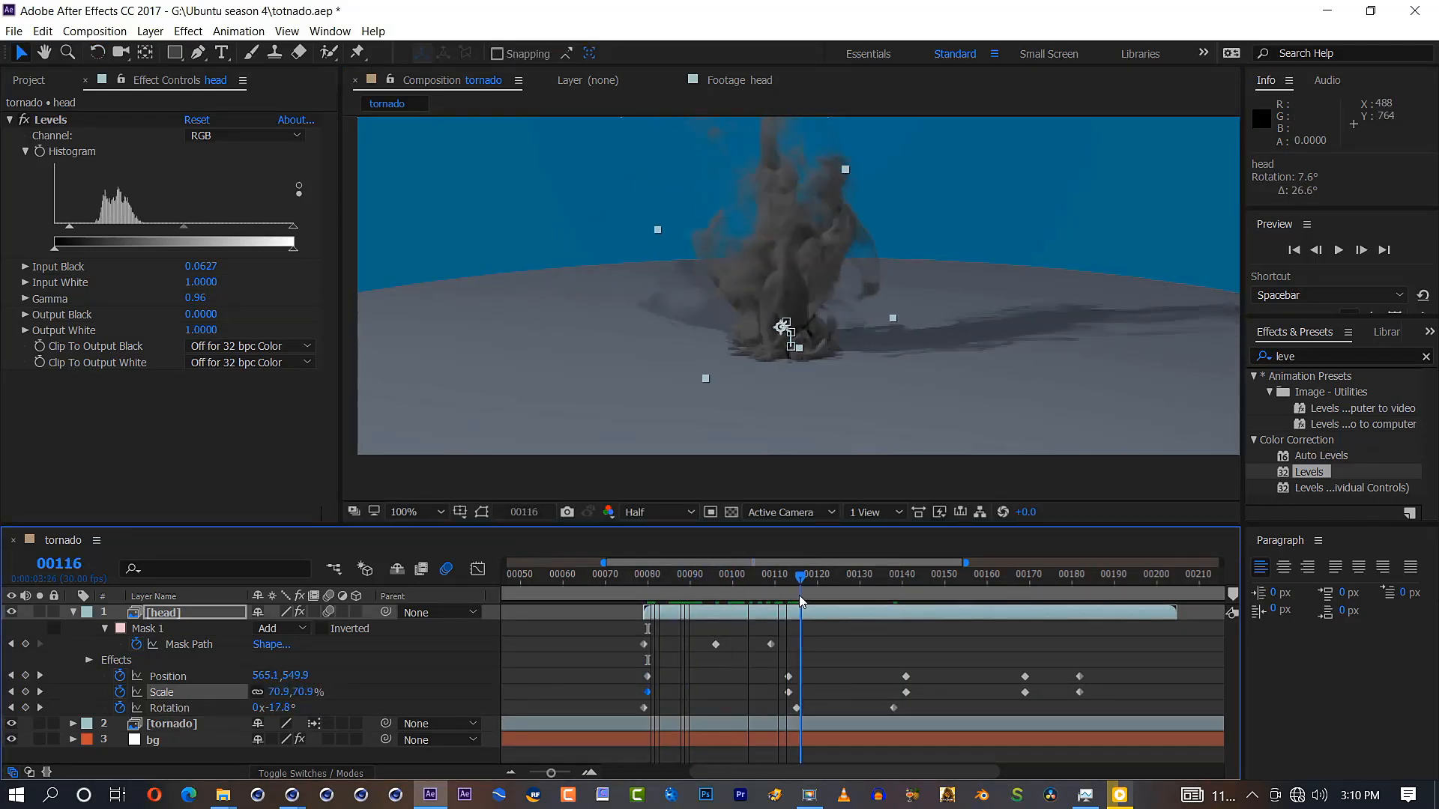
{"action": "key", "text": "space"}
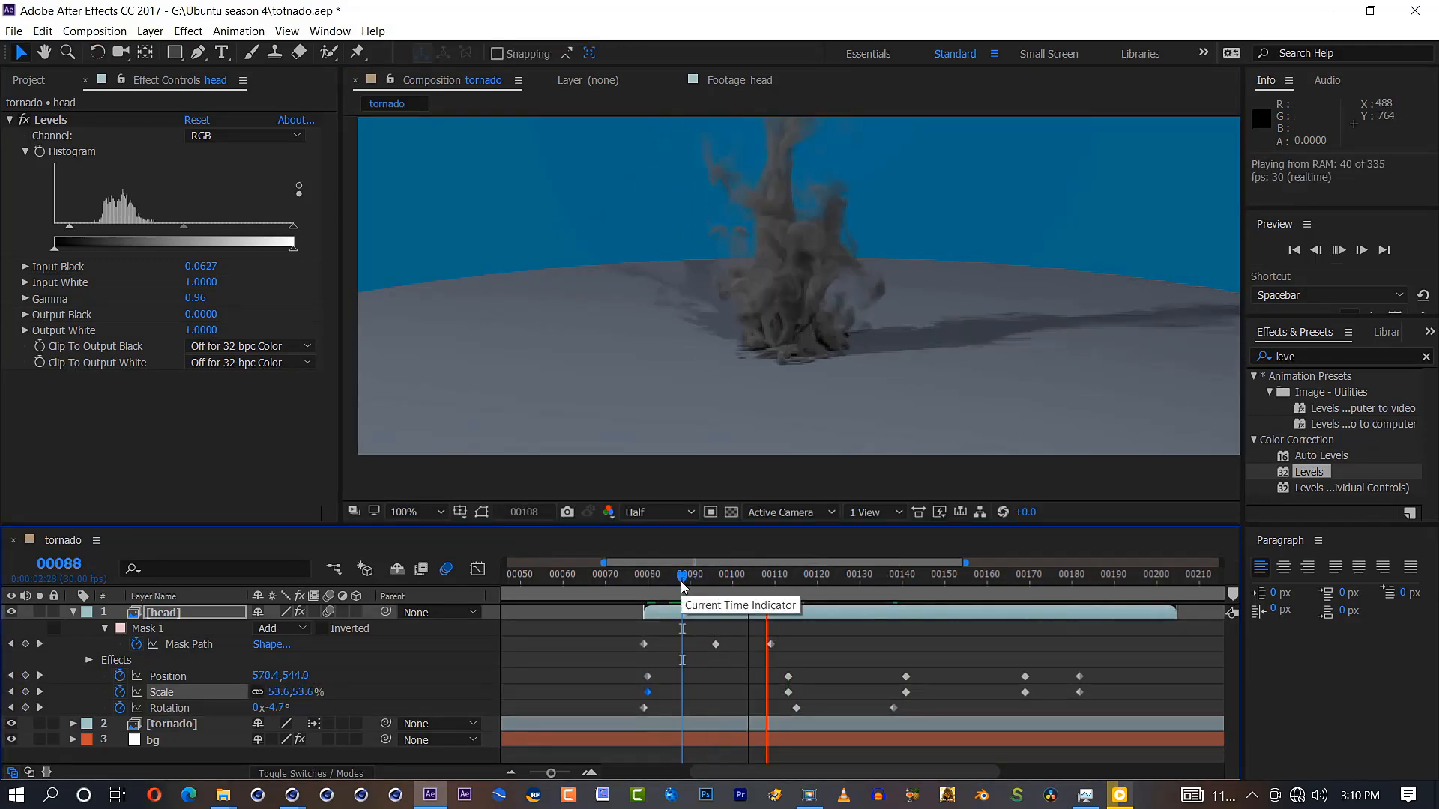
Keyframe the head's position at 548.2, 552.7 on frame 128, replacing the frame 113 keyframe, and at 596.8, 561.5 on frame 145
{"action": "left_click_drag", "start_coordinate": [682, 586], "coordinate": [851, 597]}
{"action": "left_click_drag", "start_coordinate": [788, 677], "coordinate": [852, 676]}
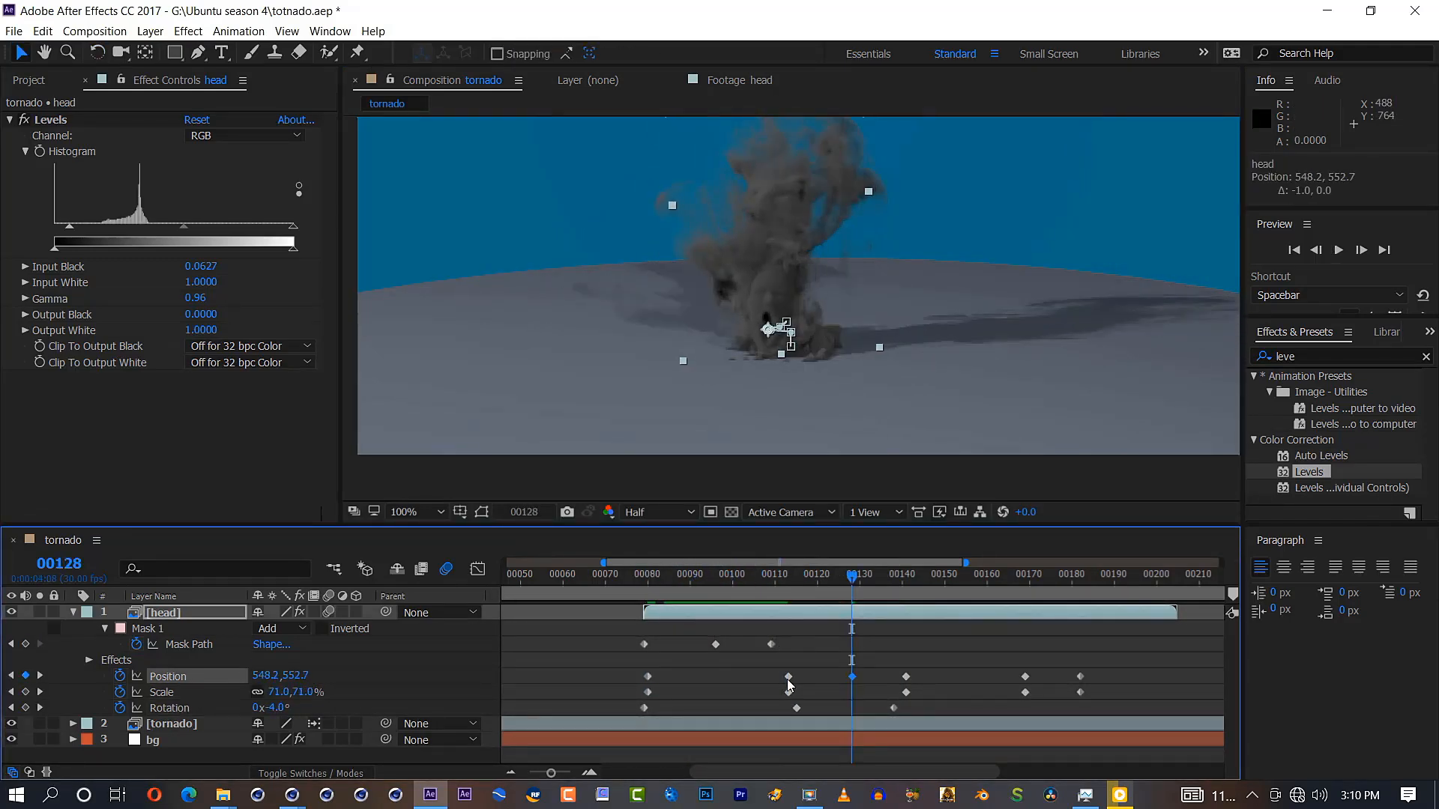
{"action": "left_click", "coordinate": [728, 588]}
{"action": "key", "text": "space"}
{"action": "key", "text": "space"}
{"action": "left_click_drag", "start_coordinate": [886, 588], "coordinate": [930, 595]}
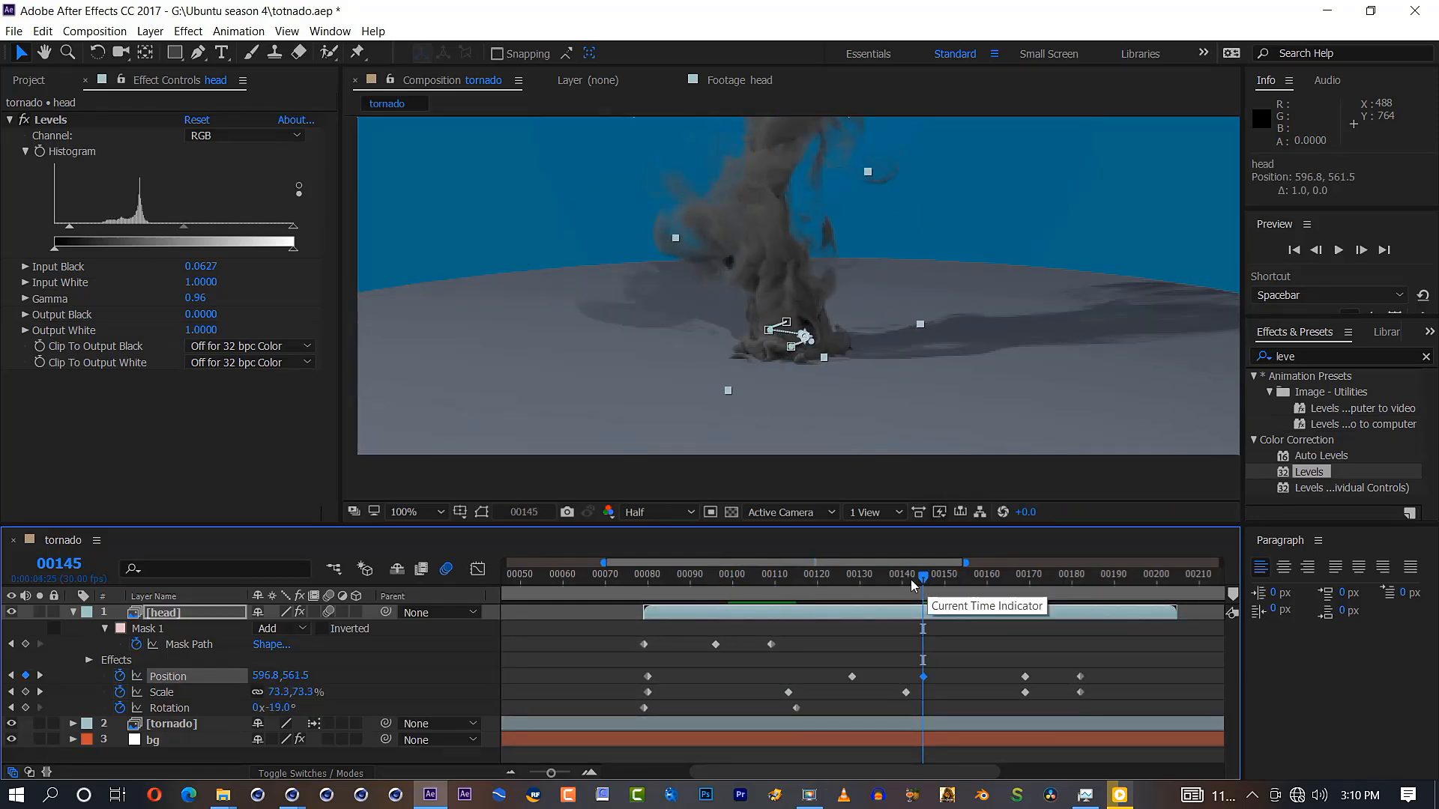
Set the head layer's opacity to 76%, remove its rotation keyframes with rotation at 0°, and preview the result
{"action": "key", "text": "t"}
{"action": "left_click_drag", "start_coordinate": [923, 582], "coordinate": [707, 584]}
{"action": "key", "text": "shift+r"}
{"action": "key", "text": "space"}
{"action": "key", "text": "space"}
Delete the head layer's position keyframe at frame 145
{"action": "key", "text": "shift+p"}
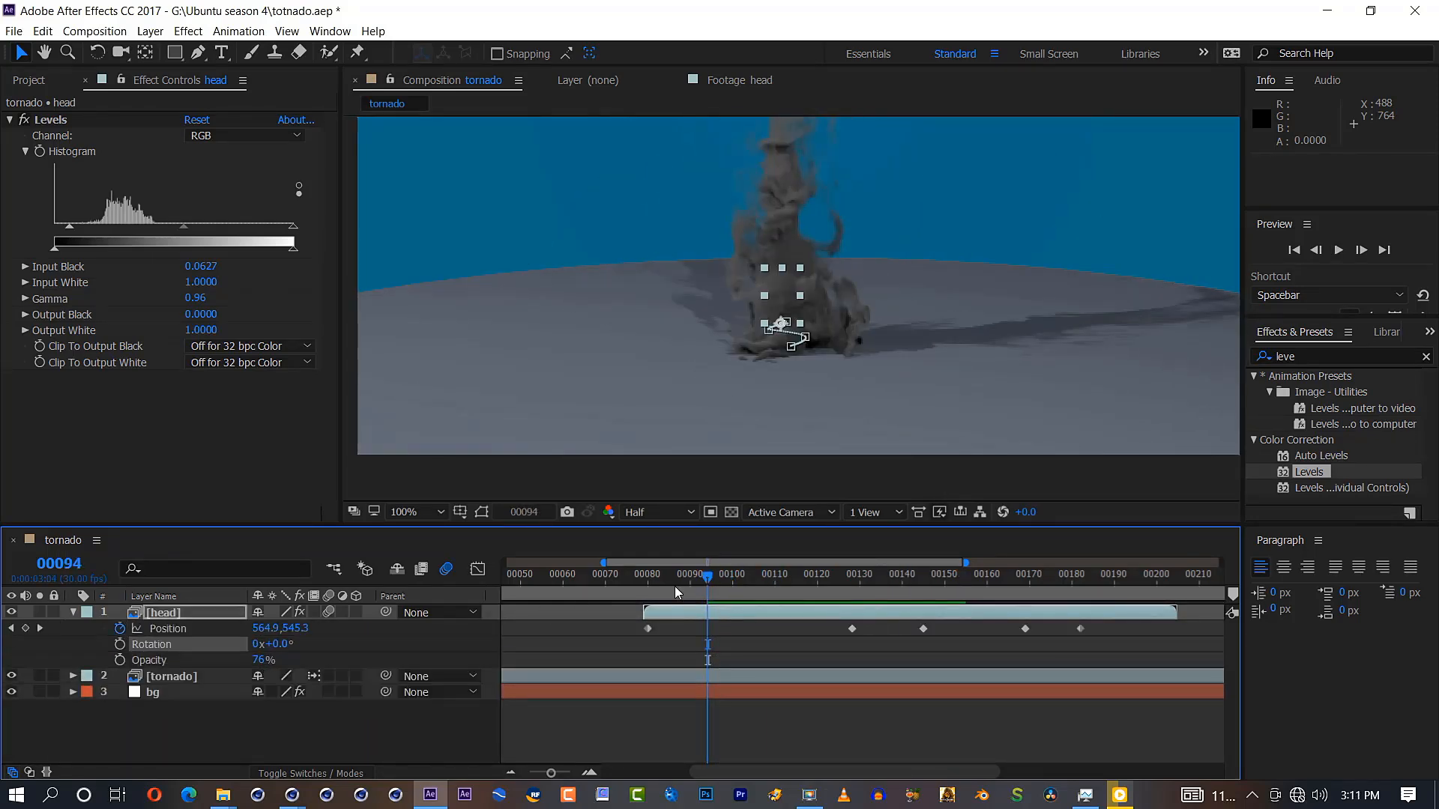
{"action": "left_click", "coordinate": [923, 629]}
{"action": "key", "text": "Delete"}
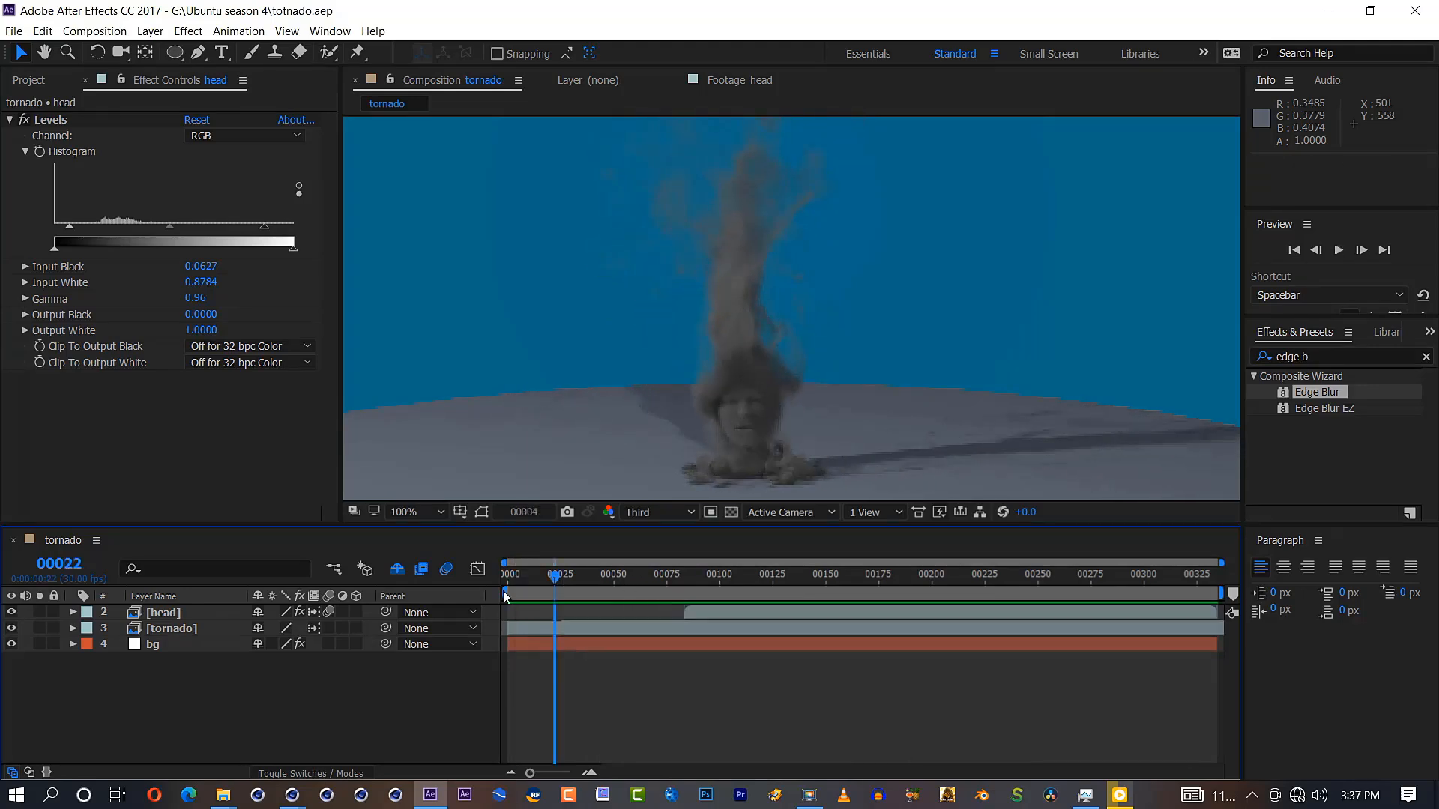
Fit the composition in the viewer at frame 0 and pre-compose the head, tornado and bg layers as "all"
{"action": "left_click", "coordinate": [502, 591]}
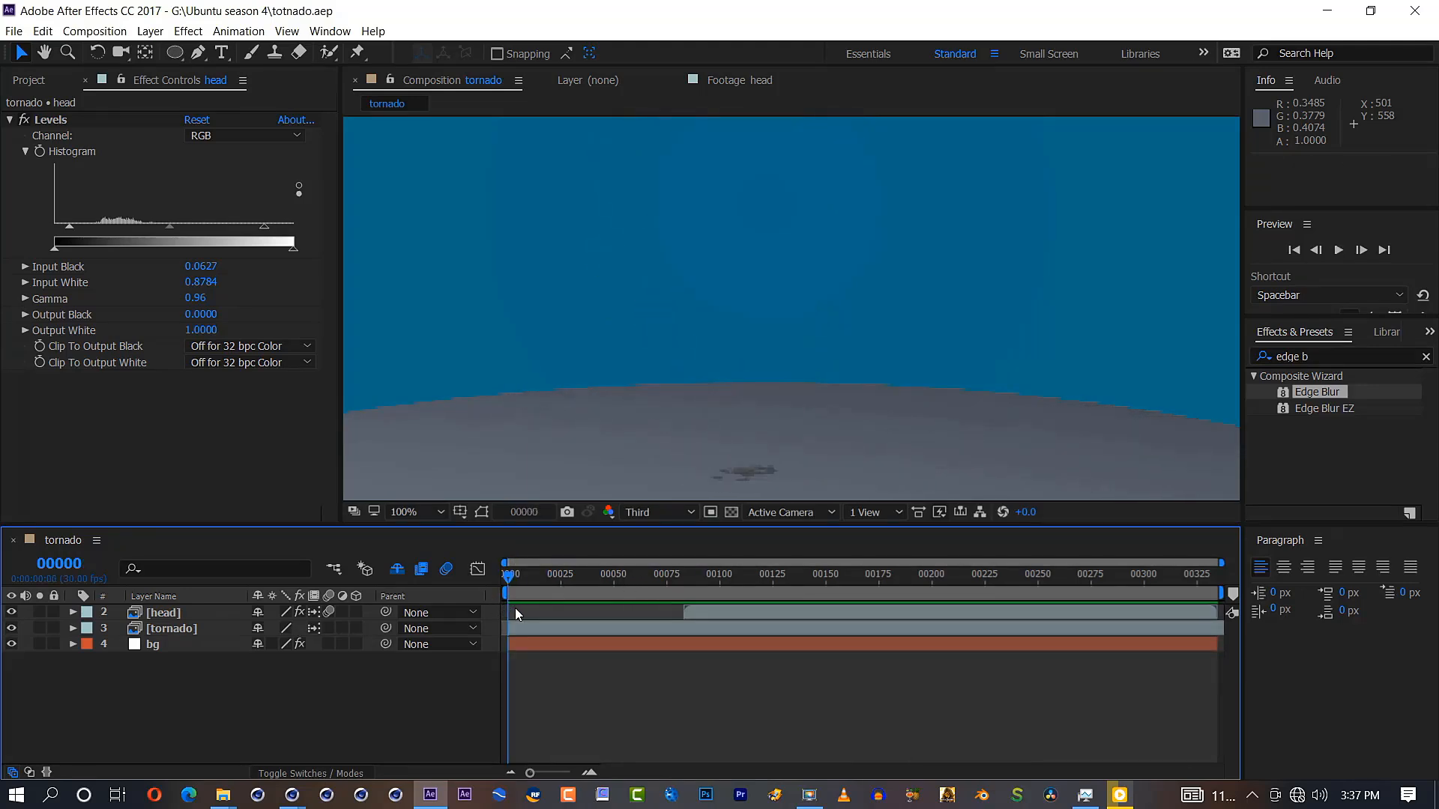
{"action": "left_click", "coordinate": [412, 513]}
{"action": "left_click", "coordinate": [425, 224]}
{"action": "key", "text": "ctrl+a"}
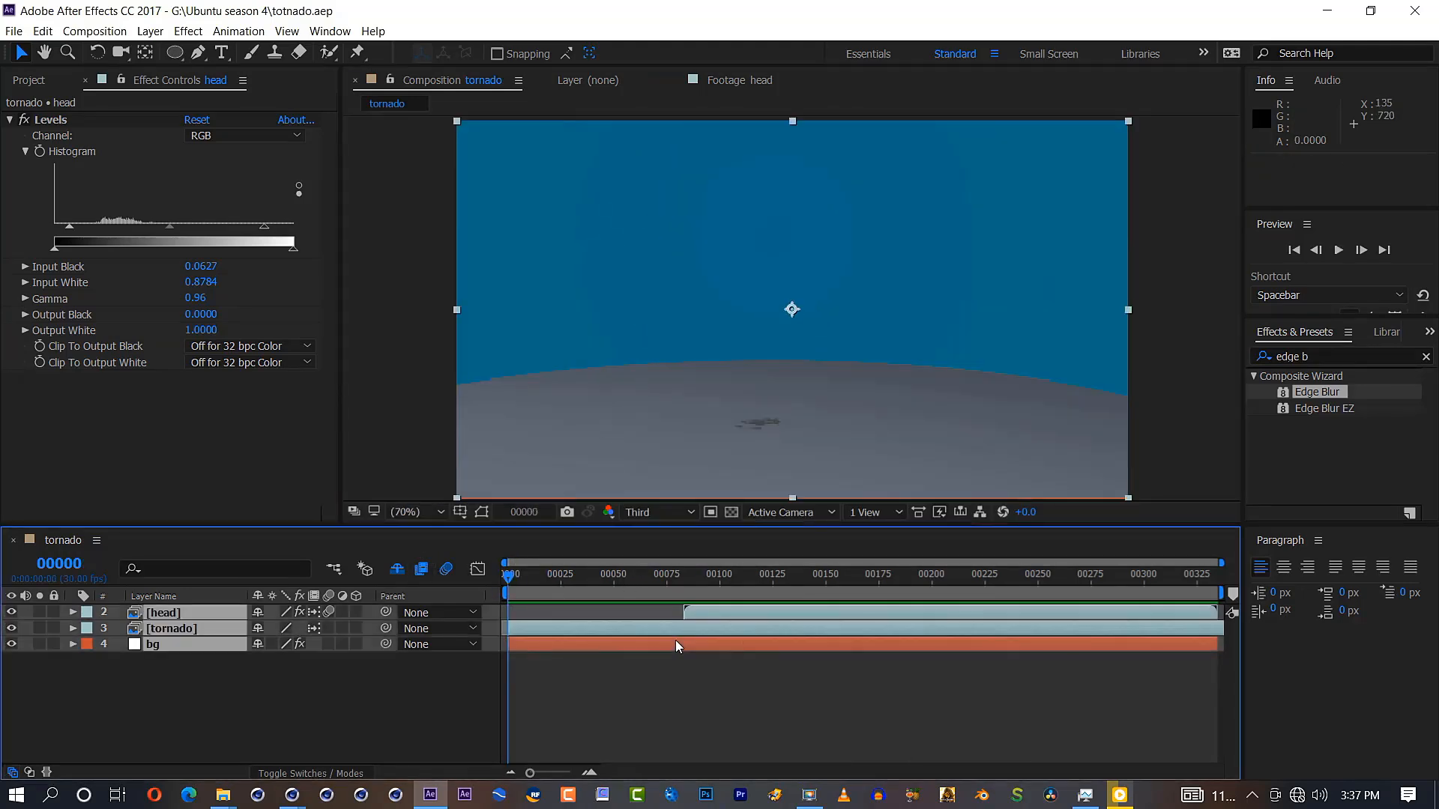
{"action": "key", "text": "ctrl+shift+c"}
{"action": "type", "text": "all"}
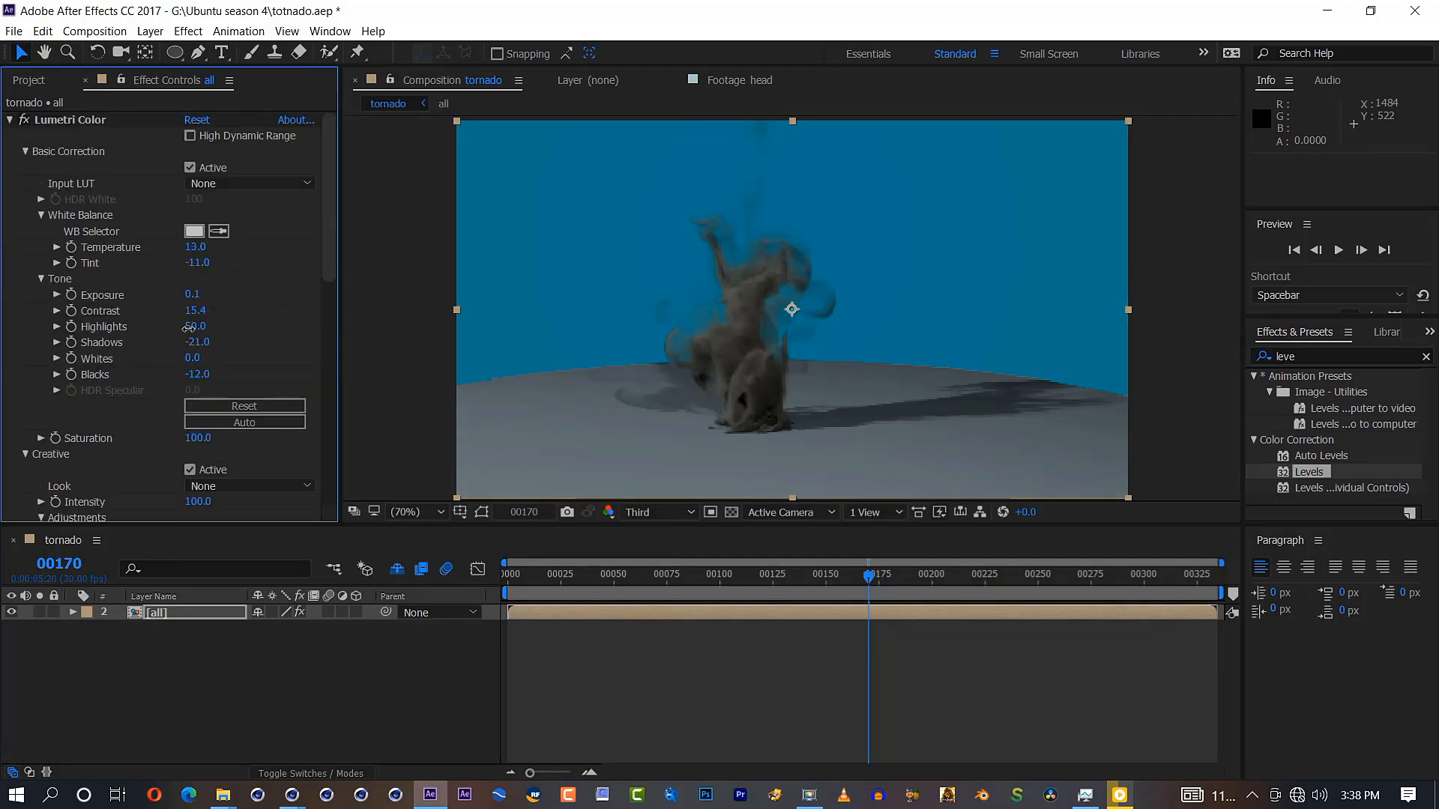
Keyframe the all layer's position near the start of the timeline and at frame 298, then select both keyframes
{"action": "scroll", "coordinate": [199, 363], "scroll_direction": "down", "scroll_amount": 2}
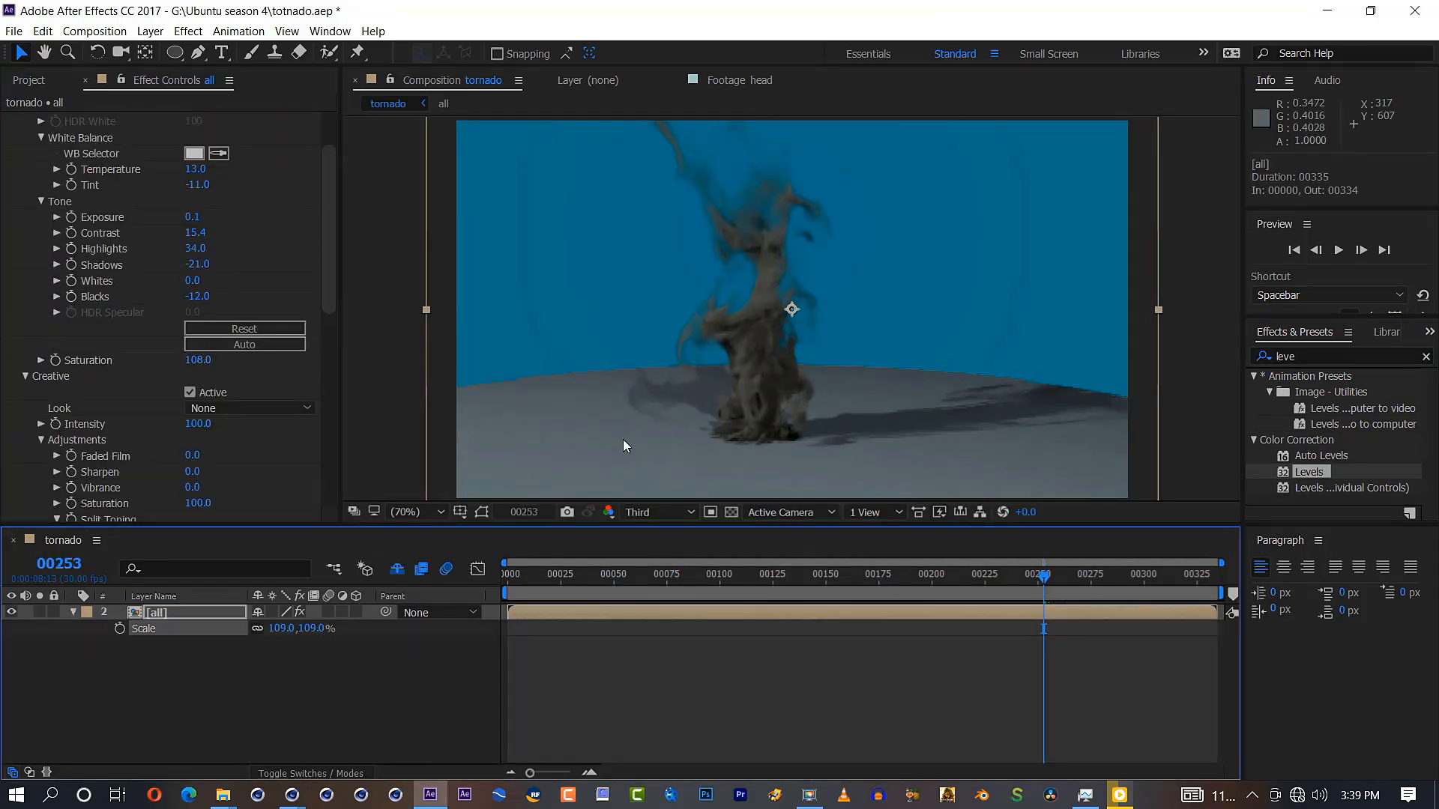
{"action": "left_click_drag", "start_coordinate": [502, 586], "coordinate": [621, 592]}
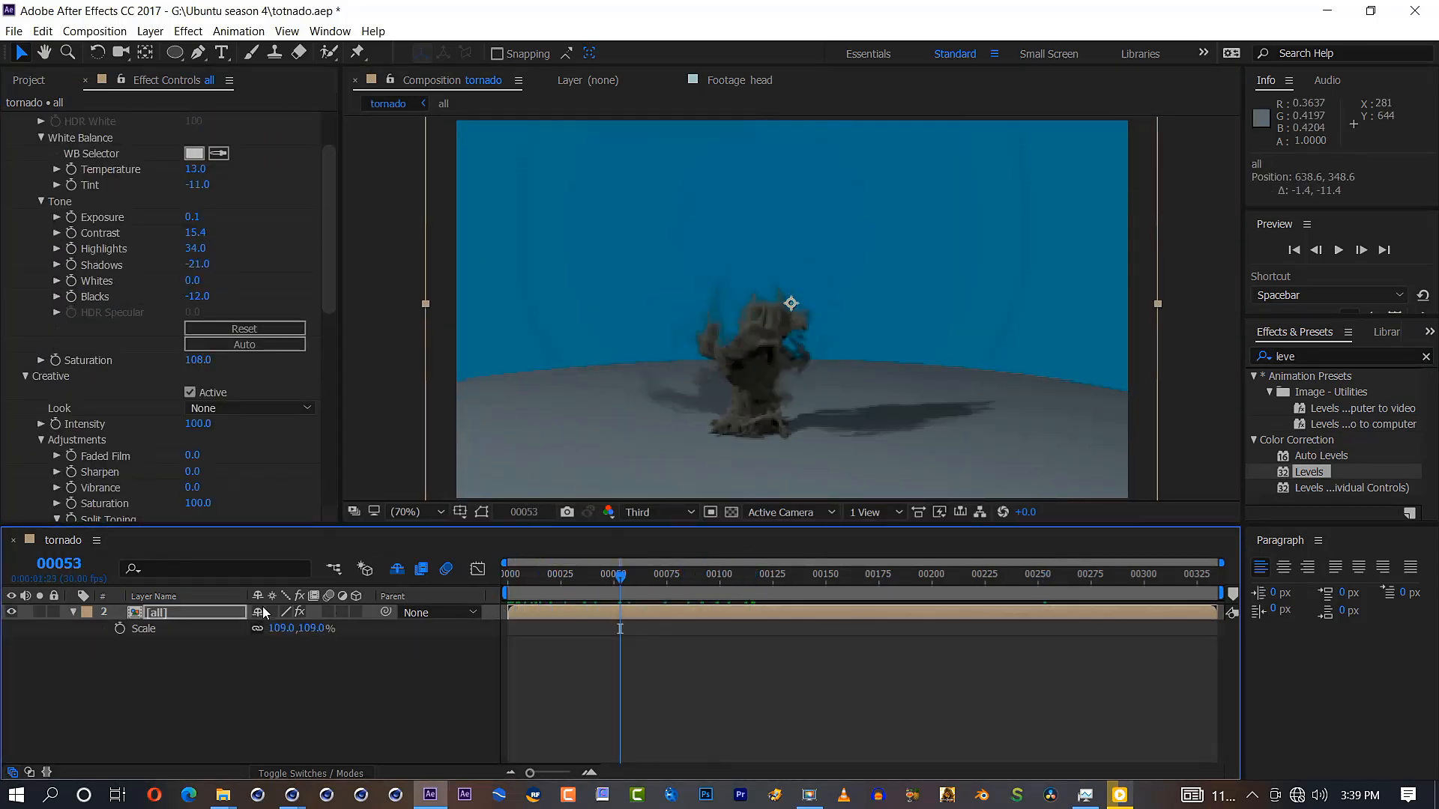
{"action": "key", "text": "p"}
{"action": "left_click", "coordinate": [120, 629]}
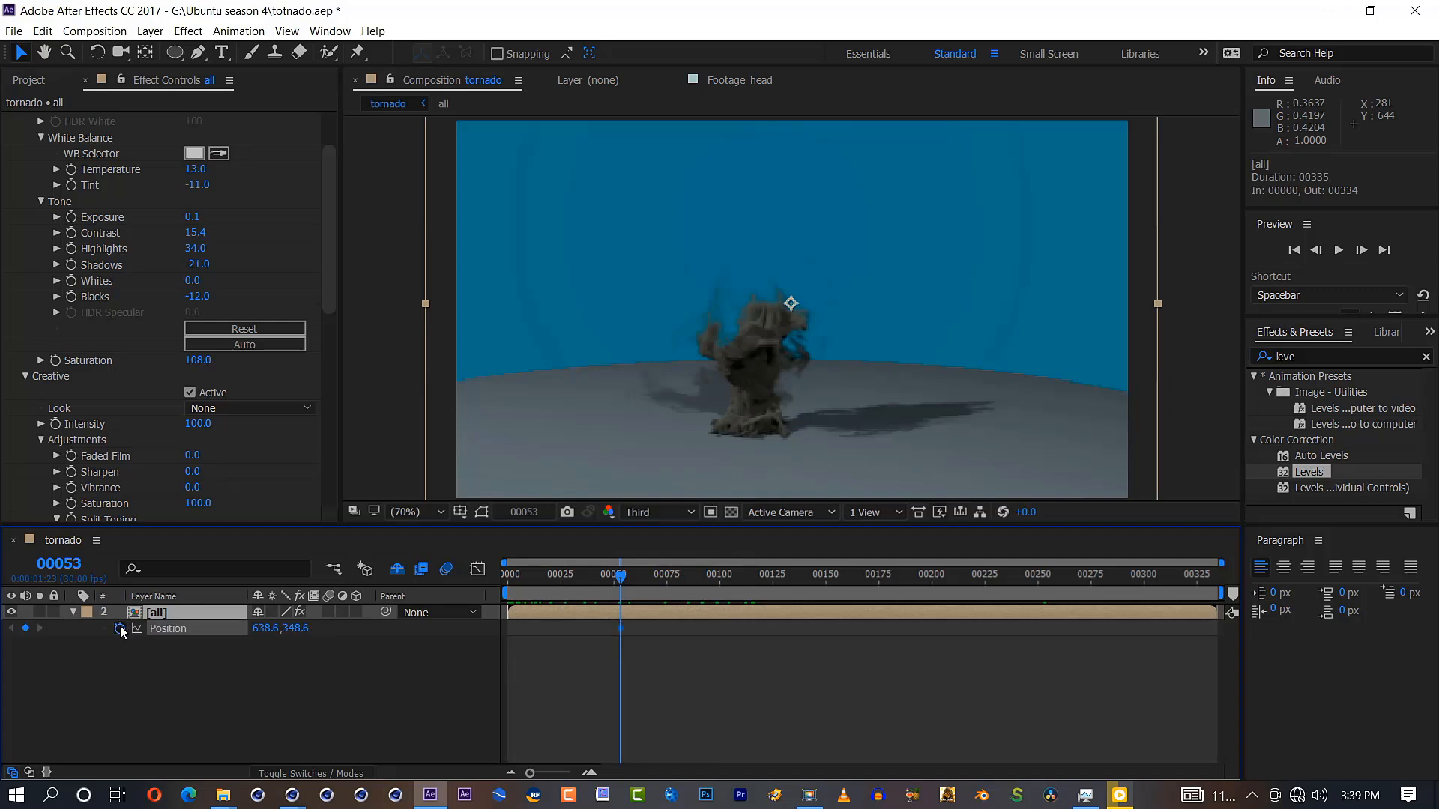
{"action": "left_click_drag", "start_coordinate": [632, 590], "coordinate": [883, 577]}
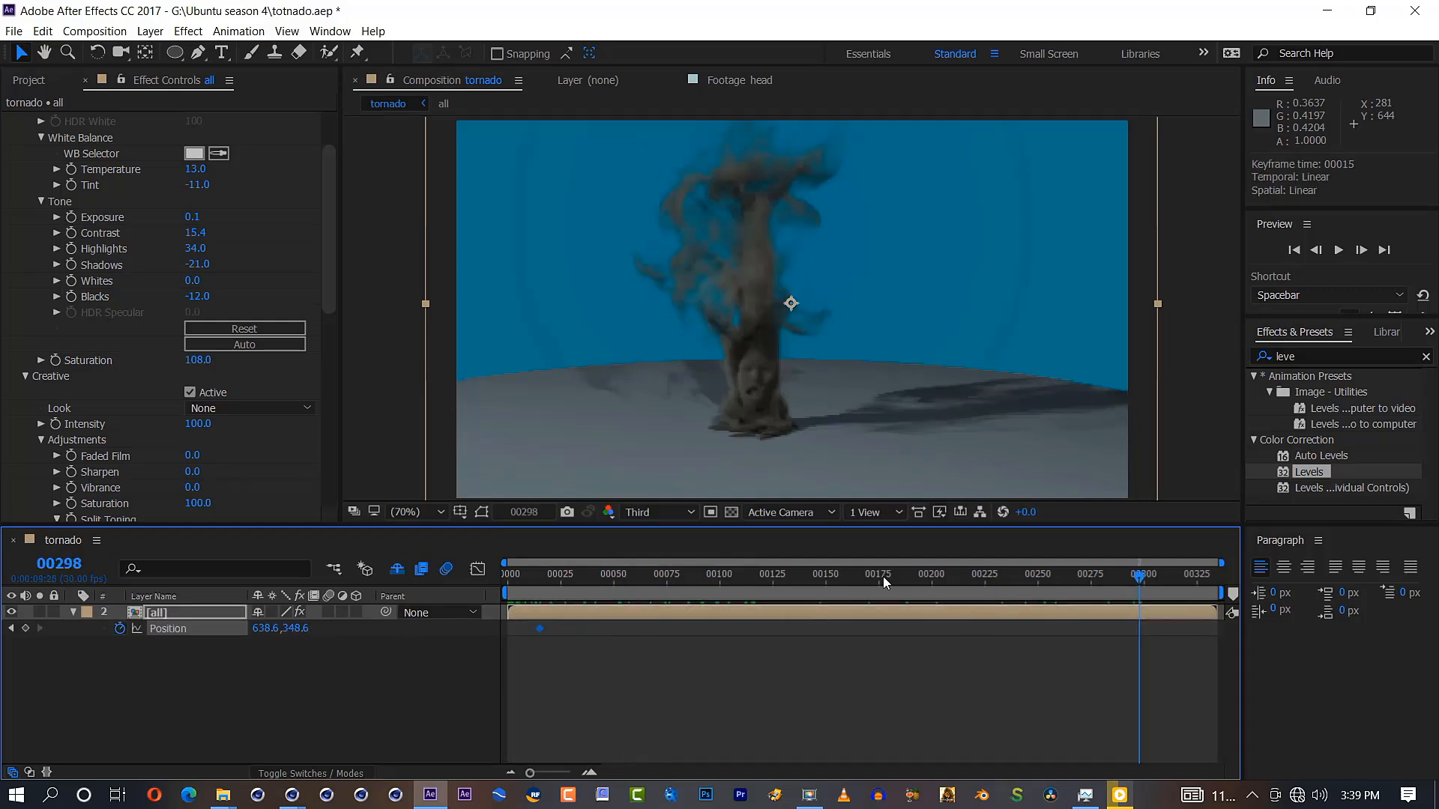
{"action": "left_click", "coordinate": [25, 628]}
{"action": "left_click_drag", "start_coordinate": [1163, 664], "coordinate": [510, 612]}
Show the Wiggler, move the all layer's first position keyframe to frame 0 and select both position keyframes
{"action": "left_click", "coordinate": [330, 32]}
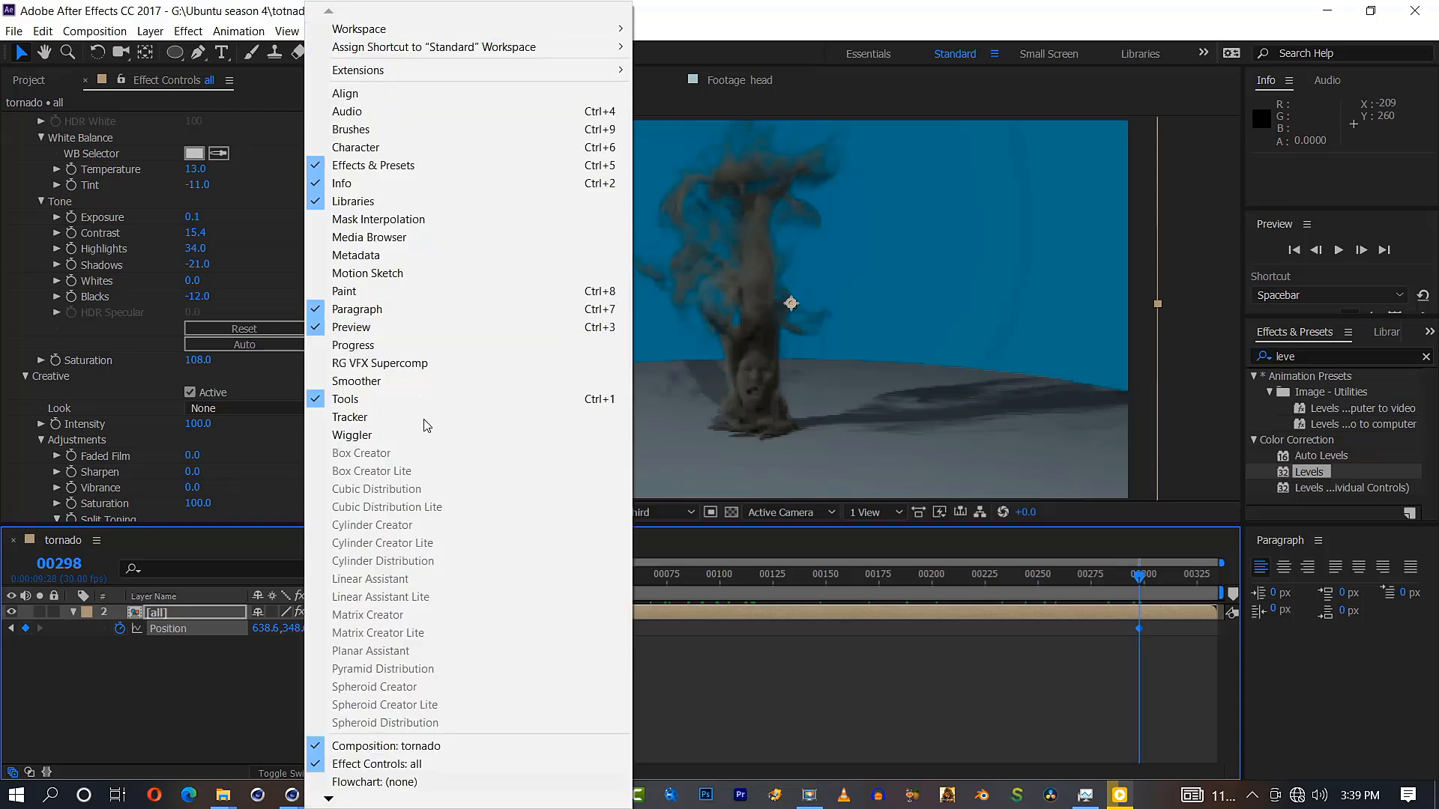
{"action": "left_click", "coordinate": [352, 434]}
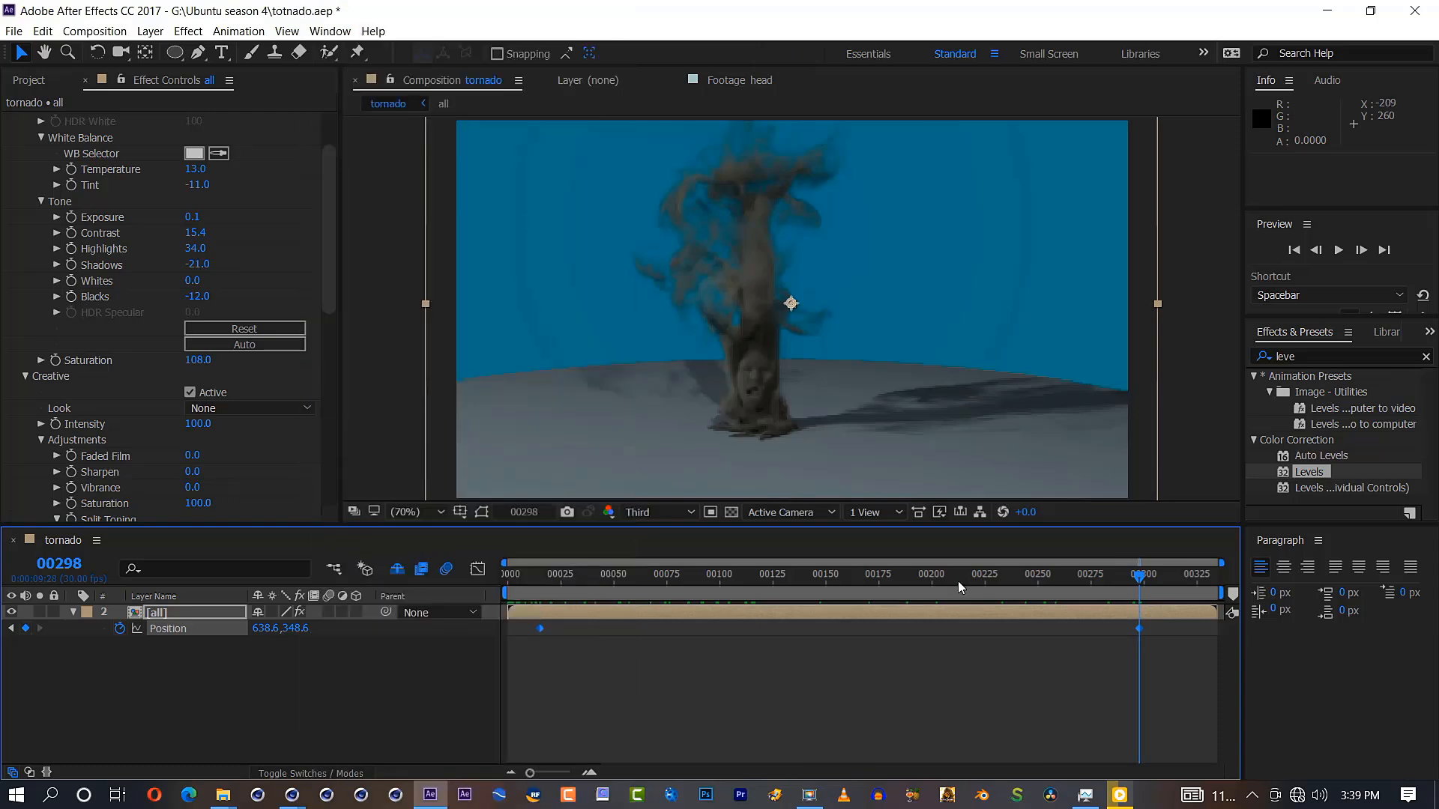
{"action": "left_click", "coordinate": [510, 627]}
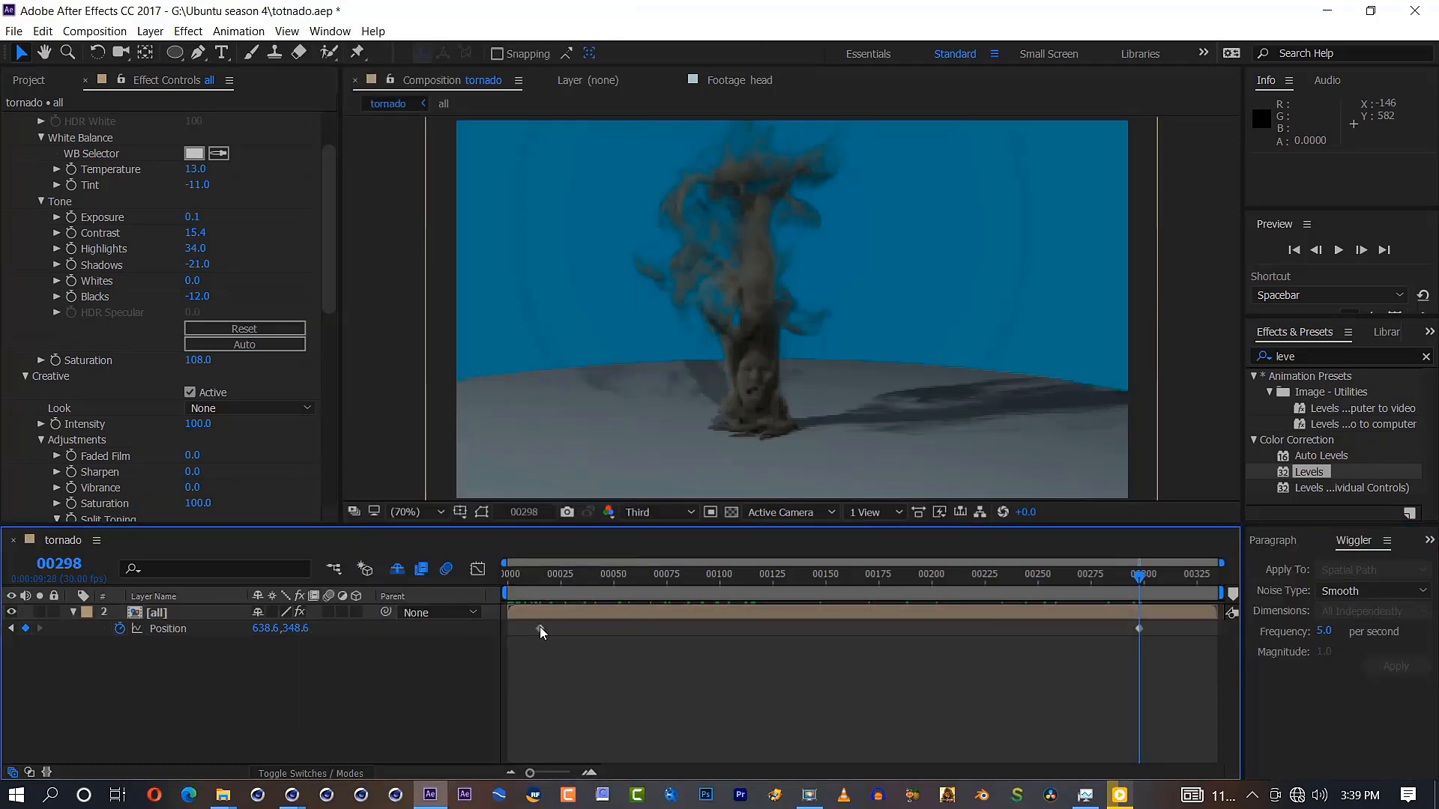
{"action": "left_click_drag", "start_coordinate": [539, 627], "coordinate": [509, 628]}
{"action": "left_click_drag", "start_coordinate": [1181, 646], "coordinate": [695, 616]}
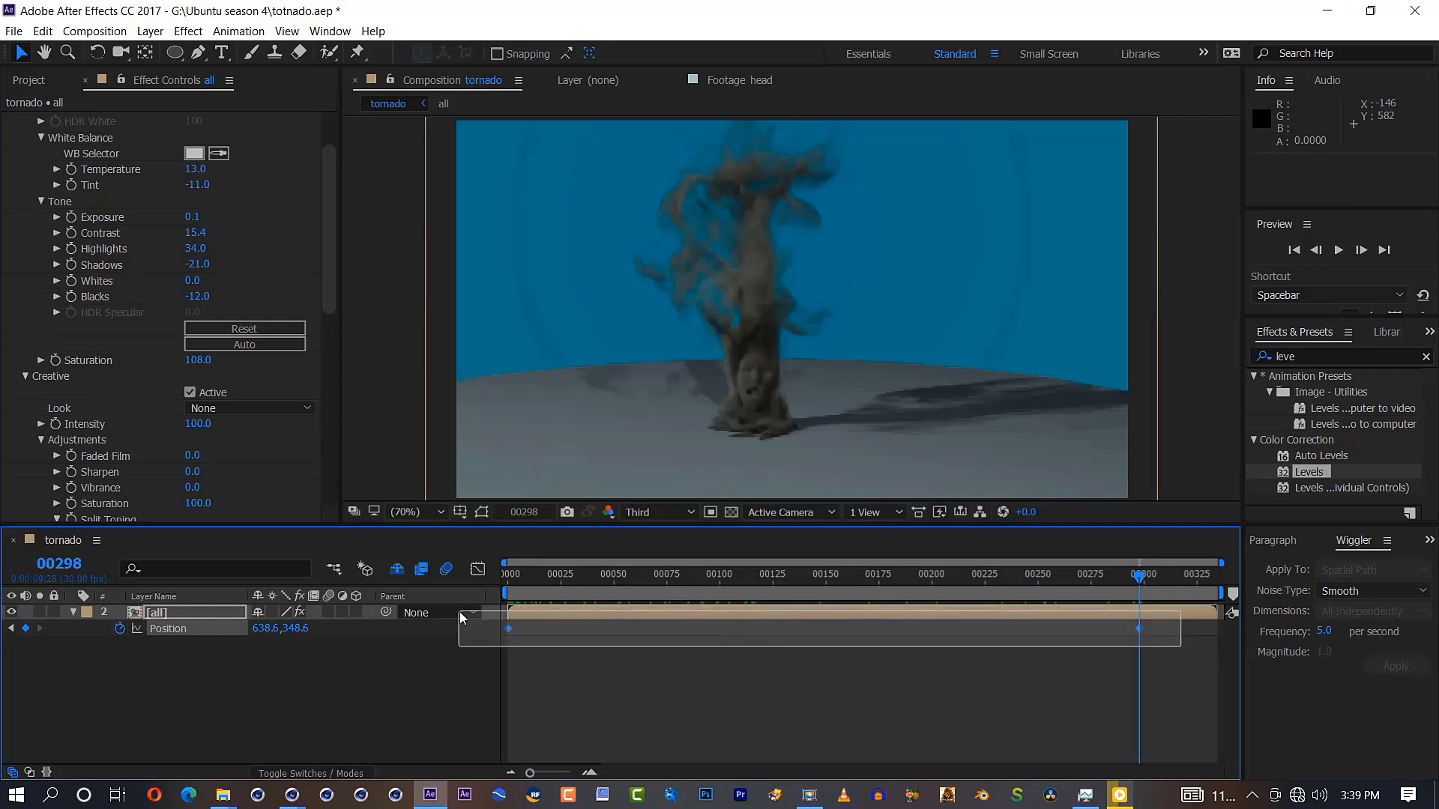
{"action": "left_click_drag", "start_coordinate": [460, 612], "coordinate": [459, 613]}
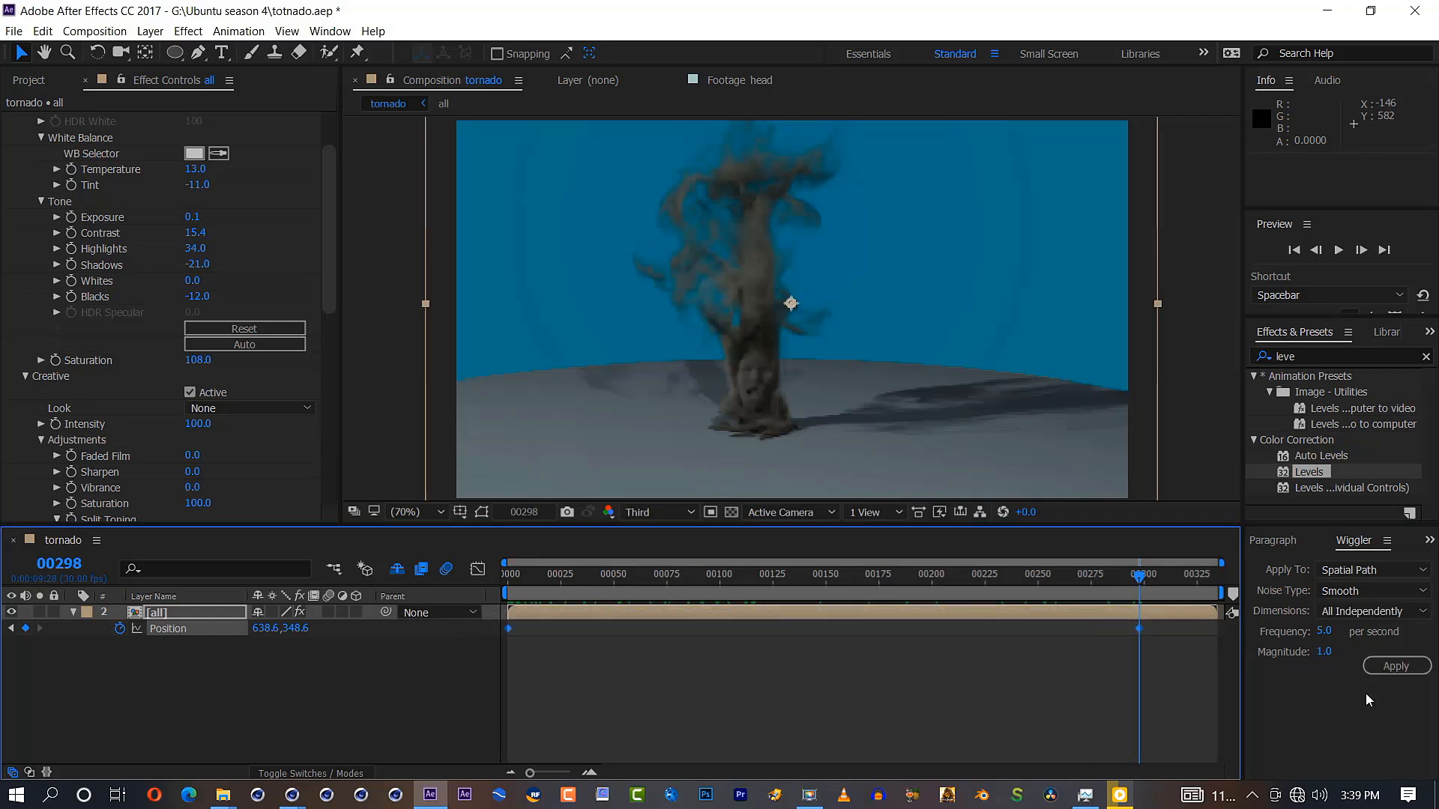
Try a wiggle with frequency 44 and magnitude 3 on the position keyframes and preview it
{"action": "left_click", "coordinate": [1324, 653]}
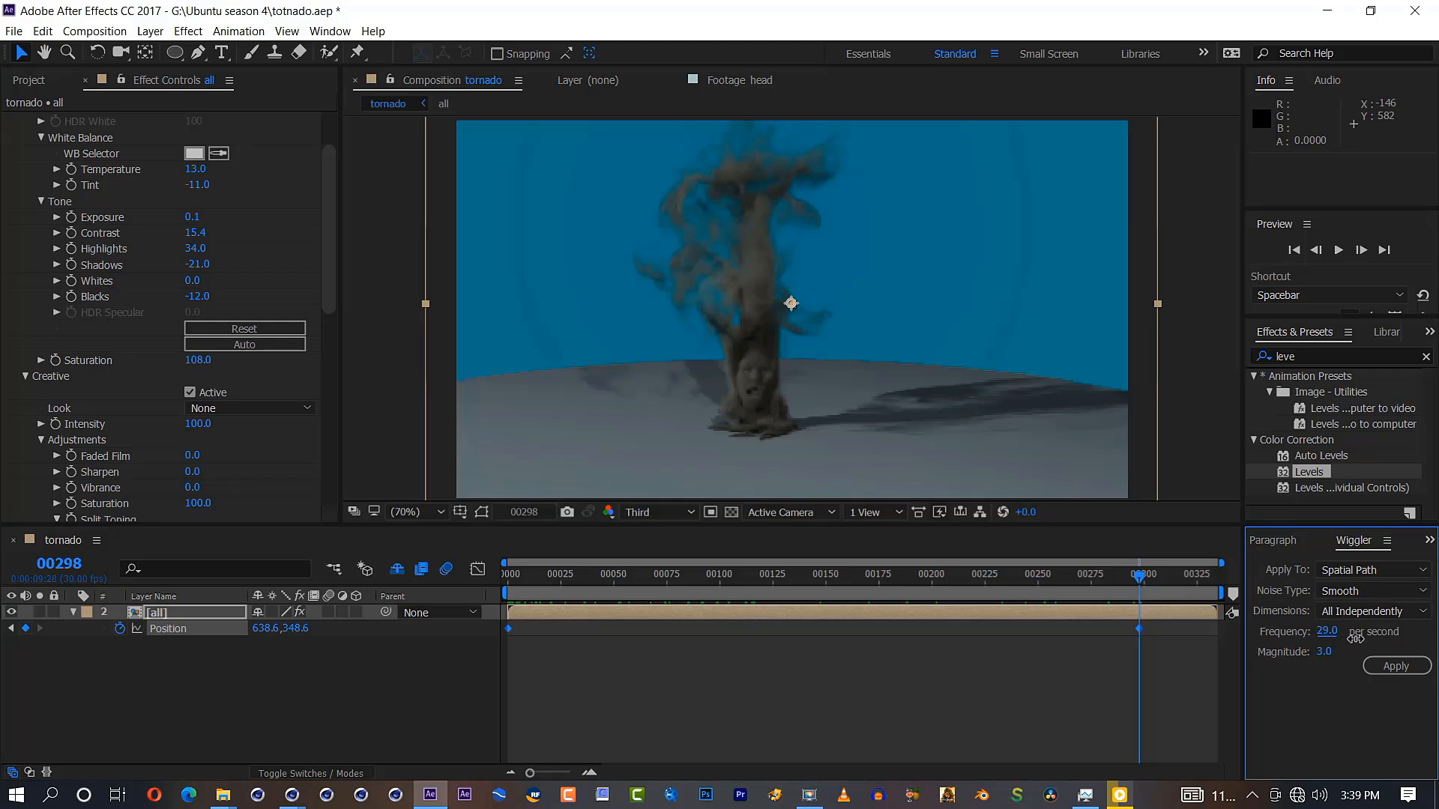
{"action": "left_click", "coordinate": [1409, 669]}
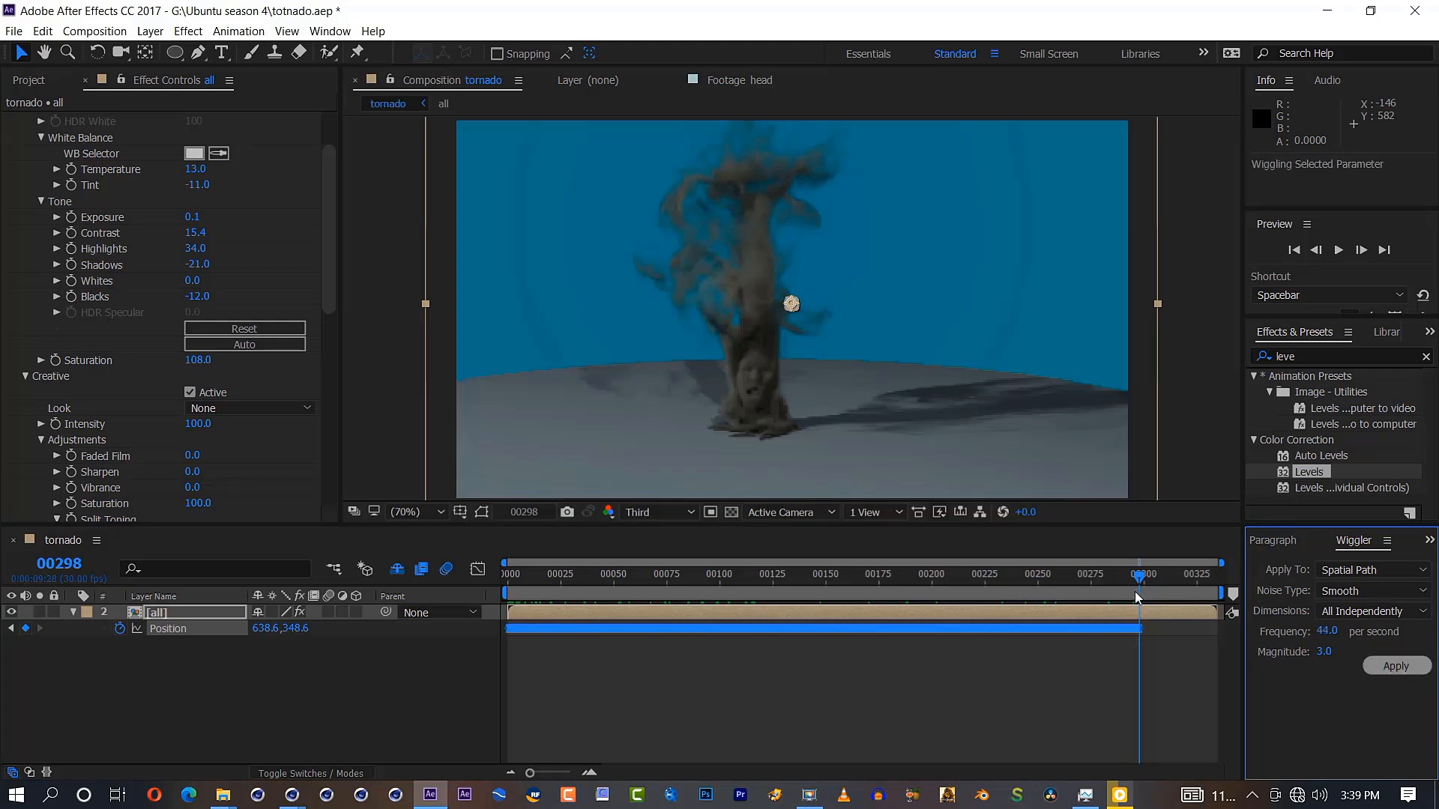
{"action": "left_click", "coordinate": [1112, 584]}
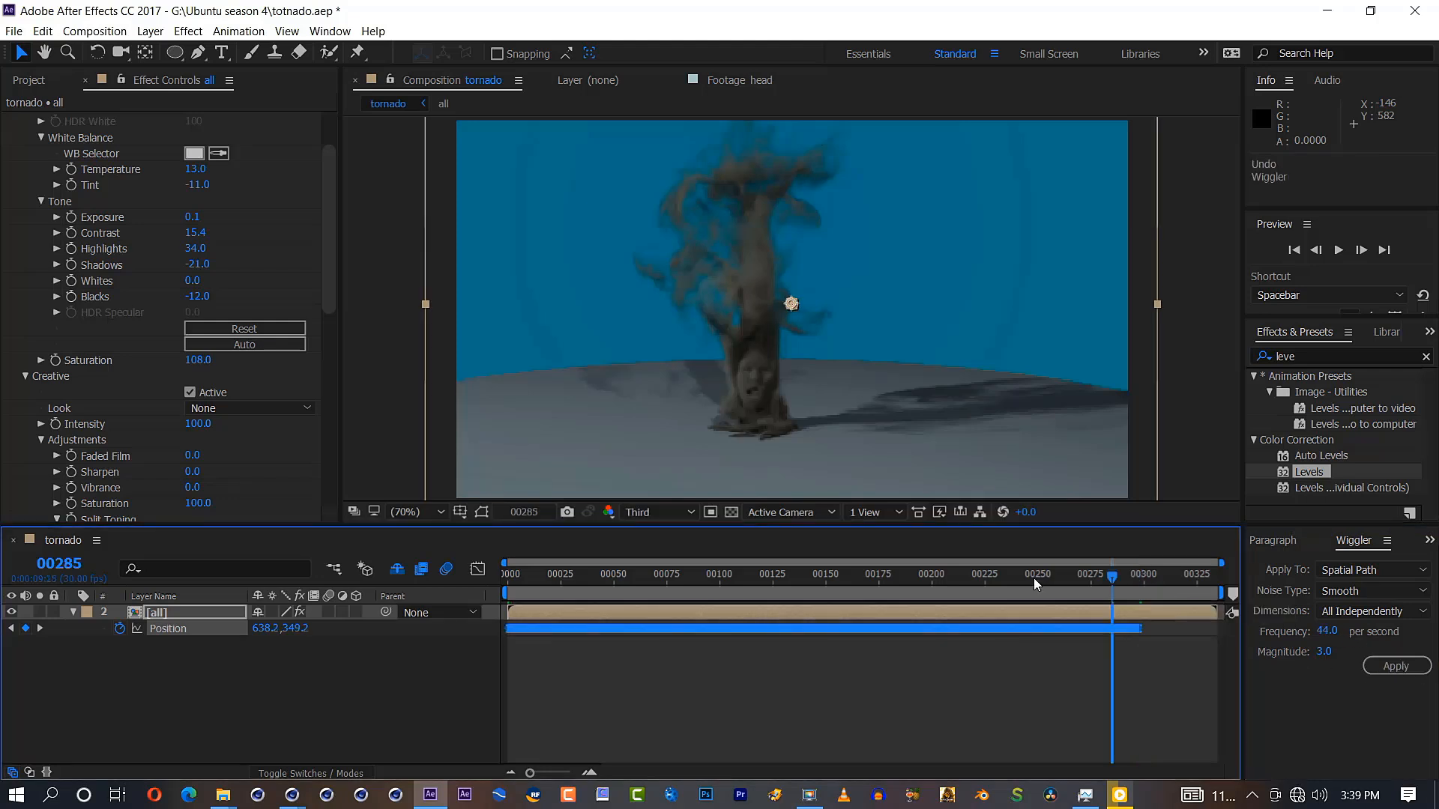
{"action": "key", "text": "space"}
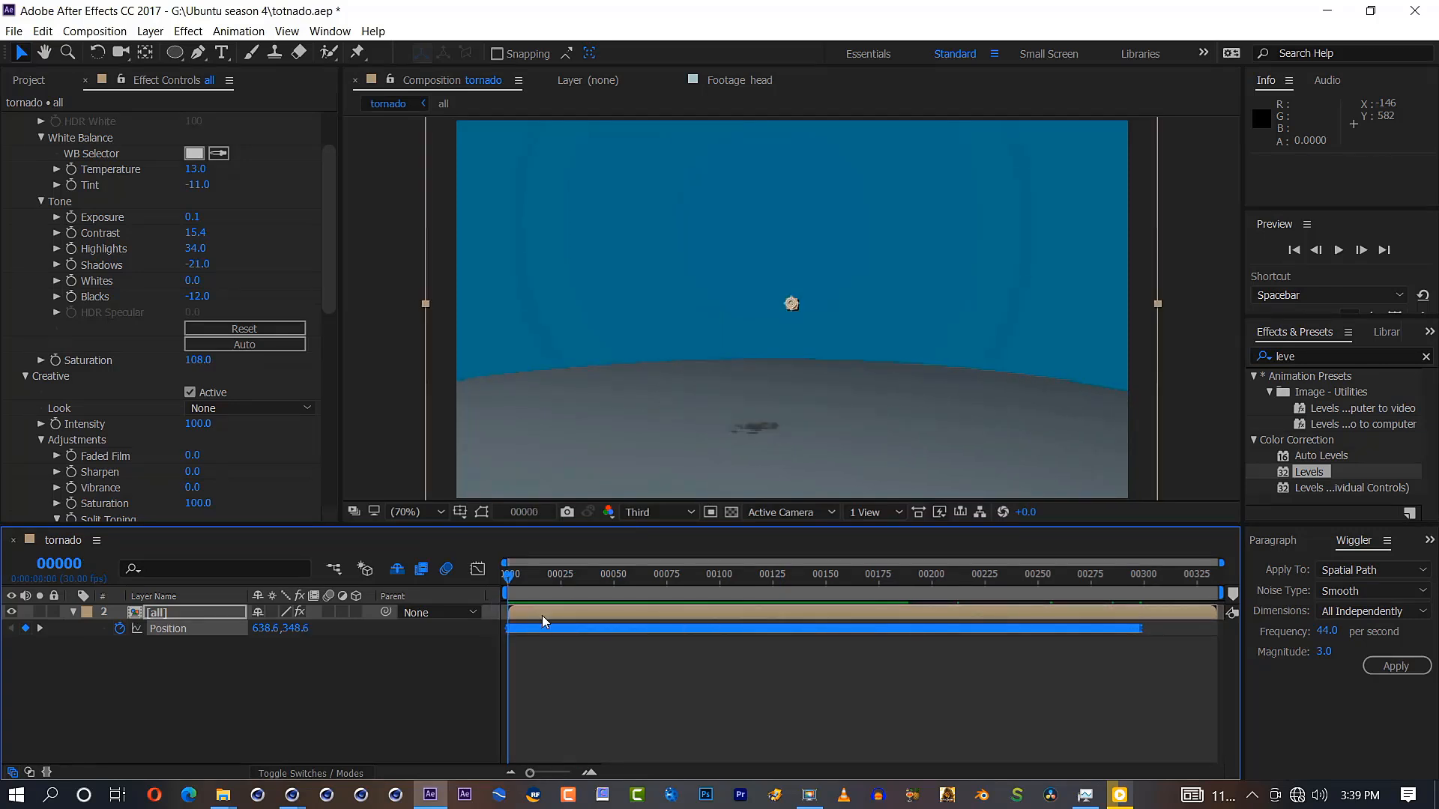
{"action": "left_click_drag", "start_coordinate": [541, 627], "coordinate": [556, 628]}
Try wiggling the all layer's position keyframes with frequency 4 and magnitude 50, and preview the motion
{"action": "left_click_drag", "start_coordinate": [1152, 633], "coordinate": [501, 619]}
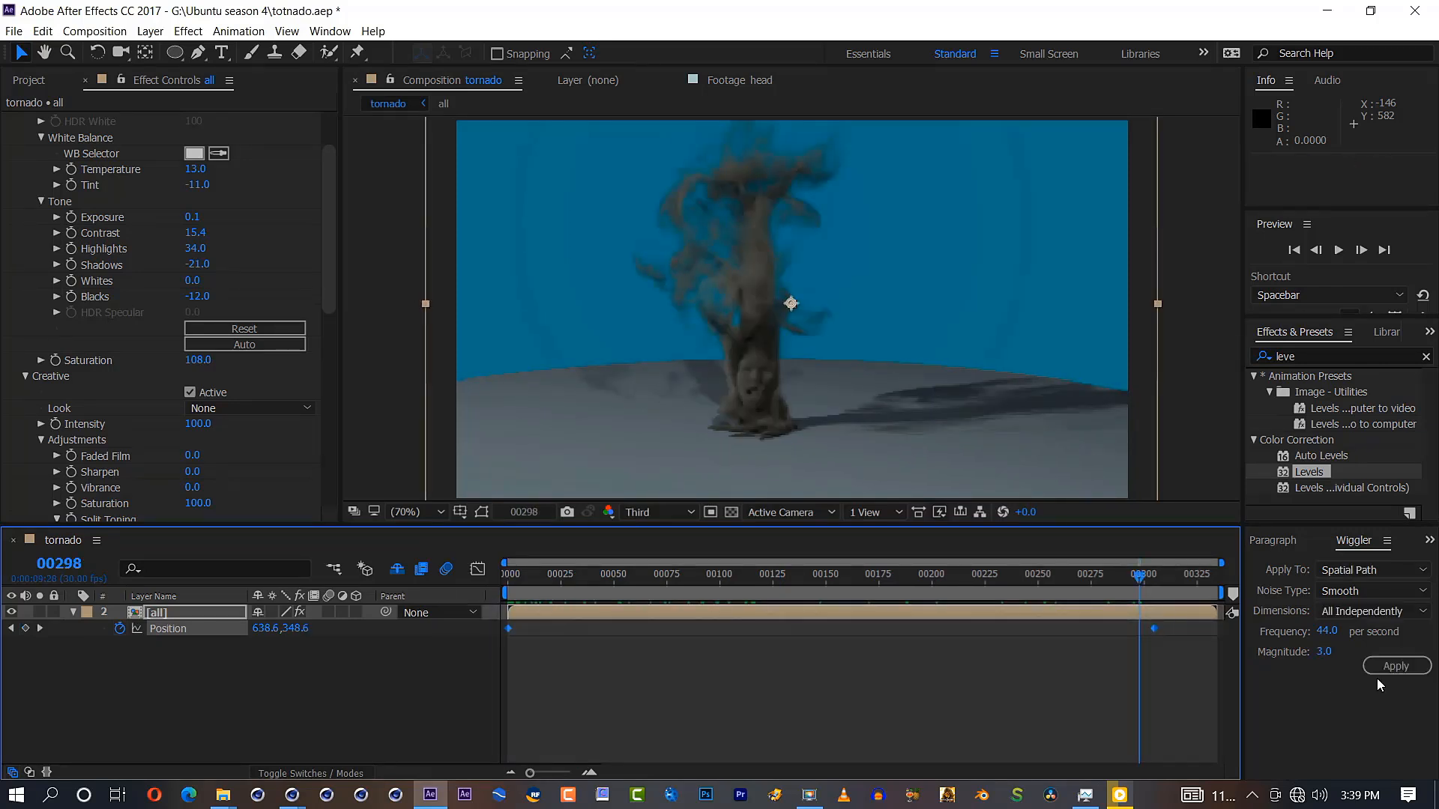
{"action": "left_click", "coordinate": [1327, 637]}
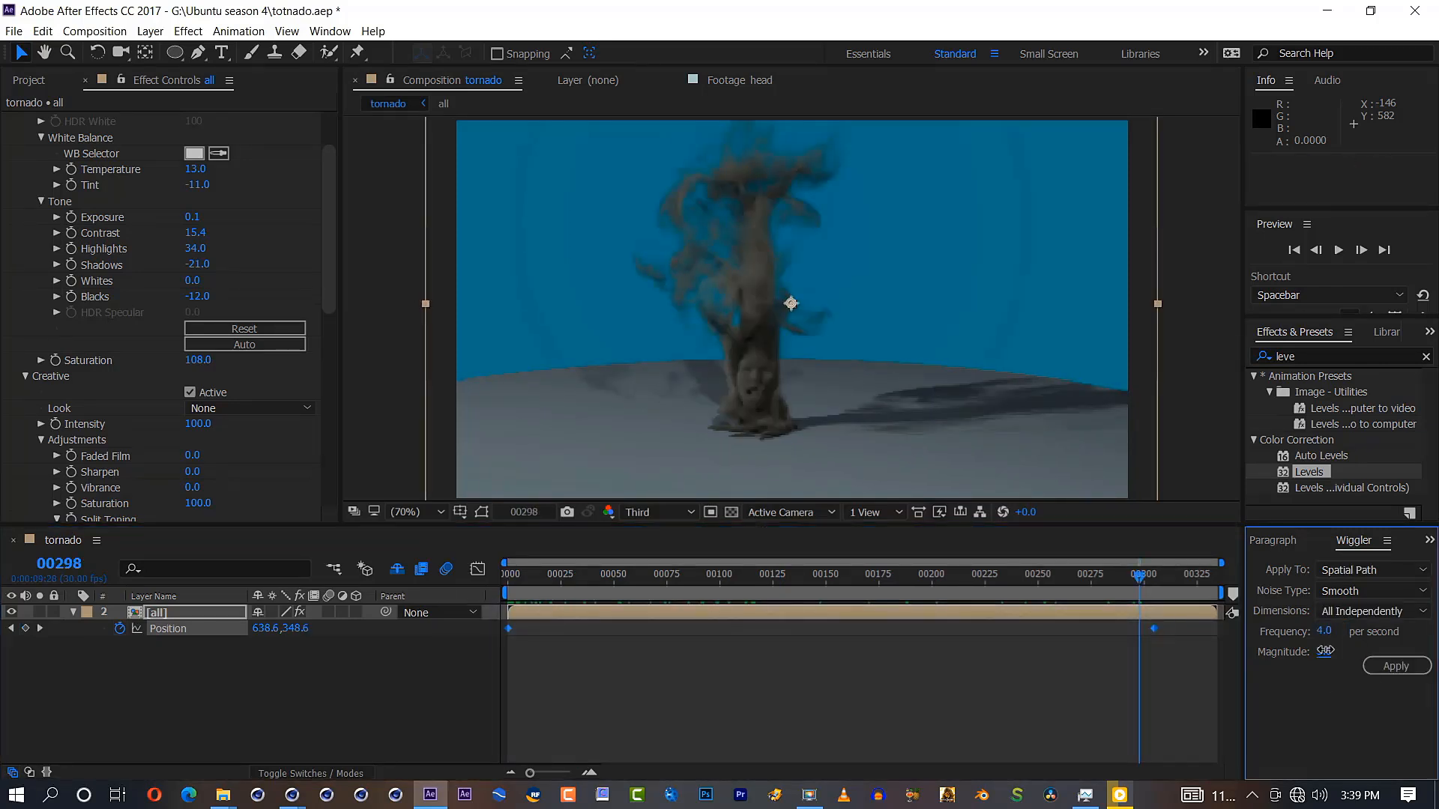
{"action": "left_click", "coordinate": [1381, 666]}
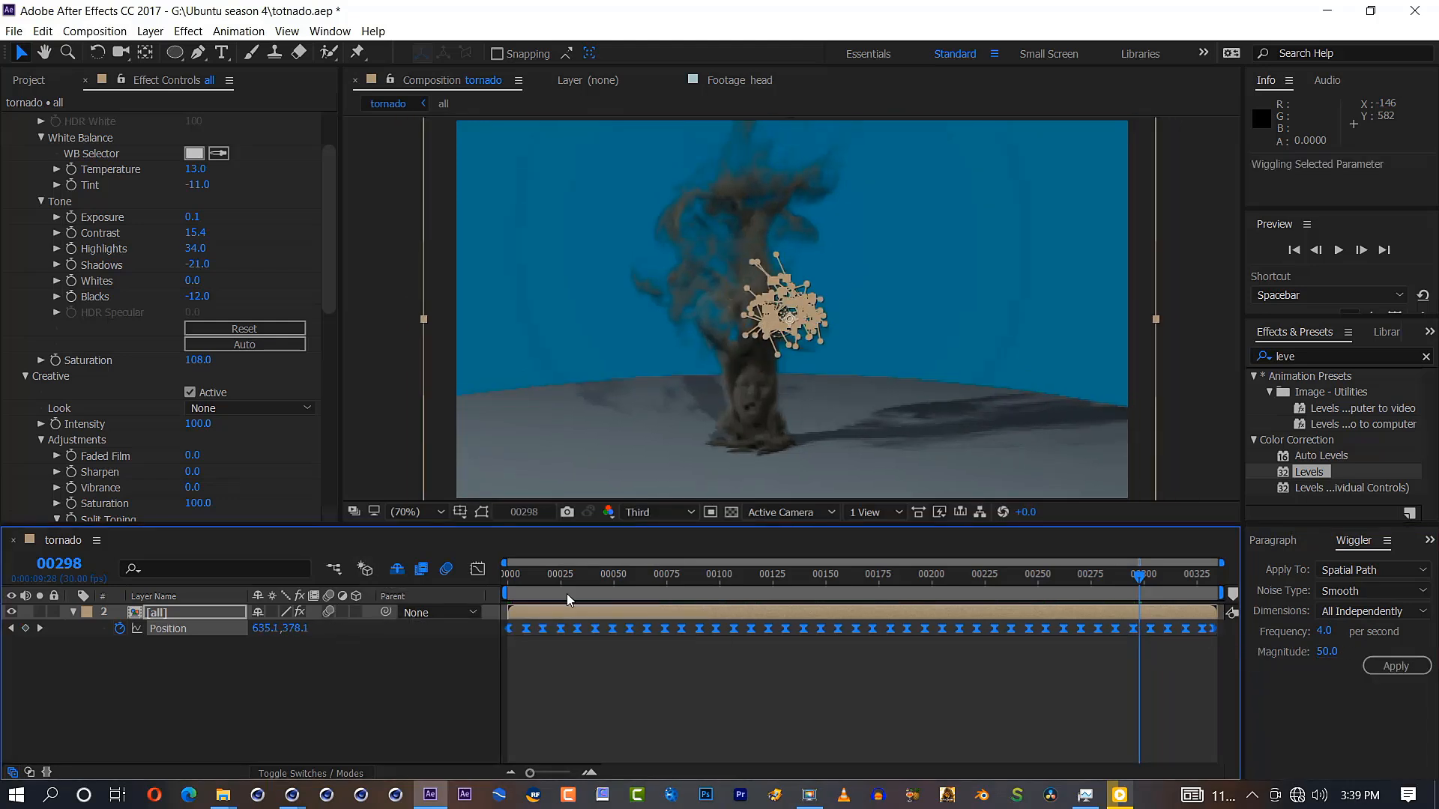
{"action": "key", "text": "ctrl+z"}
{"action": "key", "text": "space"}
{"action": "key", "text": "space"}
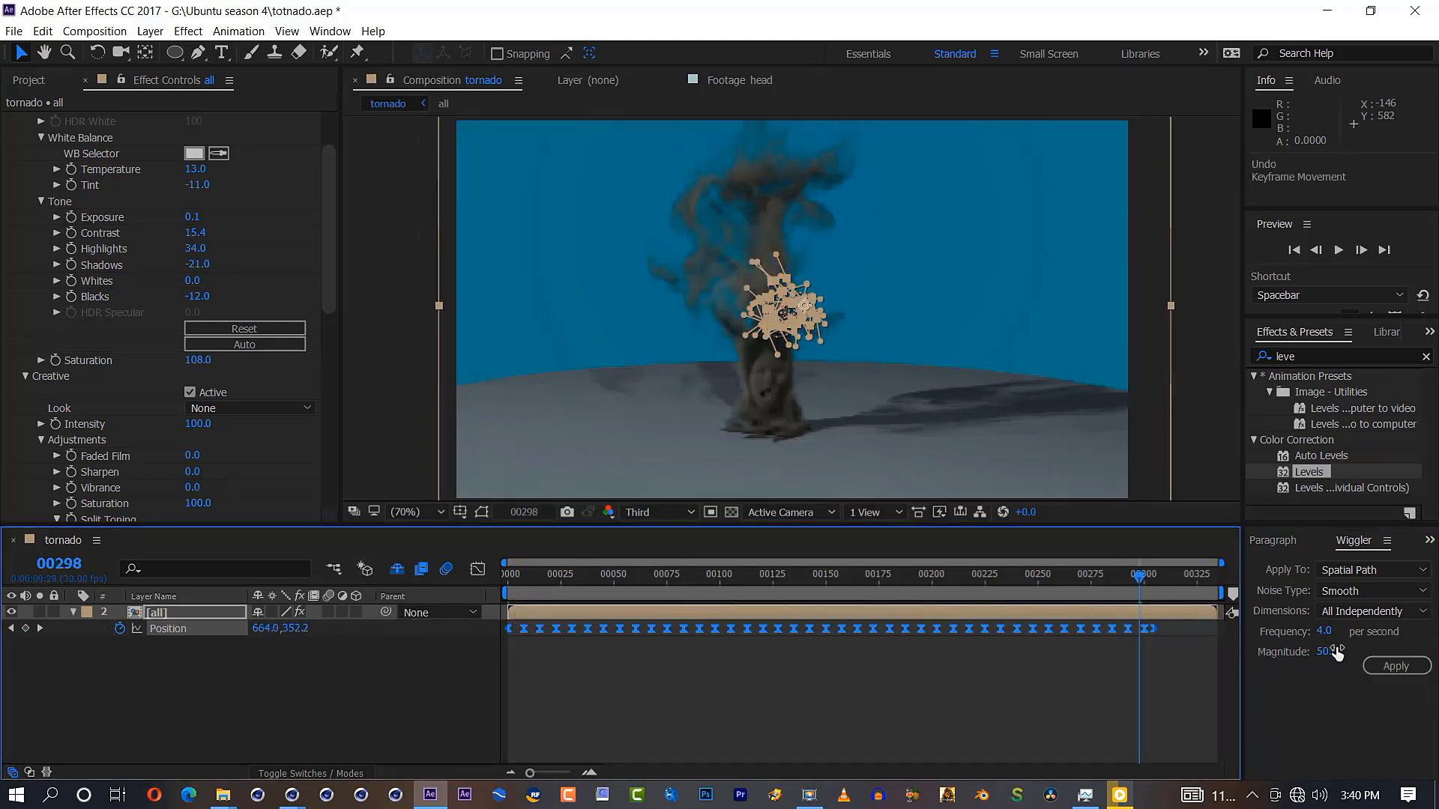
Undo the last wiggle, apply a new one with frequency 2 and magnitude 38, and preview it
{"action": "left_click", "coordinate": [1324, 632]}
{"action": "key", "text": "ctrl+z"}
{"action": "type", "text": "38"}
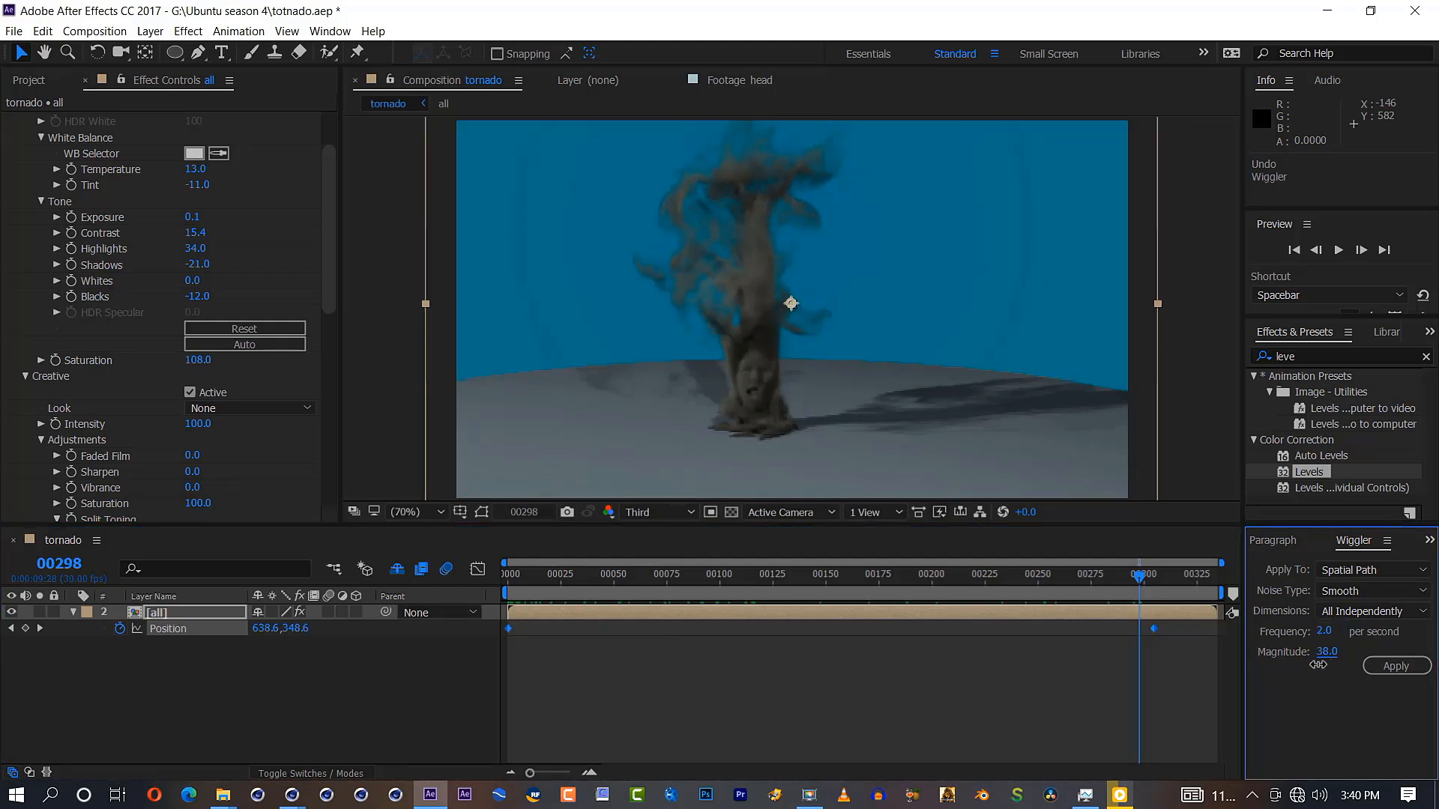
{"action": "left_click", "coordinate": [1390, 667]}
{"action": "key", "text": "space"}
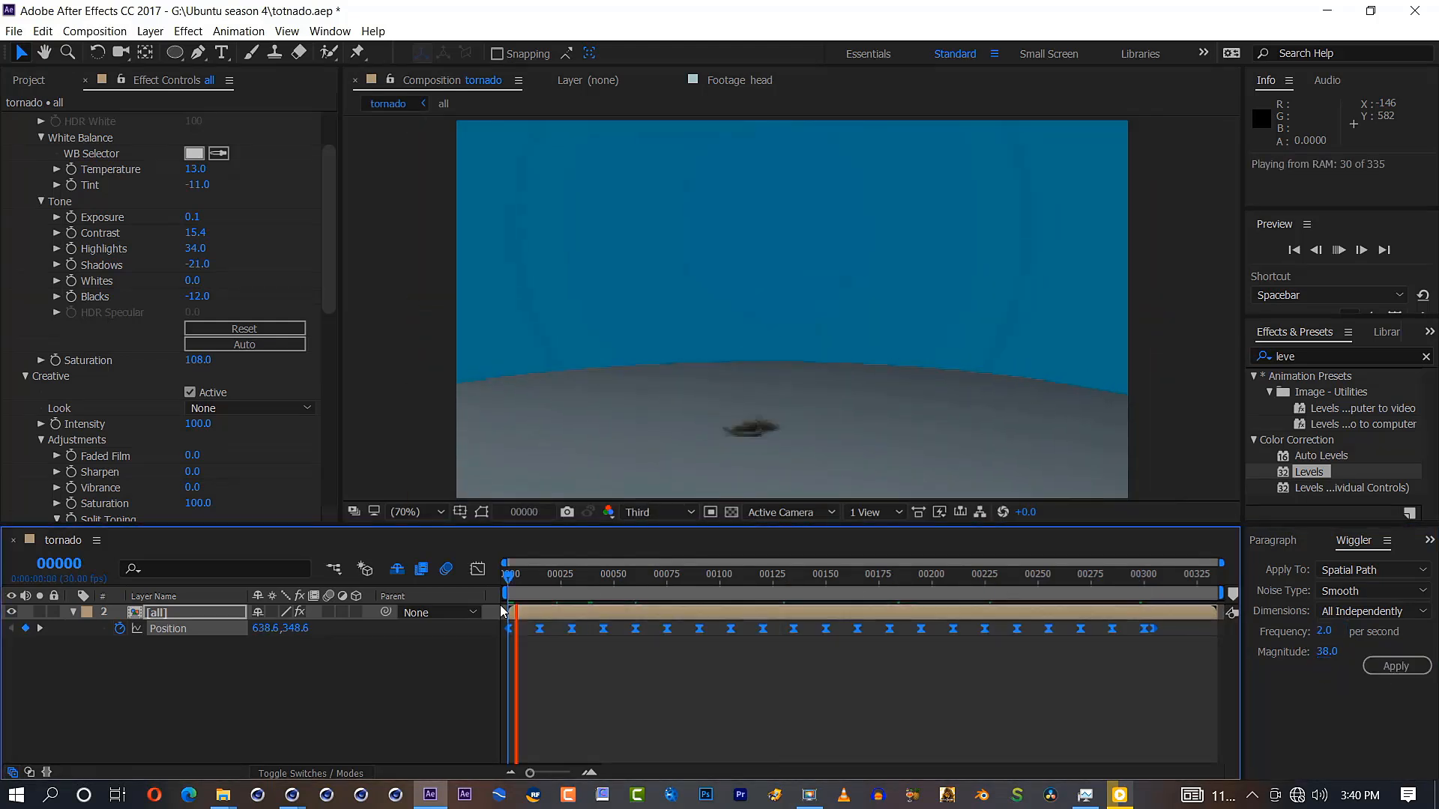
Reduce the wiggle magnitude to 14, apply it to the position keyframes and preview the result
{"action": "left_click", "coordinate": [1327, 651]}
{"action": "type", "text": "14"}
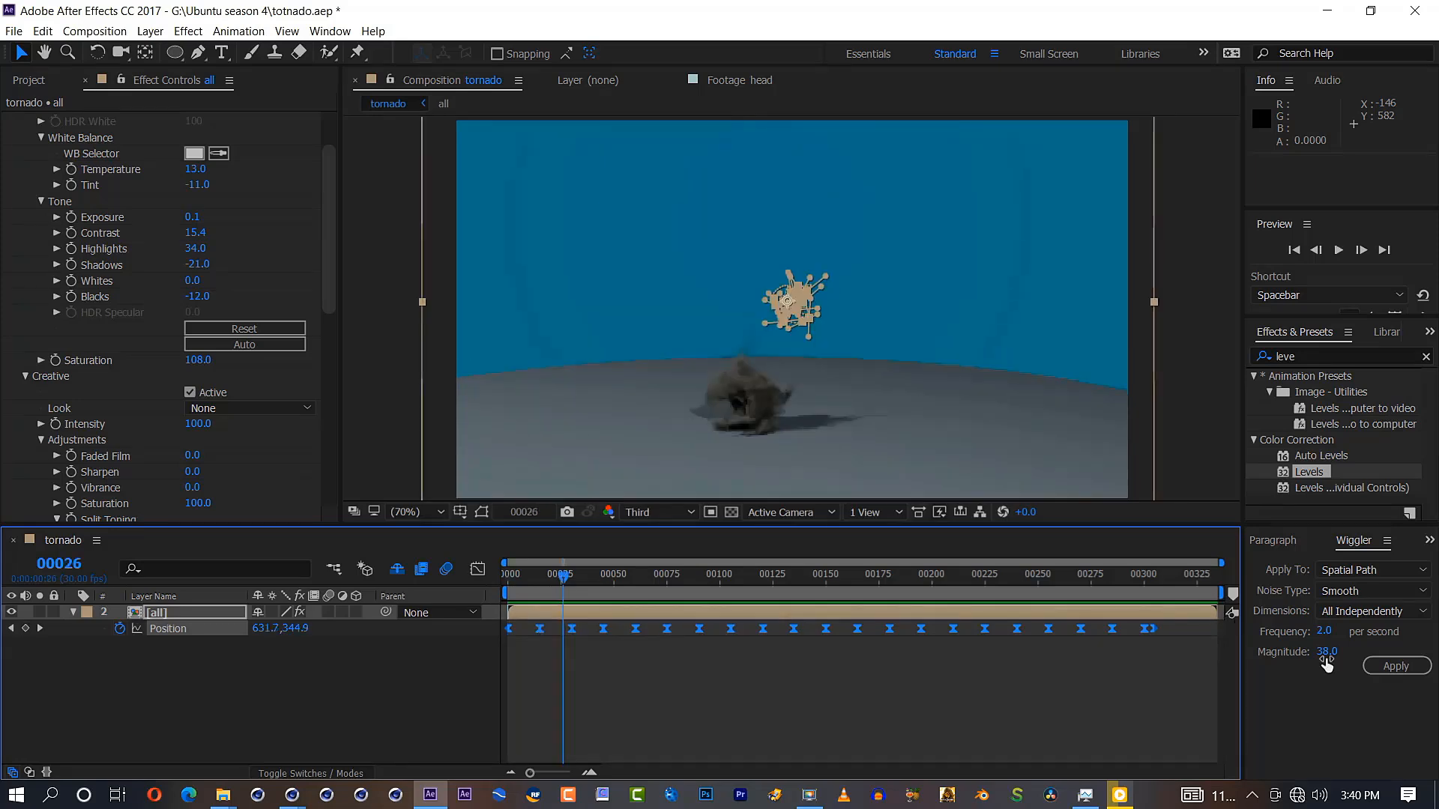
{"action": "left_click", "coordinate": [1395, 667]}
{"action": "key", "text": "space"}
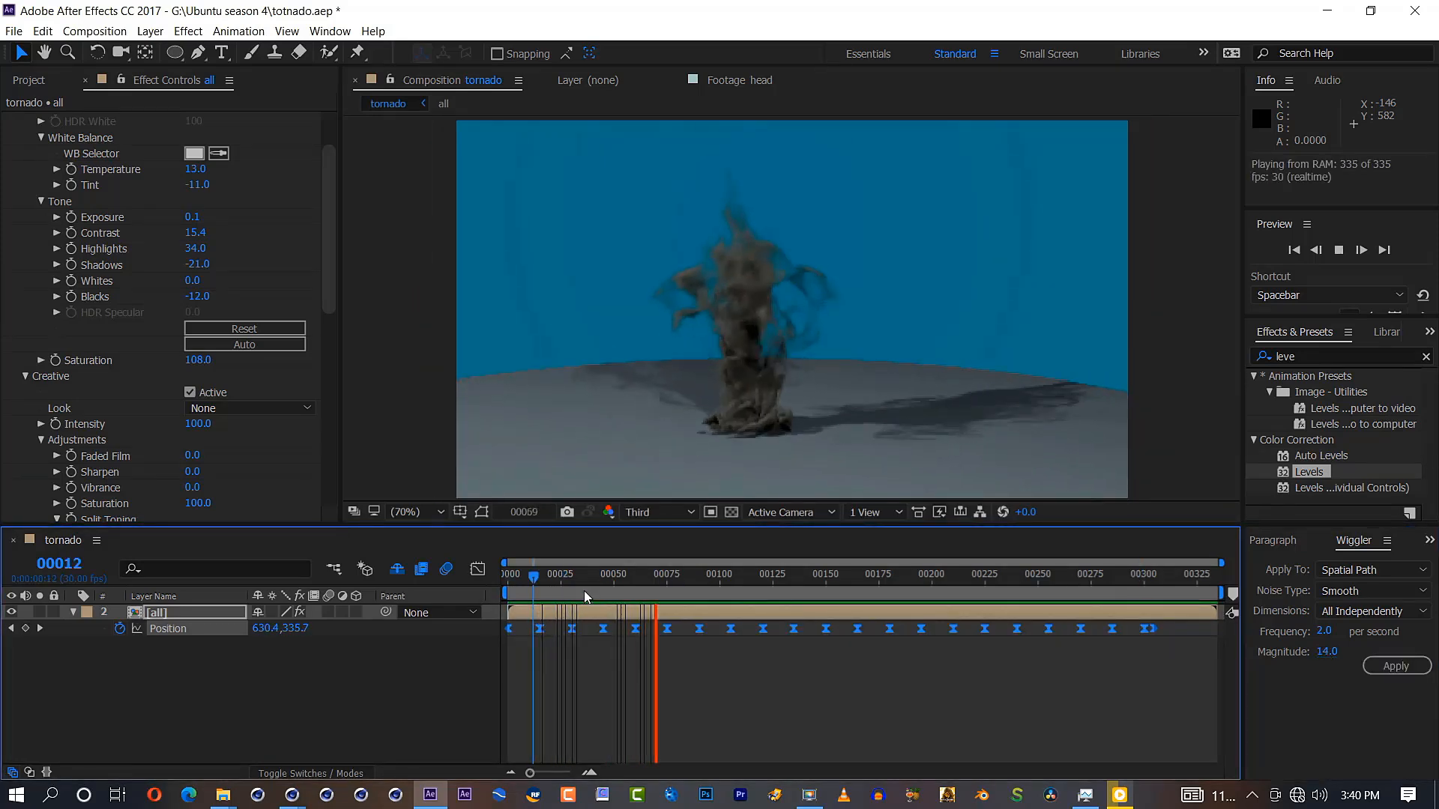
Set the wiggle frequency to 3 per second and apply it to the all layer's position keyframes
{"action": "left_click", "coordinate": [1324, 631]}
{"action": "type", "text": "3"}
{"action": "left_click", "coordinate": [1396, 666]}
Find the RSMB motion blur effect and apply it to the all layer
{"action": "left_click_drag", "start_coordinate": [1303, 357], "coordinate": [1224, 354]}
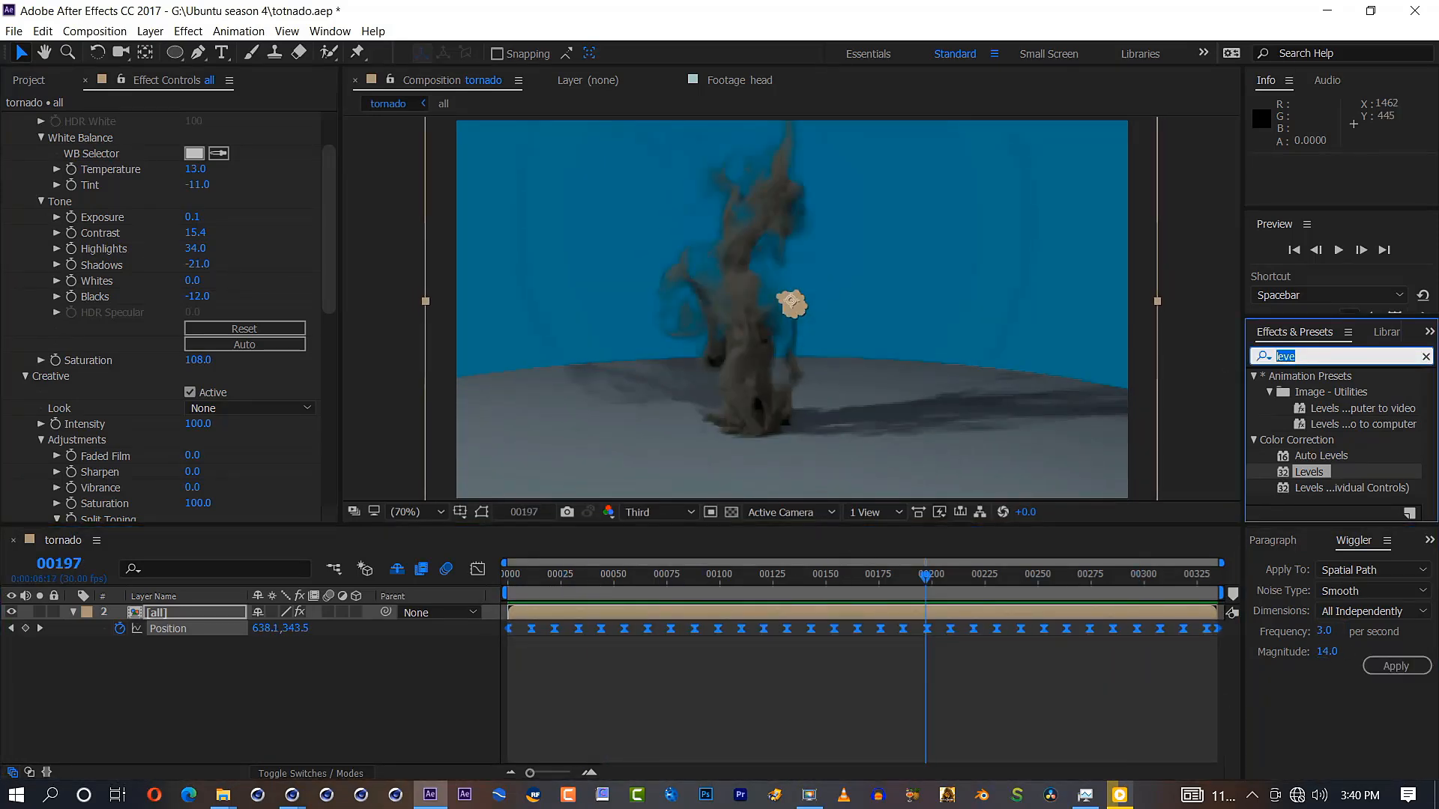
{"action": "type", "text": "rsm"}
{"action": "left_click_drag", "start_coordinate": [1308, 393], "coordinate": [1012, 475]}
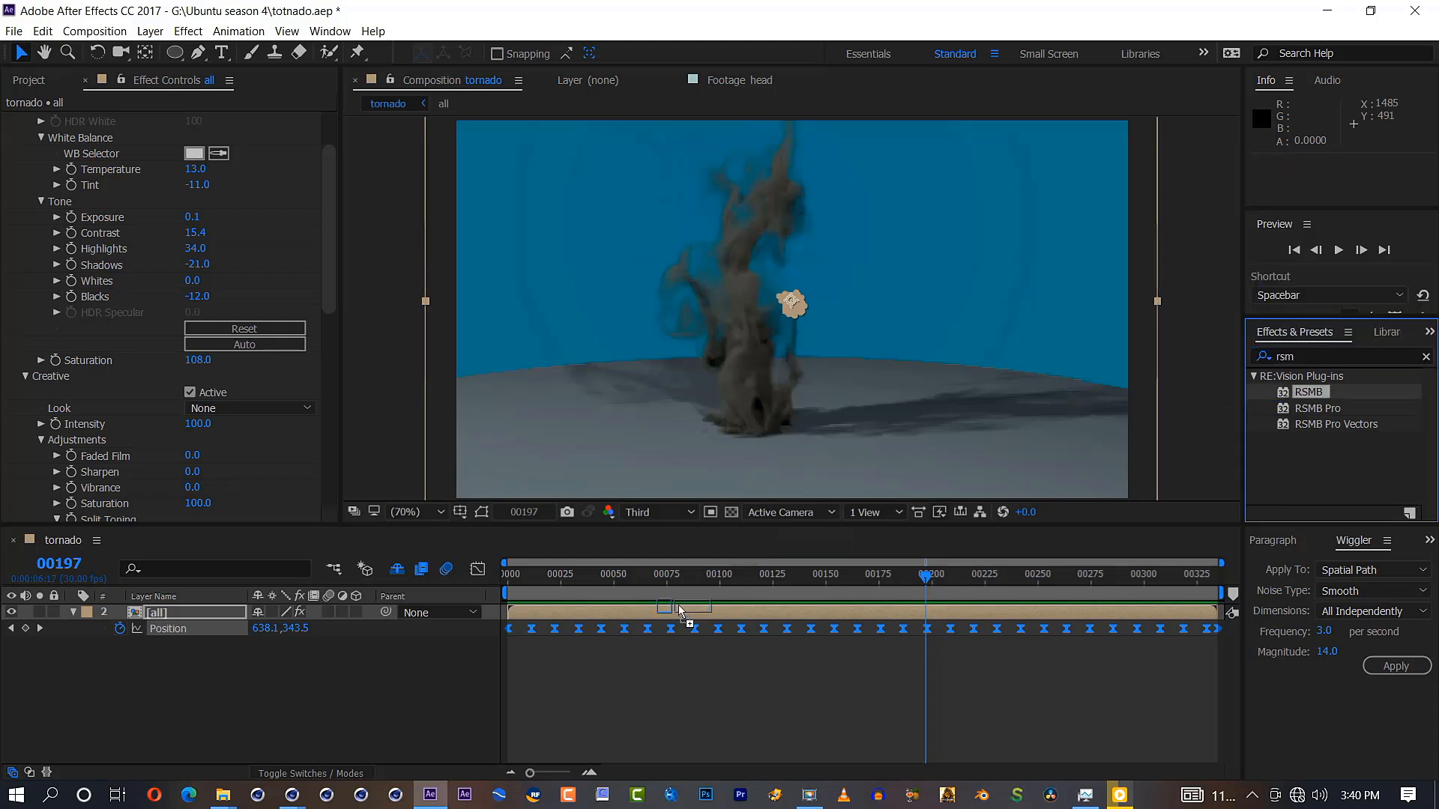
{"action": "left_click_drag", "start_coordinate": [680, 610], "coordinate": [673, 608]}
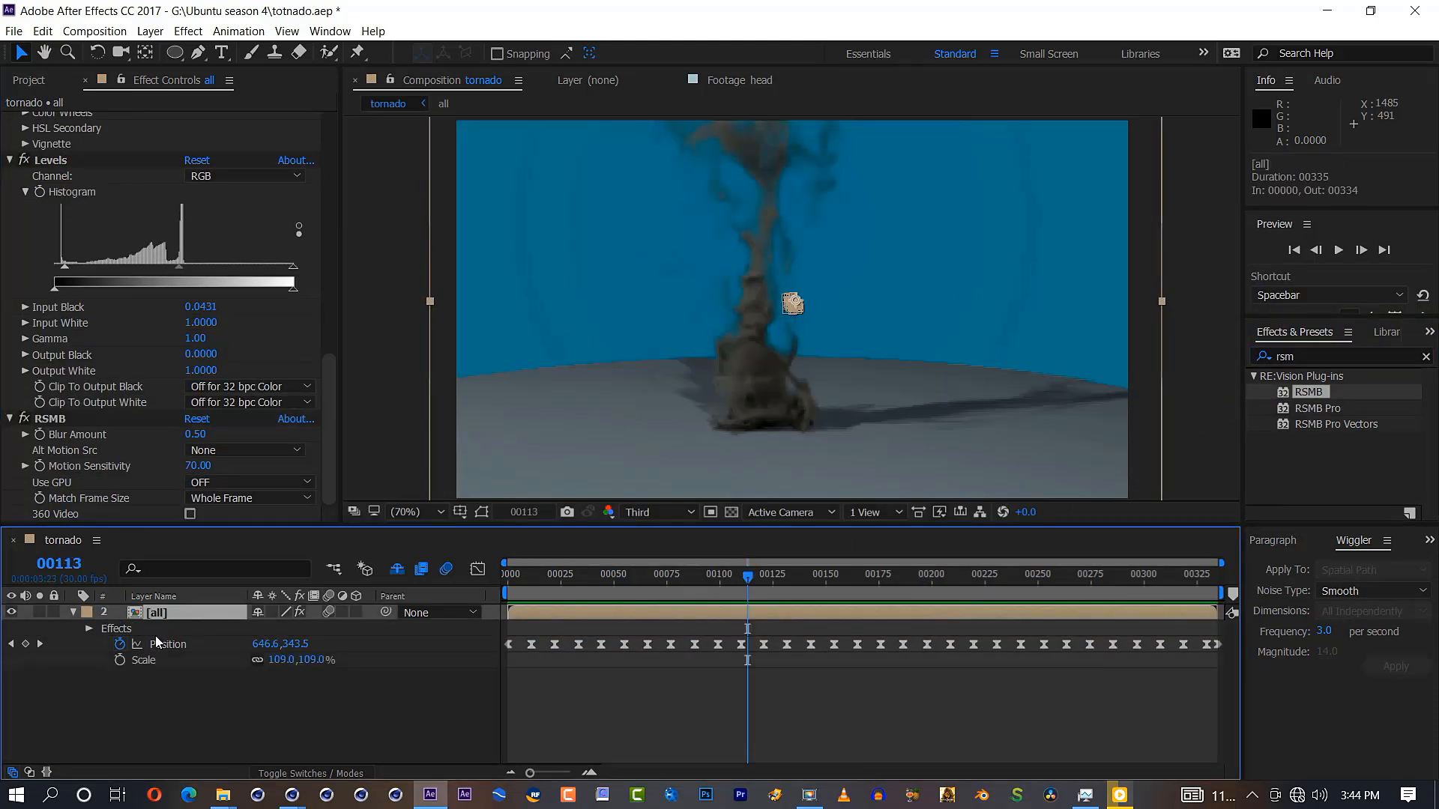
Keyframe the all layer's scale up to 130% at frame 133, undo the stray last change, and preview the zoom
{"action": "left_click_drag", "start_coordinate": [771, 592], "coordinate": [789, 589]}
{"action": "left_click_drag", "start_coordinate": [318, 664], "coordinate": [336, 659]}
{"action": "left_click_drag", "start_coordinate": [618, 432], "coordinate": [632, 420]}
{"action": "key", "text": "ctrl+z"}
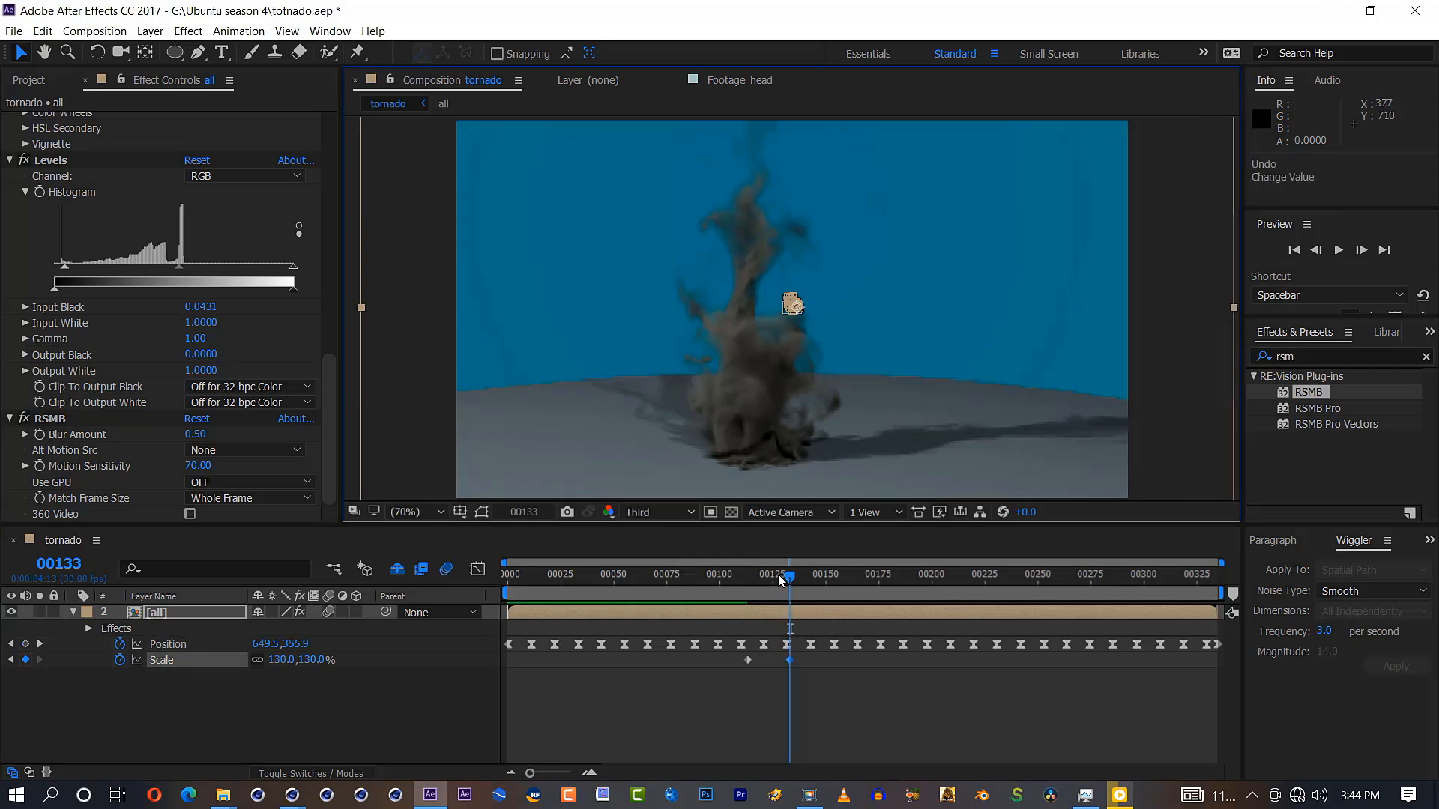
{"action": "left_click_drag", "start_coordinate": [778, 574], "coordinate": [737, 583]}
{"action": "key", "text": "space"}
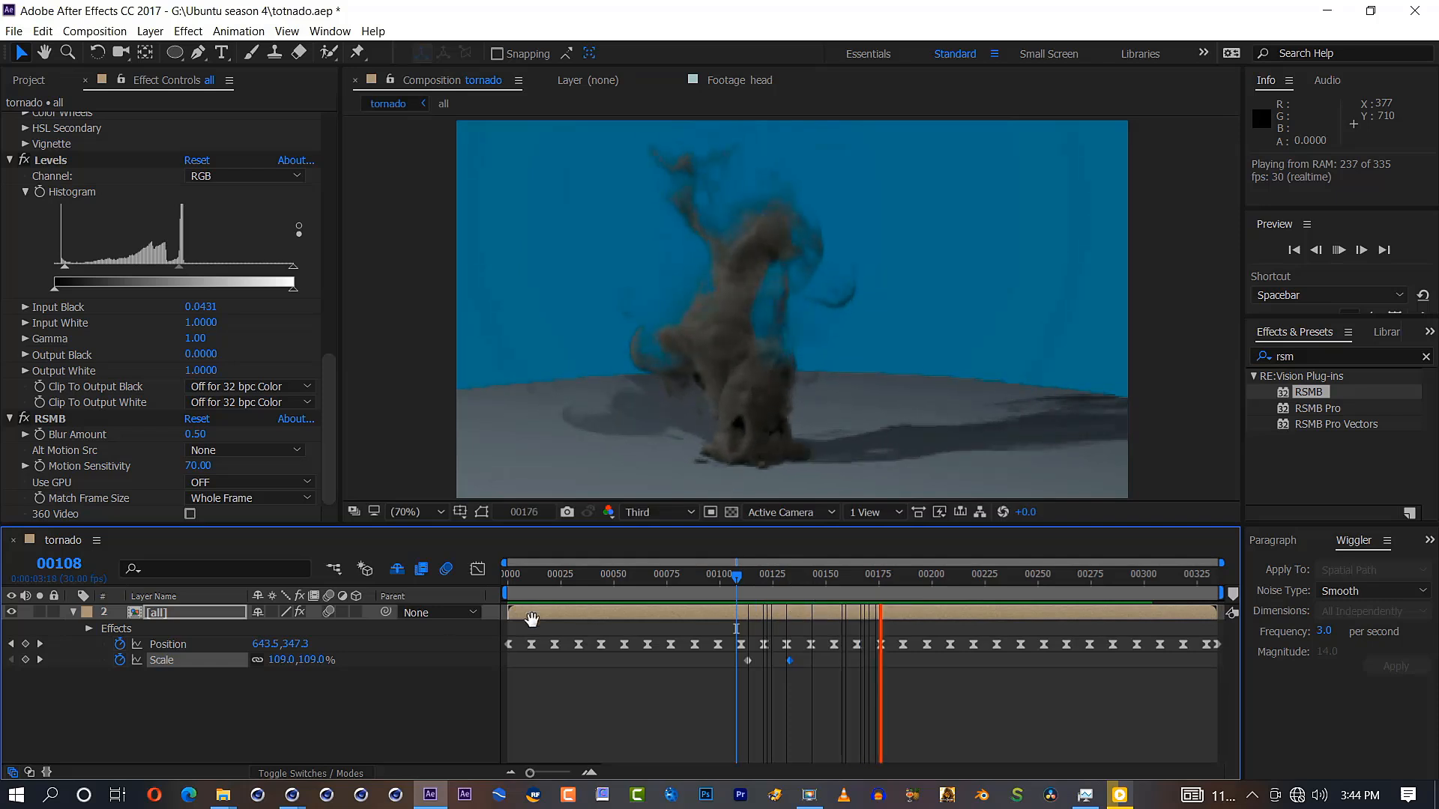
{"action": "key", "text": "space"}
Keyframe the all layer's scale back down to its starting size around frame 179 and preview the animation
{"action": "left_click_drag", "start_coordinate": [310, 661], "coordinate": [288, 661]}
{"action": "left_click_drag", "start_coordinate": [875, 587], "coordinate": [742, 624]}
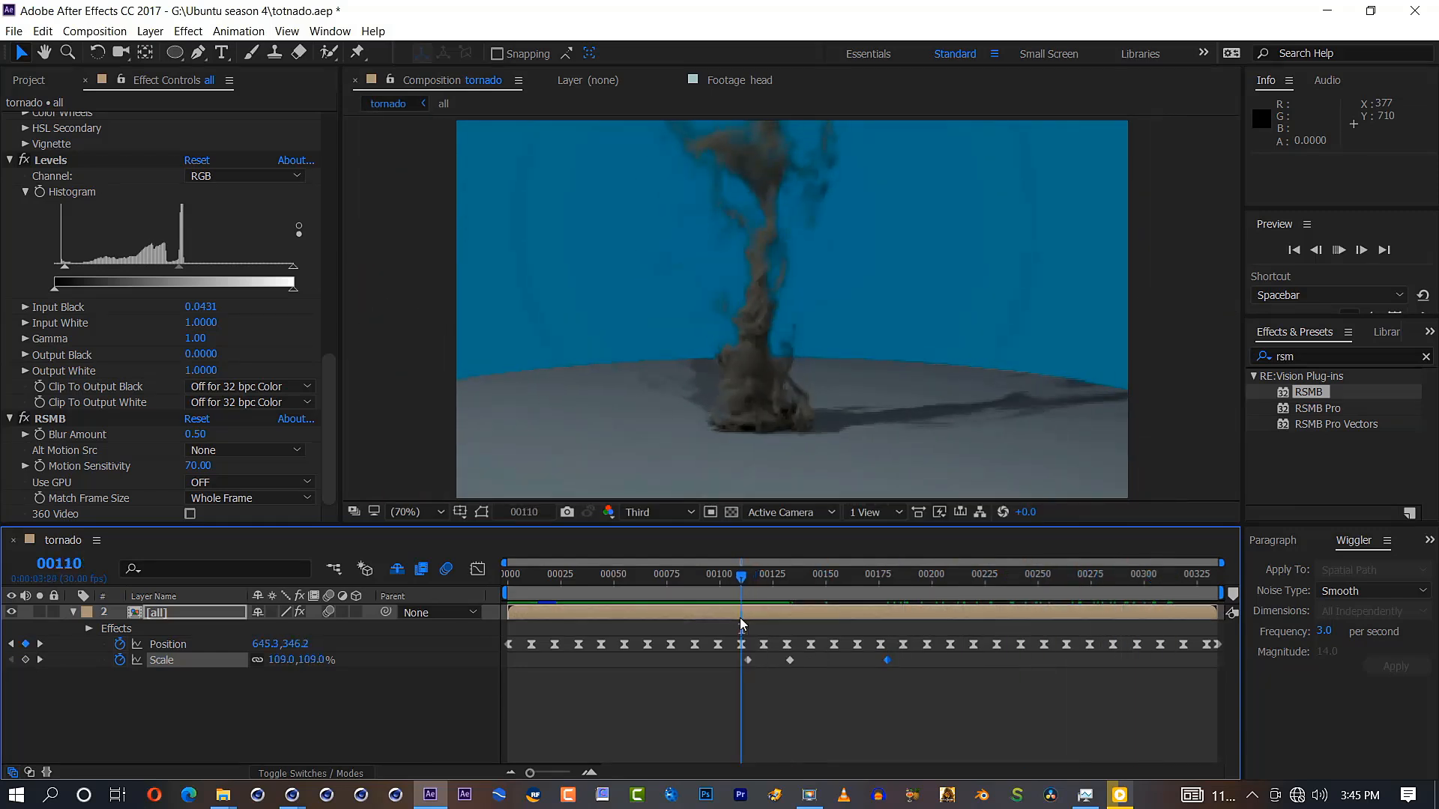
{"action": "key", "text": "space"}
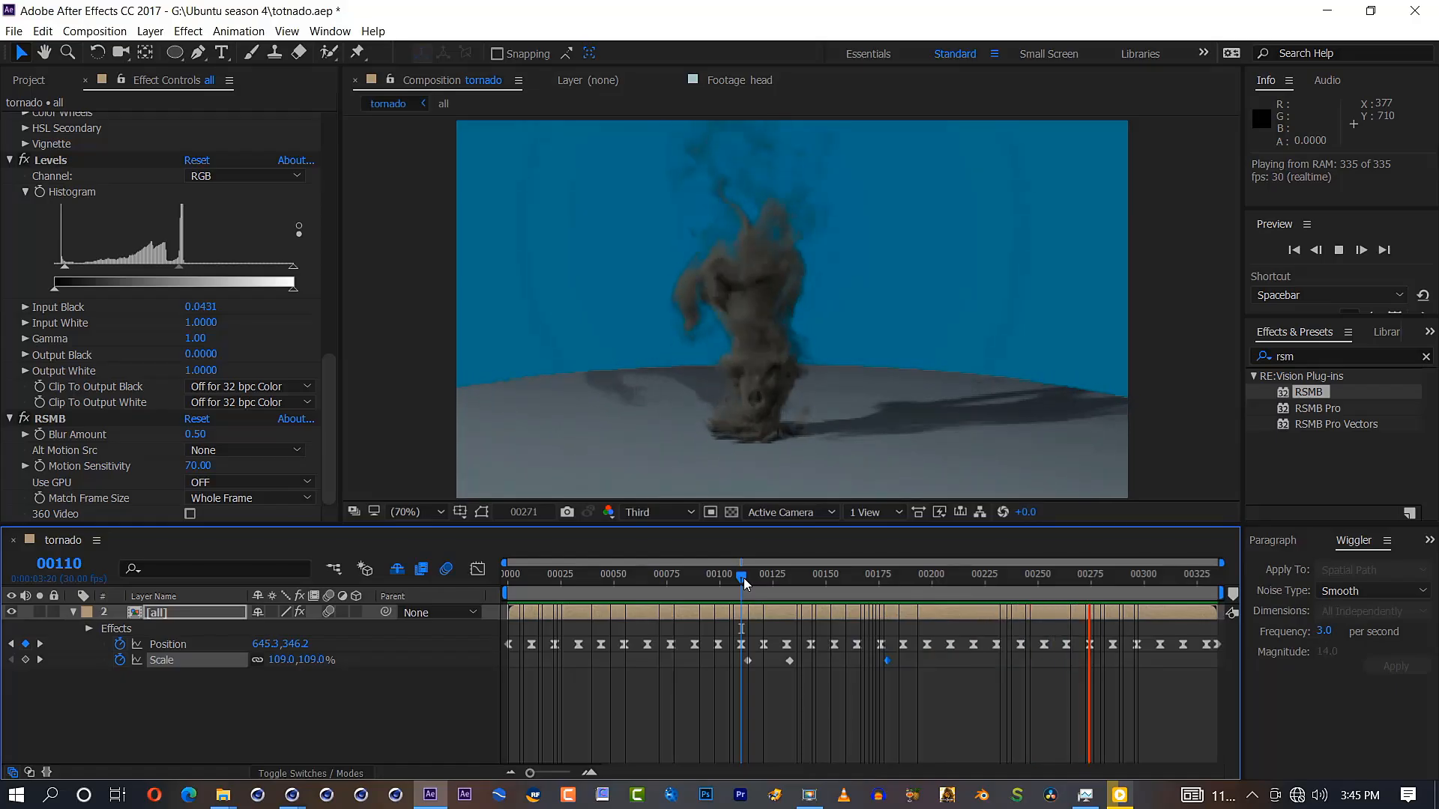
Return to the start of the timeline, save the project and deselect everything
{"action": "left_click", "coordinate": [512, 610]}
{"action": "key", "text": "ctrl+s"}
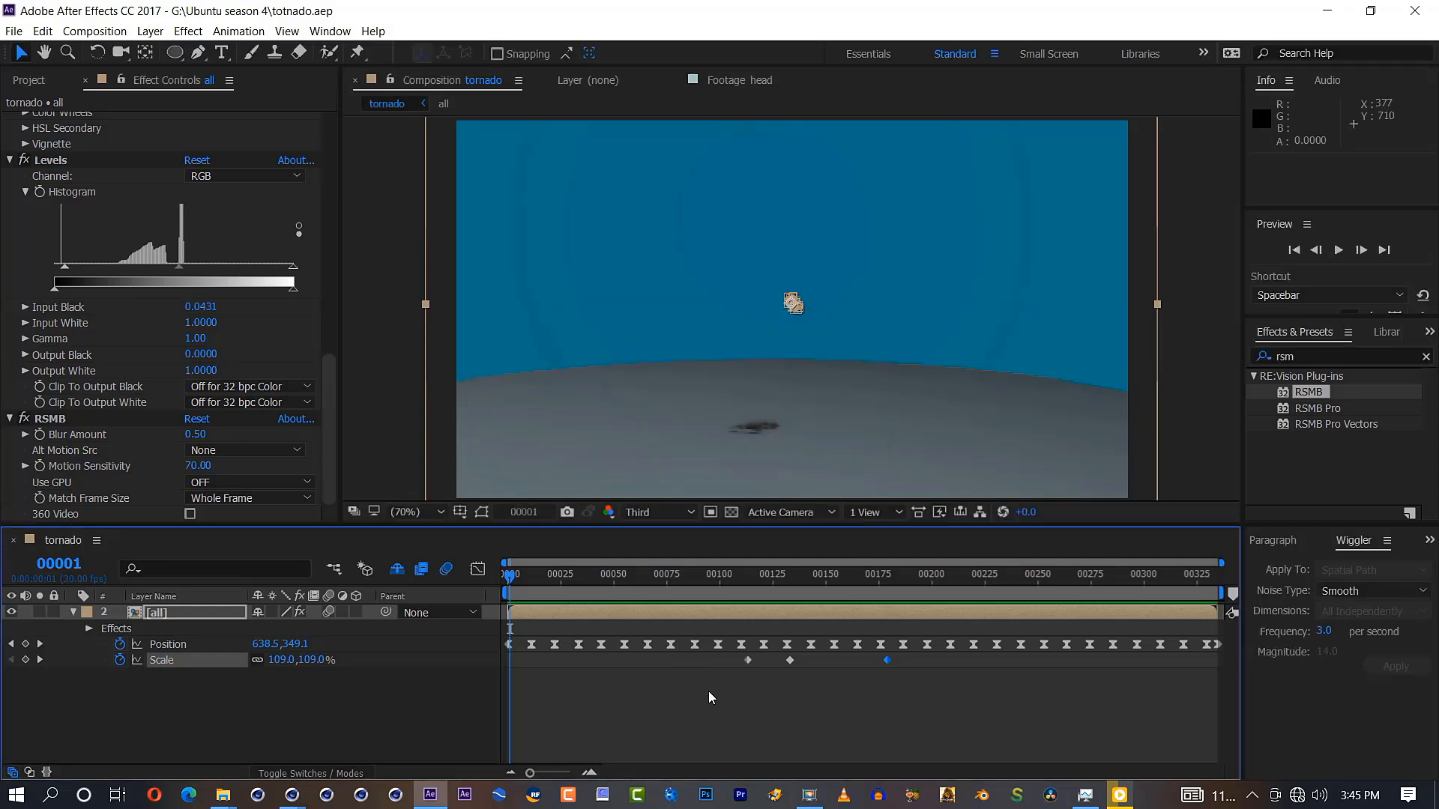
{"action": "left_click", "coordinate": [708, 691]}
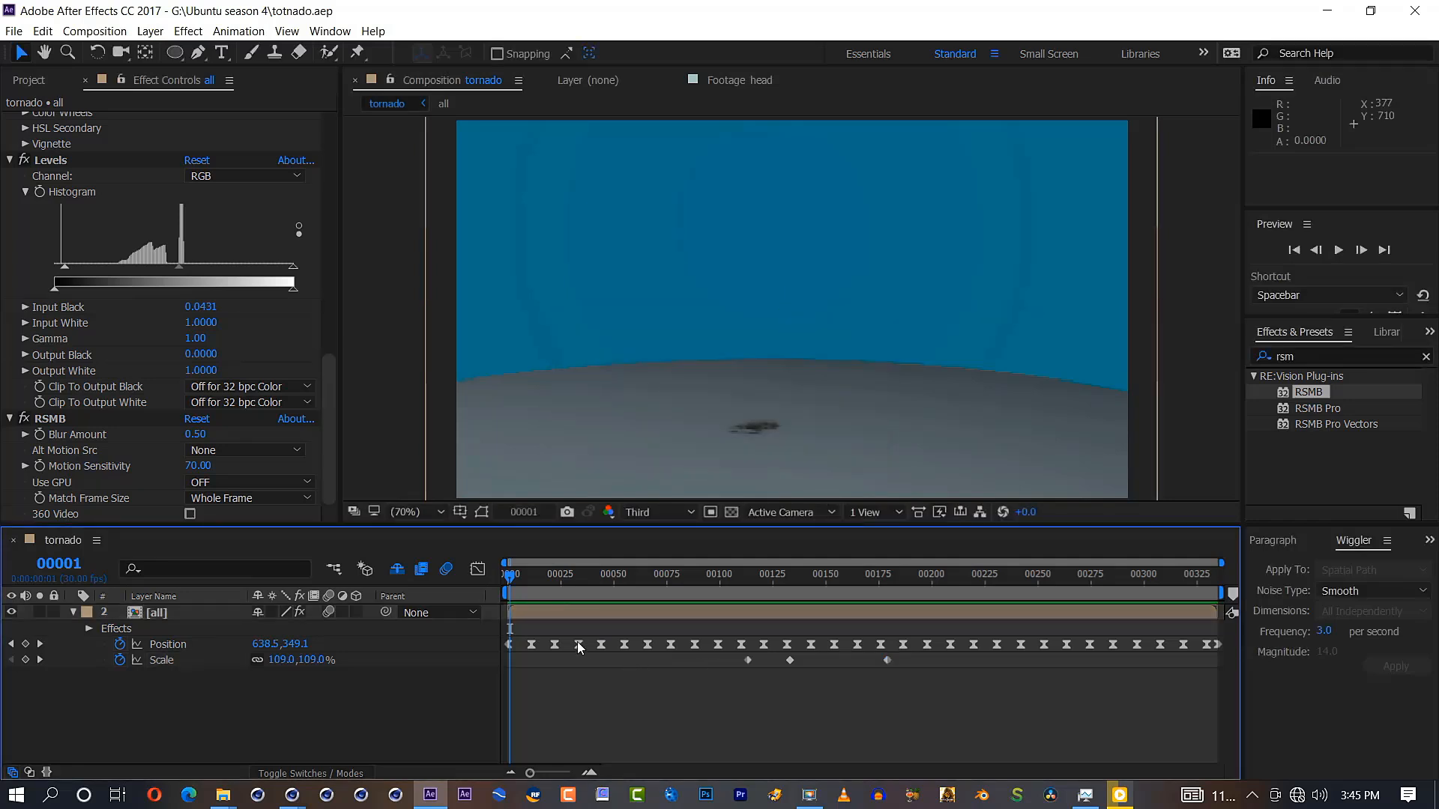
Play back the composite to review the camera shake and zoom, then return to the first frame
{"action": "mouse_move", "coordinate": [577, 643]}
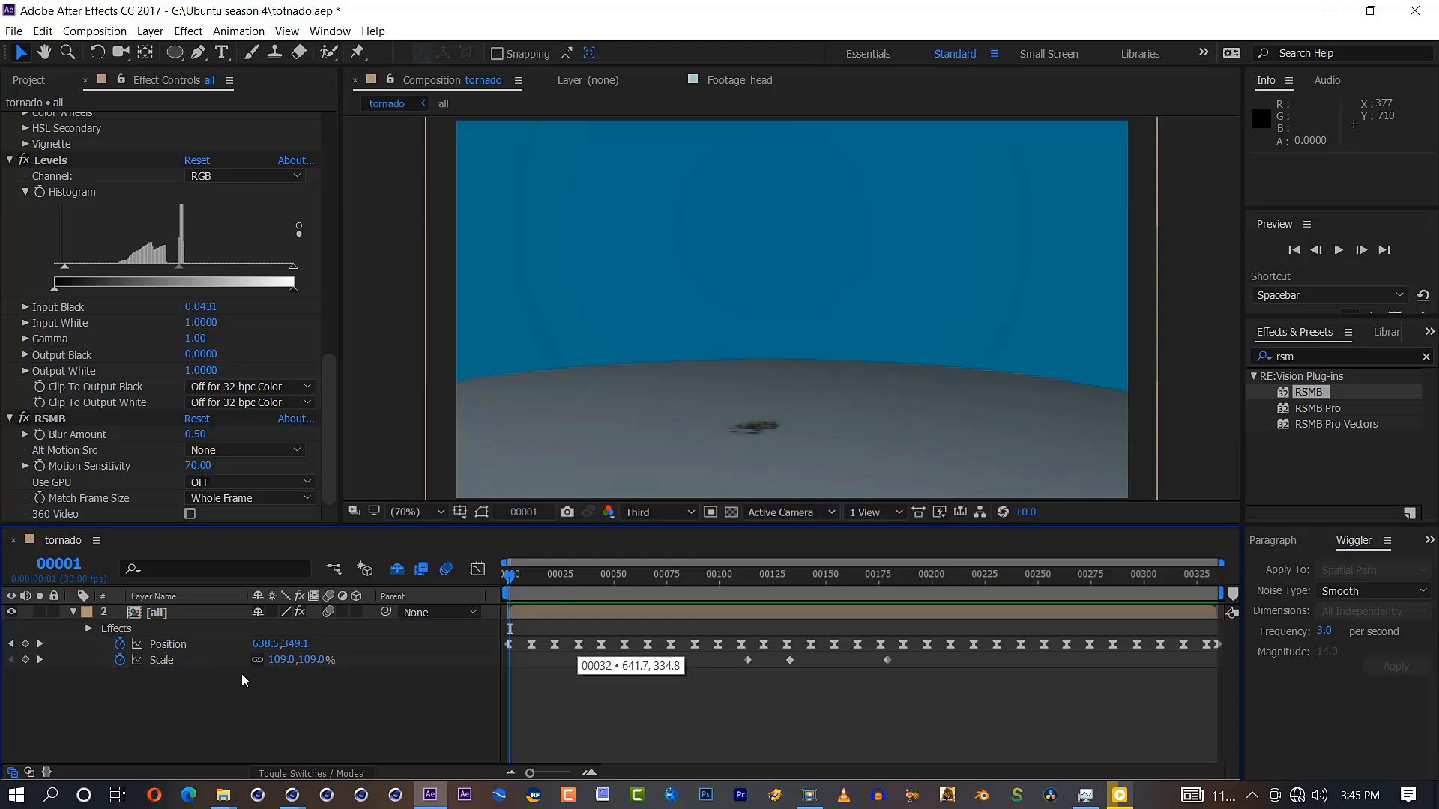
{"action": "left_click", "coordinate": [469, 649]}
{"action": "key", "text": "space"}
{"action": "left_click", "coordinate": [741, 575]}
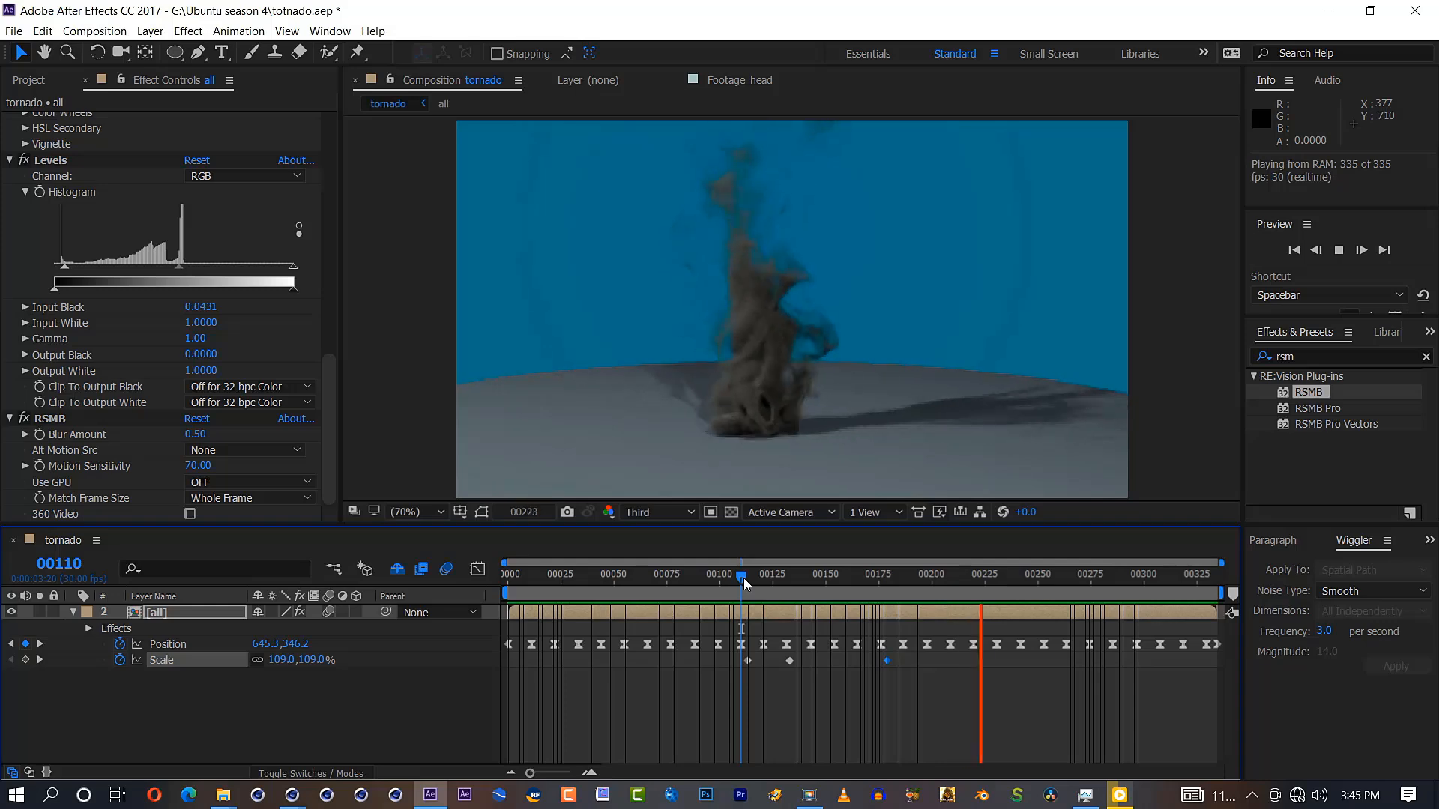
{"action": "left_click", "coordinate": [548, 611]}
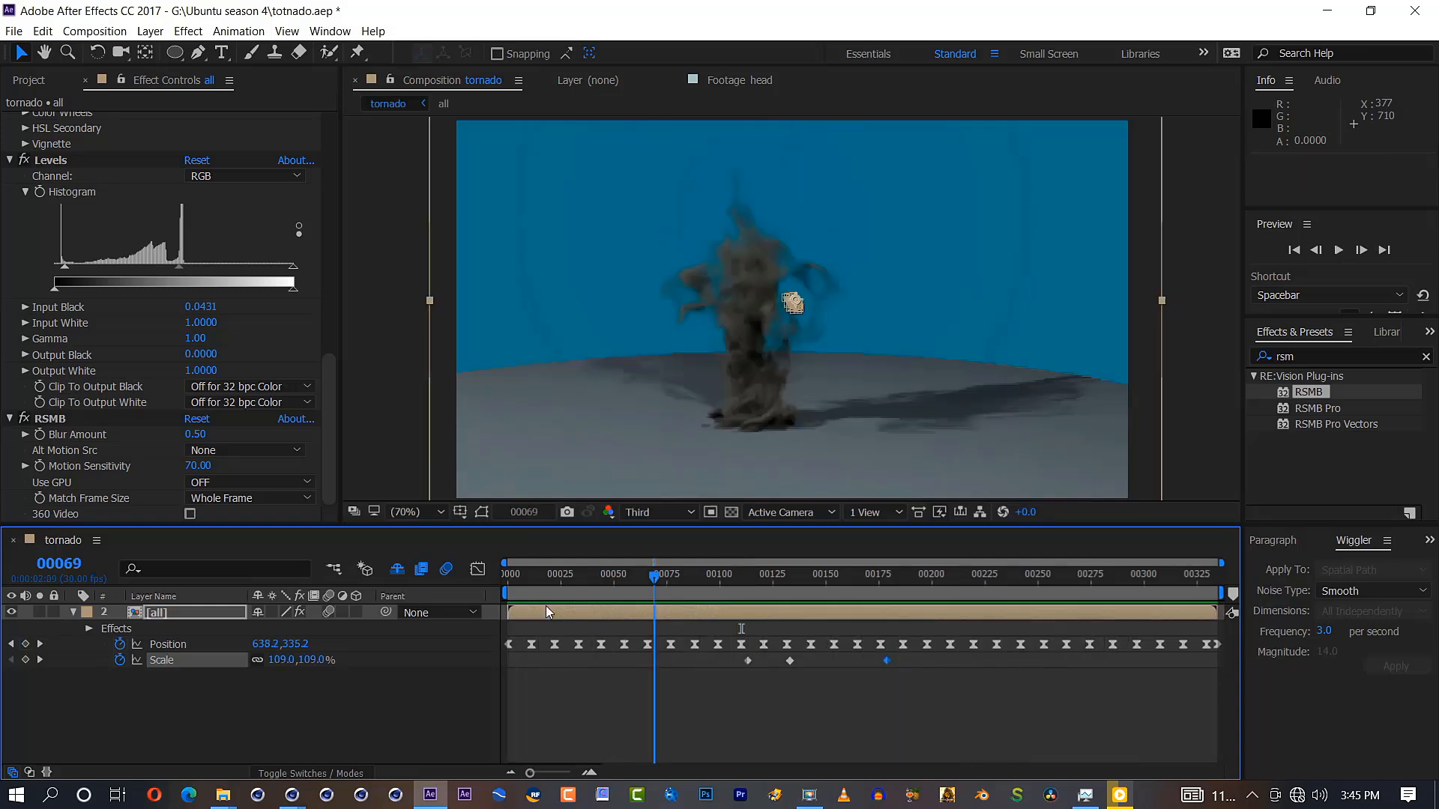
{"action": "key", "text": "Home"}
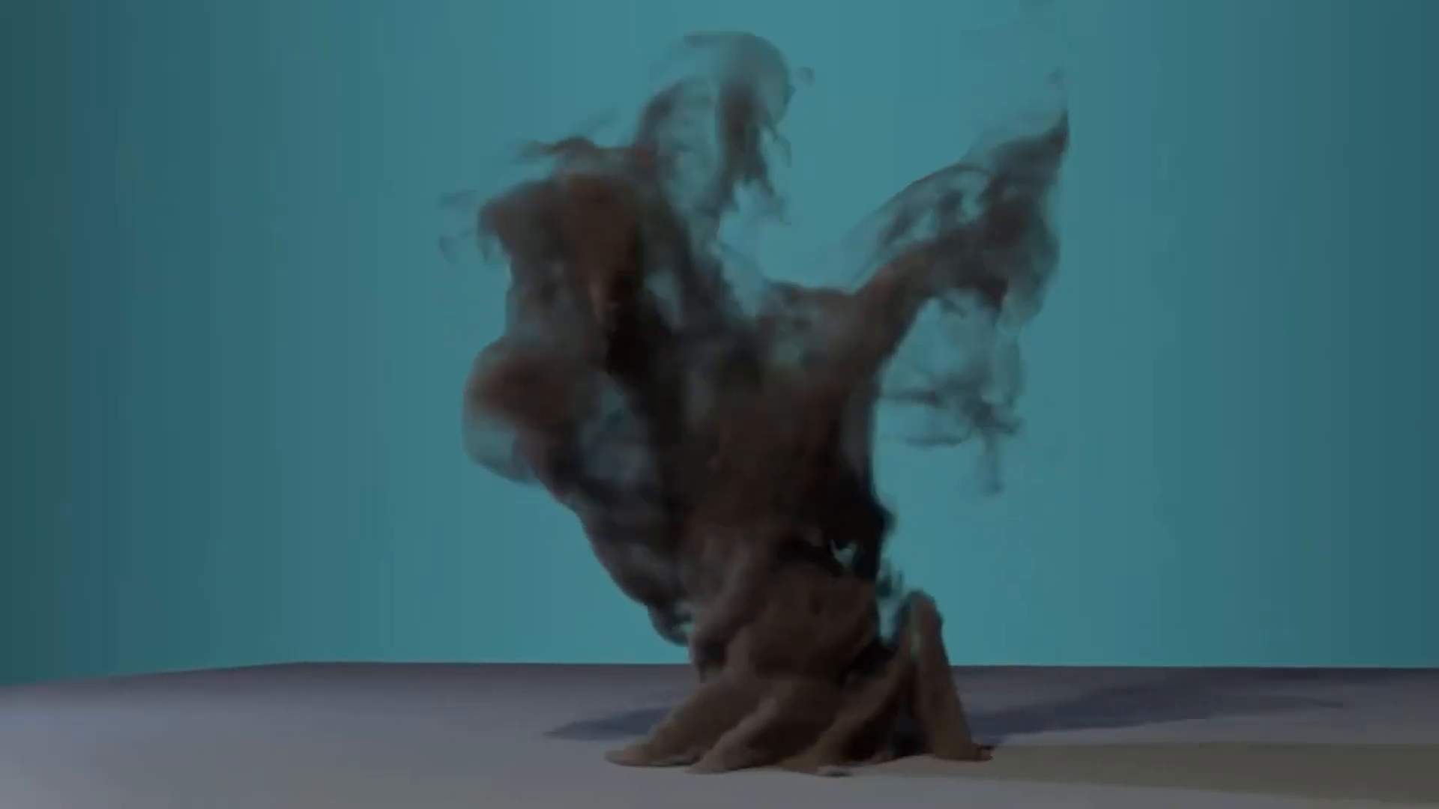